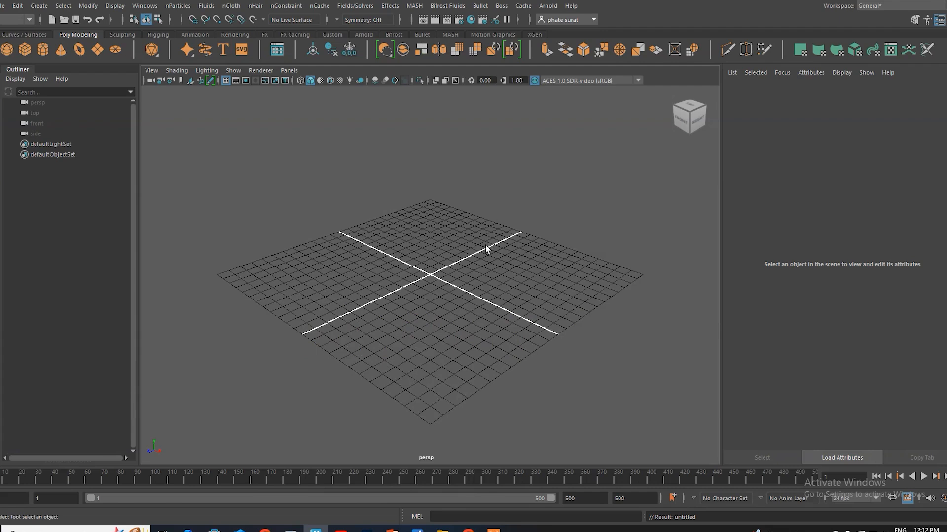
Step: Create a polygon plane at the grid origin and scale it up uniformly until it extends beyond the grid
{"action": "left_click_drag", "start_coordinate": [444, 302], "coordinate": [425, 310], "text": "alt"}
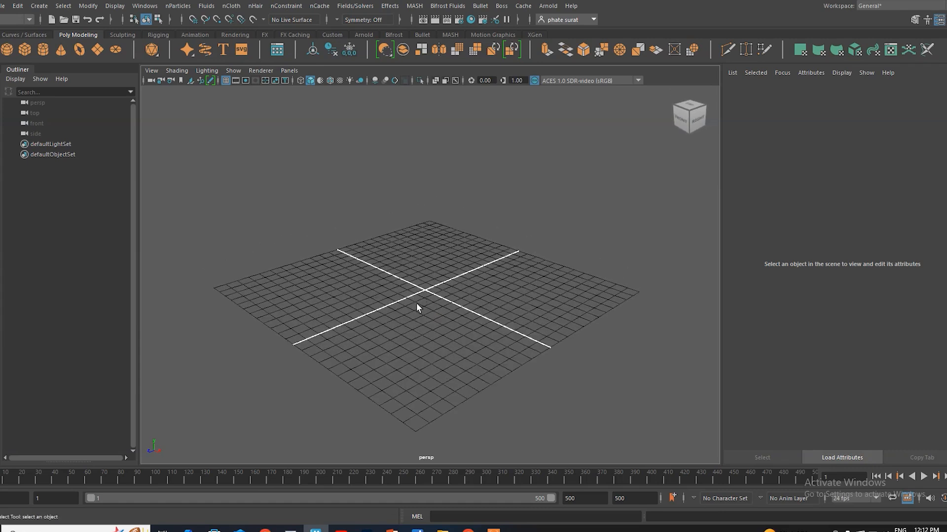
{"action": "left_click_drag", "start_coordinate": [416, 303], "coordinate": [442, 322], "text": "alt"}
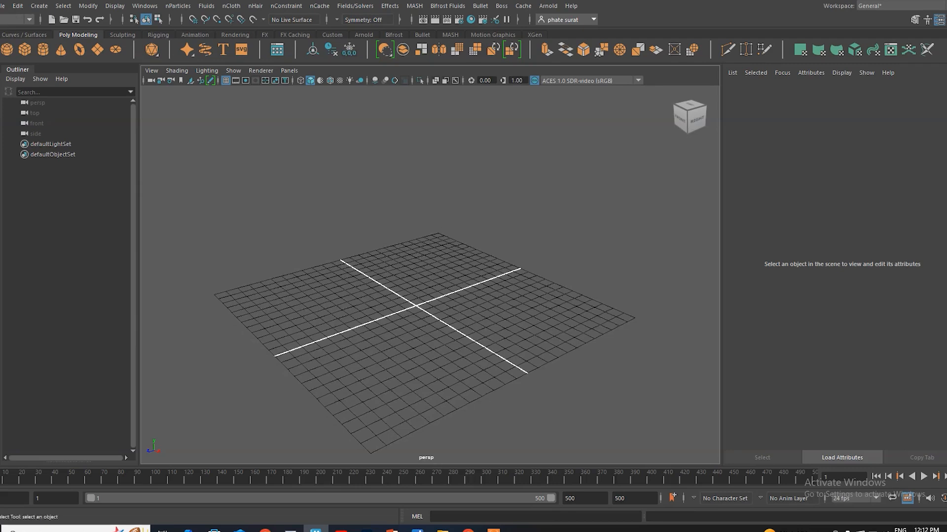
{"action": "left_click", "coordinate": [97, 50]}
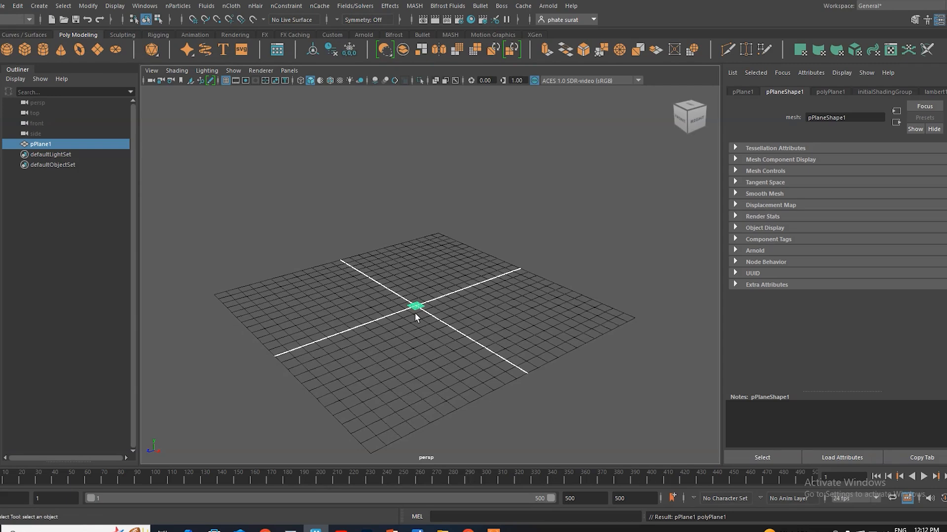
{"action": "key", "text": "r"}
{"action": "left_click_drag", "start_coordinate": [415, 307], "coordinate": [769, 2]}
Step: Raise the plane slightly above the grid along the vertical axis and deselect it
{"action": "key", "text": "w"}
{"action": "left_click_drag", "start_coordinate": [415, 270], "coordinate": [409, 261]}
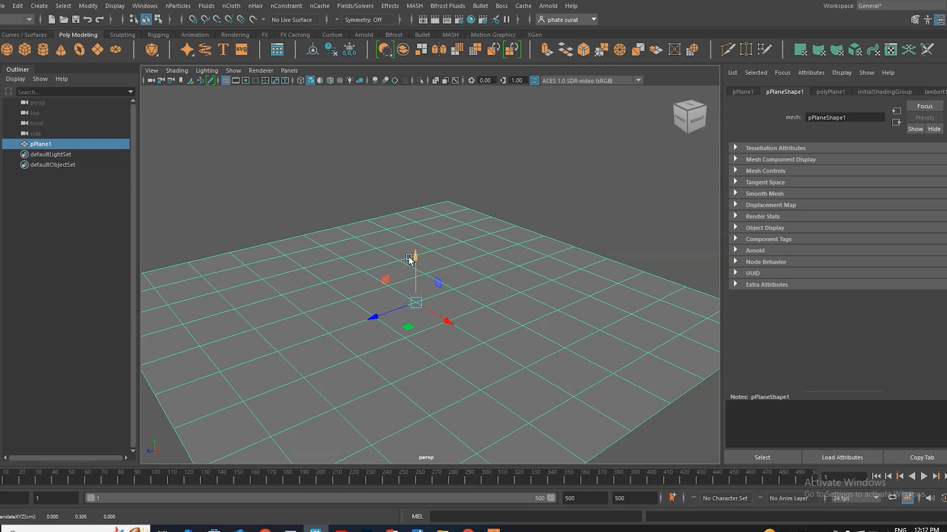
{"action": "left_click_drag", "start_coordinate": [446, 303], "coordinate": [445, 344], "text": "alt"}
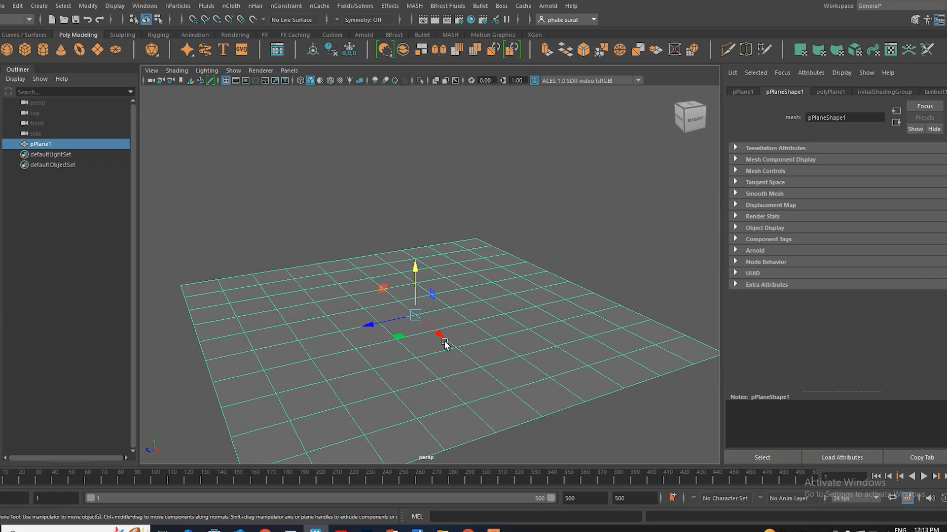
{"action": "left_click", "coordinate": [542, 239]}
{"action": "left_click", "coordinate": [415, 326]}
{"action": "left_click_drag", "start_coordinate": [416, 269], "coordinate": [416, 279]}
{"action": "left_click", "coordinate": [460, 221]}
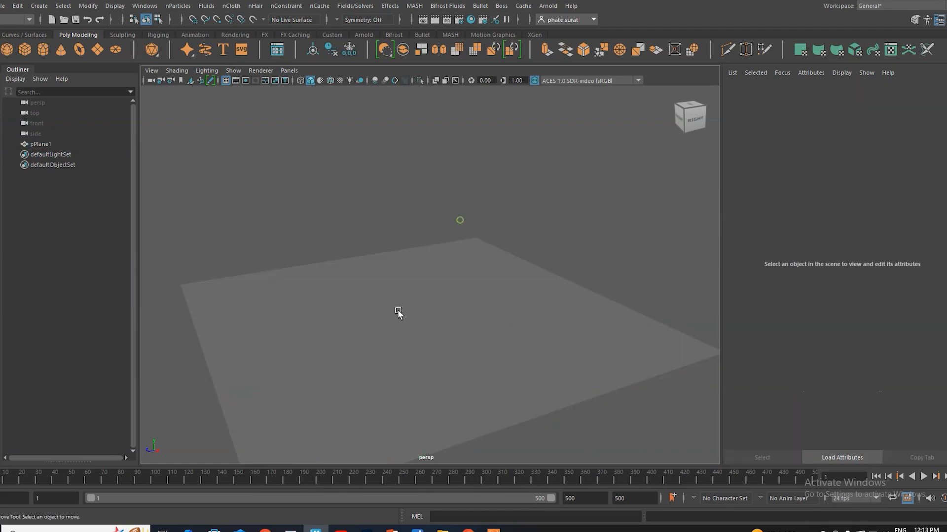
Step: Create a polygon cylinder at the plane's centre and raise it above the plane's surface
{"action": "left_click", "coordinate": [45, 50]}
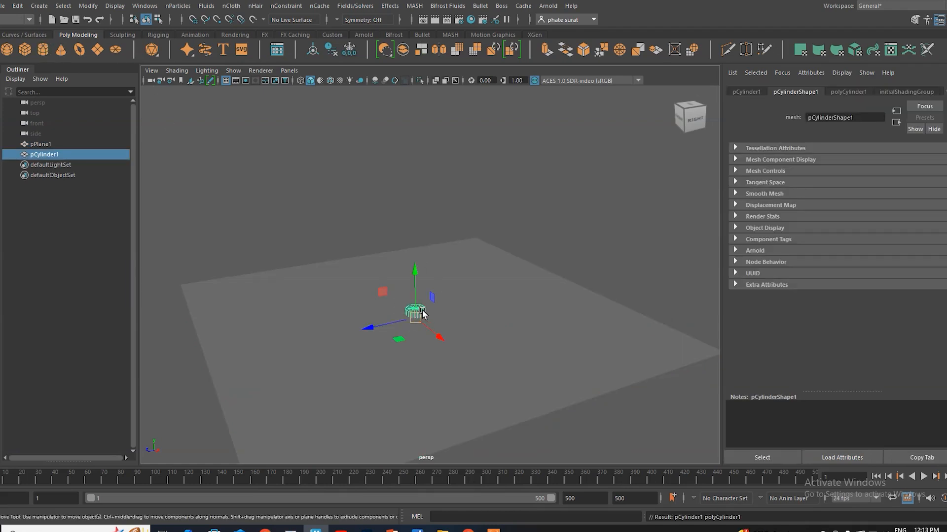
{"action": "left_click_drag", "start_coordinate": [415, 280], "coordinate": [414, 266]}
{"action": "scroll", "coordinate": [427, 267], "scroll_direction": "up", "scroll_amount": 5}
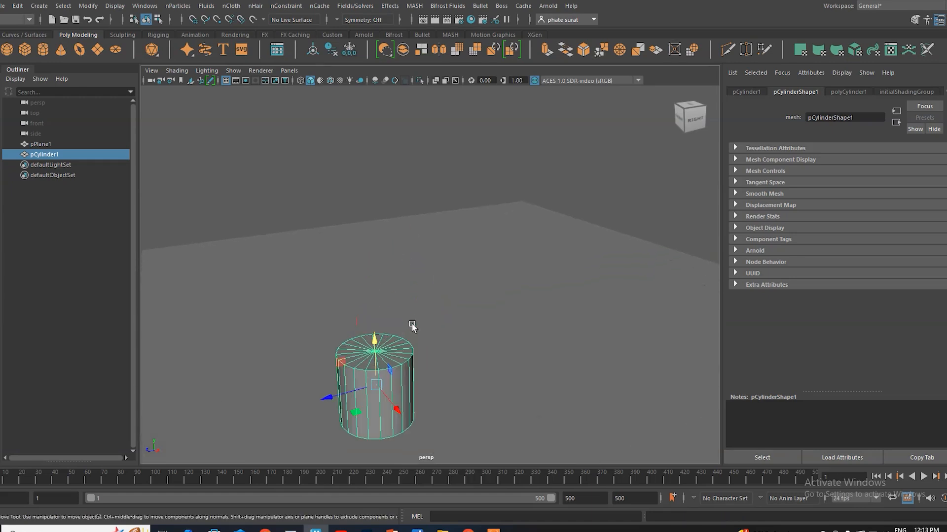
{"action": "middle_click_drag", "start_coordinate": [442, 267], "coordinate": [458, 242], "text": "alt"}
{"action": "scroll", "coordinate": [407, 320], "scroll_direction": "up", "scroll_amount": 4}
{"action": "middle_click_drag", "start_coordinate": [422, 323], "coordinate": [431, 280], "text": "alt"}
{"action": "mouse_move", "coordinate": [413, 324]}
{"action": "left_mouse_down", "text": "alt"}
{"action": "mouse_move", "coordinate": [393, 302]}
{"action": "mouse_move", "coordinate": [407, 318]}
{"action": "left_mouse_up", "text": "alt"}
Step: Stretch the cylinder vertically to about 3.5 times its height and raise it to stand on the plane
{"action": "key", "text": "r"}
{"action": "left_click_drag", "start_coordinate": [392, 256], "coordinate": [399, 140]}
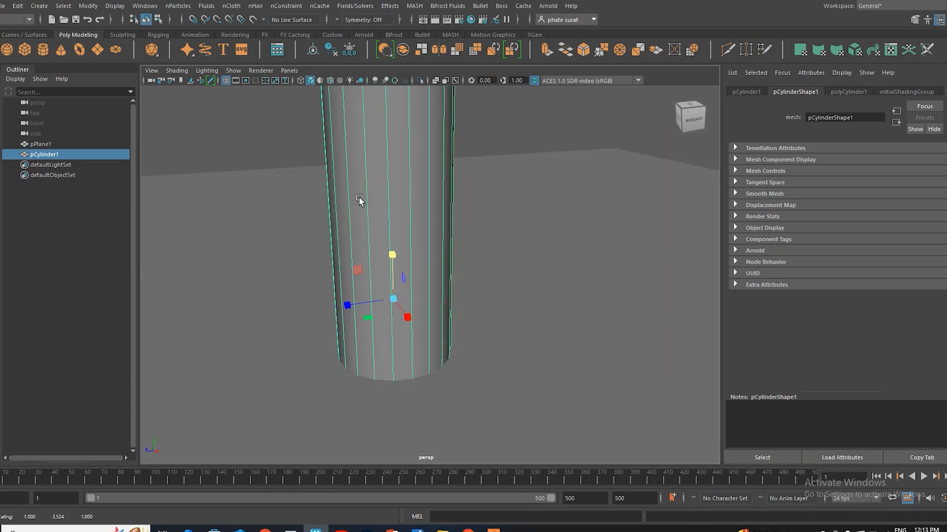
{"action": "scroll", "coordinate": [383, 274], "scroll_direction": "down", "scroll_amount": 5}
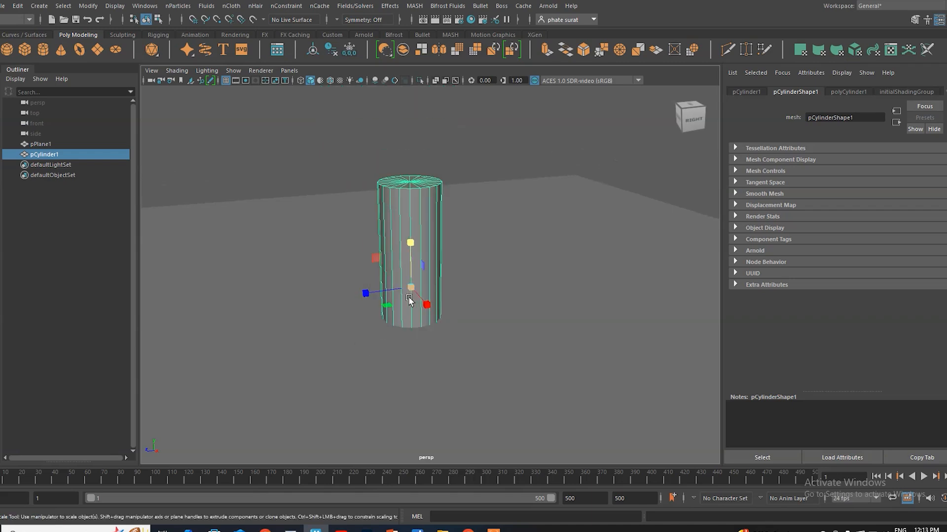
{"action": "left_click_drag", "start_coordinate": [387, 326], "coordinate": [363, 331], "text": "alt"}
{"action": "key", "text": "w"}
{"action": "left_click_drag", "start_coordinate": [382, 264], "coordinate": [382, 186]}
{"action": "left_click_drag", "start_coordinate": [321, 264], "coordinate": [387, 244], "text": "alt"}
Step: Insert two closely spaced horizontal edge loops around the upper part of the cylinder
{"action": "right_click", "coordinate": [392, 196]}
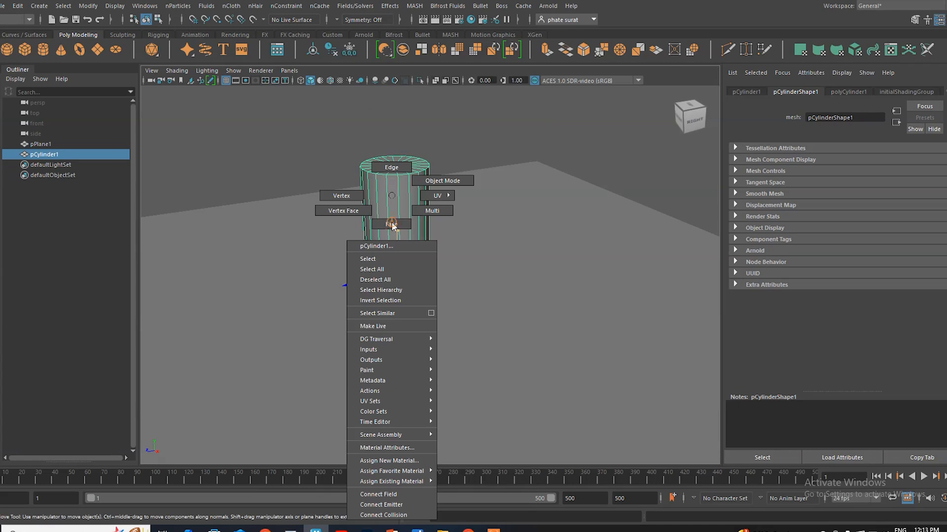
{"action": "left_click", "coordinate": [393, 168]}
{"action": "left_click_drag", "start_coordinate": [419, 258], "coordinate": [387, 277], "text": "alt"}
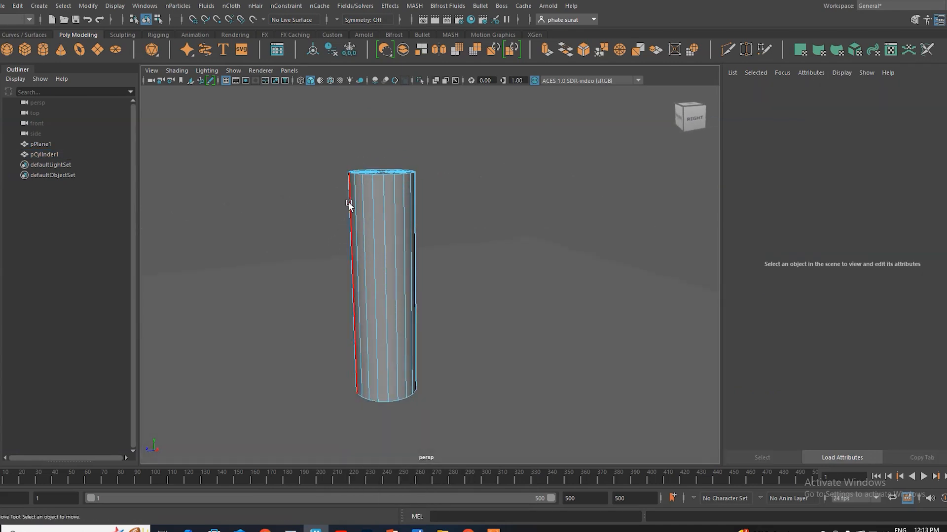
{"action": "right_click", "coordinate": [381, 208], "text": "shift"}
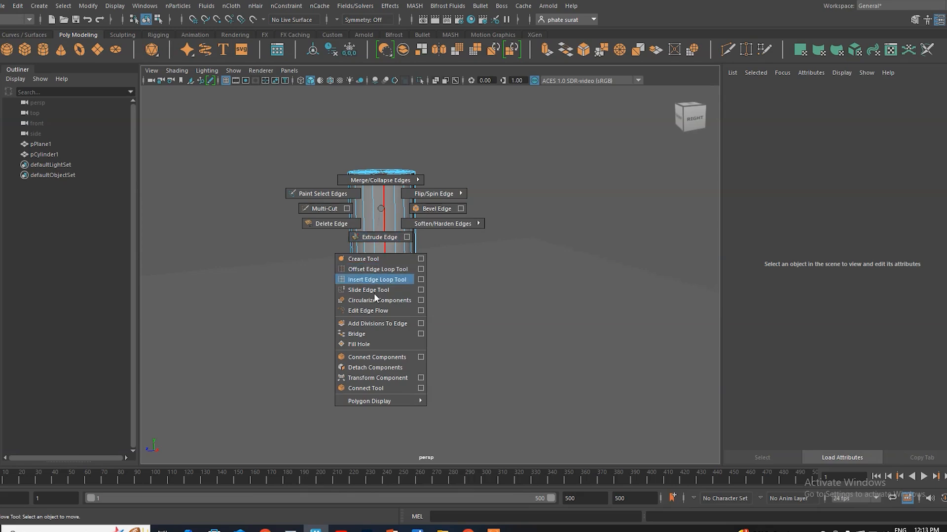
{"action": "left_click", "coordinate": [371, 280]}
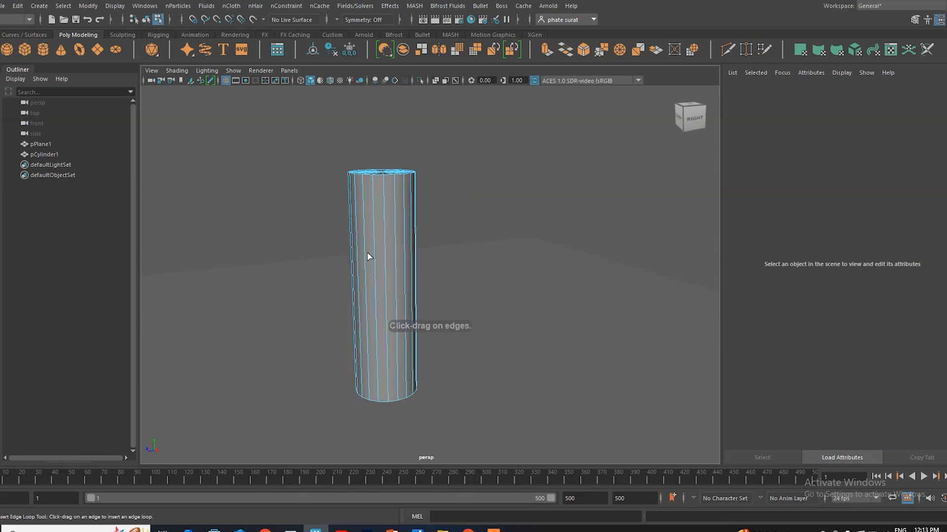
{"action": "left_click", "coordinate": [349, 216]}
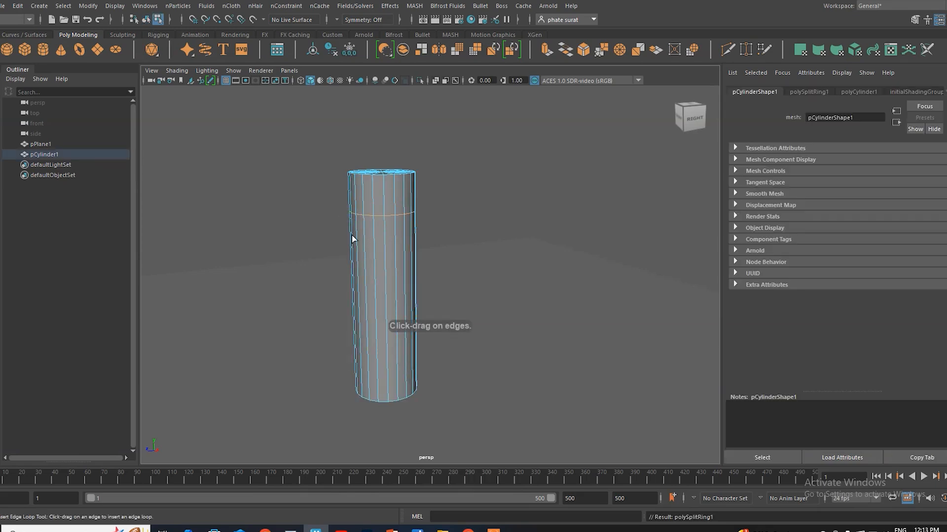
{"action": "left_click", "coordinate": [351, 200]}
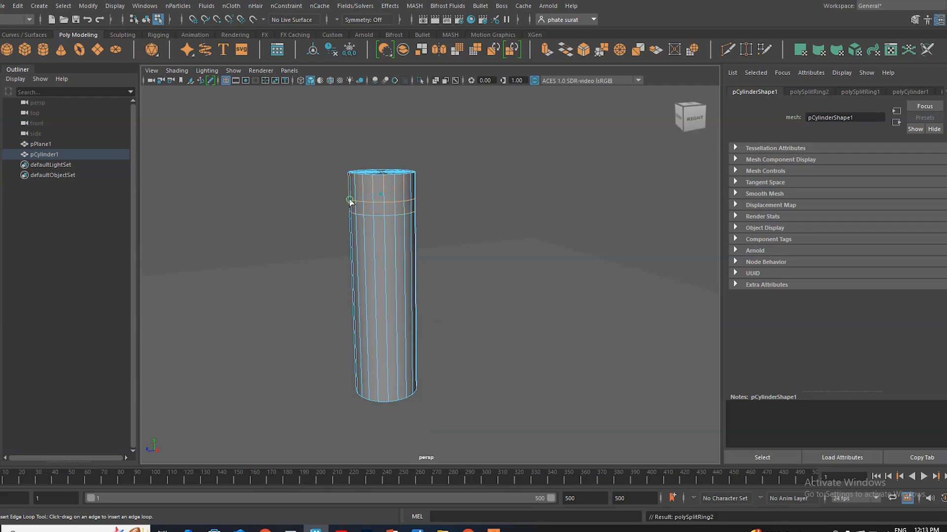
Step: Insert two horizontal edge loops around the cylinder's middle and two more near its base
{"action": "left_click", "coordinate": [351, 258]}
{"action": "left_click", "coordinate": [353, 276]}
{"action": "left_click", "coordinate": [356, 383]}
{"action": "left_click_drag", "start_coordinate": [357, 382], "coordinate": [366, 363], "text": "alt"}
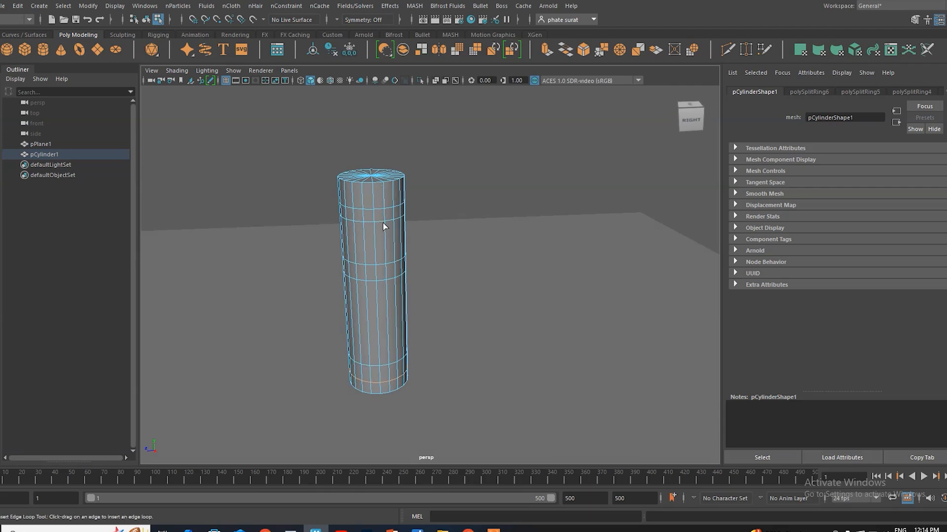
{"action": "right_click_drag", "start_coordinate": [447, 197], "coordinate": [447, 226]}
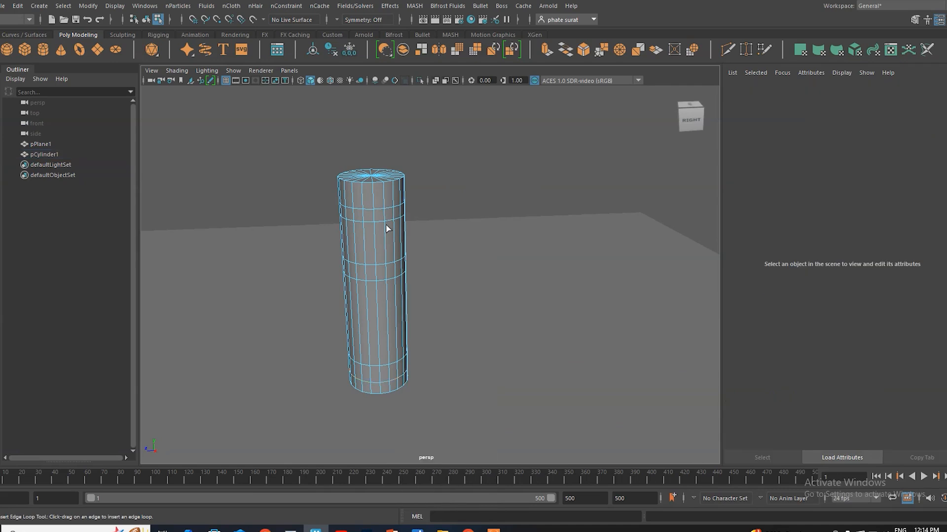
{"action": "scroll", "coordinate": [387, 229], "scroll_direction": "up", "scroll_amount": 5}
{"action": "middle_click_drag", "start_coordinate": [346, 242], "coordinate": [353, 299], "text": "alt"}
{"action": "left_click_drag", "start_coordinate": [353, 299], "coordinate": [349, 296], "text": "alt"}
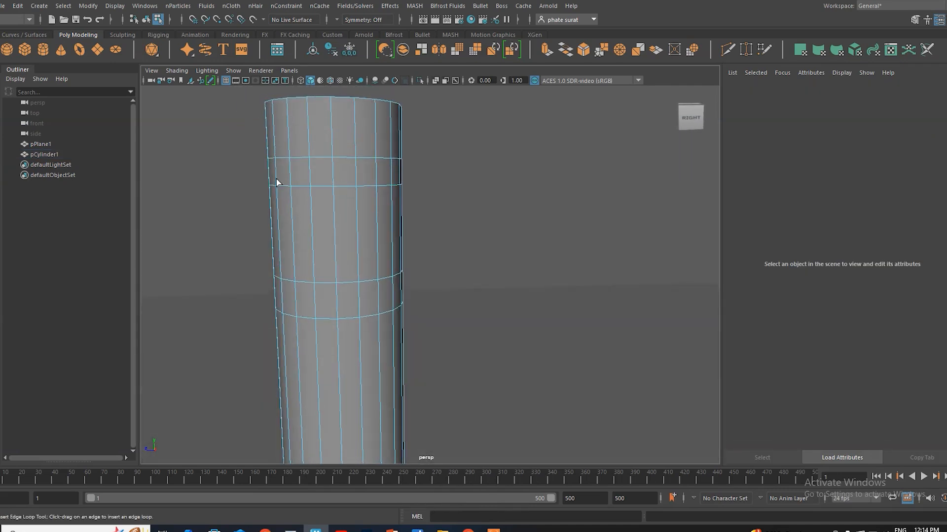
{"action": "left_click_drag", "start_coordinate": [300, 175], "coordinate": [410, 203]}
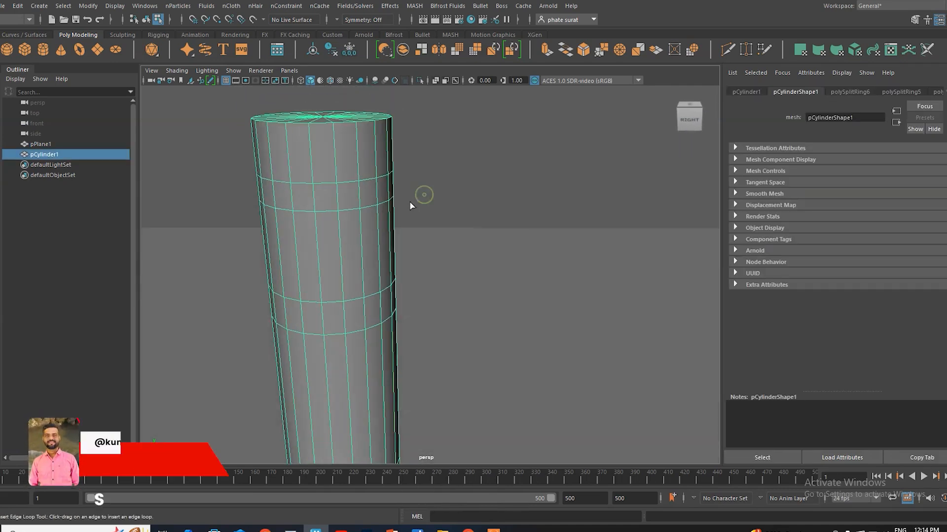
{"action": "right_click_drag", "start_coordinate": [368, 195], "coordinate": [369, 222]}
{"action": "left_click_drag", "start_coordinate": [404, 181], "coordinate": [370, 194]}
{"action": "key", "text": "ctrl+z"}
{"action": "key", "text": "ctrl+z"}
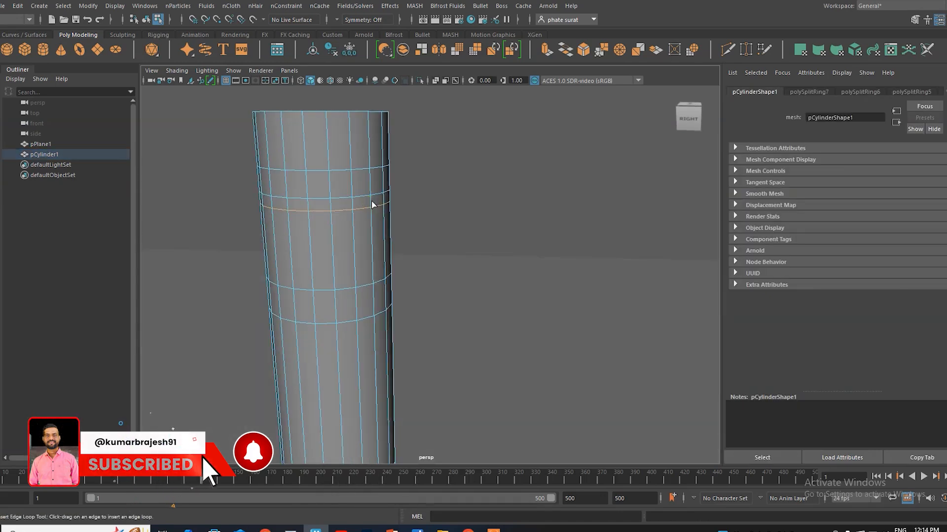
{"action": "left_click_drag", "start_coordinate": [348, 218], "coordinate": [370, 238], "text": "alt"}
{"action": "right_click_drag", "start_coordinate": [368, 216], "coordinate": [359, 236]}
{"action": "left_click", "coordinate": [362, 193]}
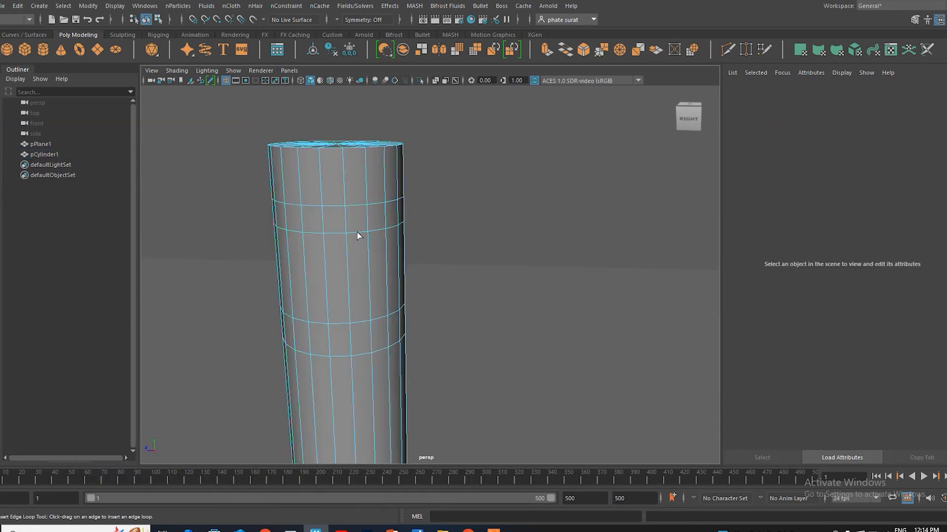
{"action": "left_click", "coordinate": [387, 221]}
{"action": "key", "text": "ctrl+z"}
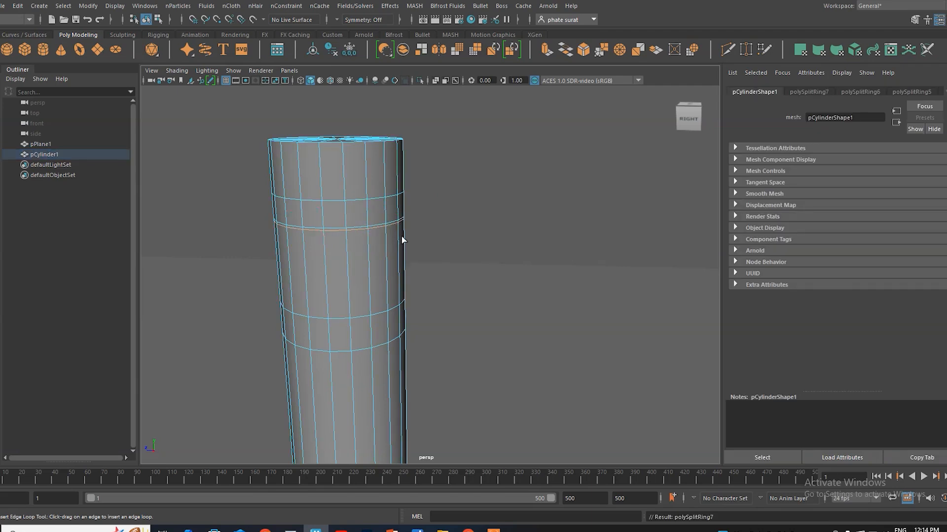
Step: Leave edge loop insertion for the Move tool and show the cylinder in the maximized front view
{"action": "key", "text": "w"}
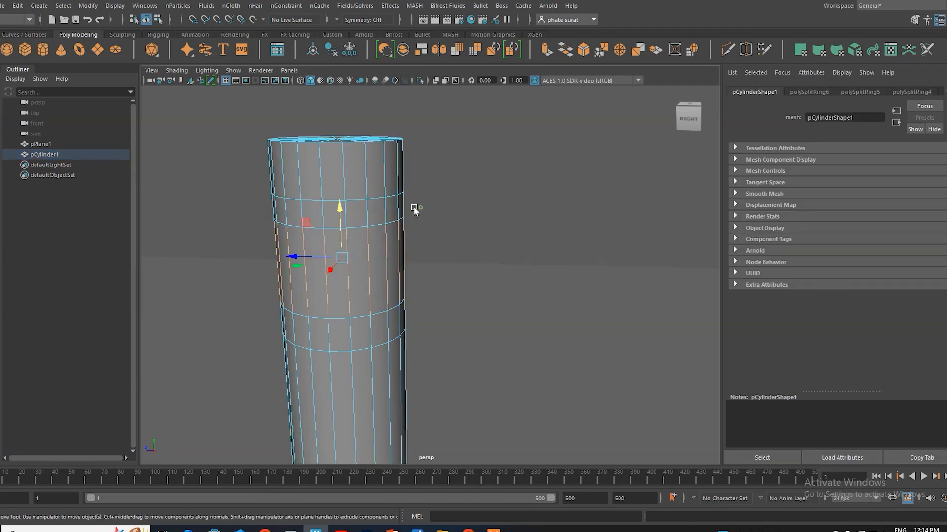
{"action": "left_click", "coordinate": [413, 206]}
{"action": "right_click_drag", "start_coordinate": [378, 211], "coordinate": [385, 224]}
{"action": "key", "text": "space"}
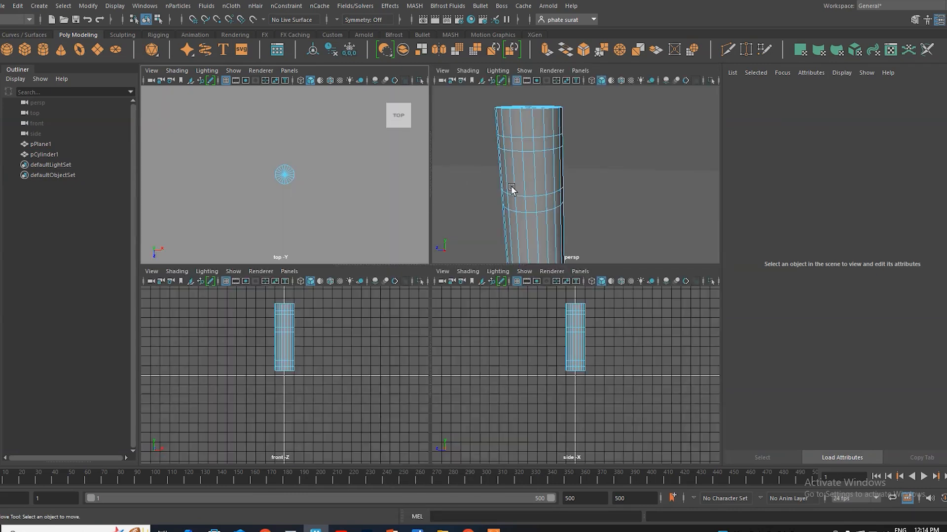
{"action": "key", "text": "space"}
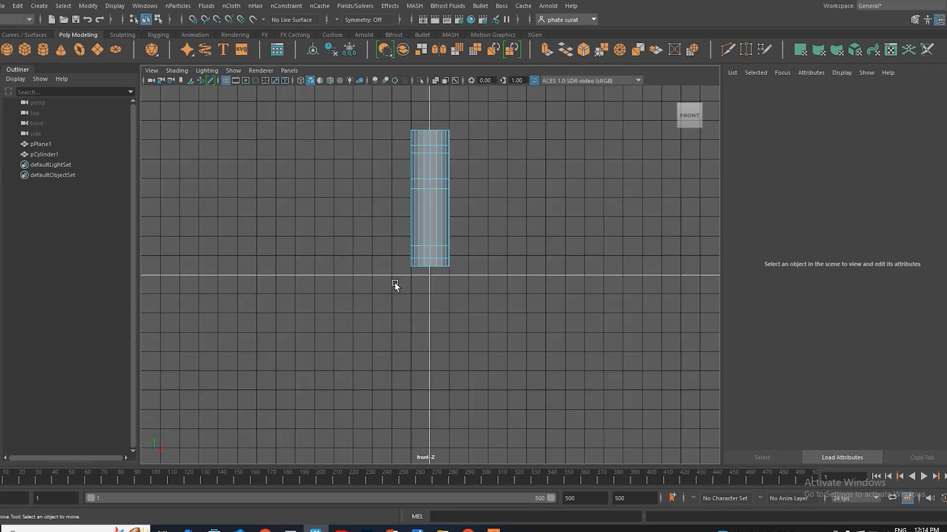
{"action": "scroll", "coordinate": [459, 178], "scroll_direction": "up", "scroll_amount": 3}
{"action": "key", "text": "space"}
{"action": "left_click_drag", "start_coordinate": [464, 178], "coordinate": [460, 217]}
{"action": "left_click_drag", "start_coordinate": [563, 192], "coordinate": [547, 276]}
{"action": "key", "text": "space"}
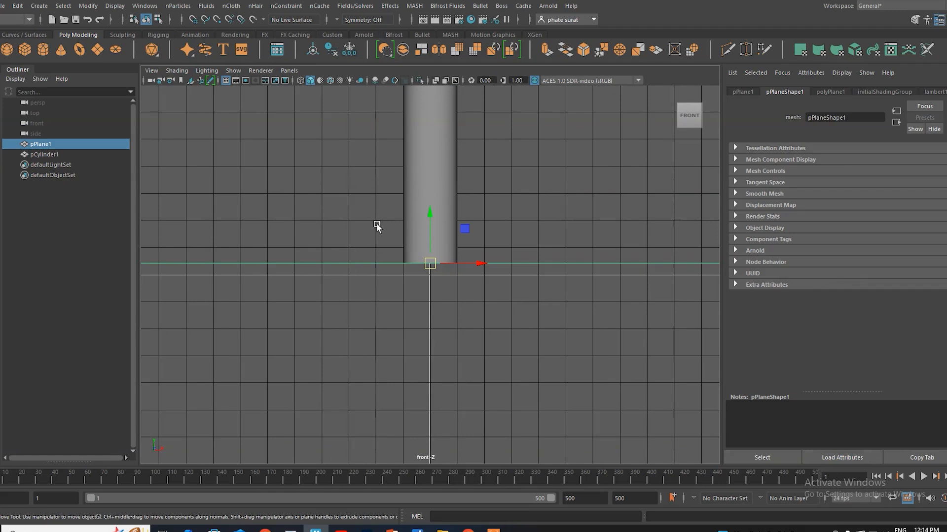
{"action": "middle_click_drag", "start_coordinate": [477, 197], "coordinate": [508, 247]}
{"action": "key", "text": "ctrl+z"}
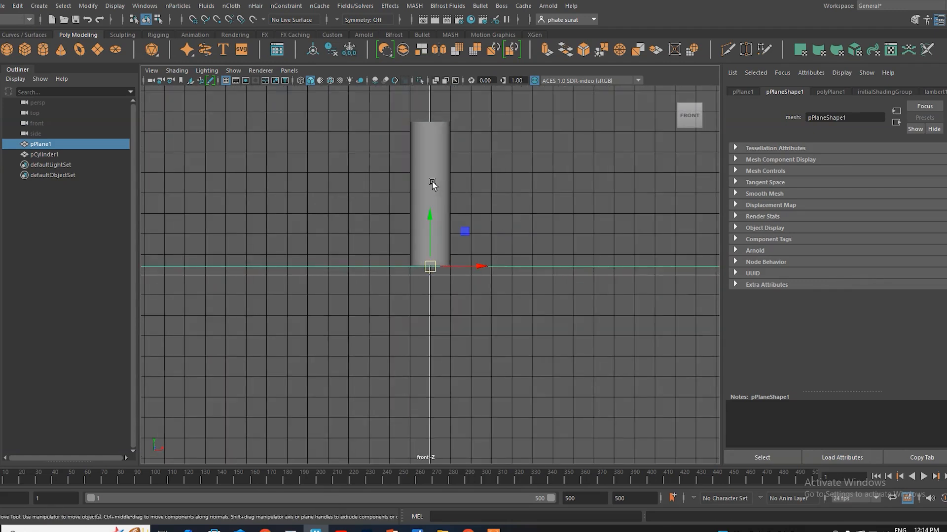
Step: Extrude the cylinder's two narrow face bands, between the upper and the middle edge loop pairs, outward with a thickness of 2.2
{"action": "left_click", "coordinate": [428, 167]}
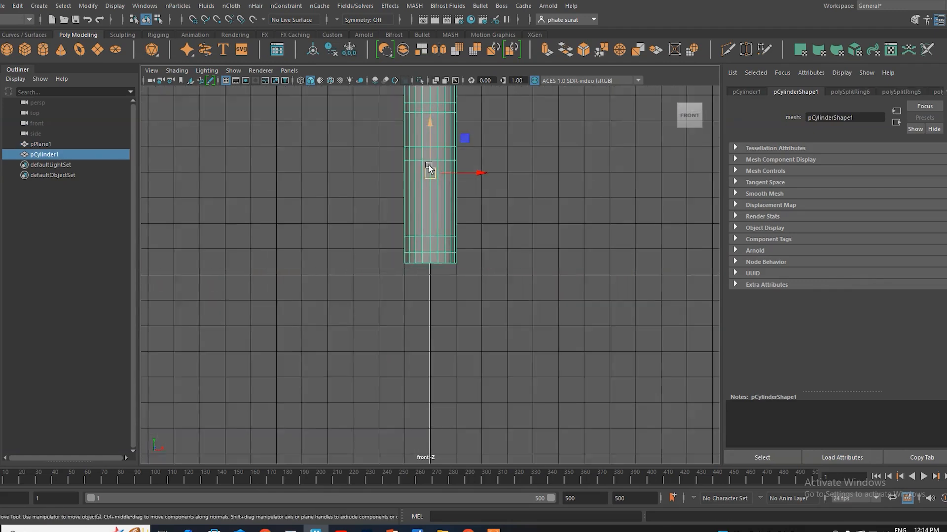
{"action": "right_click", "coordinate": [451, 110]}
{"action": "right_click_drag", "start_coordinate": [451, 111], "coordinate": [455, 138]}
{"action": "left_click", "coordinate": [432, 110]}
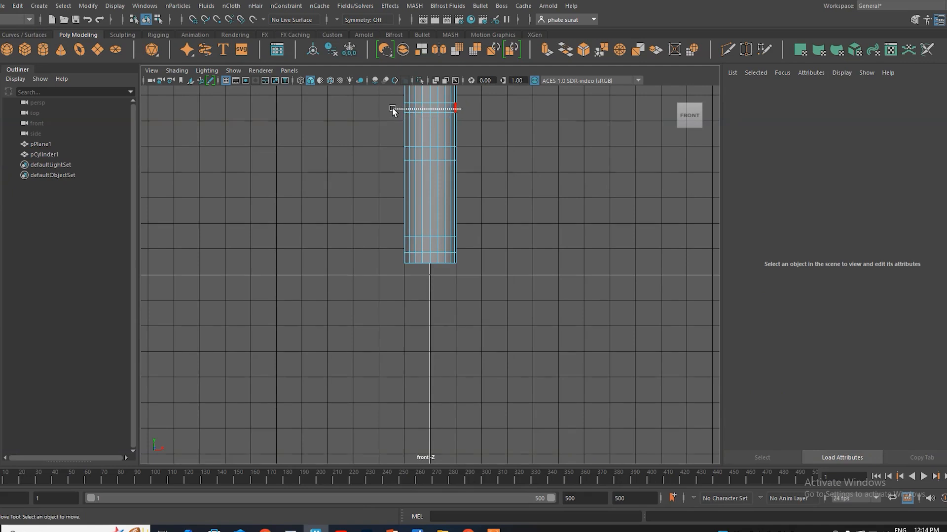
{"action": "left_click_drag", "start_coordinate": [465, 152], "coordinate": [393, 154]}
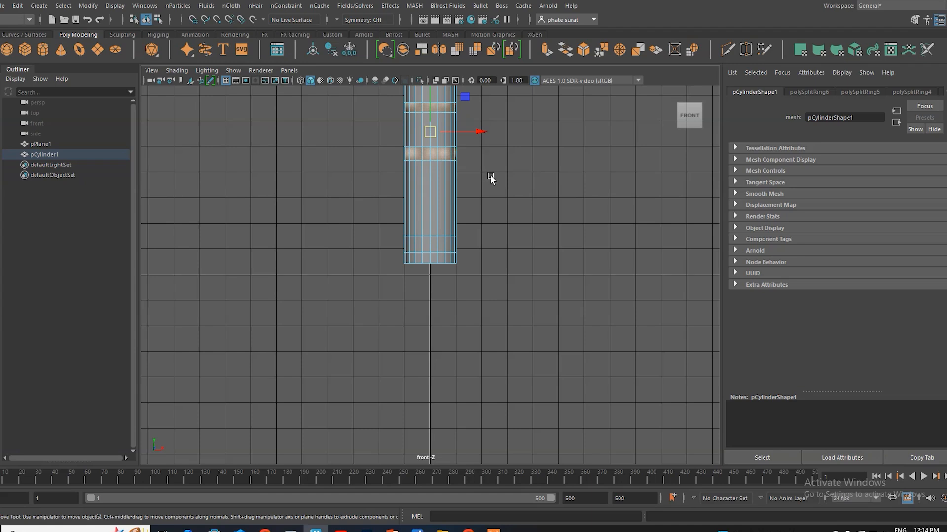
{"action": "middle_click_drag", "start_coordinate": [490, 176], "coordinate": [488, 232], "text": "ctrl"}
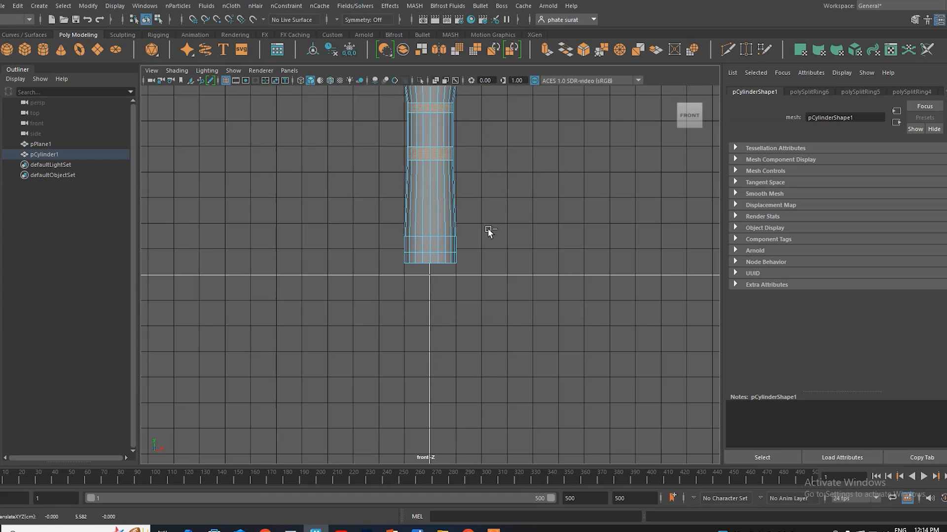
{"action": "key", "text": "ctrl+z"}
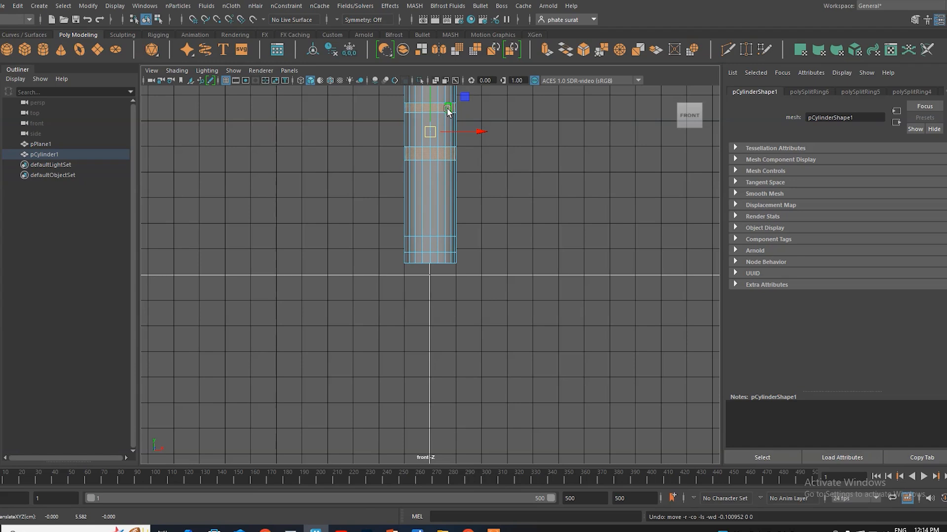
{"action": "right_click", "coordinate": [448, 110], "text": "shift"}
{"action": "left_click", "coordinate": [449, 137]}
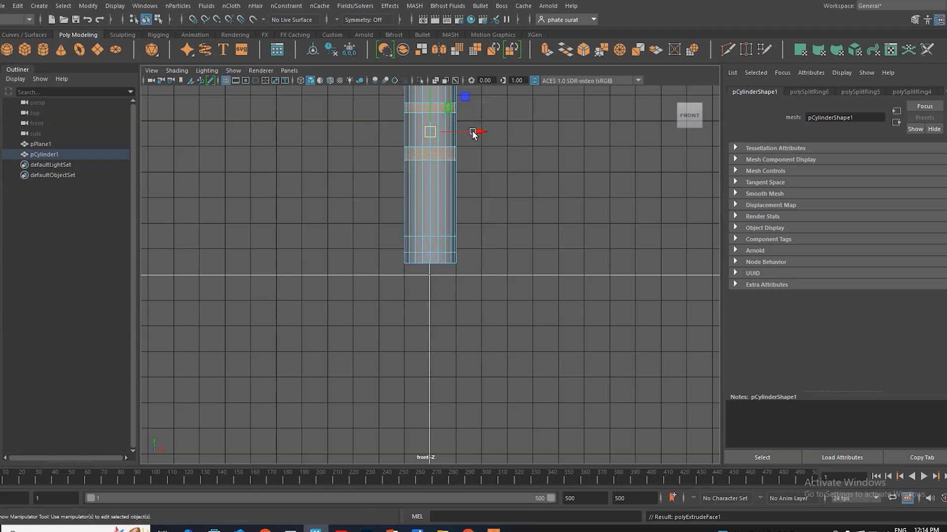
{"action": "left_click_drag", "start_coordinate": [598, 288], "coordinate": [600, 284]}
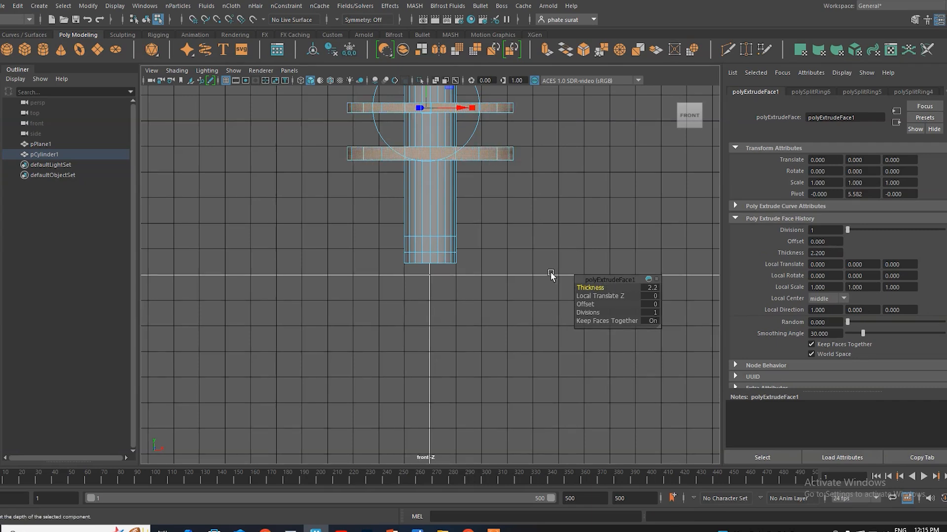
Step: Return to the perspective view and leave the Extrude tool for face selection on the two discs
{"action": "key", "text": "space"}
{"action": "key", "text": "space"}
{"action": "left_click_drag", "start_coordinate": [403, 263], "coordinate": [398, 299], "text": "alt"}
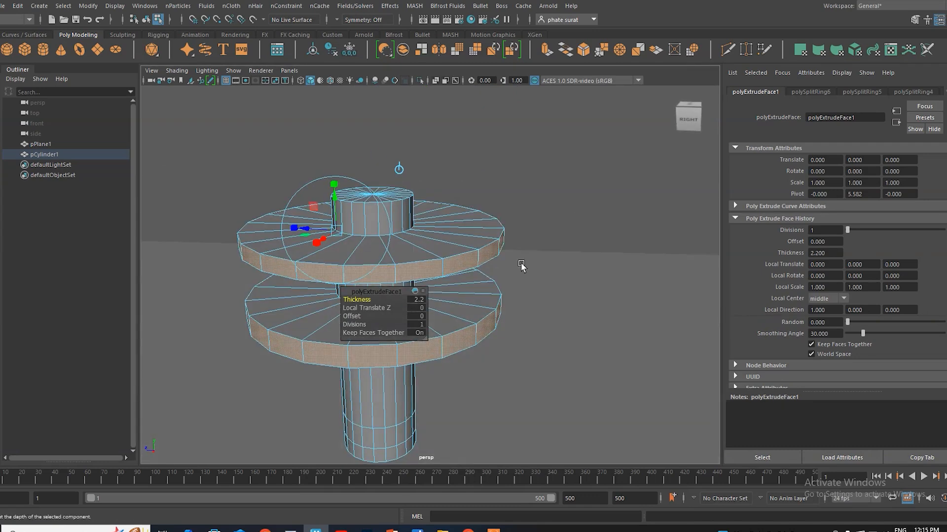
{"action": "left_click", "coordinate": [544, 252]}
{"action": "right_click_drag", "start_coordinate": [533, 195], "coordinate": [574, 181]}
{"action": "left_click", "coordinate": [529, 173]}
{"action": "left_click_drag", "start_coordinate": [418, 278], "coordinate": [401, 271], "text": "alt"}
{"action": "left_click", "coordinate": [385, 248]}
{"action": "right_click_drag", "start_coordinate": [385, 251], "coordinate": [385, 226]}
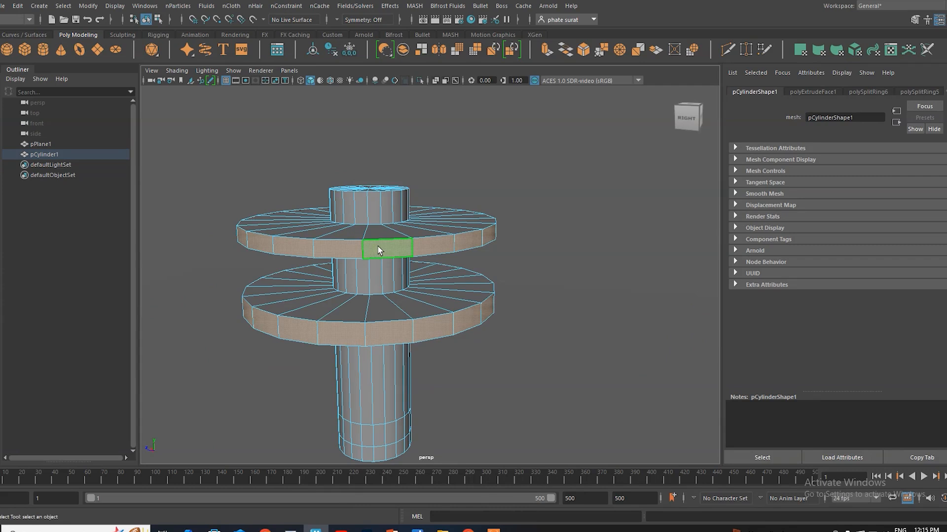
{"action": "left_click", "coordinate": [379, 250]}
{"action": "left_click", "coordinate": [422, 244], "text": "shift"}
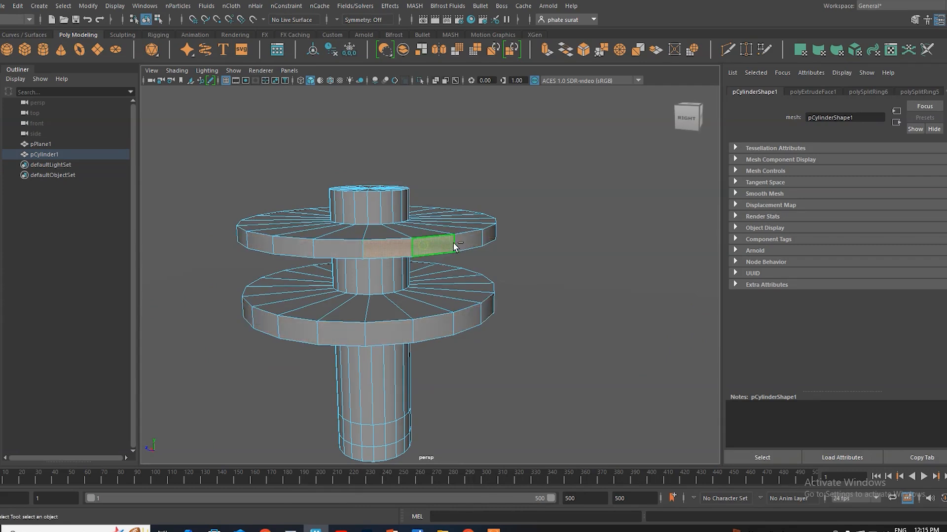
{"action": "left_click", "coordinate": [492, 236], "text": "shift"}
{"action": "left_click", "coordinate": [341, 251], "text": "shift"}
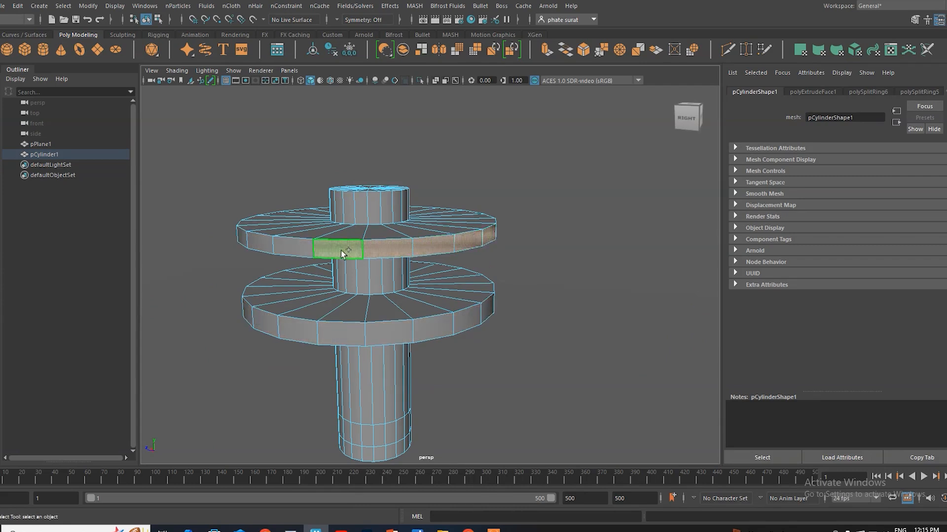
{"action": "double_click", "coordinate": [303, 252], "text": "ctrl"}
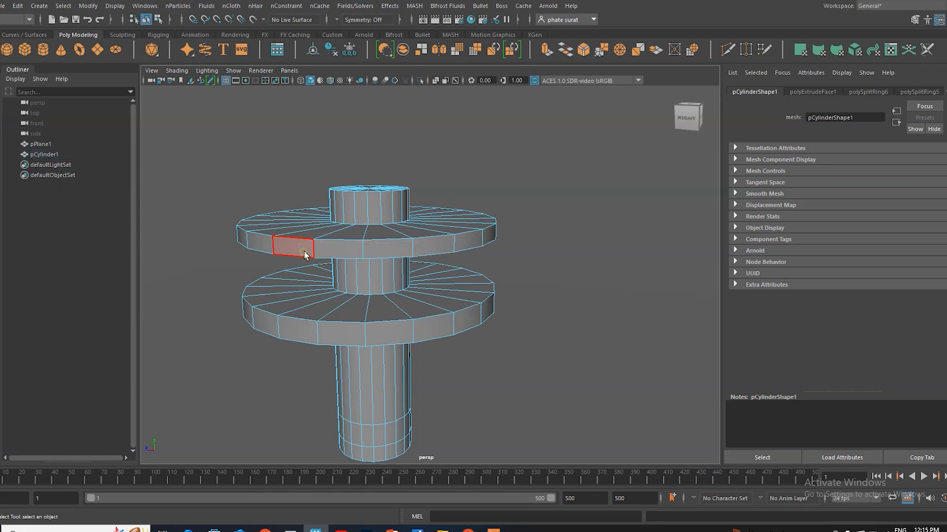
{"action": "key", "text": "ctrl+z"}
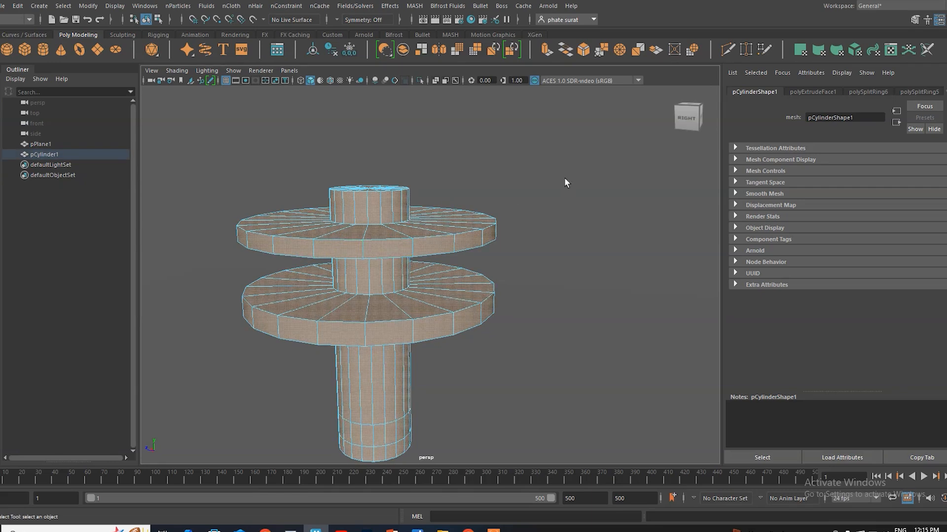
{"action": "left_click", "coordinate": [564, 177]}
Step: Select all outer rim faces of the upper disc, one after another around the whole ring
{"action": "left_click", "coordinate": [337, 248]}
{"action": "left_click", "coordinate": [456, 243], "text": "shift"}
{"action": "left_click", "coordinate": [485, 238], "text": "shift"}
{"action": "left_click_drag", "start_coordinate": [529, 289], "coordinate": [406, 291], "text": "alt"}
{"action": "left_click", "coordinate": [385, 244], "text": "shift"}
{"action": "left_click", "coordinate": [428, 242], "text": "shift"}
{"action": "left_click", "coordinate": [466, 240], "text": "shift"}
{"action": "left_click", "coordinate": [496, 236], "text": "shift"}
{"action": "left_click_drag", "start_coordinate": [517, 232], "coordinate": [480, 271], "text": "alt"}
{"action": "left_click", "coordinate": [516, 262], "text": "shift"}
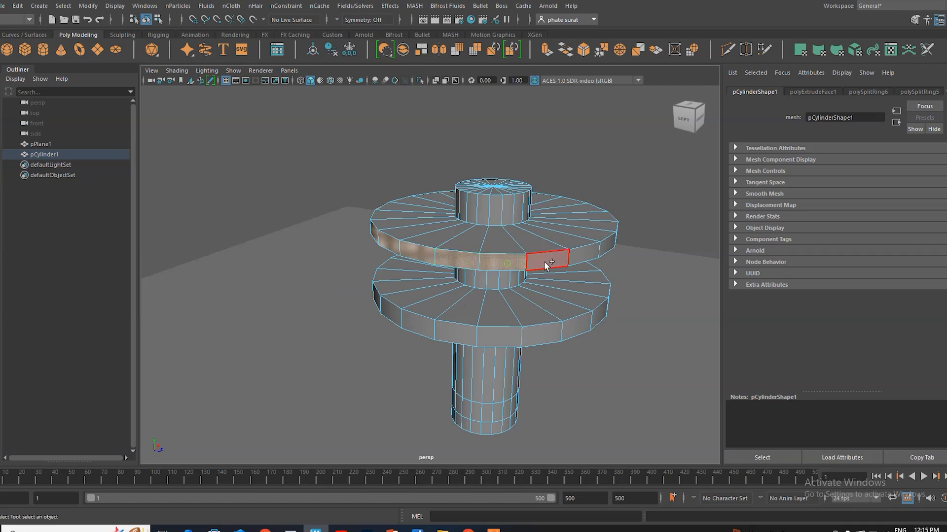
{"action": "left_click", "coordinate": [585, 253], "text": "shift"}
{"action": "left_click", "coordinate": [607, 250], "text": "shift"}
{"action": "left_click_drag", "start_coordinate": [615, 293], "coordinate": [483, 290], "text": "alt"}
{"action": "left_click", "coordinate": [402, 277], "text": "shift"}
{"action": "left_click", "coordinate": [495, 272], "text": "shift"}
{"action": "left_click", "coordinate": [537, 271], "text": "shift"}
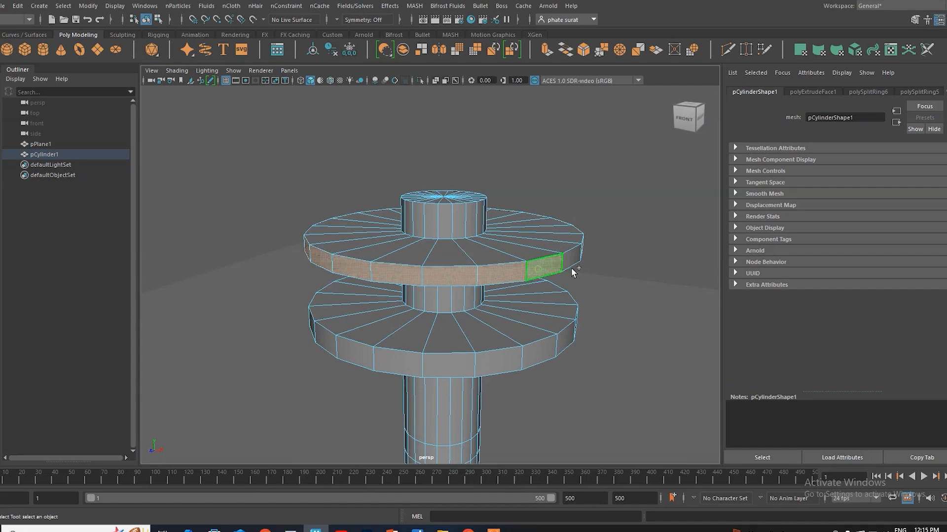
{"action": "left_click_drag", "start_coordinate": [574, 274], "coordinate": [551, 287], "text": "alt"}
{"action": "left_click_drag", "start_coordinate": [307, 336], "coordinate": [367, 330], "text": "alt"}
Step: Flatten the upper disc's selected rim vertically and raise it so the disc becomes a shallow dish
{"action": "key", "text": "r"}
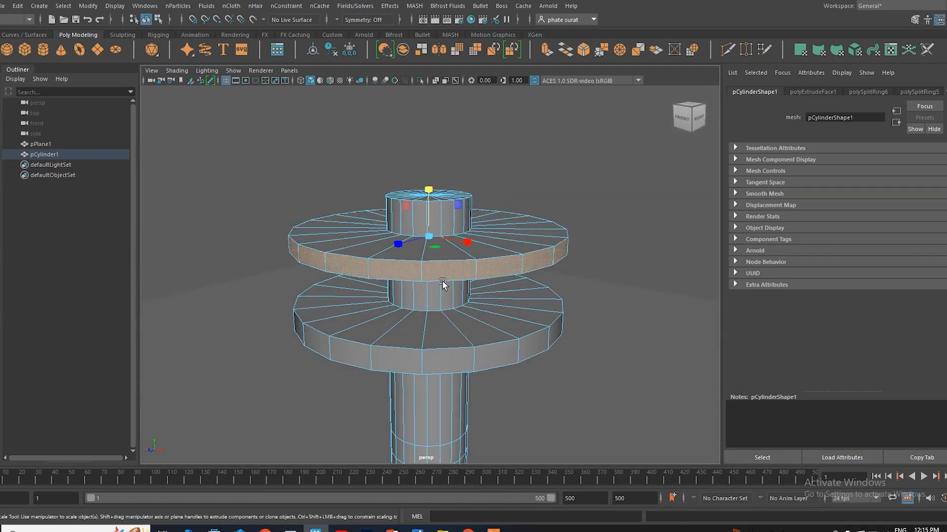
{"action": "left_click_drag", "start_coordinate": [428, 190], "coordinate": [431, 219]}
{"action": "key", "text": "w"}
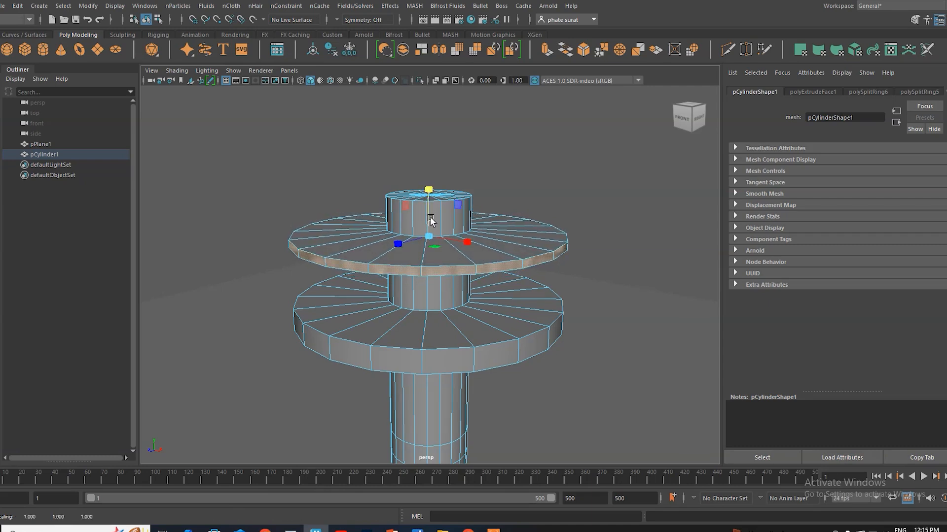
{"action": "left_click_drag", "start_coordinate": [428, 192], "coordinate": [429, 167]}
{"action": "left_click_drag", "start_coordinate": [408, 285], "coordinate": [412, 282], "text": "alt"}
Step: Select the complete loop of outer rim faces on the lower disc
{"action": "left_click", "coordinate": [410, 351]}
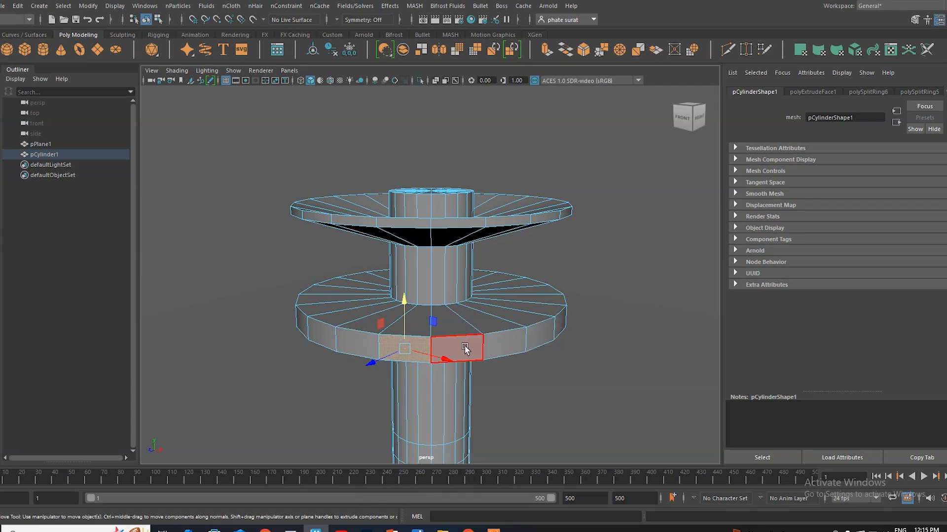
{"action": "double_click", "coordinate": [504, 349], "text": "ctrl"}
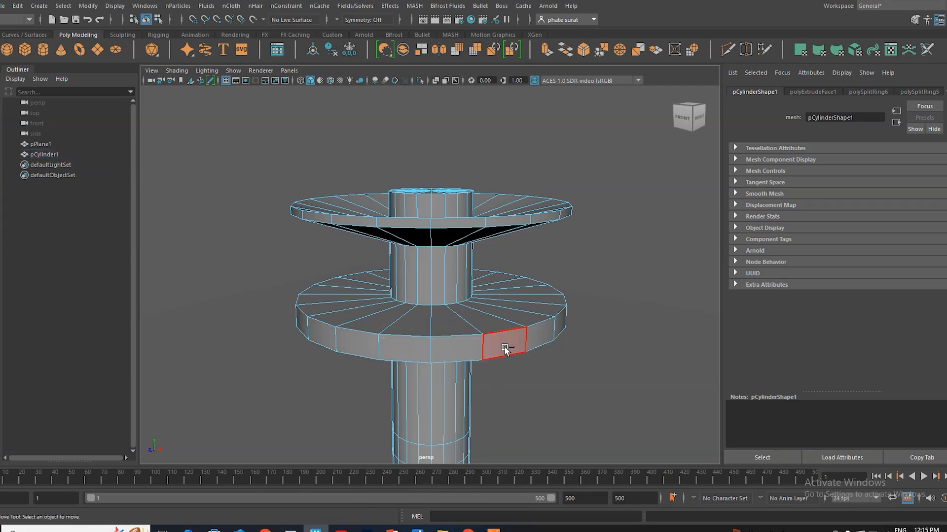
{"action": "double_click", "coordinate": [460, 351]}
{"action": "double_click", "coordinate": [596, 310]}
{"action": "left_click", "coordinate": [403, 357]}
{"action": "right_click_drag", "start_coordinate": [420, 351], "coordinate": [418, 239]}
{"action": "left_click", "coordinate": [407, 348]}
{"action": "double_click", "coordinate": [447, 351]}
{"action": "left_click_drag", "start_coordinate": [449, 352], "coordinate": [378, 401], "text": "alt"}
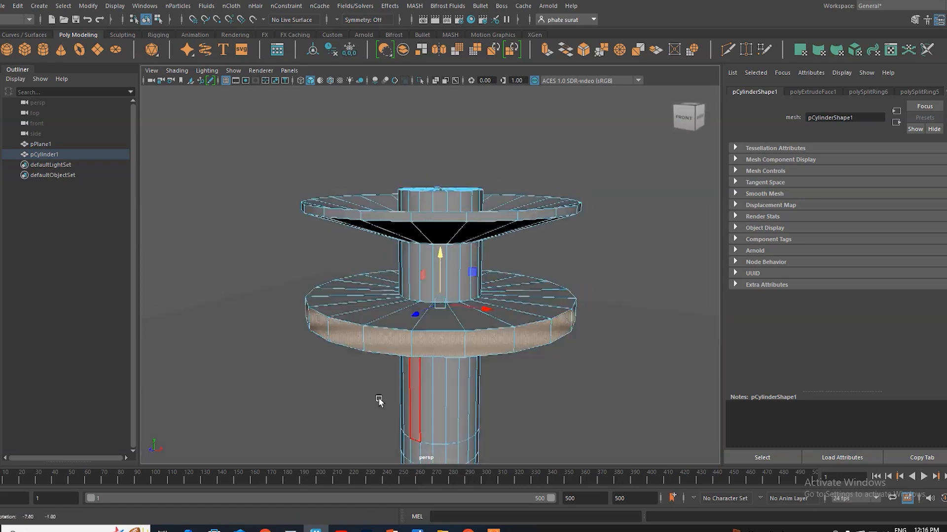
Step: Widen the lower disc's rim to about twice the upper dish's diameter, thin it and raise it into a dish
{"action": "key", "text": "r"}
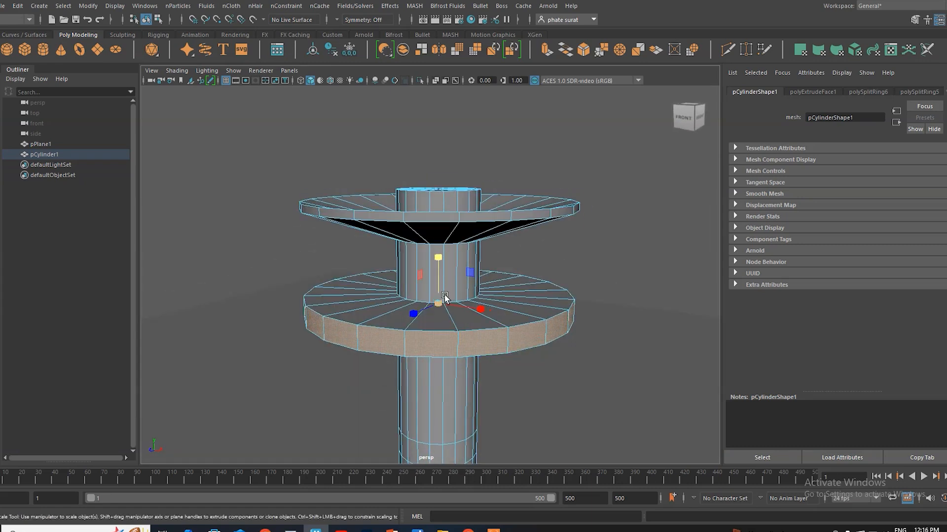
{"action": "left_click_drag", "start_coordinate": [435, 306], "coordinate": [524, 250]}
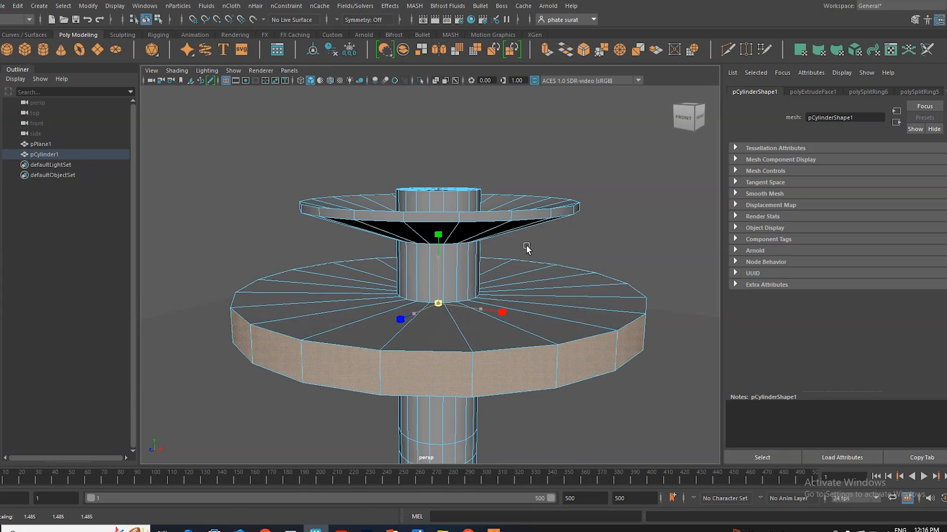
{"action": "left_click_drag", "start_coordinate": [441, 256], "coordinate": [513, 253]}
{"action": "left_click_drag", "start_coordinate": [438, 306], "coordinate": [437, 215]}
{"action": "scroll", "coordinate": [456, 293], "scroll_direction": "down", "scroll_amount": 6}
{"action": "mouse_move", "coordinate": [417, 339]}
{"action": "left_mouse_down", "text": "alt"}
{"action": "mouse_move", "coordinate": [434, 366]}
{"action": "mouse_move", "coordinate": [453, 340]}
{"action": "mouse_move", "coordinate": [423, 343]}
{"action": "left_mouse_up", "text": "alt"}
{"action": "scroll", "coordinate": [451, 352], "scroll_direction": "up", "scroll_amount": 5}
{"action": "middle_click_drag", "start_coordinate": [474, 349], "coordinate": [461, 291], "text": "alt"}
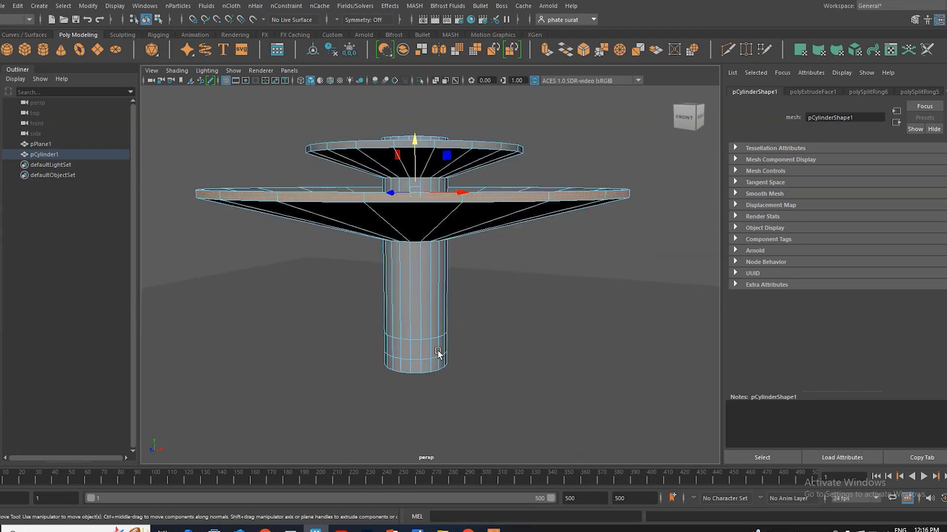
Step: Extrude the face band between the two edge loops near the cylinder's base outward with a thickness of 11.8
{"action": "left_click", "coordinate": [417, 352]}
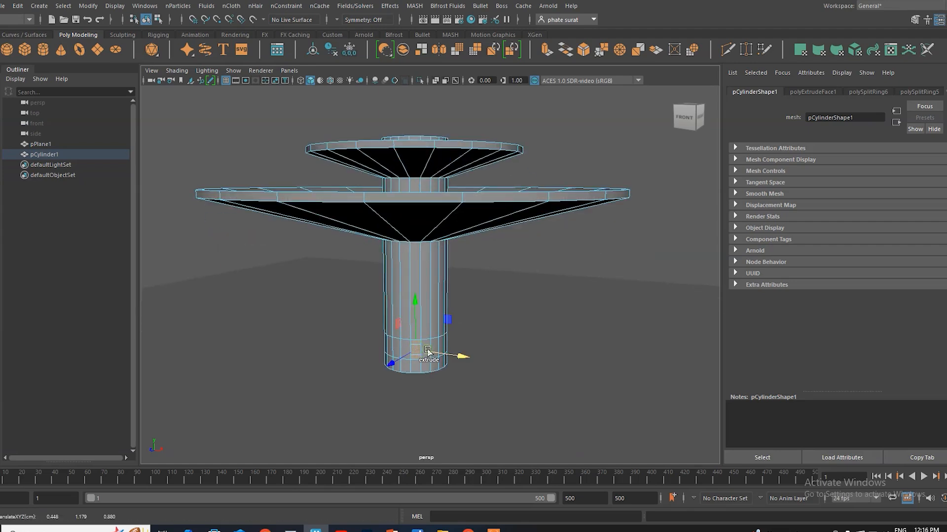
{"action": "scroll", "coordinate": [423, 354], "scroll_direction": "up", "scroll_amount": 4}
{"action": "double_click", "coordinate": [425, 392]}
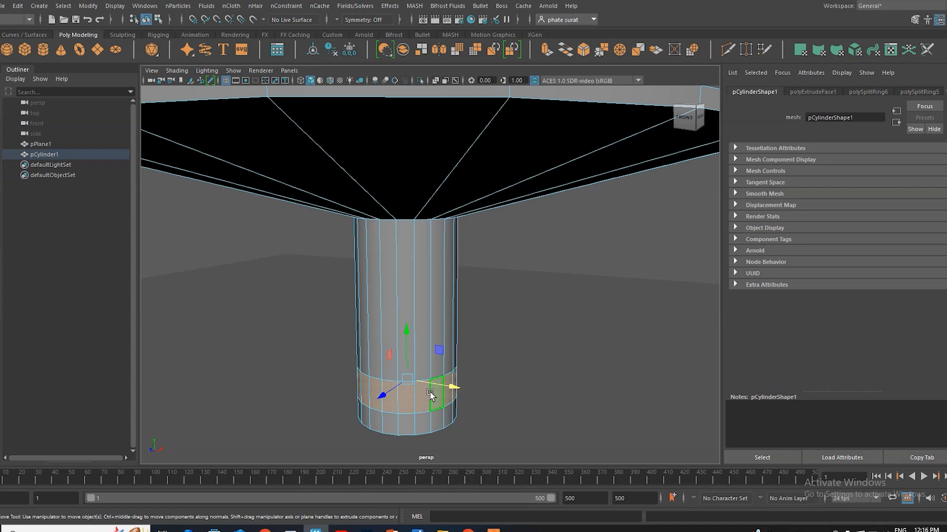
{"action": "right_click", "coordinate": [431, 195]}
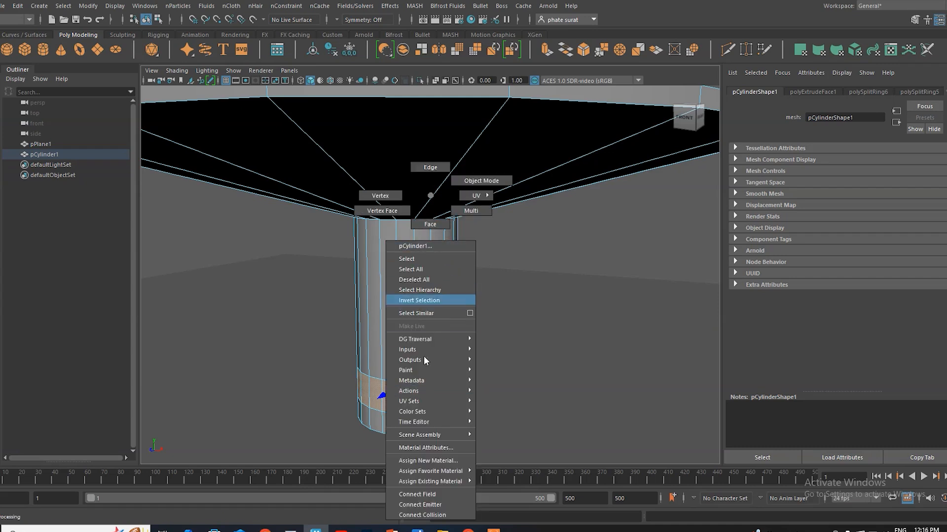
{"action": "right_click", "coordinate": [389, 402], "text": "shift"}
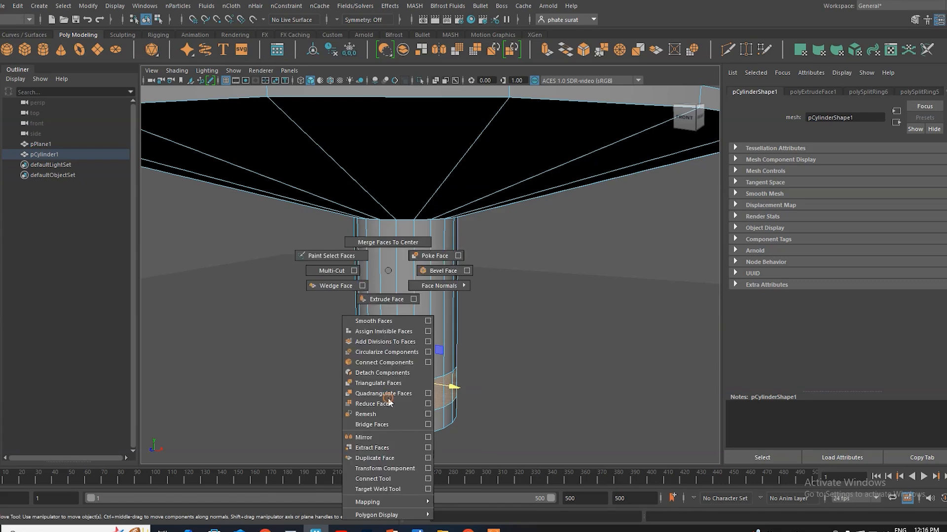
{"action": "left_click", "coordinate": [387, 299]}
{"action": "left_click", "coordinate": [591, 287]}
{"action": "middle_click_drag", "start_coordinate": [596, 287], "coordinate": [656, 300]}
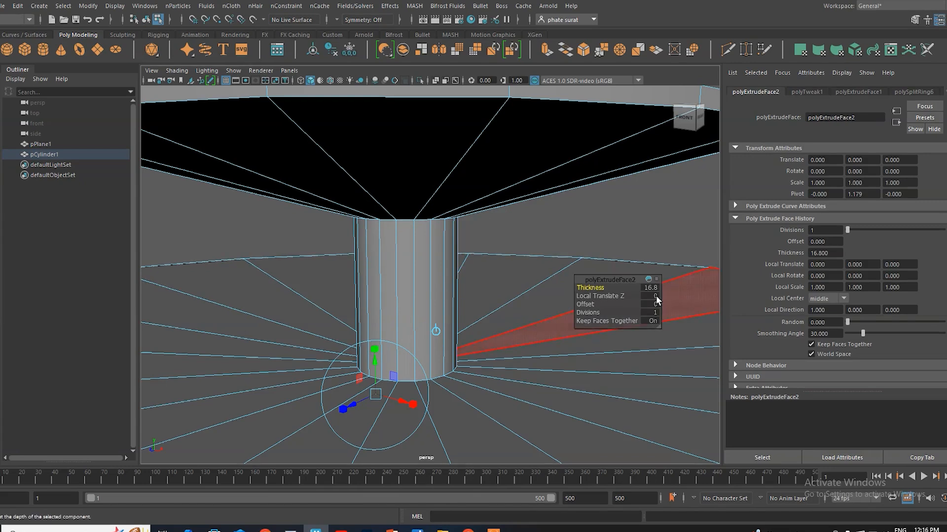
{"action": "scroll", "coordinate": [564, 250], "scroll_direction": "down", "scroll_amount": 9}
{"action": "left_click_drag", "start_coordinate": [451, 369], "coordinate": [451, 379], "text": "alt"}
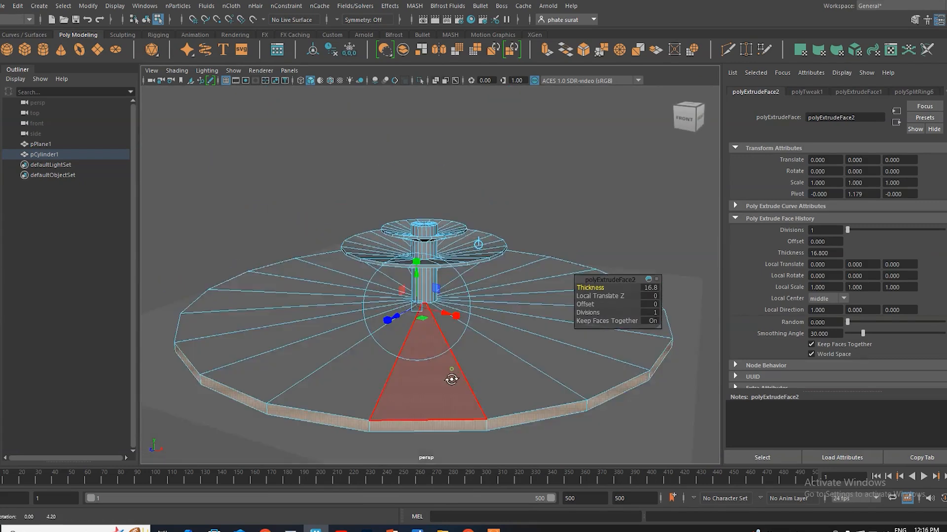
{"action": "middle_click_drag", "start_coordinate": [603, 290], "coordinate": [575, 293]}
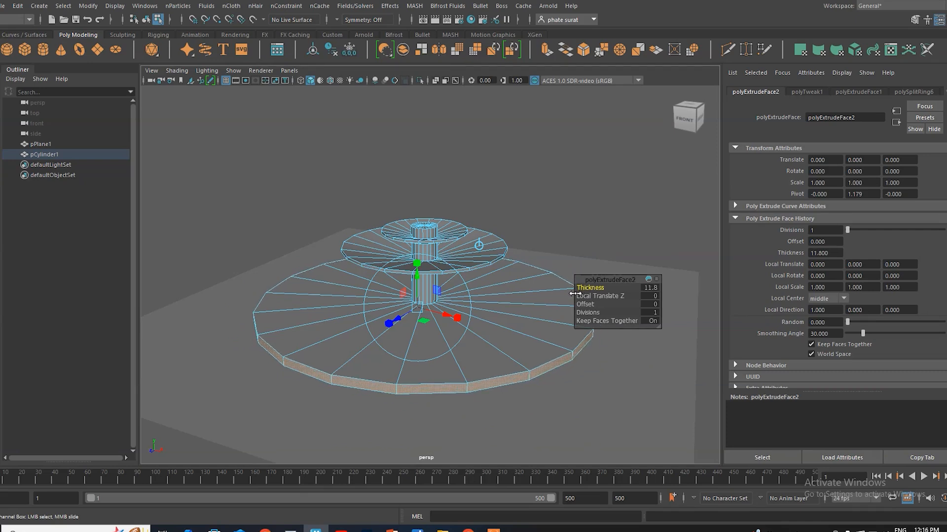
{"action": "mouse_move", "coordinate": [495, 424]}
{"action": "left_mouse_down", "text": "alt"}
{"action": "mouse_move", "coordinate": [467, 429]}
{"action": "mouse_move", "coordinate": [488, 416]}
{"action": "left_mouse_up", "text": "alt"}
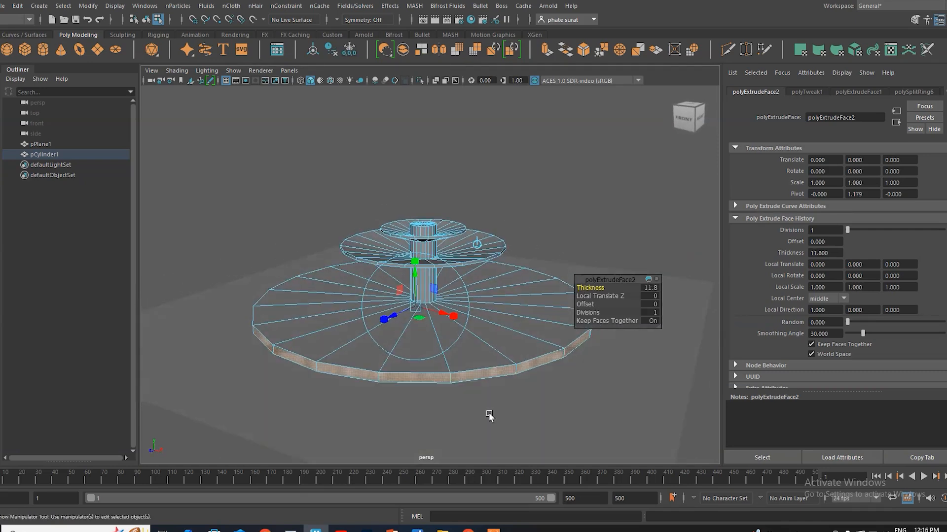
Step: Thin the bottom disc's rim vertically, raise it into a shallow basin and scale it down slightly
{"action": "key", "text": "r"}
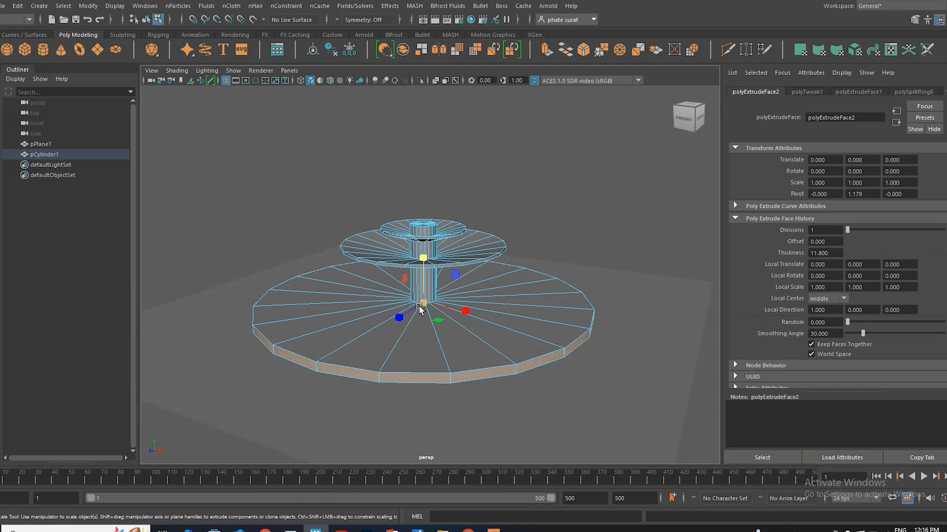
{"action": "left_click_drag", "start_coordinate": [421, 261], "coordinate": [422, 242]}
{"action": "key", "text": "w"}
{"action": "left_click_drag", "start_coordinate": [409, 342], "coordinate": [432, 340], "text": "alt"}
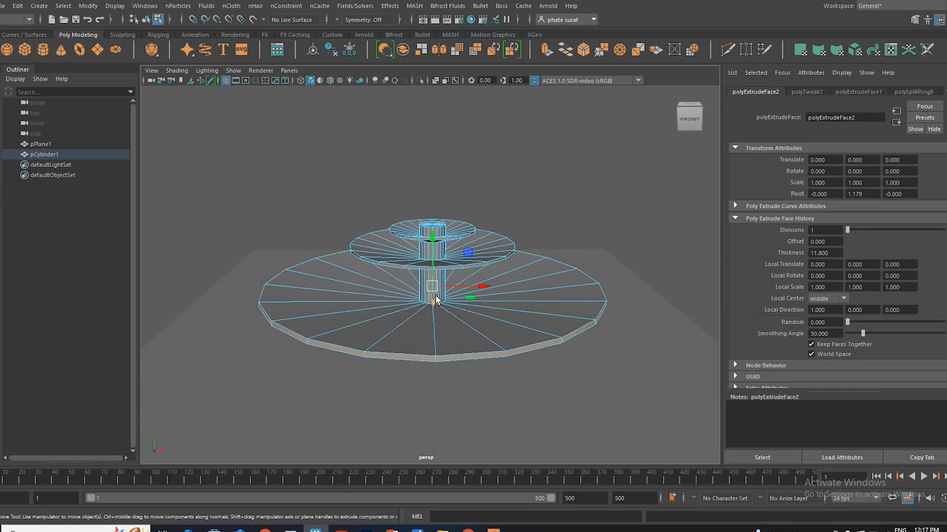
{"action": "key", "text": "r"}
{"action": "left_click_drag", "start_coordinate": [433, 287], "coordinate": [418, 306]}
{"action": "mouse_move", "coordinate": [411, 351]}
{"action": "left_mouse_down", "text": "alt"}
{"action": "mouse_move", "coordinate": [539, 350]}
{"action": "mouse_move", "coordinate": [423, 355]}
{"action": "mouse_move", "coordinate": [414, 342]}
{"action": "mouse_move", "coordinate": [439, 347]}
{"action": "mouse_move", "coordinate": [429, 351]}
{"action": "left_mouse_up", "text": "alt"}
Step: Turn on smooth mesh preview for the three-tiered cylinder, inspect its shape from low and raised angles, and clear the selection
{"action": "key", "text": "3"}
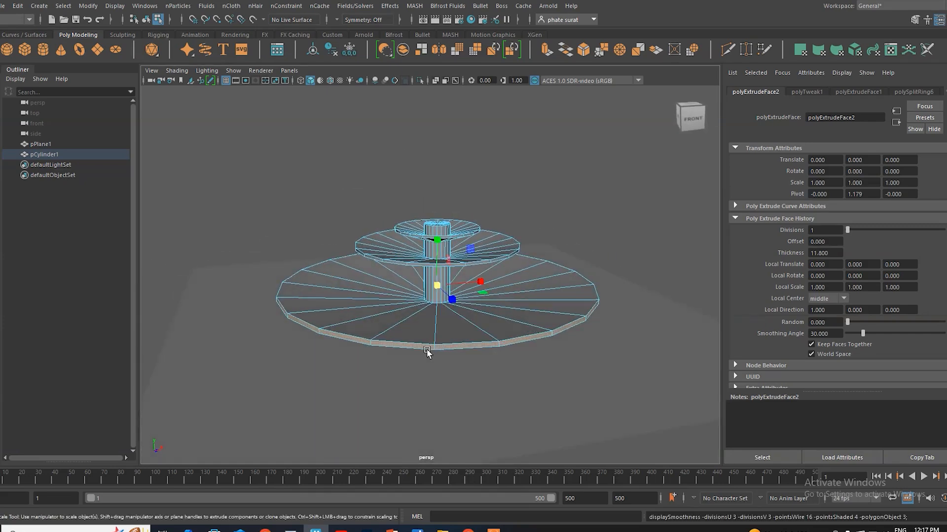
{"action": "right_click_drag", "start_coordinate": [466, 175], "coordinate": [509, 156]}
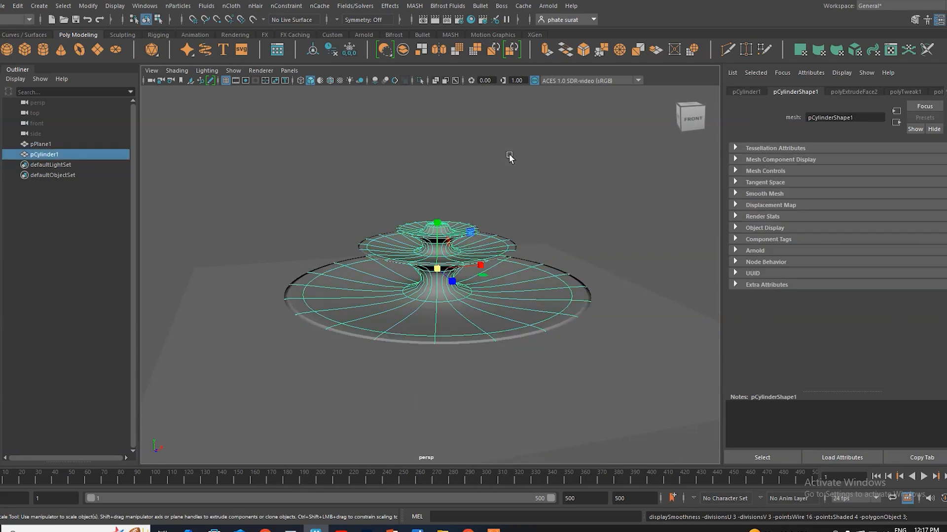
{"action": "left_click", "coordinate": [514, 177]}
{"action": "left_click_drag", "start_coordinate": [475, 327], "coordinate": [401, 291], "text": "alt"}
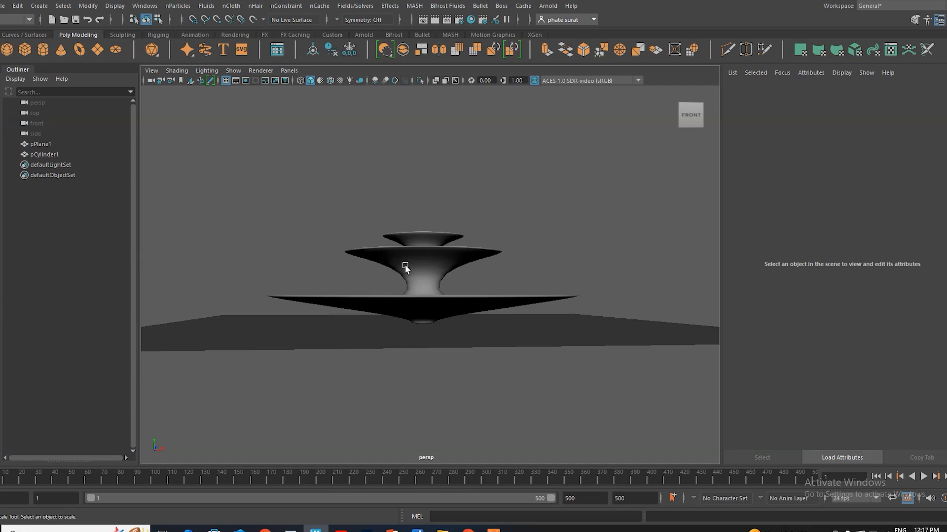
{"action": "left_click", "coordinate": [404, 266]}
{"action": "scroll", "coordinate": [406, 275], "scroll_direction": "up", "scroll_amount": 5}
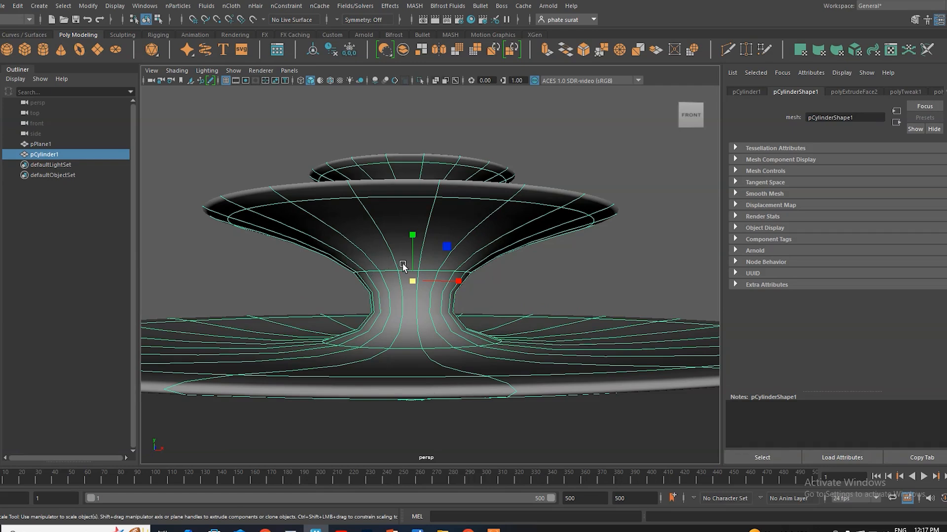
{"action": "left_click_drag", "start_coordinate": [402, 266], "coordinate": [402, 335], "text": "alt"}
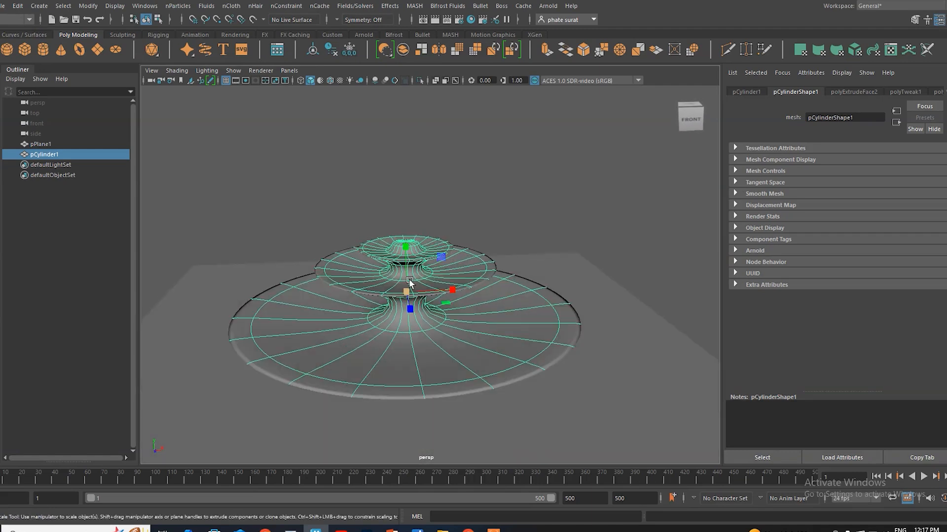
{"action": "right_click_drag", "start_coordinate": [441, 188], "coordinate": [485, 174]}
{"action": "left_click", "coordinate": [387, 196]}
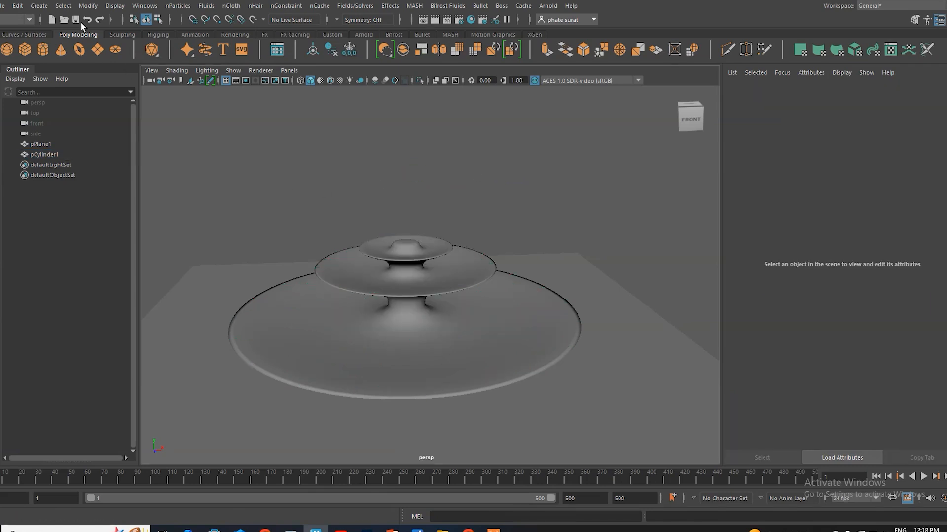
Step: Set up a new nParticle emitter named fountain with the Directional type and a rate of 2000 particles per second
{"action": "left_click", "coordinate": [177, 5]}
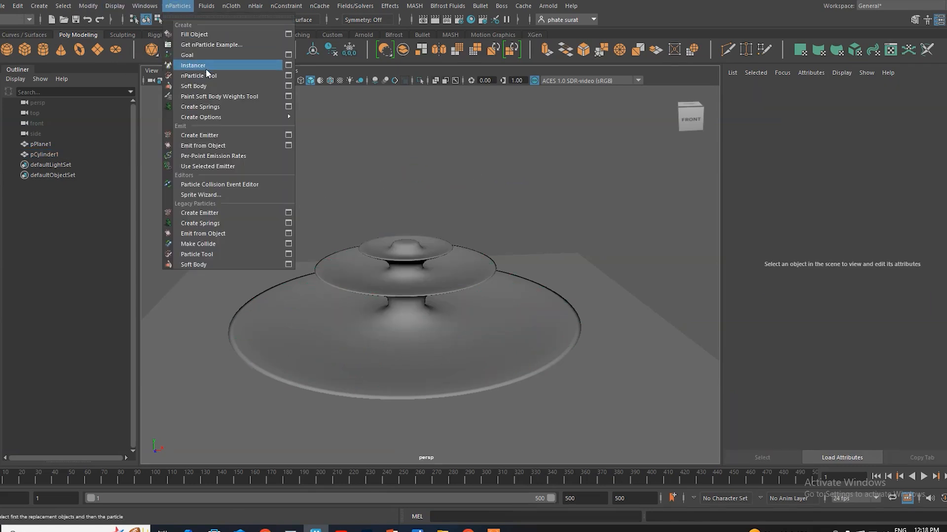
{"action": "left_click", "coordinate": [289, 136]}
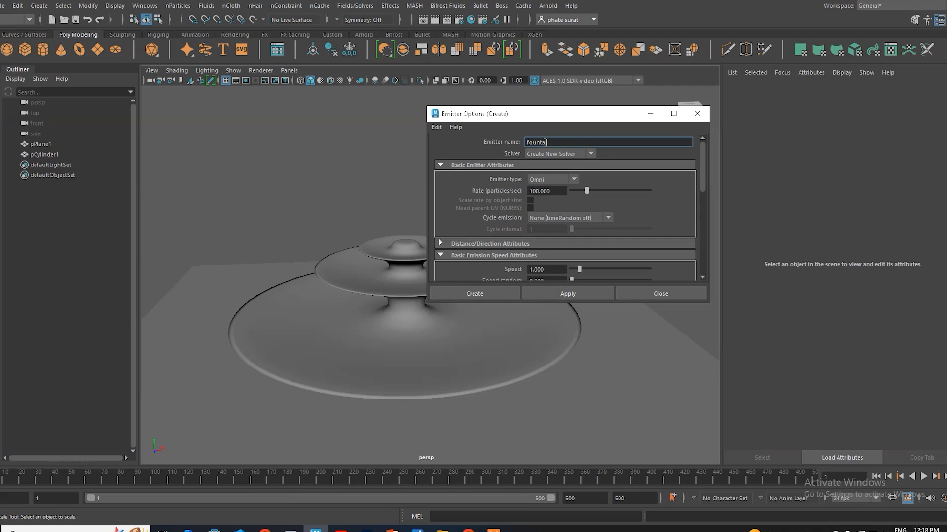
{"action": "left_click", "coordinate": [548, 181]}
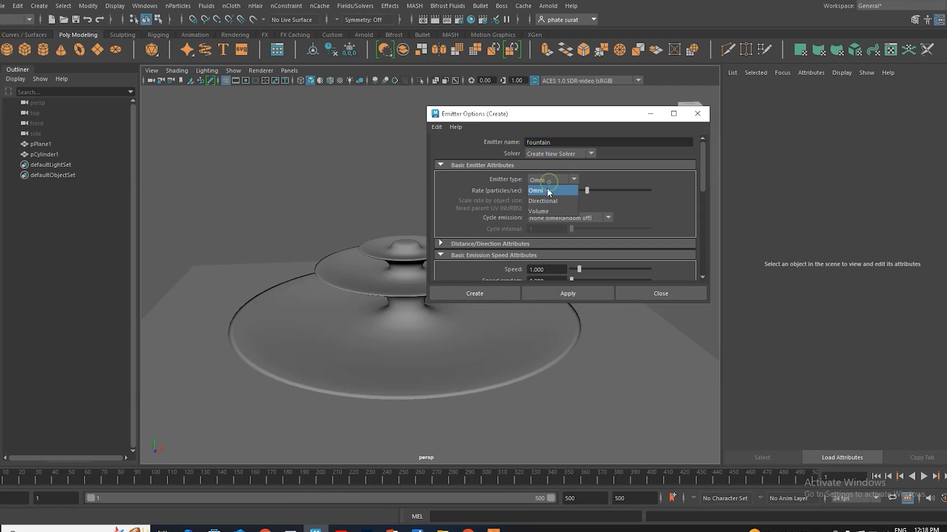
{"action": "left_click", "coordinate": [546, 200]}
{"action": "left_click", "coordinate": [548, 191]}
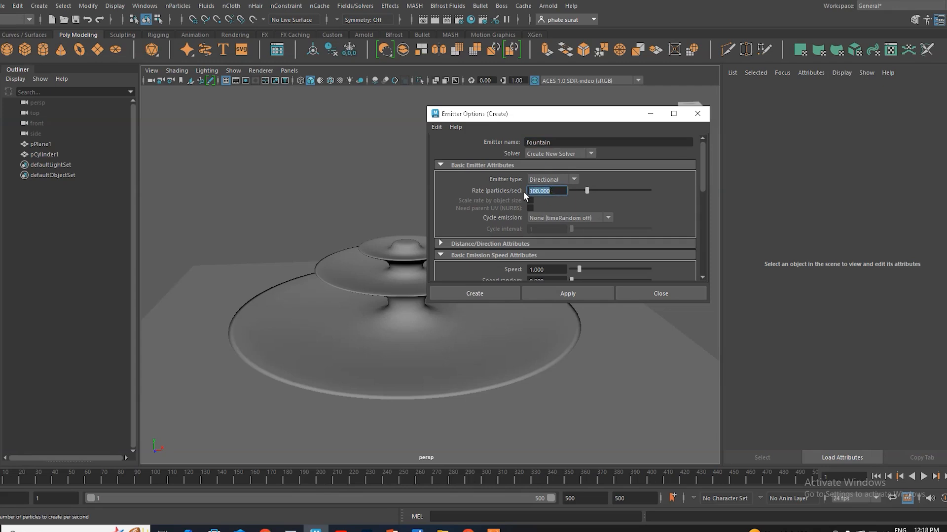
{"action": "key", "text": "Return"}
Step: Set the new emitter's emission speed to 10
{"action": "scroll", "coordinate": [637, 202], "scroll_direction": "down", "scroll_amount": 2}
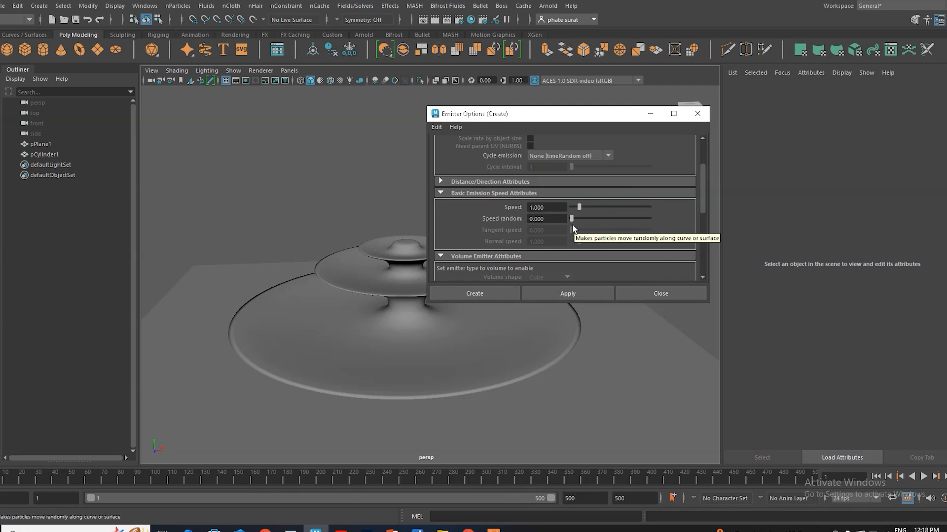
{"action": "left_click", "coordinate": [550, 207]}
{"action": "type", "text": "10"}
{"action": "key", "text": "Return"}
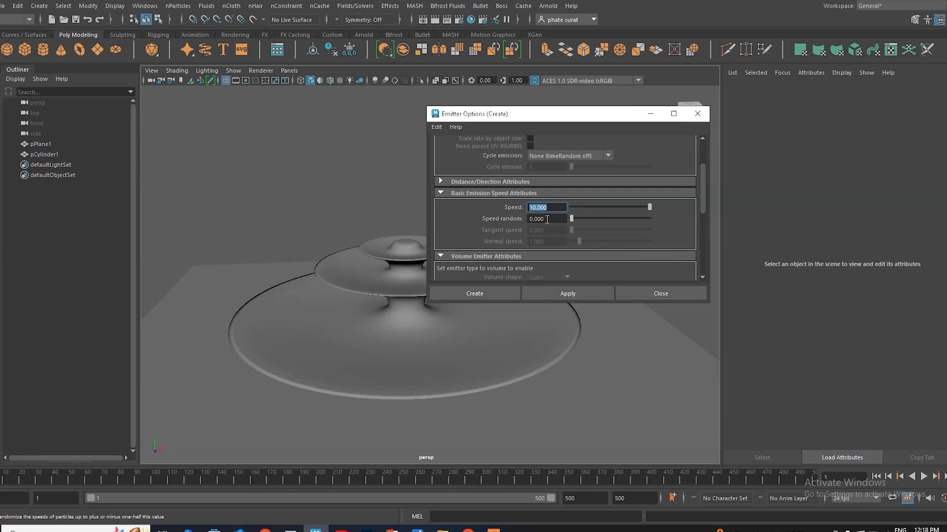
Step: Set the emitter's direction spread to 0.4 and create the emitter
{"action": "scroll", "coordinate": [660, 245], "scroll_direction": "up", "scroll_amount": 2}
{"action": "scroll", "coordinate": [656, 217], "scroll_direction": "down", "scroll_amount": 8}
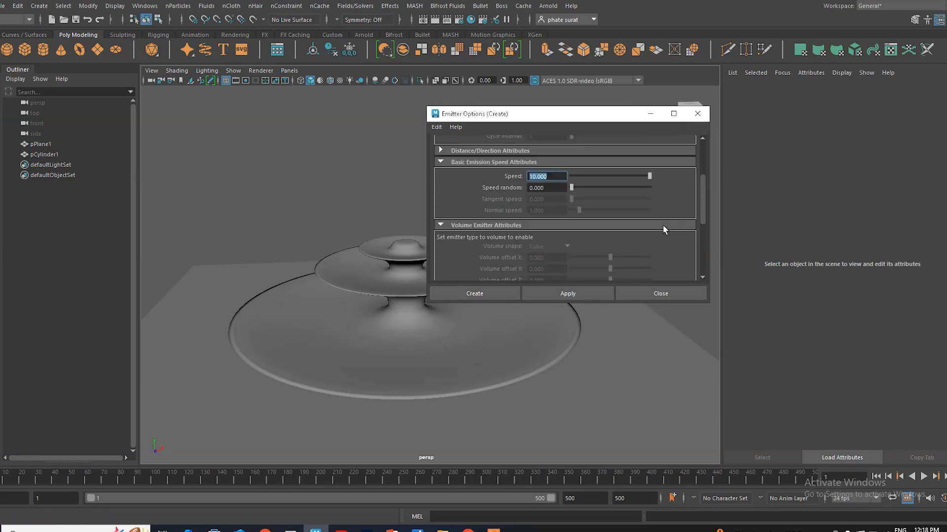
{"action": "scroll", "coordinate": [672, 237], "scroll_direction": "up", "scroll_amount": 5}
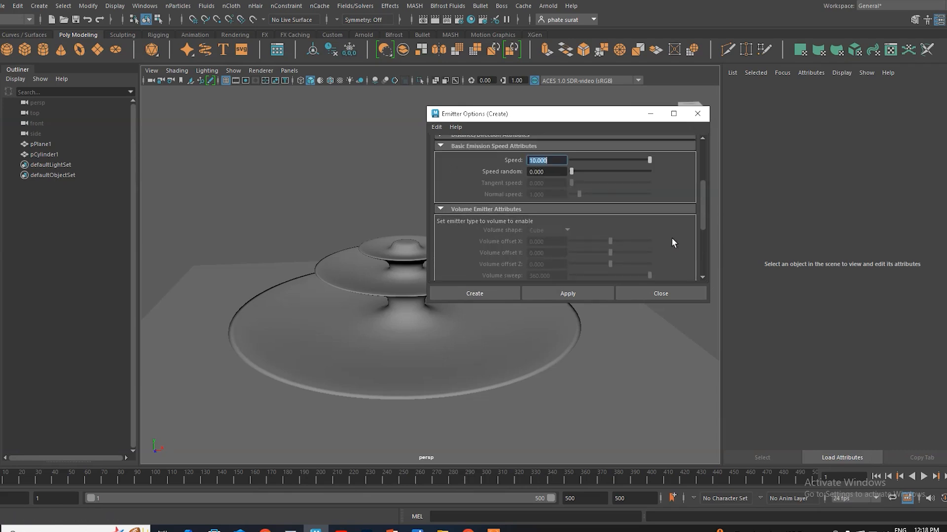
{"action": "scroll", "coordinate": [584, 238], "scroll_direction": "up", "scroll_amount": 1}
{"action": "scroll", "coordinate": [586, 238], "scroll_direction": "up", "scroll_amount": 1}
{"action": "left_click", "coordinate": [476, 197]}
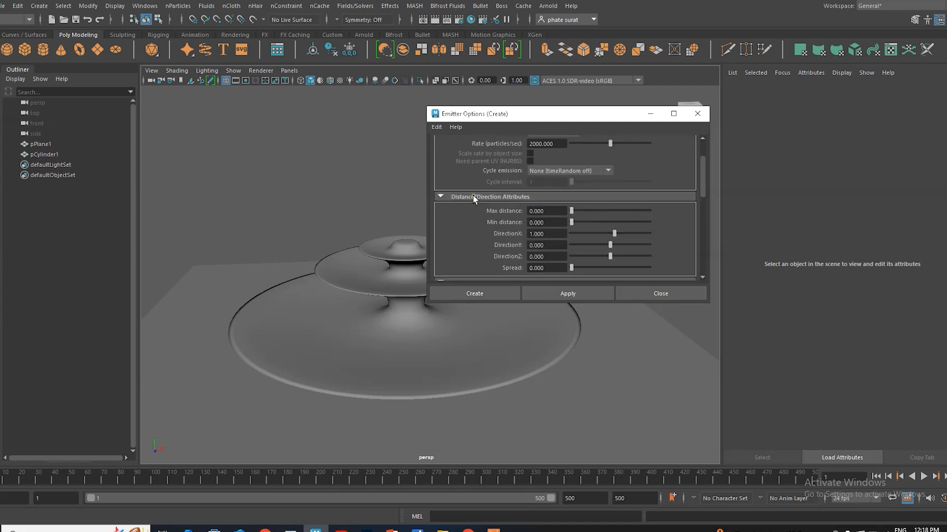
{"action": "scroll", "coordinate": [667, 249], "scroll_direction": "down", "scroll_amount": 2}
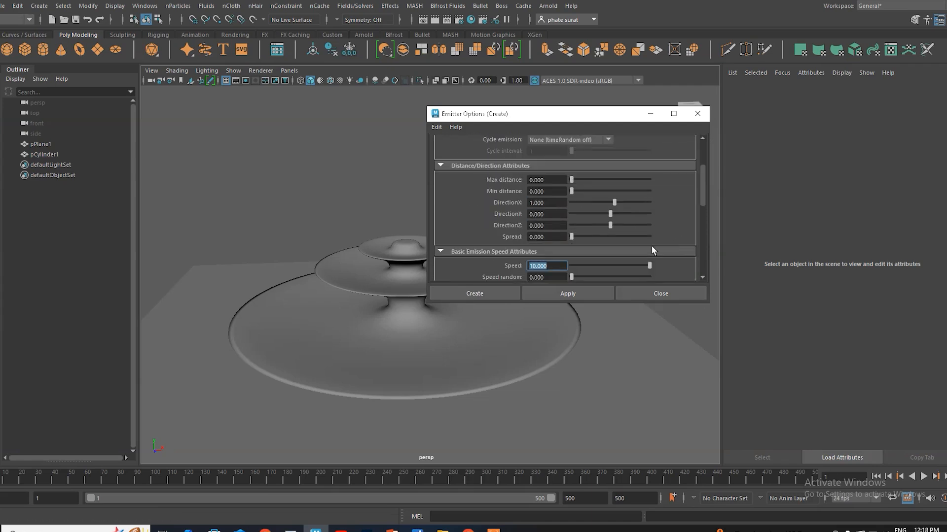
{"action": "left_click", "coordinate": [548, 236]}
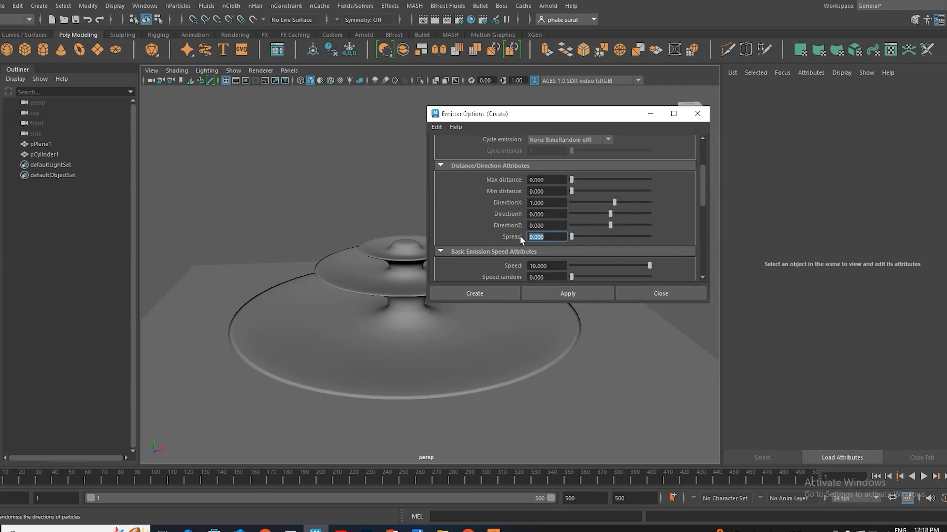
{"action": "type", "text": ".4"}
{"action": "key", "text": "Return"}
{"action": "left_click", "coordinate": [485, 291]}
Step: Raise the emitter to the tip of the three-tiered fountain, at about 7.704 in Translate Y
{"action": "left_click_drag", "start_coordinate": [408, 391], "coordinate": [411, 383], "text": "alt"}
{"action": "key", "text": "w"}
{"action": "left_click_drag", "start_coordinate": [408, 303], "coordinate": [407, 186]}
{"action": "left_click_drag", "start_coordinate": [408, 304], "coordinate": [410, 324], "text": "alt"}
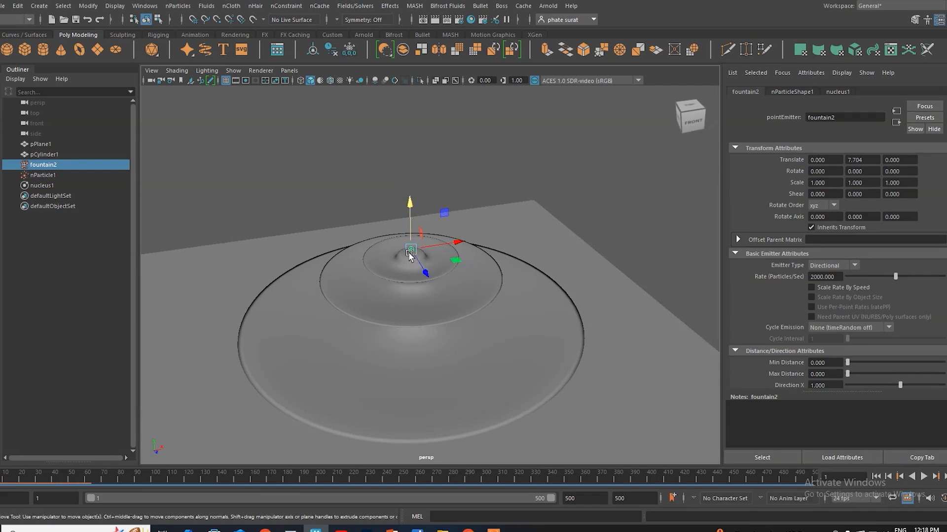
{"action": "scroll", "coordinate": [378, 291], "scroll_direction": "up", "scroll_amount": 4}
{"action": "mouse_move", "coordinate": [378, 291]}
{"action": "left_mouse_down", "text": "alt"}
{"action": "mouse_move", "coordinate": [351, 280]}
{"action": "mouse_move", "coordinate": [375, 260]}
{"action": "left_mouse_up", "text": "alt"}
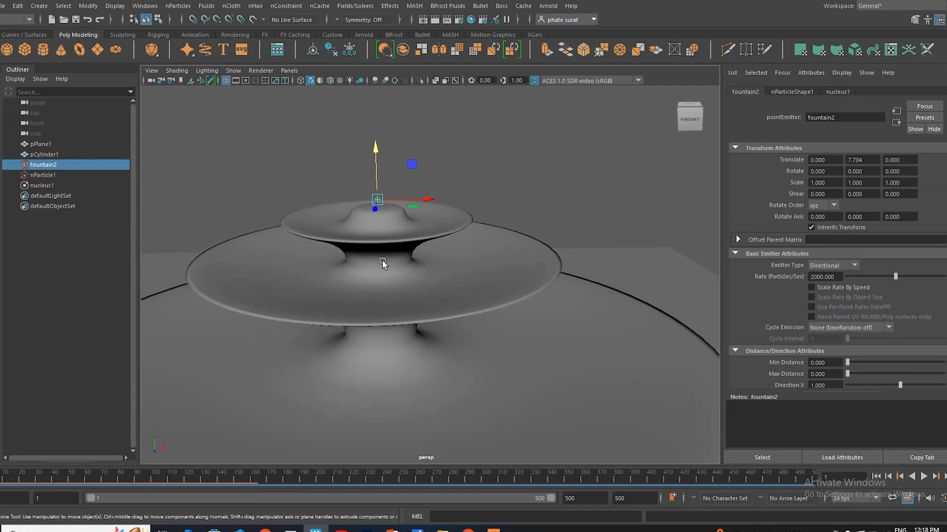
{"action": "scroll", "coordinate": [400, 264], "scroll_direction": "down", "scroll_amount": 7}
{"action": "left_click_drag", "start_coordinate": [416, 299], "coordinate": [395, 321], "text": "alt"}
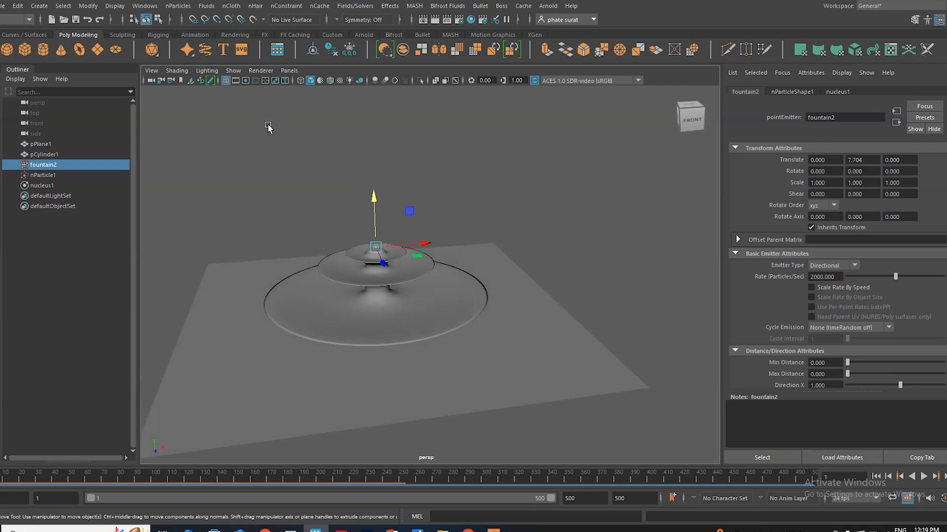
Step: Review the emitter creation options for name, type, rate, direction, spread and speed without creating another emitter
{"action": "left_click", "coordinate": [178, 5]}
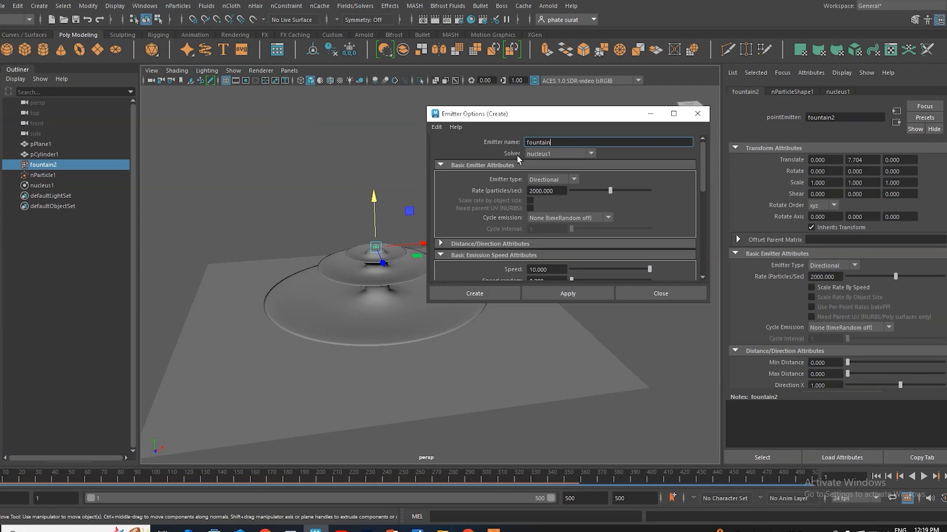
{"action": "left_click_drag", "start_coordinate": [563, 142], "coordinate": [524, 143]}
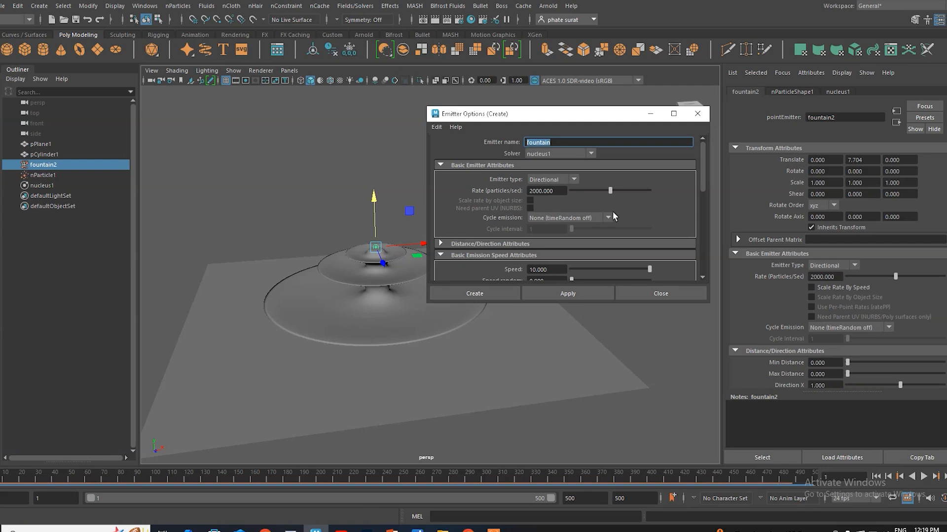
{"action": "left_click", "coordinate": [462, 246]}
{"action": "scroll", "coordinate": [551, 222], "scroll_direction": "down", "scroll_amount": 3}
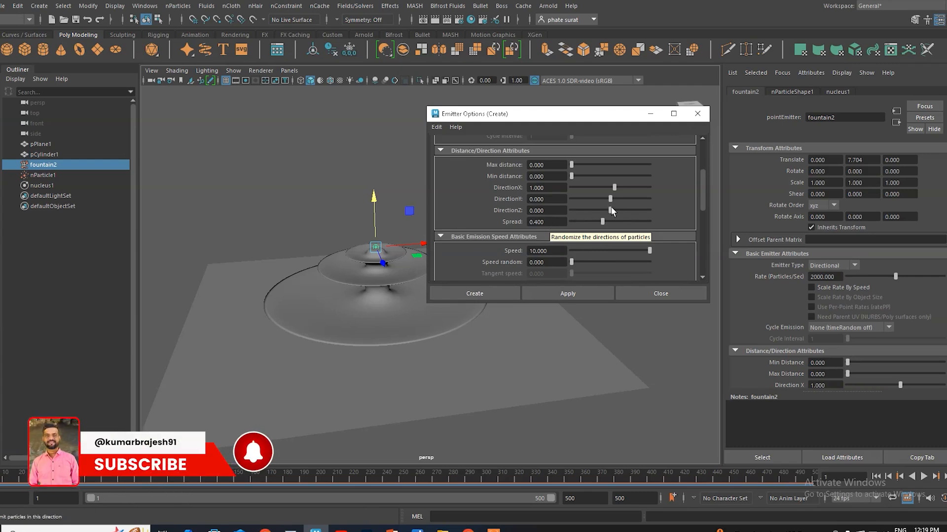
{"action": "left_click_drag", "start_coordinate": [556, 251], "coordinate": [516, 249]}
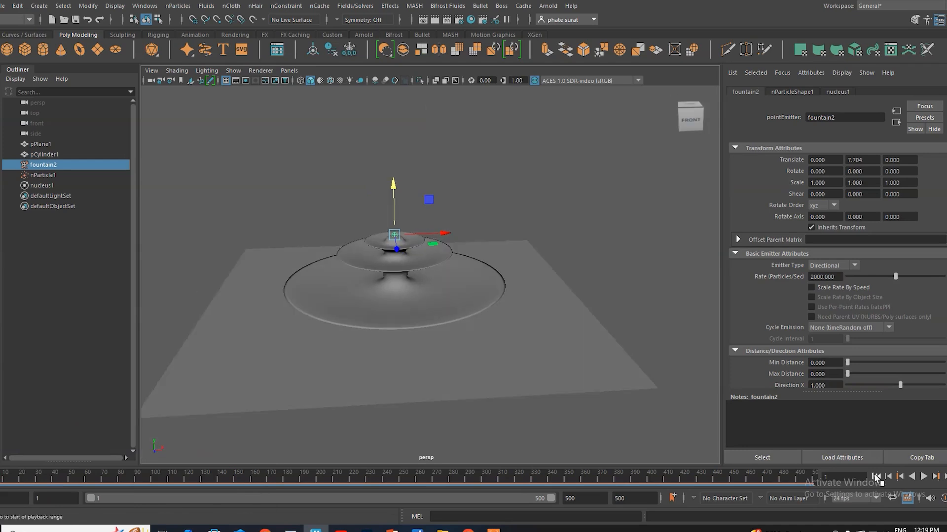
Step: Play the particle simulation and redirect the emitter upward with Direction X 0 and Direction Y 1
{"action": "left_click", "coordinate": [923, 477]}
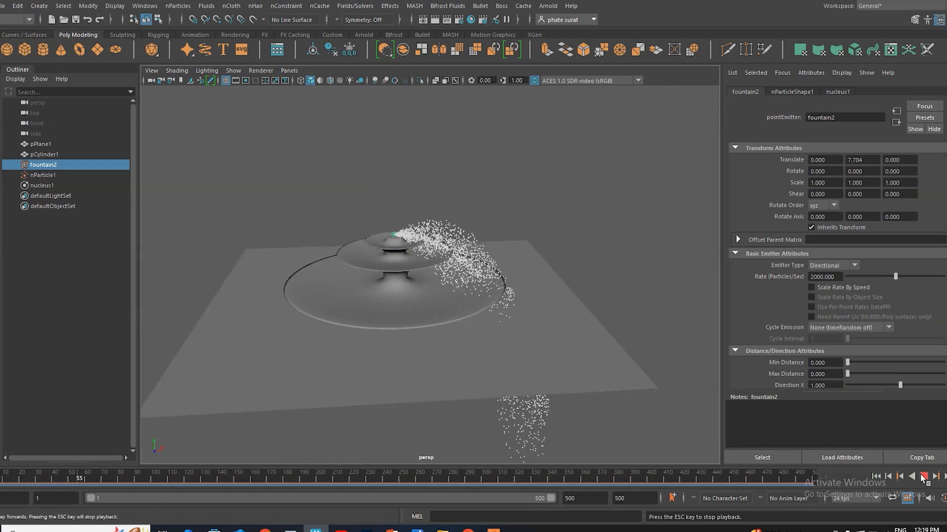
{"action": "left_click", "coordinate": [923, 477]}
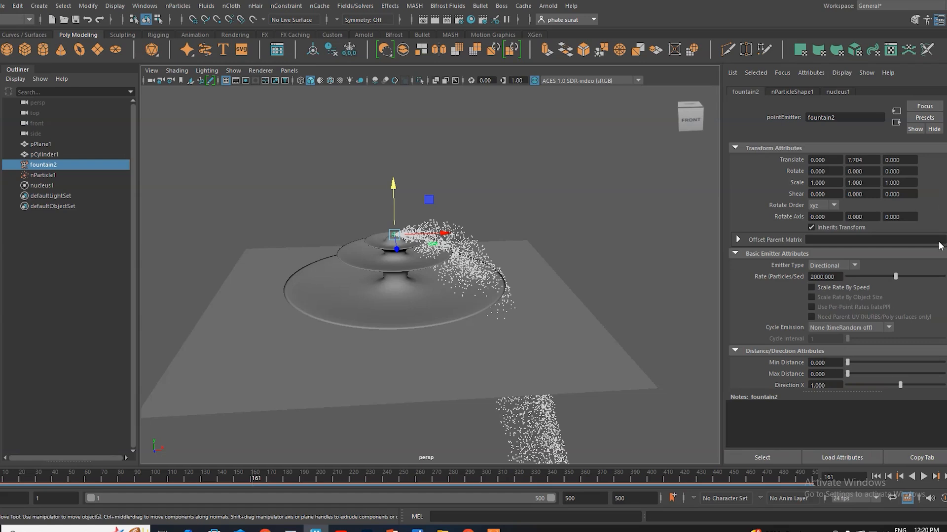
{"action": "scroll", "coordinate": [906, 292], "scroll_direction": "down", "scroll_amount": 5}
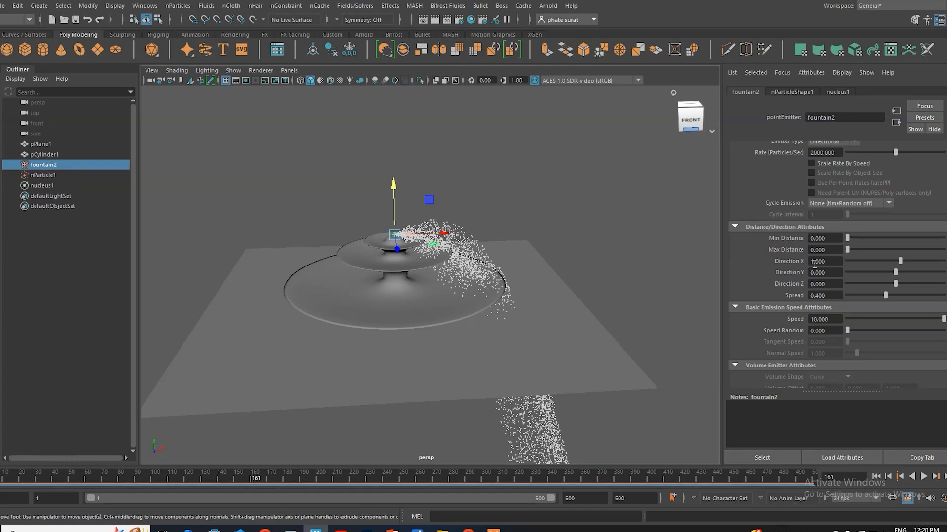
{"action": "key", "text": "Tab"}
{"action": "type", "text": "1"}
{"action": "key", "text": "Return"}
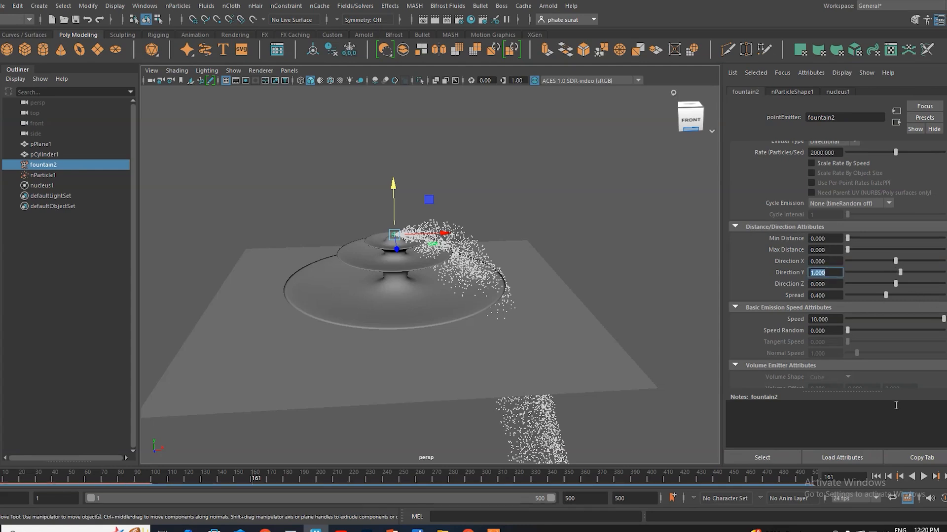
Step: Replay the simulation from the first frame and inspect the upward particle spray from several angles
{"action": "left_click", "coordinate": [876, 477]}
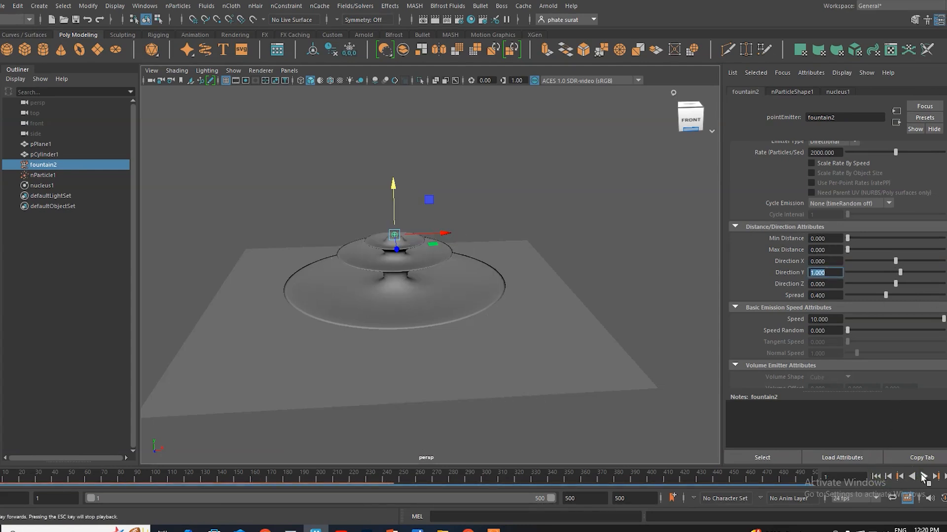
{"action": "left_click", "coordinate": [924, 476]}
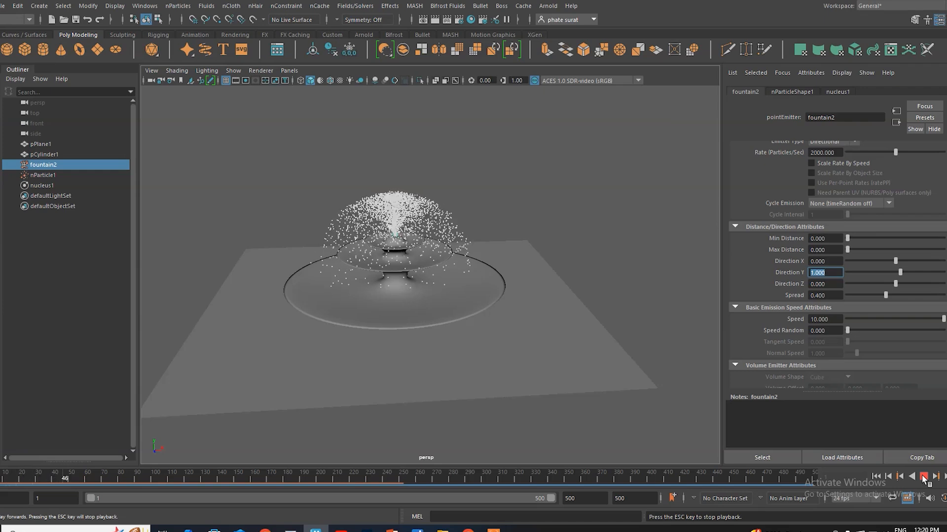
{"action": "left_click", "coordinate": [923, 476]}
{"action": "left_click_drag", "start_coordinate": [421, 378], "coordinate": [422, 279], "text": "alt"}
{"action": "scroll", "coordinate": [430, 272], "scroll_direction": "up", "scroll_amount": 4}
{"action": "scroll", "coordinate": [448, 275], "scroll_direction": "down", "scroll_amount": 3}
{"action": "middle_click_drag", "start_coordinate": [448, 274], "coordinate": [444, 307], "text": "alt"}
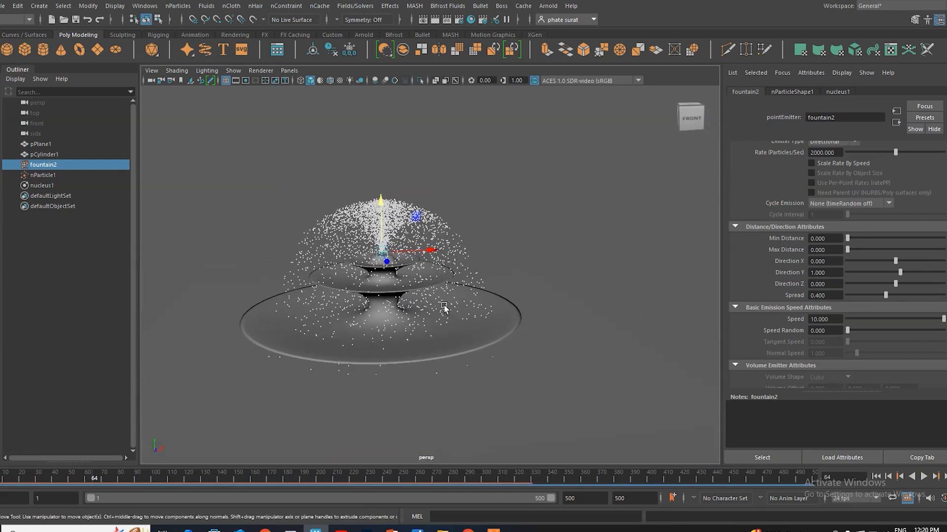
Step: Set the emitter's speed to 15 and replay the simulation from the first frame
{"action": "left_click", "coordinate": [830, 319]}
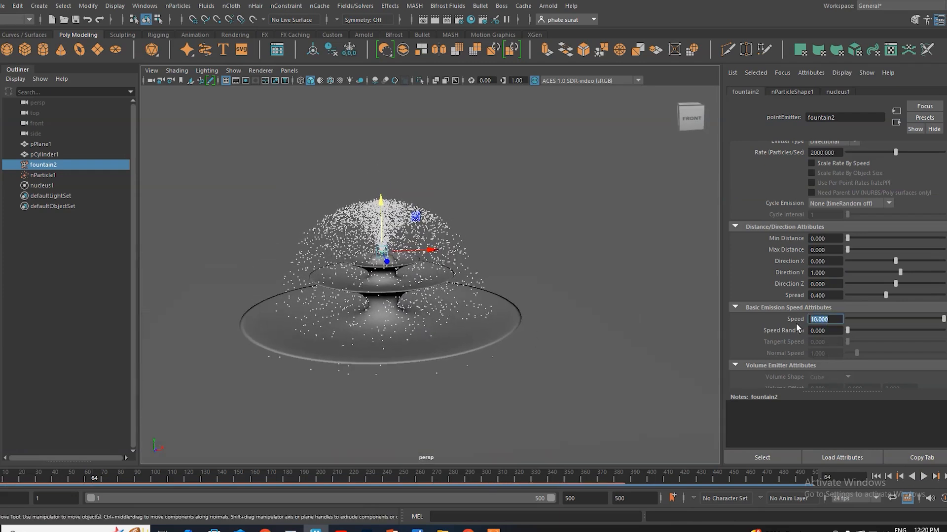
{"action": "type", "text": "15"}
{"action": "key", "text": "Return"}
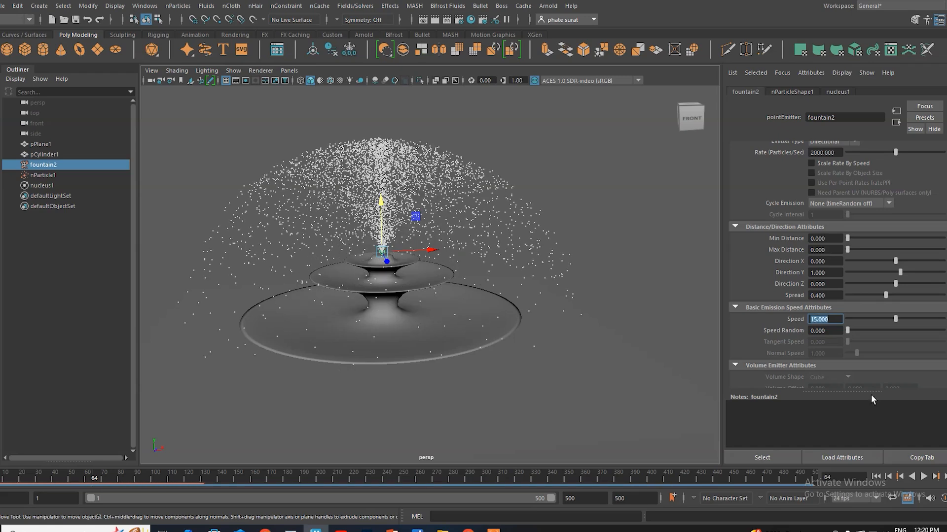
{"action": "left_click", "coordinate": [876, 476]}
{"action": "left_click", "coordinate": [922, 476]}
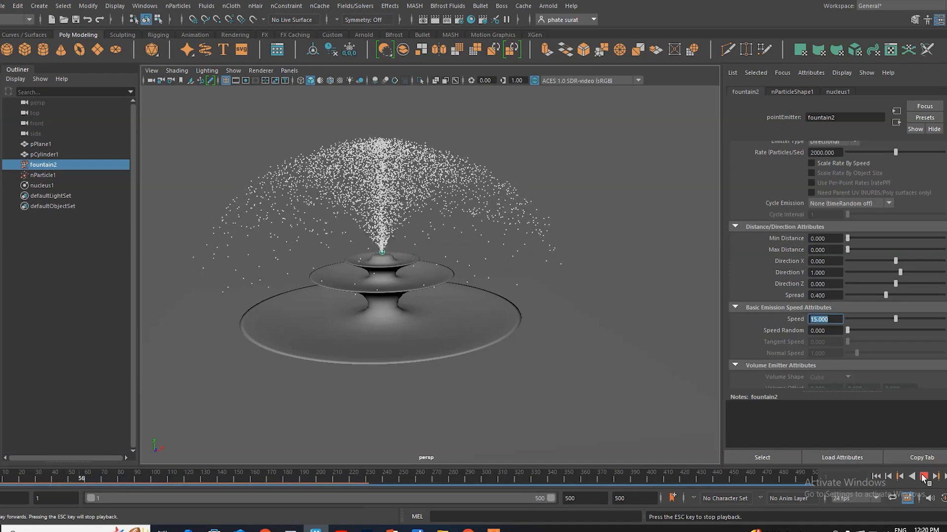
{"action": "left_click", "coordinate": [923, 477]}
{"action": "left_click_drag", "start_coordinate": [405, 305], "coordinate": [429, 315], "text": "alt"}
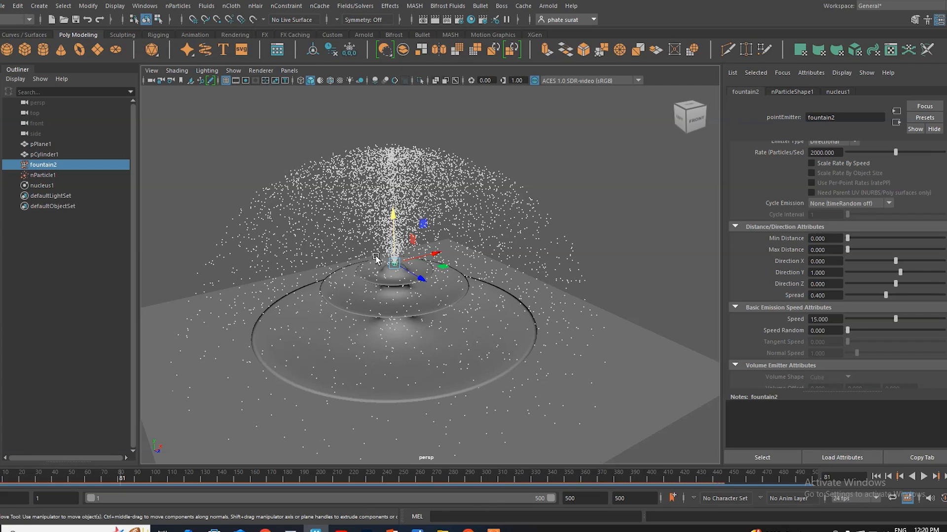
Step: Narrow the emitter's spread to about 0.114 and replay the simulation from the first frame
{"action": "left_click_drag", "start_coordinate": [848, 239], "coordinate": [853, 239]}
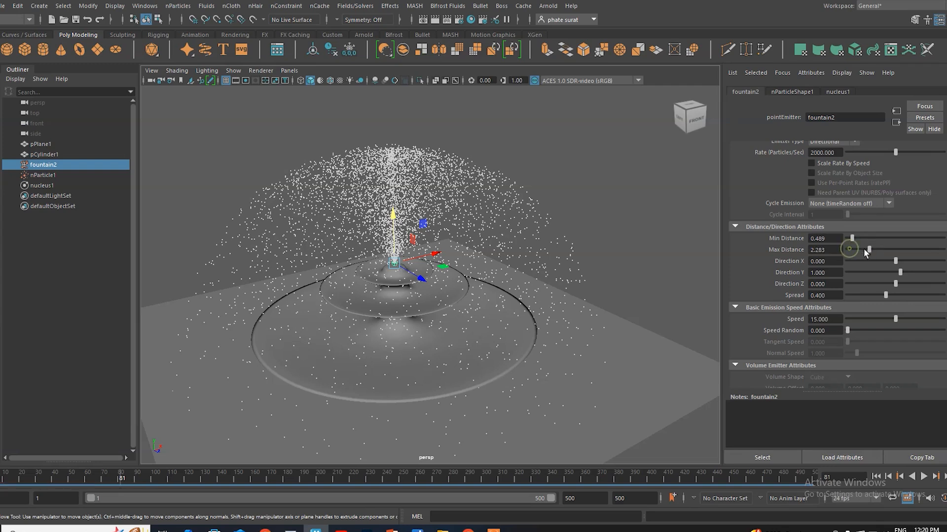
{"action": "key", "text": "ctrl+z"}
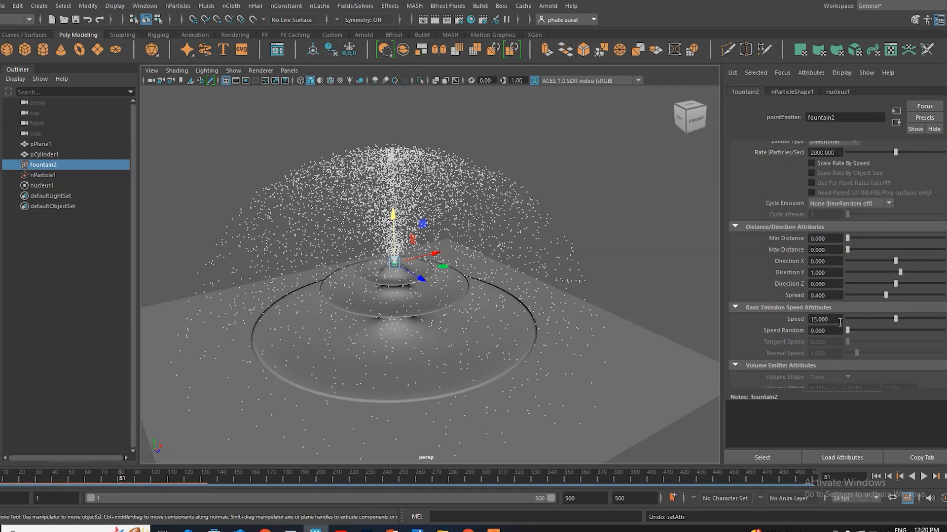
{"action": "left_click_drag", "start_coordinate": [883, 294], "coordinate": [858, 296]}
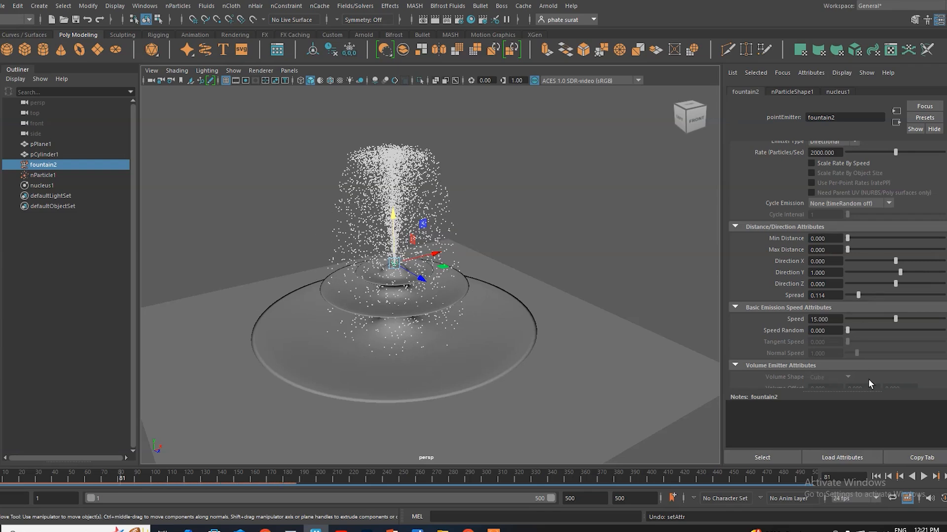
{"action": "left_click", "coordinate": [876, 476]}
{"action": "left_click", "coordinate": [923, 477]}
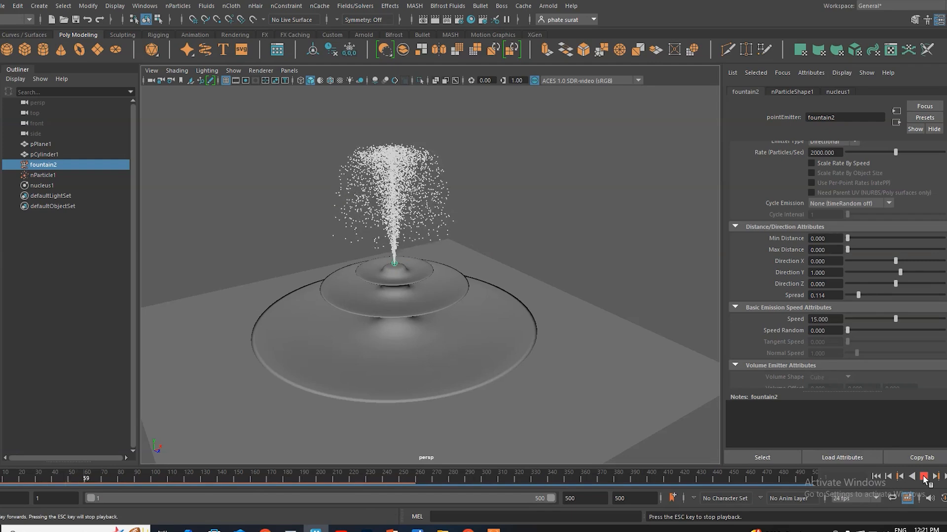
{"action": "left_click", "coordinate": [923, 476]}
Step: Make the fountain mesh a passive nCloth collider and replay the simulation from the first frame
{"action": "mouse_move", "coordinate": [367, 364]}
{"action": "left_mouse_down", "text": "alt"}
{"action": "mouse_move", "coordinate": [483, 357]}
{"action": "mouse_move", "coordinate": [471, 344]}
{"action": "mouse_move", "coordinate": [431, 359]}
{"action": "mouse_move", "coordinate": [501, 342]}
{"action": "mouse_move", "coordinate": [572, 346]}
{"action": "mouse_move", "coordinate": [444, 353]}
{"action": "mouse_move", "coordinate": [458, 362]}
{"action": "mouse_move", "coordinate": [477, 342]}
{"action": "mouse_move", "coordinate": [468, 360]}
{"action": "mouse_move", "coordinate": [448, 355]}
{"action": "mouse_move", "coordinate": [483, 345]}
{"action": "left_mouse_up", "text": "alt"}
{"action": "left_click", "coordinate": [547, 368]}
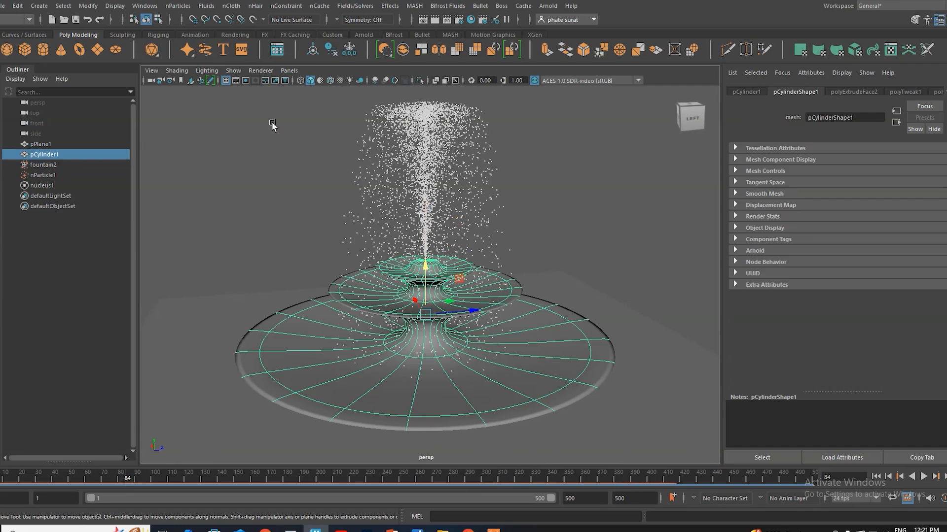
{"action": "left_click", "coordinate": [235, 8]}
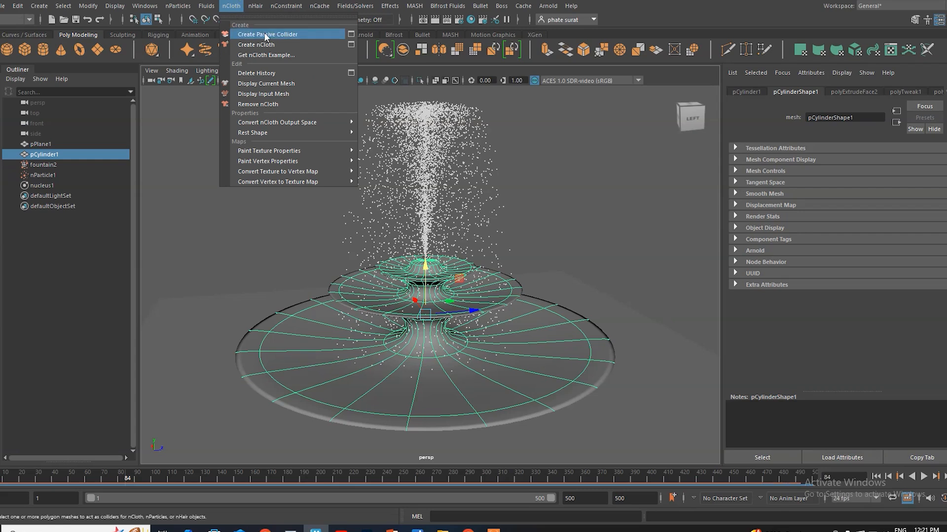
{"action": "left_click", "coordinate": [266, 35]}
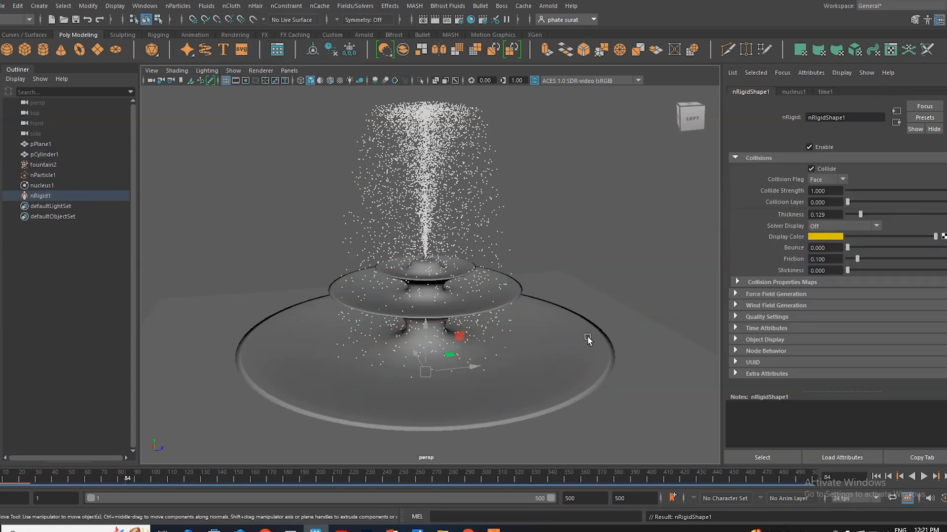
{"action": "left_click", "coordinate": [876, 477]}
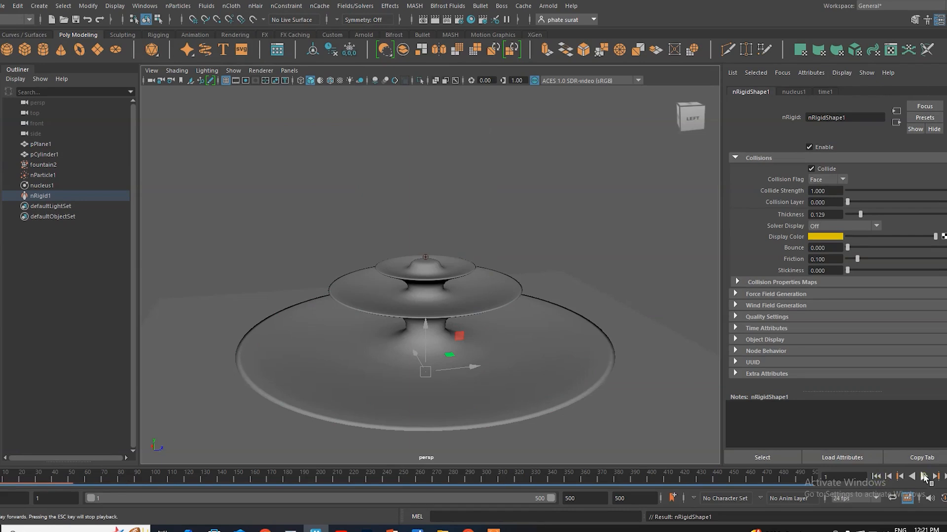
{"action": "left_click", "coordinate": [924, 476]}
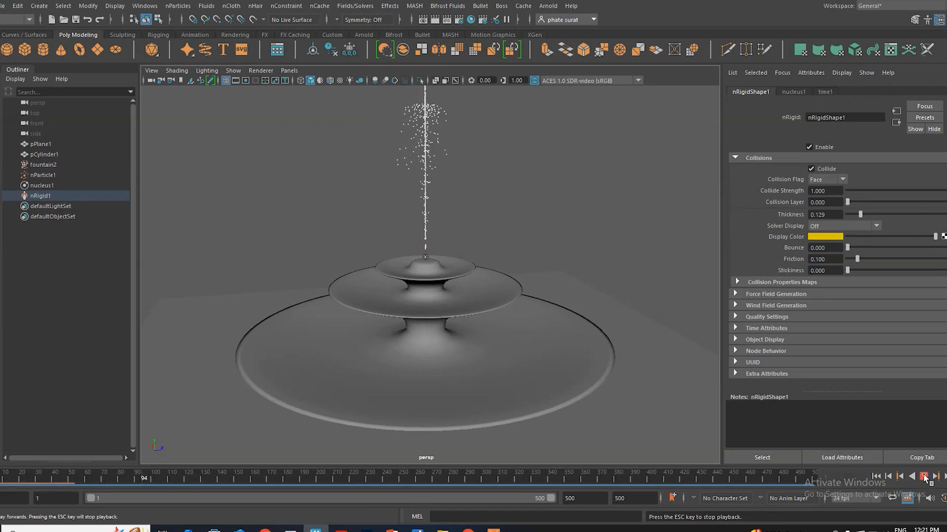
{"action": "left_click", "coordinate": [924, 477]}
Step: Raise the fountain2 emitter well above the fountain's top tier and replay the simulation from the first frame
{"action": "left_click_drag", "start_coordinate": [413, 313], "coordinate": [422, 337], "text": "alt"}
{"action": "left_click_drag", "start_coordinate": [430, 279], "coordinate": [430, 368], "text": "alt"}
{"action": "scroll", "coordinate": [394, 306], "scroll_direction": "up", "scroll_amount": 3}
{"action": "left_click", "coordinate": [354, 320]}
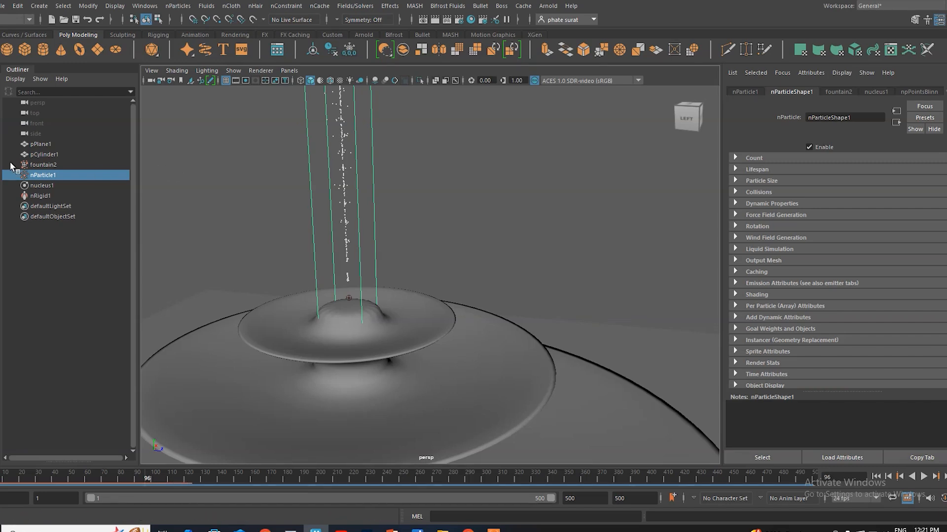
{"action": "left_click", "coordinate": [43, 166]}
{"action": "left_click_drag", "start_coordinate": [347, 233], "coordinate": [347, 192]}
{"action": "left_click_drag", "start_coordinate": [385, 324], "coordinate": [367, 308], "text": "alt"}
{"action": "left_click", "coordinate": [880, 477]}
{"action": "left_click", "coordinate": [923, 477]}
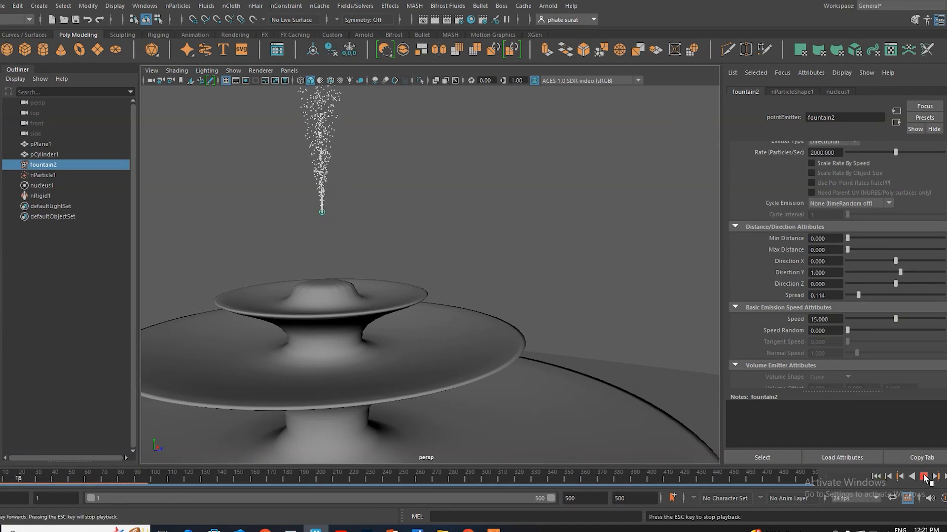
{"action": "left_click", "coordinate": [923, 477]}
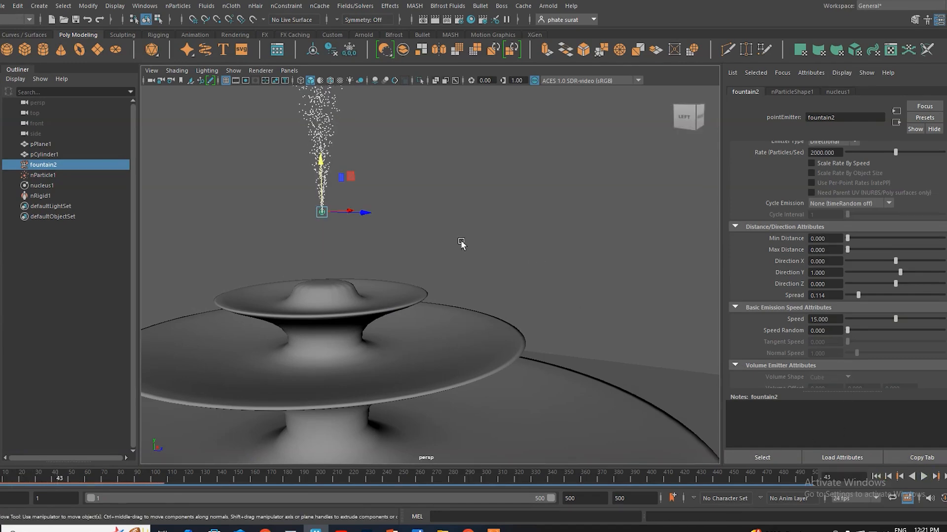
Step: Lower the emitter to just above the top tier and continue the particle playback
{"action": "middle_click_drag", "start_coordinate": [461, 242], "coordinate": [498, 301], "text": "alt"}
{"action": "scroll", "coordinate": [497, 286], "scroll_direction": "down", "scroll_amount": 4}
{"action": "left_click_drag", "start_coordinate": [497, 286], "coordinate": [486, 294], "text": "alt"}
{"action": "left_click_drag", "start_coordinate": [389, 240], "coordinate": [389, 268]}
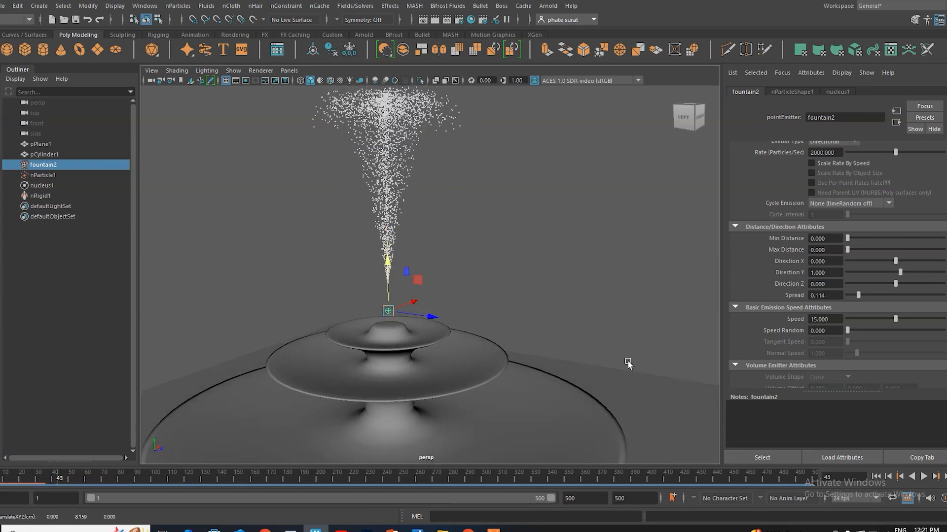
{"action": "left_click", "coordinate": [923, 477]}
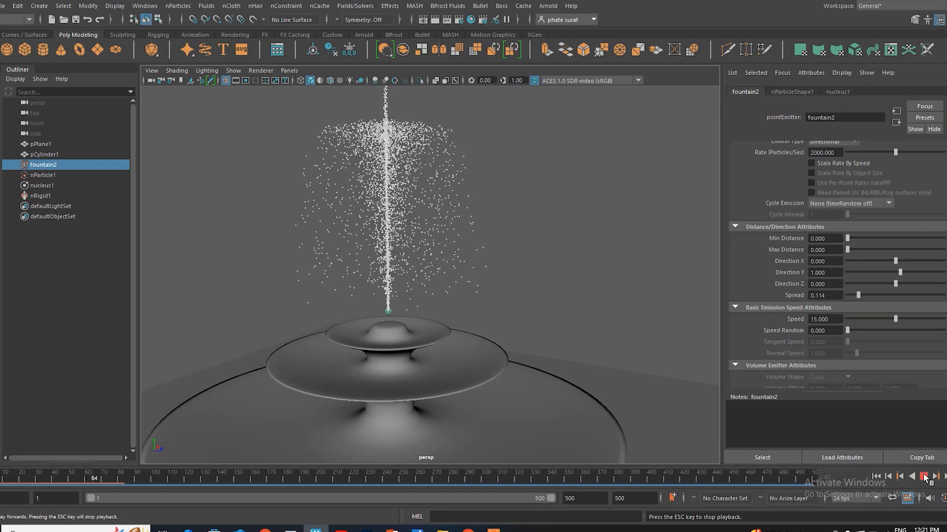
{"action": "left_click", "coordinate": [923, 477]}
{"action": "left_click_drag", "start_coordinate": [414, 320], "coordinate": [542, 269], "text": "alt"}
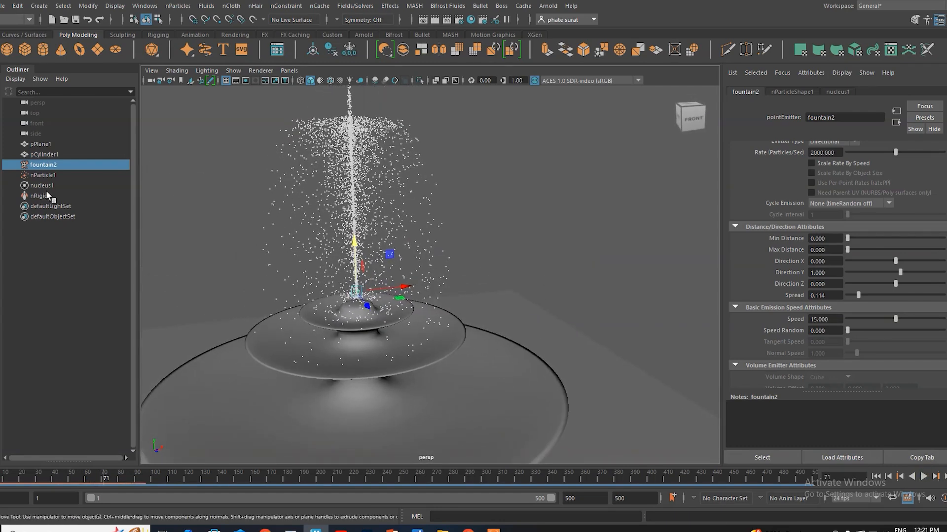
Step: Try the Edge collision flag on the fountain's rigid collider
{"action": "left_click", "coordinate": [527, 373]}
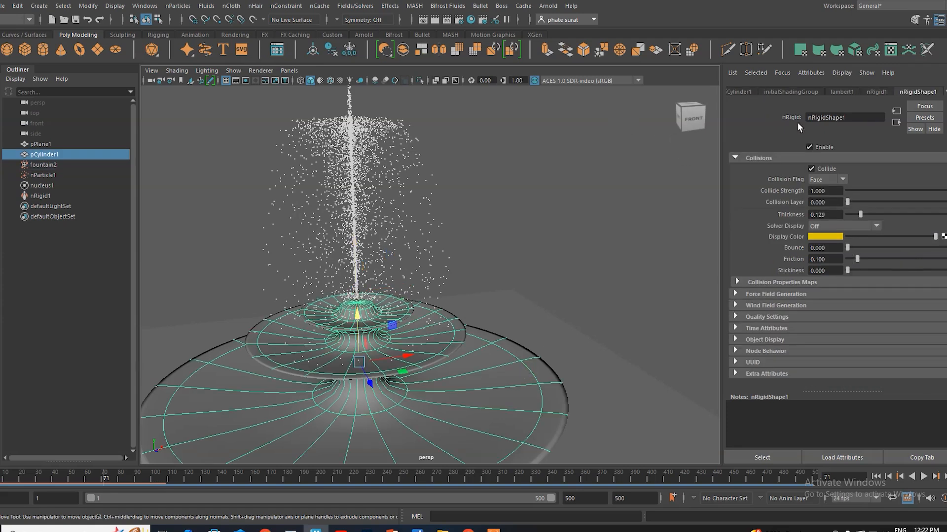
{"action": "left_click", "coordinate": [738, 282]}
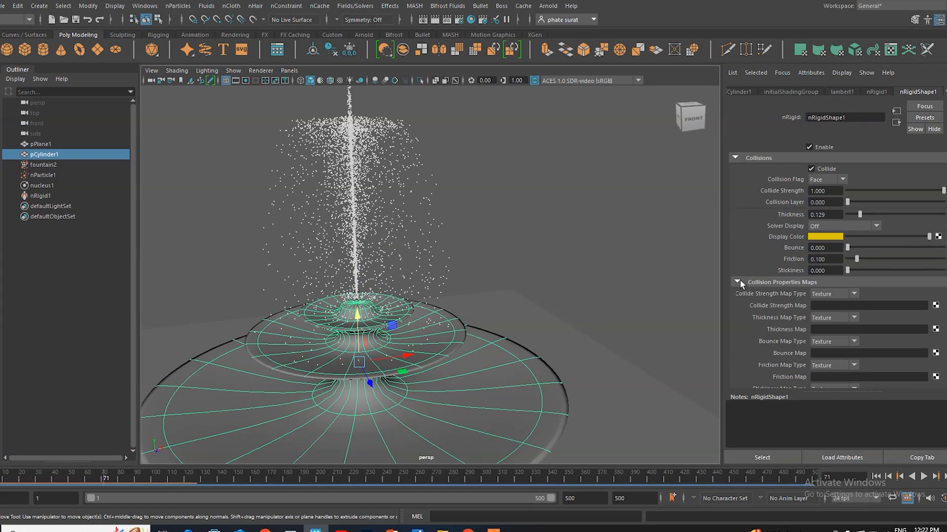
{"action": "left_click", "coordinate": [738, 282]}
{"action": "left_click", "coordinate": [824, 180]}
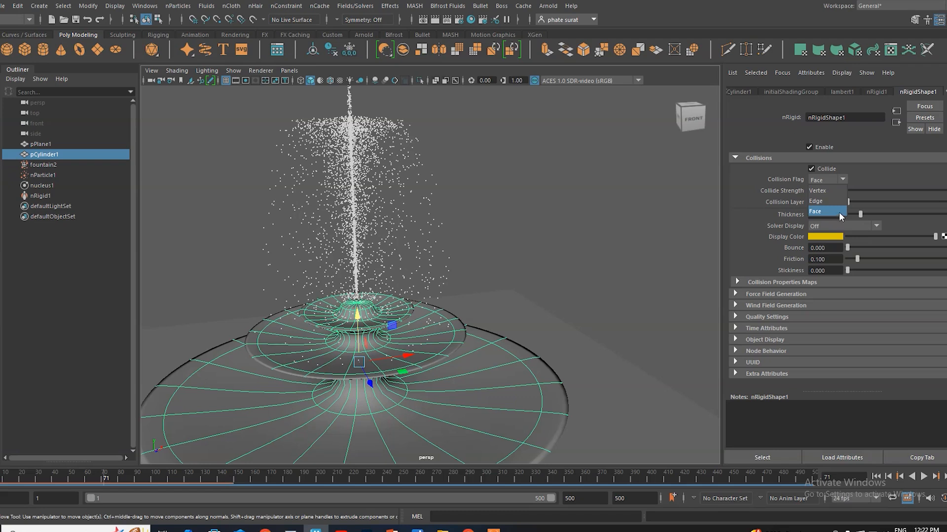
{"action": "left_click", "coordinate": [736, 194]}
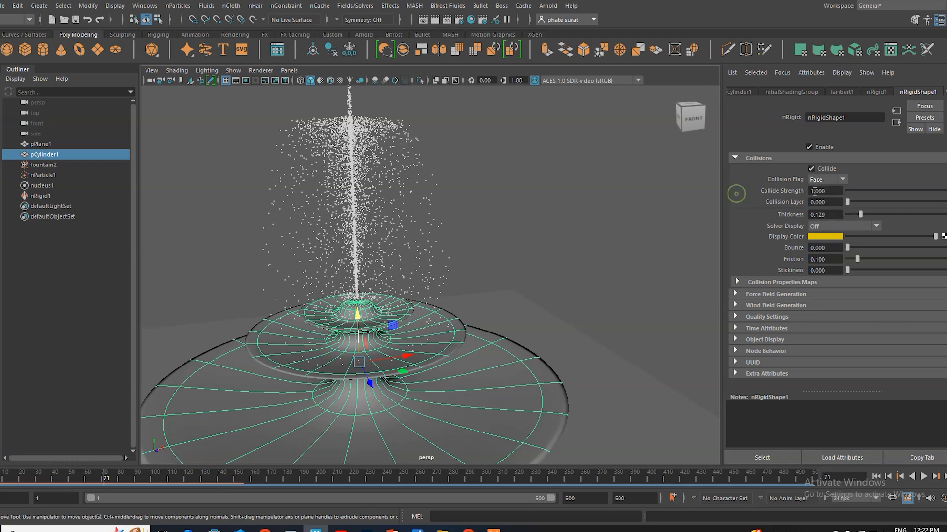
{"action": "left_click", "coordinate": [828, 181]}
{"action": "left_click", "coordinate": [828, 201]}
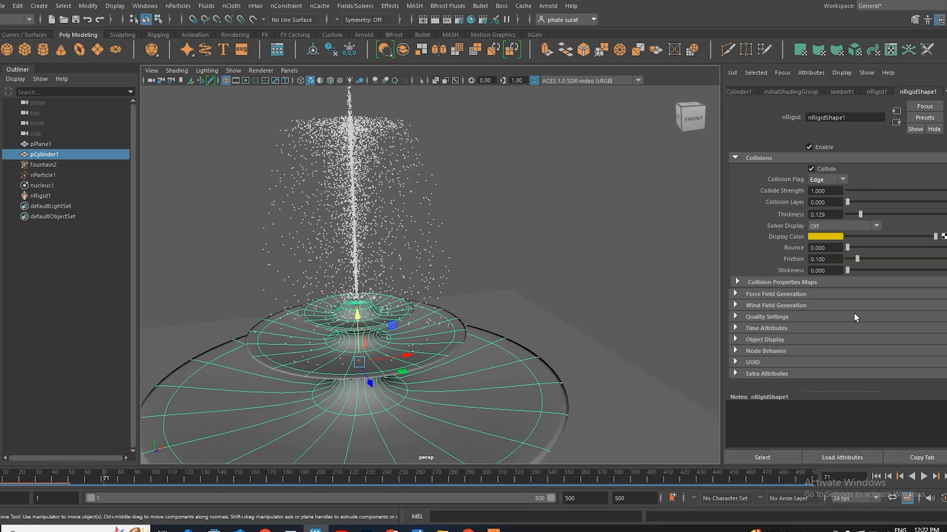
Step: Replay the simulation from the first frame and inspect up close how the particles hit the top tier
{"action": "left_click", "coordinate": [875, 476]}
{"action": "left_click", "coordinate": [924, 477]}
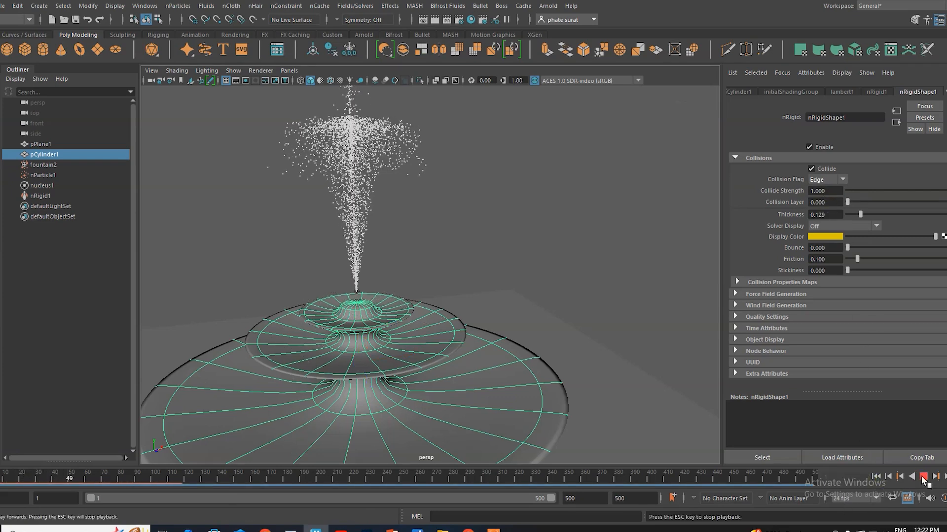
{"action": "left_click", "coordinate": [923, 476]}
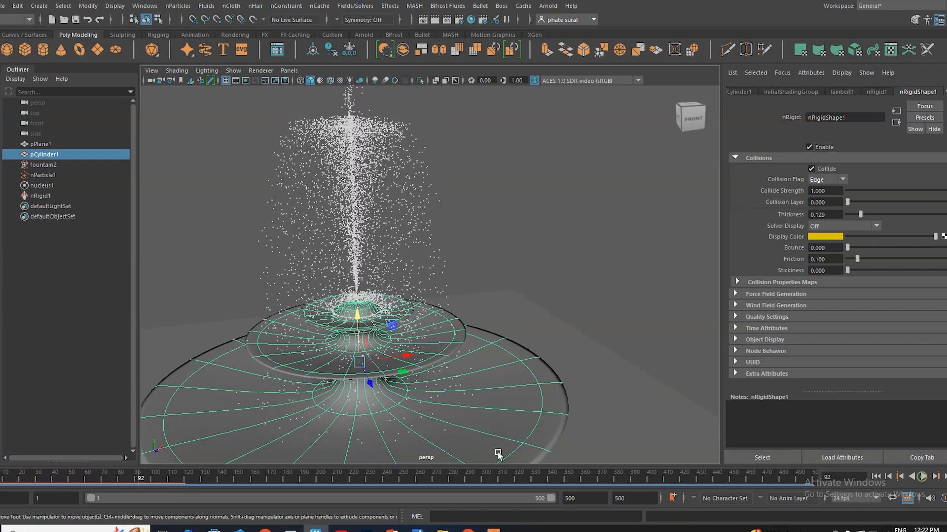
{"action": "left_click_drag", "start_coordinate": [392, 368], "coordinate": [393, 334], "text": "alt"}
{"action": "scroll", "coordinate": [335, 315], "scroll_direction": "up", "scroll_amount": 5}
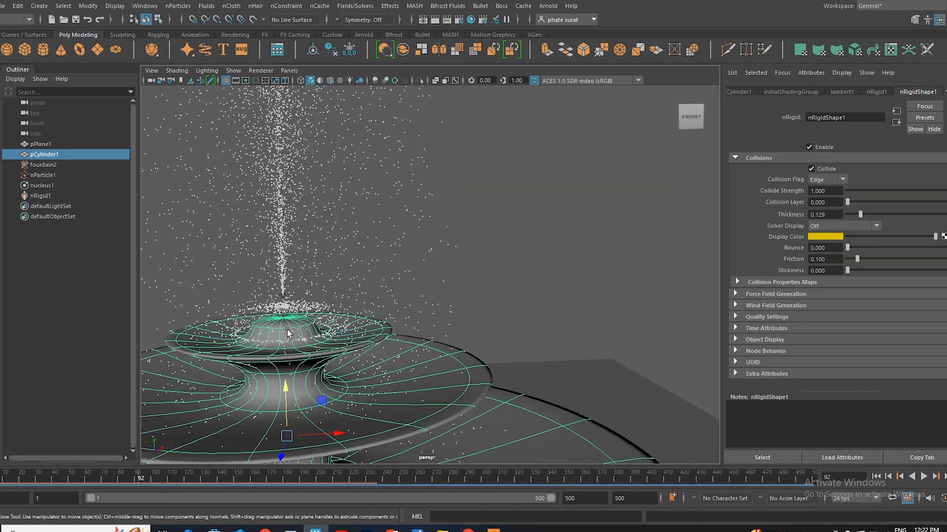
{"action": "left_click_drag", "start_coordinate": [279, 312], "coordinate": [300, 318], "text": "alt"}
Step: Restore the fountain's collision flag to Face and replay the simulation from the first frame
{"action": "left_click", "coordinate": [830, 180]}
{"action": "left_click", "coordinate": [822, 212]}
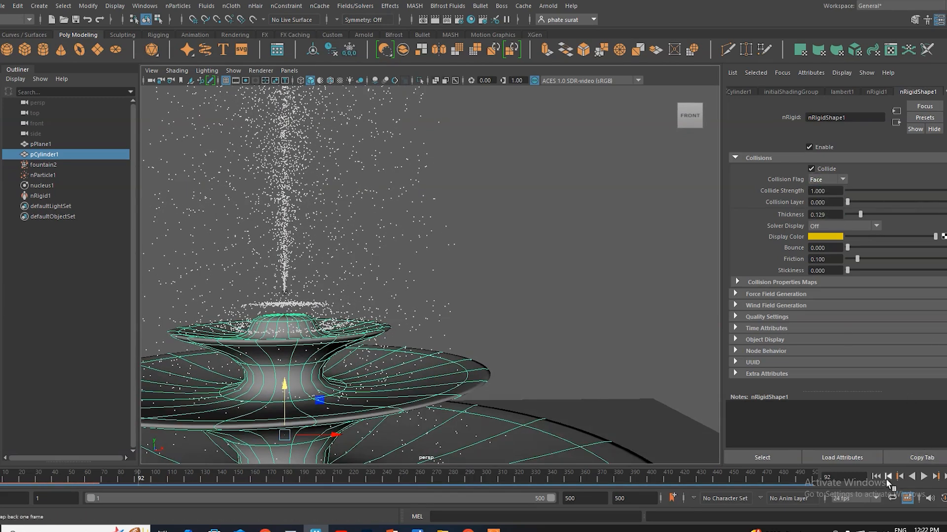
{"action": "left_click", "coordinate": [876, 477]}
{"action": "left_click", "coordinate": [924, 477]}
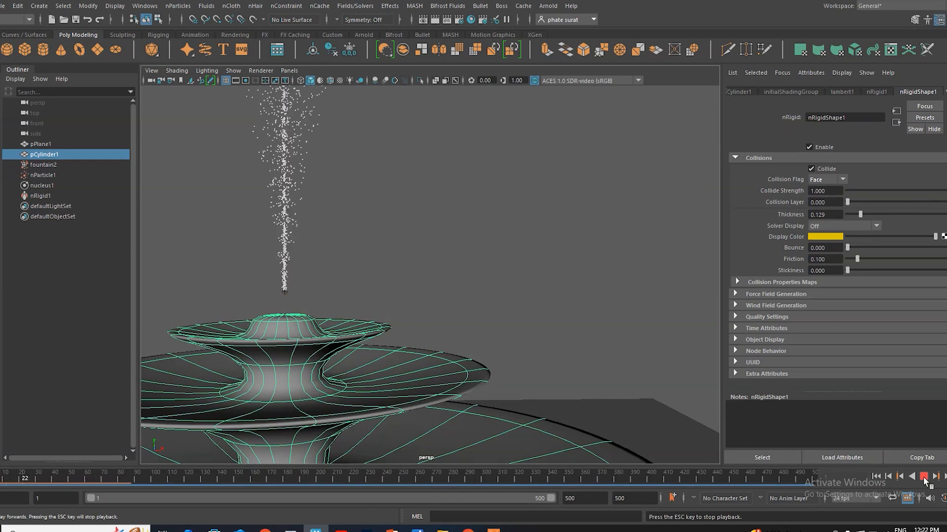
{"action": "left_click", "coordinate": [924, 477]}
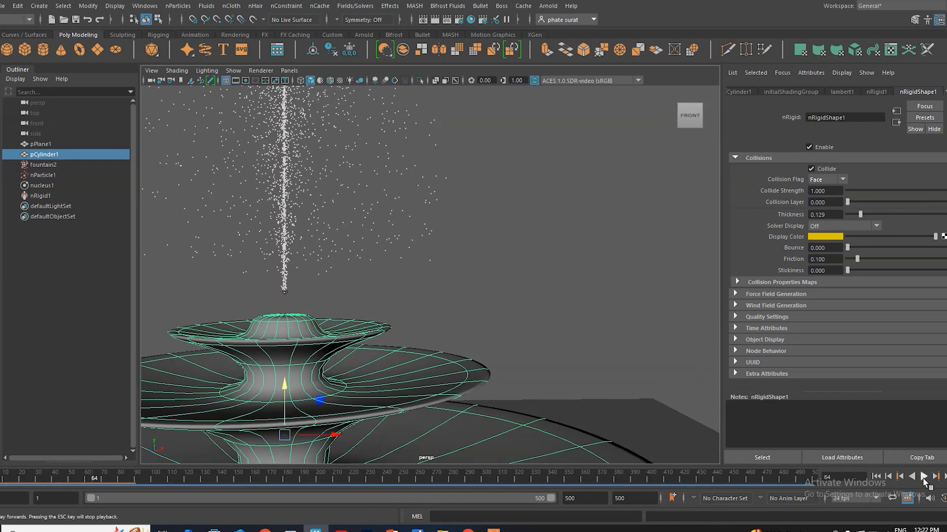
{"action": "left_click_drag", "start_coordinate": [672, 397], "coordinate": [450, 356], "text": "alt"}
{"action": "middle_click_drag", "start_coordinate": [450, 356], "coordinate": [532, 311], "text": "alt"}
{"action": "left_click_drag", "start_coordinate": [436, 341], "coordinate": [430, 357], "text": "alt"}
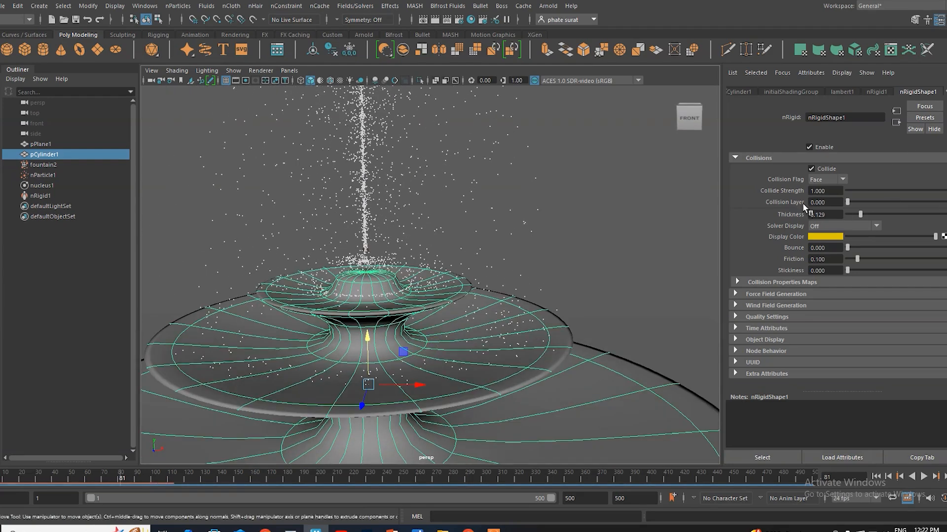
Step: Set the fountain collider's thickness to 0.051 and its solver display to Collision Thickness
{"action": "left_click_drag", "start_coordinate": [861, 215], "coordinate": [854, 219]}
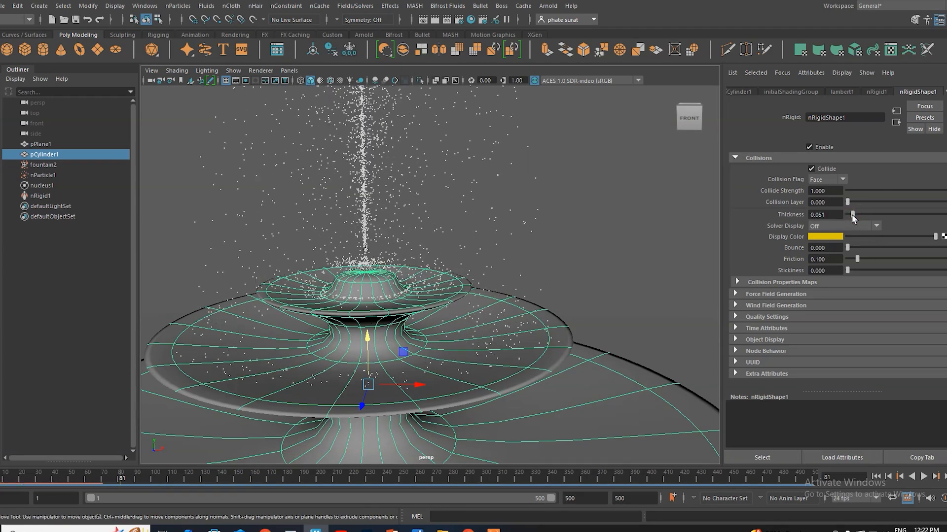
{"action": "left_click", "coordinate": [834, 226]}
{"action": "left_click", "coordinate": [831, 247]}
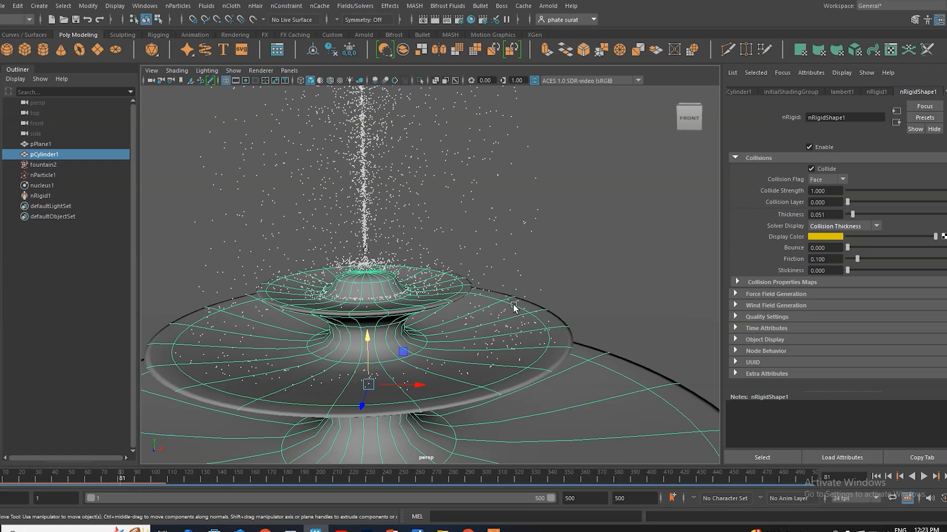
Step: Replay the simulation from the first frame to check the emission with the thinner collider
{"action": "scroll", "coordinate": [513, 305], "scroll_direction": "down", "scroll_amount": 9}
{"action": "left_click_drag", "start_coordinate": [464, 330], "coordinate": [444, 334], "text": "alt"}
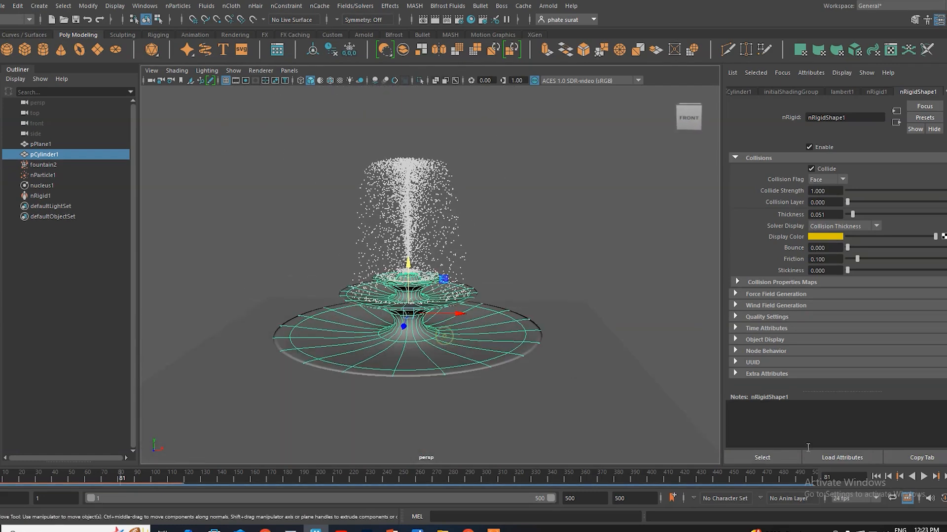
{"action": "left_click", "coordinate": [877, 483]}
{"action": "left_click", "coordinate": [924, 477]}
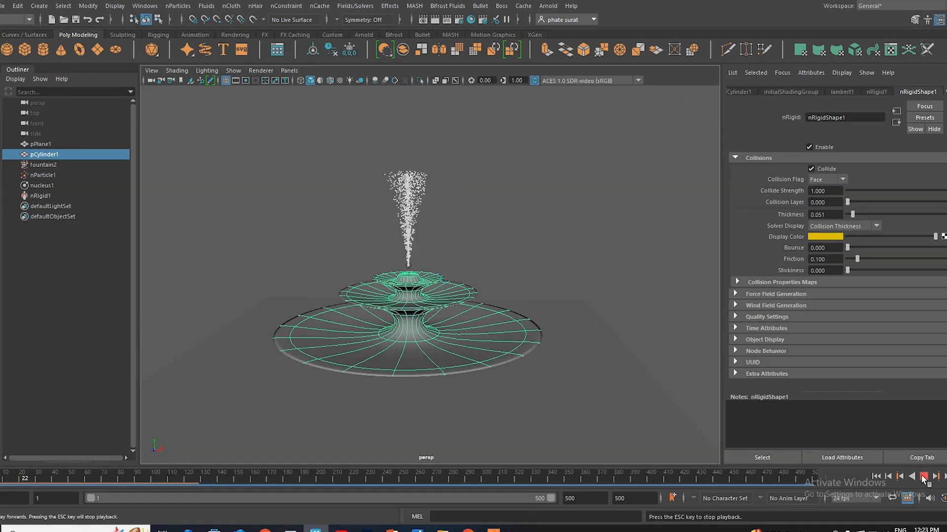
{"action": "left_click", "coordinate": [923, 478]}
{"action": "scroll", "coordinate": [428, 276], "scroll_direction": "up", "scroll_amount": 4}
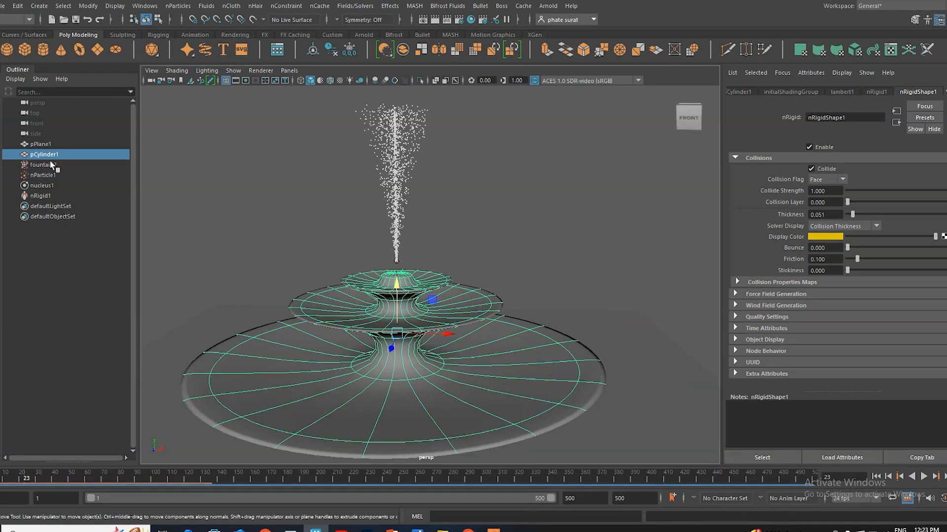
Step: Lower the emitter onto the peak of the fountain's top tier and replay the simulation from the first frame
{"action": "left_click", "coordinate": [49, 165]}
{"action": "left_click_drag", "start_coordinate": [398, 225], "coordinate": [399, 228]}
{"action": "left_click_drag", "start_coordinate": [400, 288], "coordinate": [405, 324], "text": "alt"}
{"action": "left_click", "coordinate": [877, 477]}
{"action": "left_click", "coordinate": [923, 477]}
{"action": "left_click", "coordinate": [924, 480]}
{"action": "mouse_move", "coordinate": [503, 334]}
{"action": "left_mouse_down", "text": "alt"}
{"action": "mouse_move", "coordinate": [518, 320]}
{"action": "mouse_move", "coordinate": [507, 326]}
{"action": "left_mouse_up", "text": "alt"}
{"action": "scroll", "coordinate": [399, 285], "scroll_direction": "up", "scroll_amount": 4}
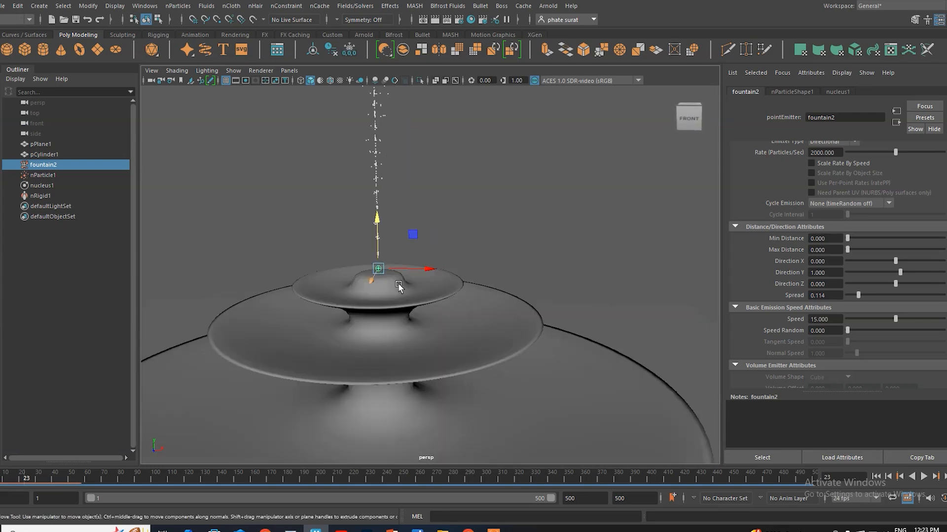
Step: Set the fountain collider's thickness to 0.031 and collide strength to 0.276, and replay the simulation
{"action": "left_click", "coordinate": [404, 297]}
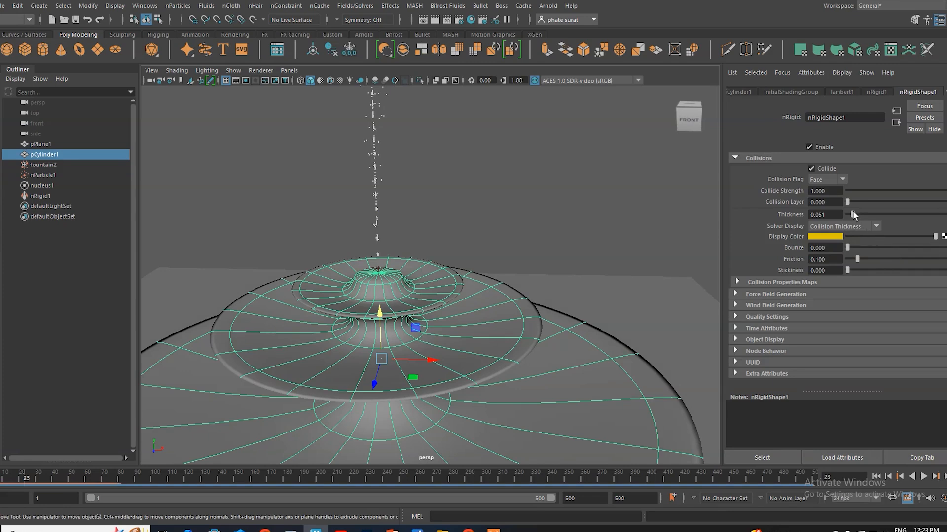
{"action": "left_click_drag", "start_coordinate": [854, 215], "coordinate": [850, 215]}
{"action": "left_click_drag", "start_coordinate": [942, 194], "coordinate": [875, 193]}
{"action": "left_click", "coordinate": [924, 477]}
{"action": "left_click", "coordinate": [923, 476]}
{"action": "left_click_drag", "start_coordinate": [433, 345], "coordinate": [437, 307], "text": "alt"}
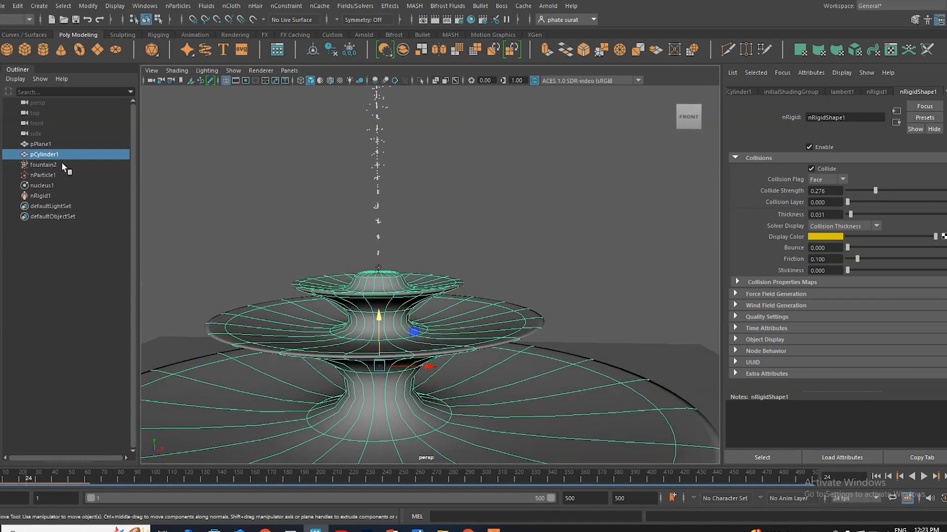
Step: Raise the emitter clear of the fountain's top and replay the simulation from the first frame
{"action": "left_click", "coordinate": [48, 166]}
{"action": "left_click_drag", "start_coordinate": [379, 224], "coordinate": [379, 200]}
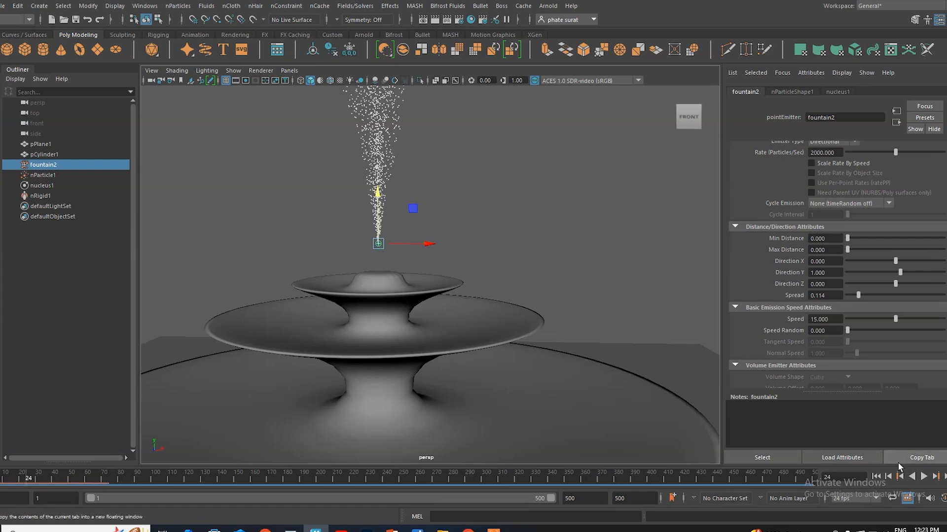
{"action": "left_click", "coordinate": [876, 476]}
{"action": "left_click", "coordinate": [924, 476]}
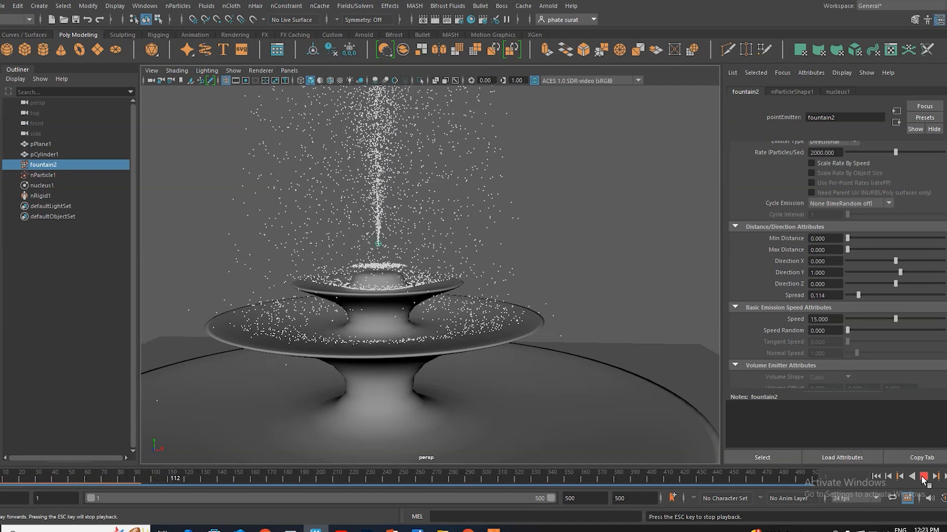
{"action": "left_click", "coordinate": [923, 478]}
{"action": "left_click_drag", "start_coordinate": [332, 331], "coordinate": [445, 305], "text": "alt"}
{"action": "scroll", "coordinate": [431, 317], "scroll_direction": "down", "scroll_amount": 5}
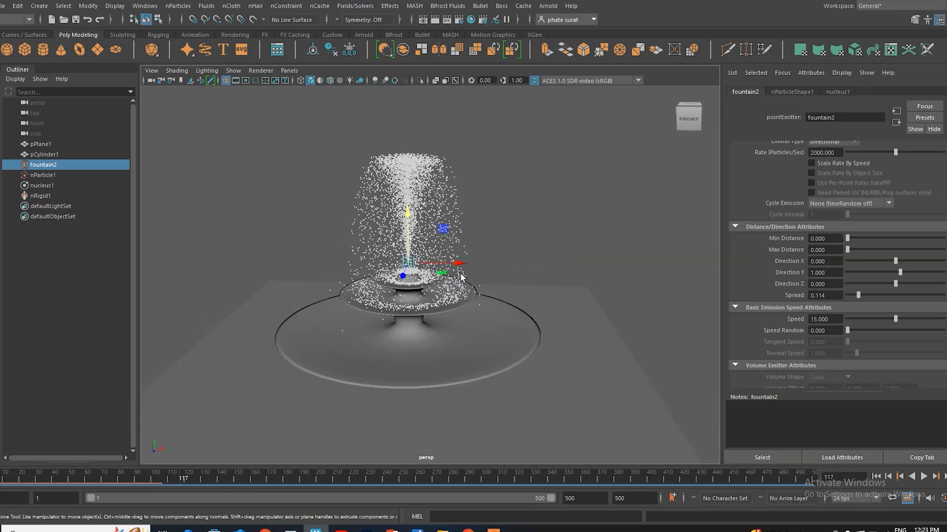
Step: Turn off the solver display of the fountain's nRigid collider
{"action": "scroll", "coordinate": [462, 291], "scroll_direction": "up", "scroll_amount": 3}
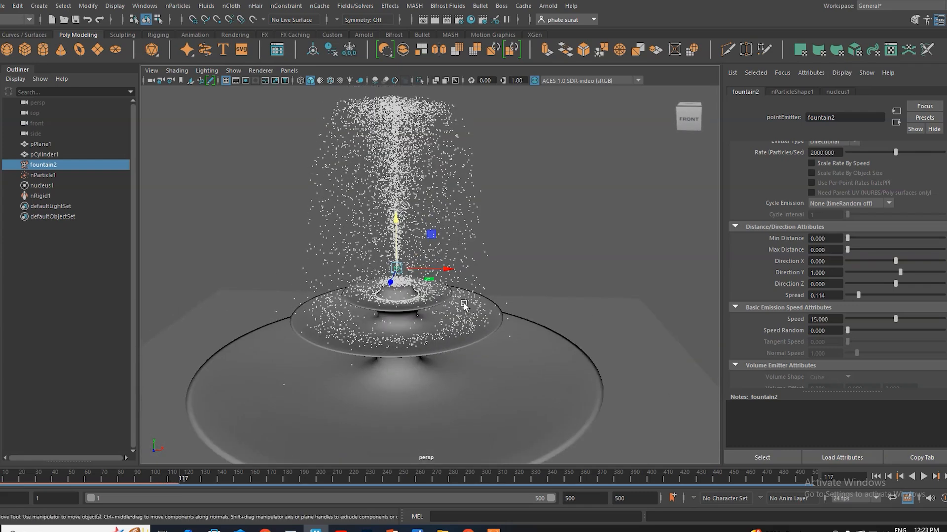
{"action": "scroll", "coordinate": [463, 305], "scroll_direction": "down", "scroll_amount": 3}
{"action": "left_click_drag", "start_coordinate": [461, 314], "coordinate": [446, 321], "text": "alt"}
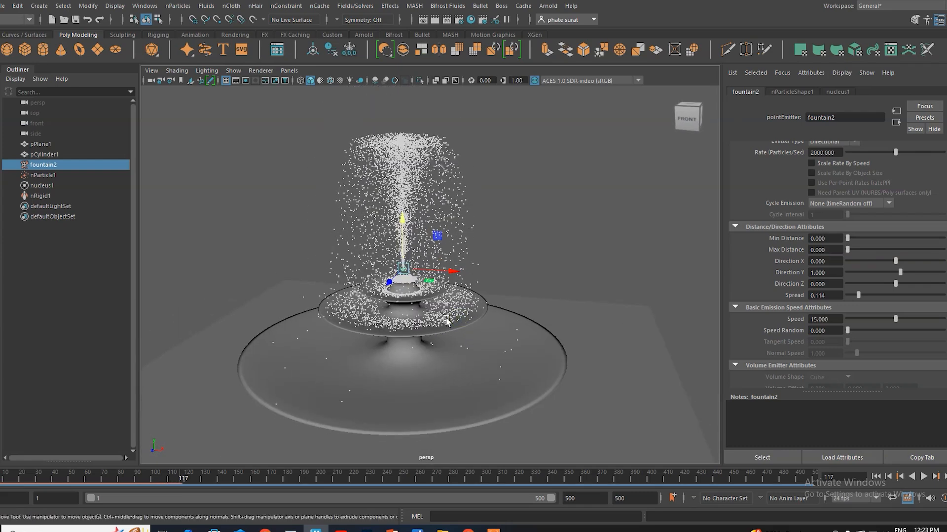
{"action": "left_click", "coordinate": [538, 389]}
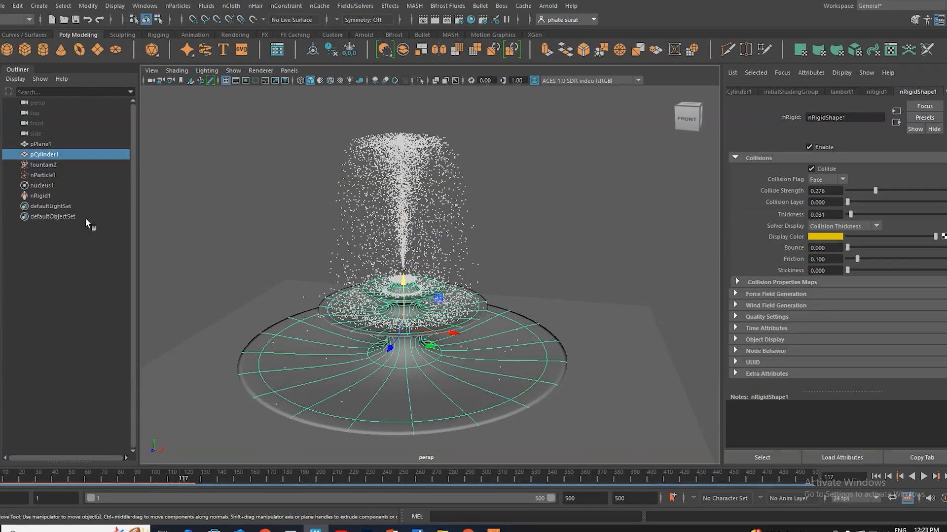
{"action": "left_click", "coordinate": [46, 197]}
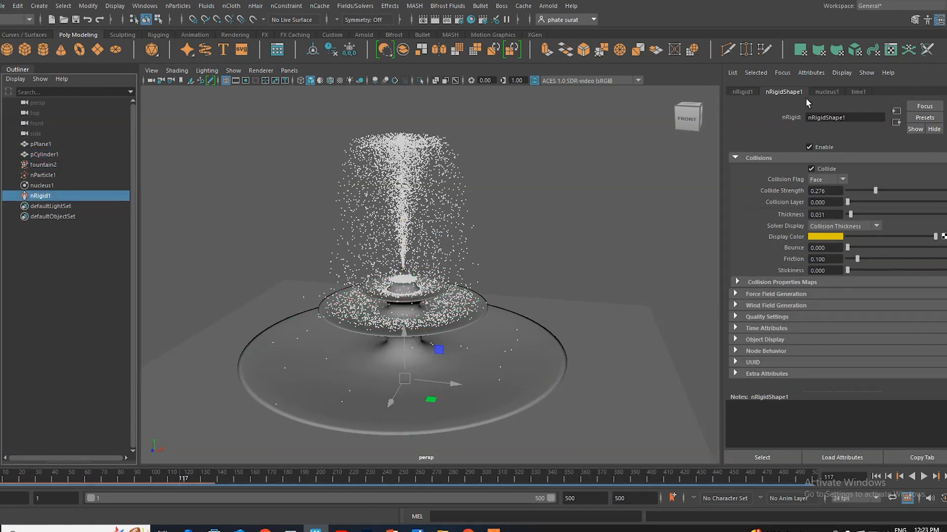
{"action": "left_click", "coordinate": [824, 92]}
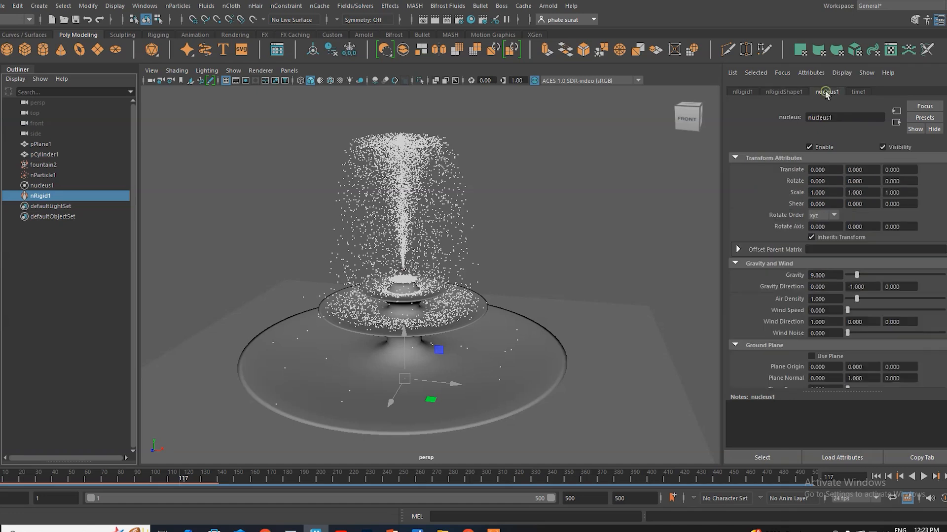
{"action": "left_click", "coordinate": [858, 92]}
{"action": "left_click", "coordinate": [784, 91]}
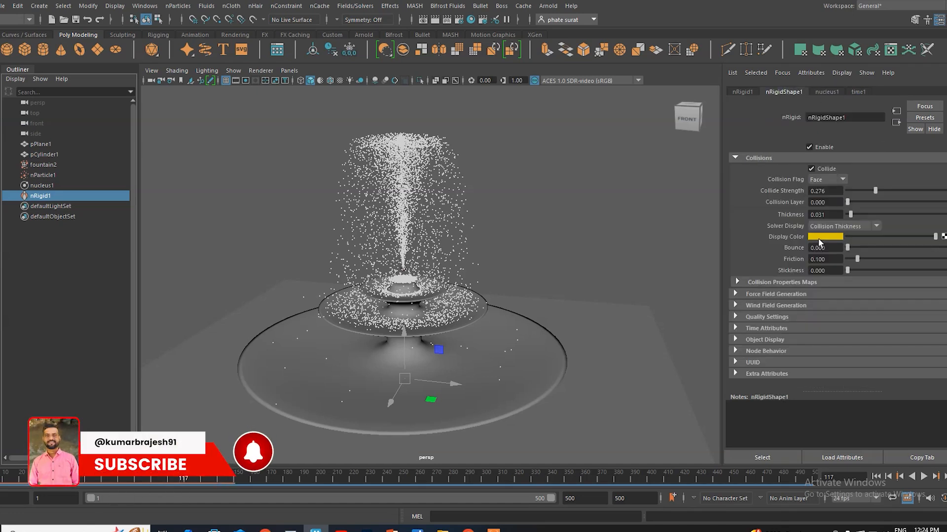
{"action": "left_click", "coordinate": [848, 224]}
{"action": "left_click", "coordinate": [832, 236]}
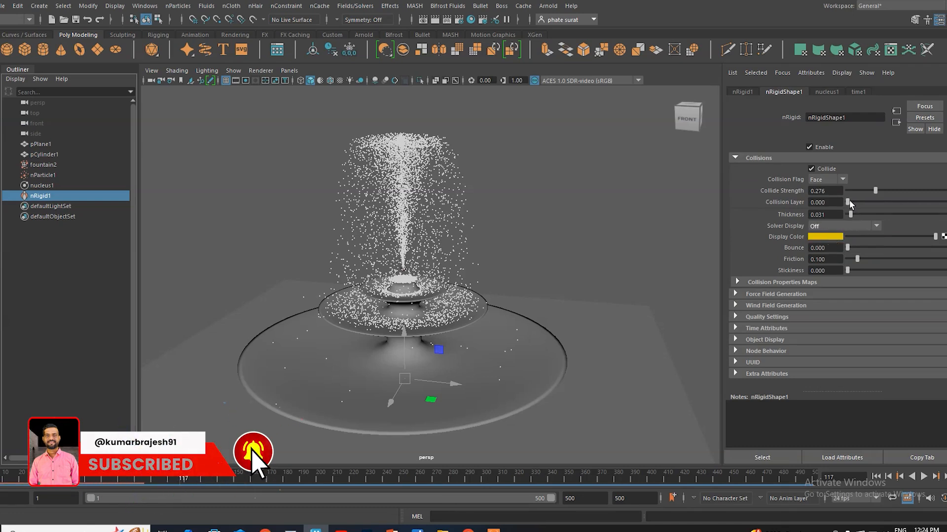
Step: Replay the simulation from the first frame with the collider's solver display off
{"action": "left_click_drag", "start_coordinate": [848, 200], "coordinate": [848, 204]}
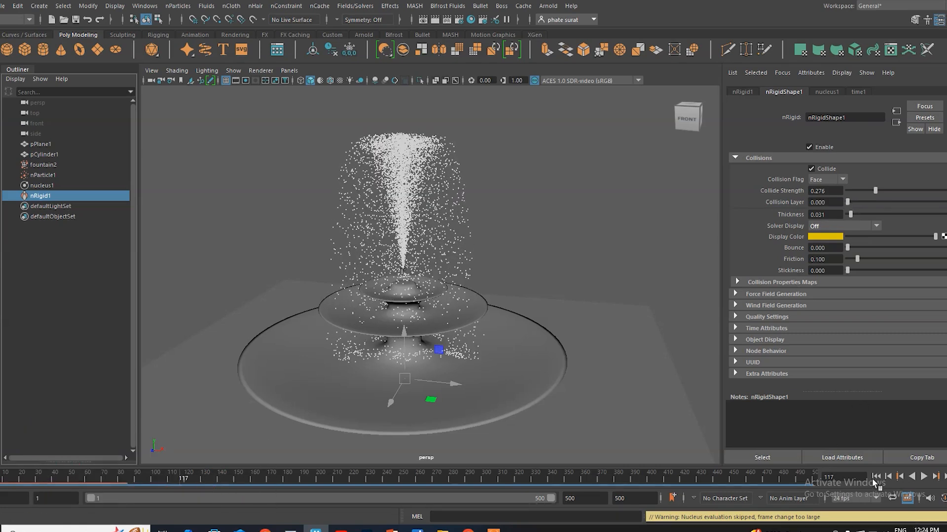
{"action": "left_click", "coordinate": [876, 477]}
{"action": "left_click", "coordinate": [923, 477]}
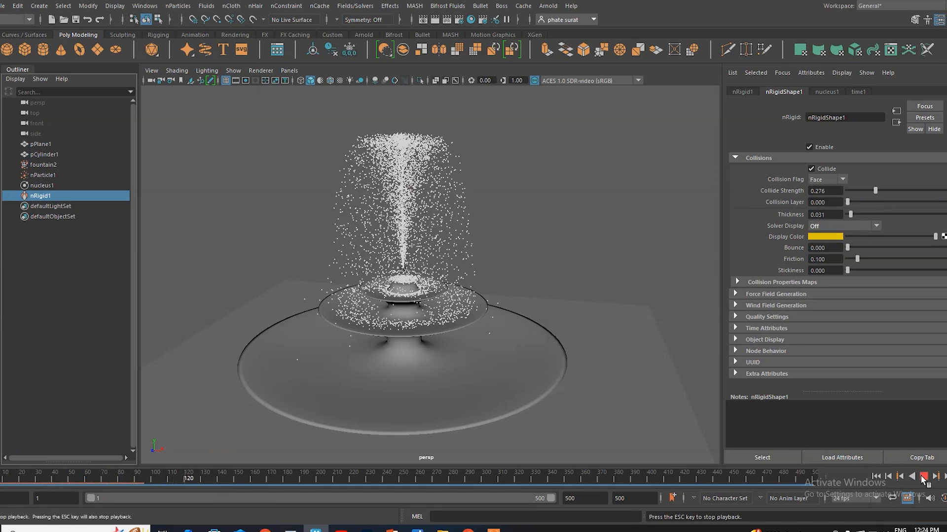
{"action": "left_click", "coordinate": [923, 476]}
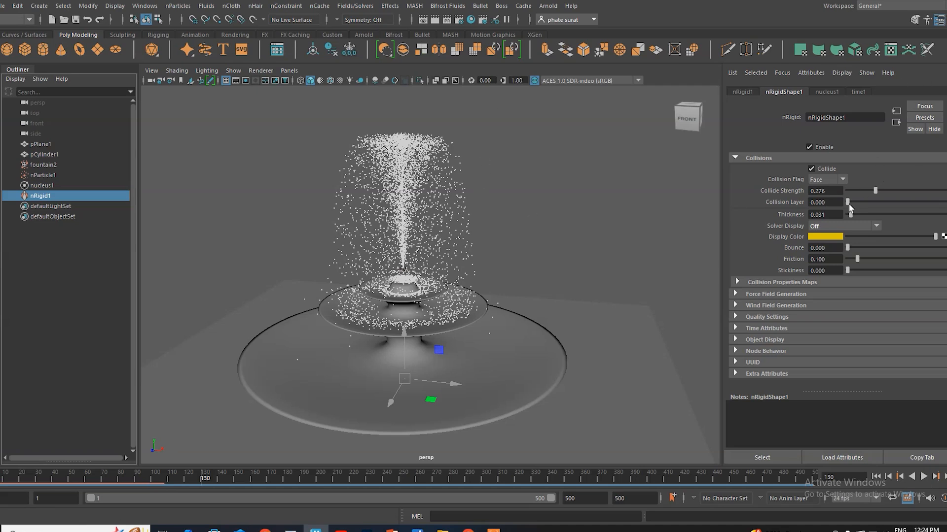
Step: Set the fountain collider's collide strength to 0.010 and replay the simulation from the first frame
{"action": "left_click_drag", "start_coordinate": [875, 191], "coordinate": [849, 192]}
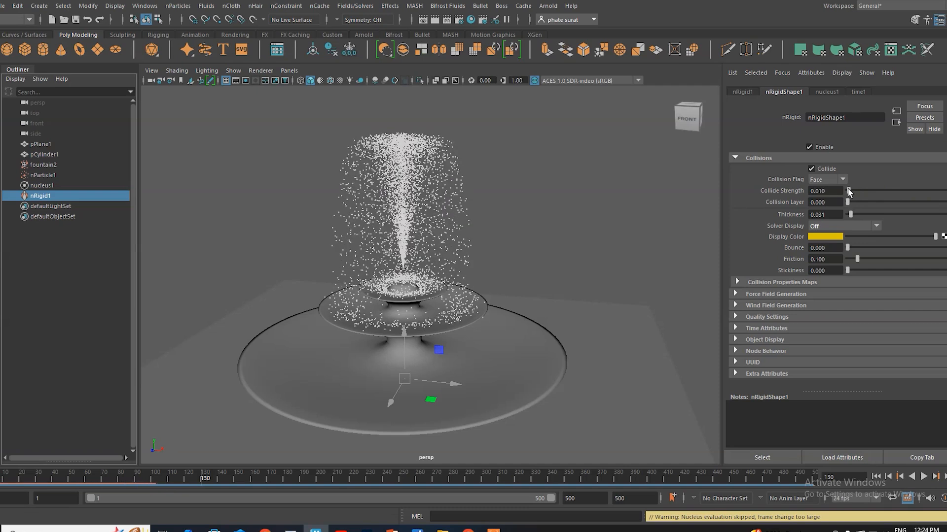
{"action": "left_click", "coordinate": [877, 476]}
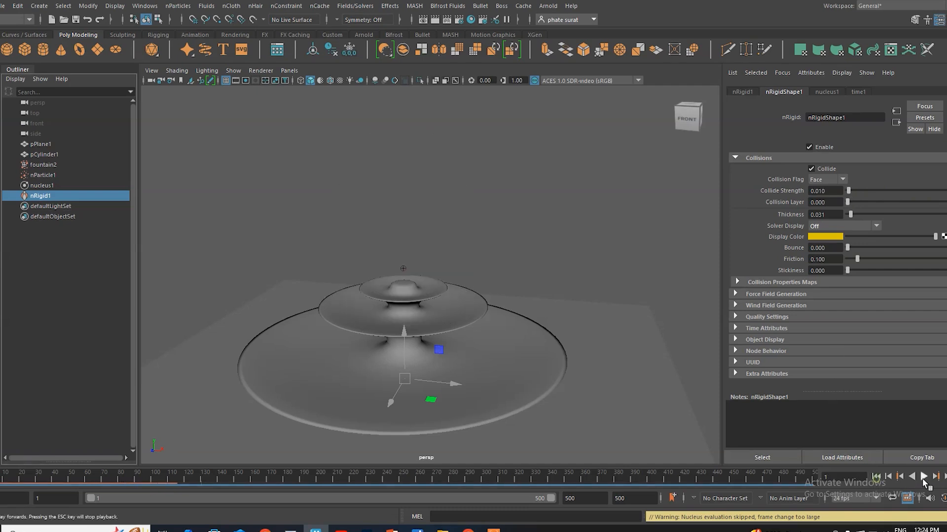
{"action": "left_click", "coordinate": [923, 476]}
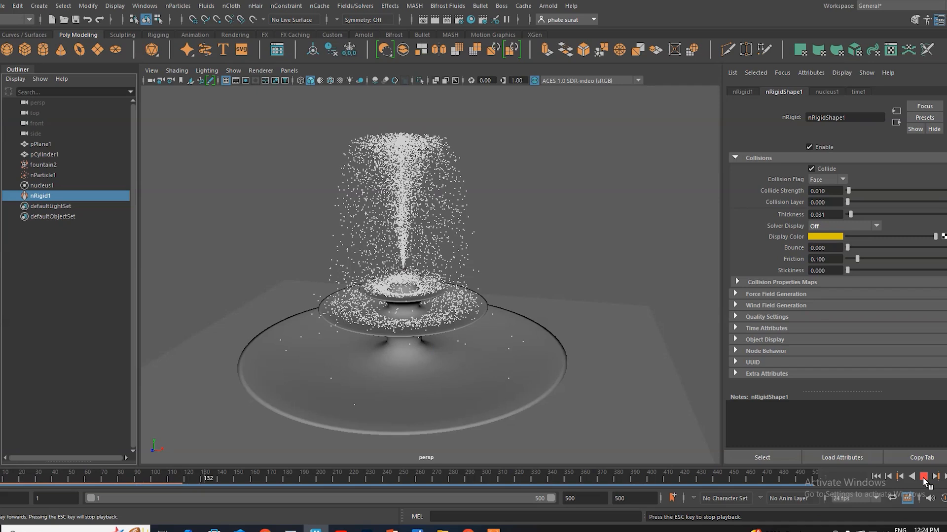
{"action": "left_click", "coordinate": [923, 476]}
{"action": "mouse_move", "coordinate": [404, 321]}
{"action": "left_mouse_down", "text": "alt"}
{"action": "mouse_move", "coordinate": [464, 310]}
{"action": "mouse_move", "coordinate": [415, 330]}
{"action": "left_mouse_up", "text": "alt"}
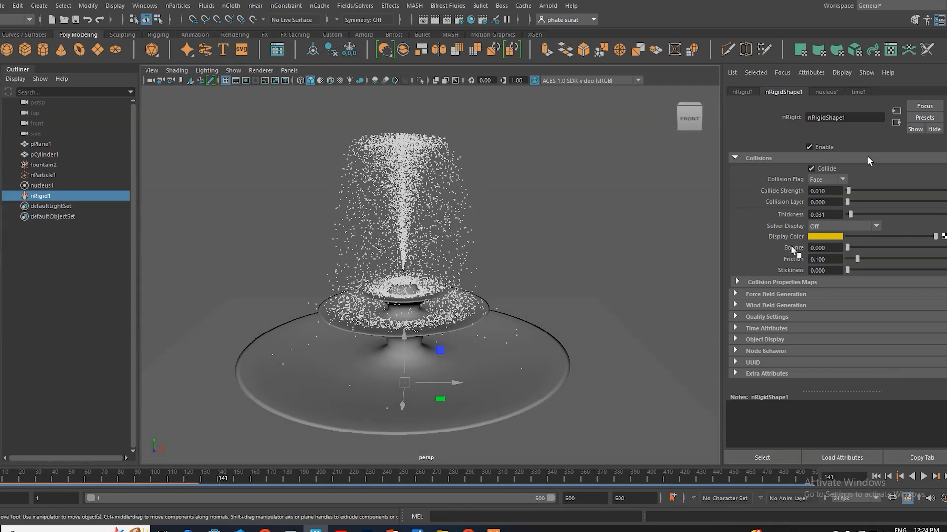
Step: Lower the emitter slightly toward the fountain's top tier and enable Self Collide for the nParticles
{"action": "left_click", "coordinate": [48, 166]}
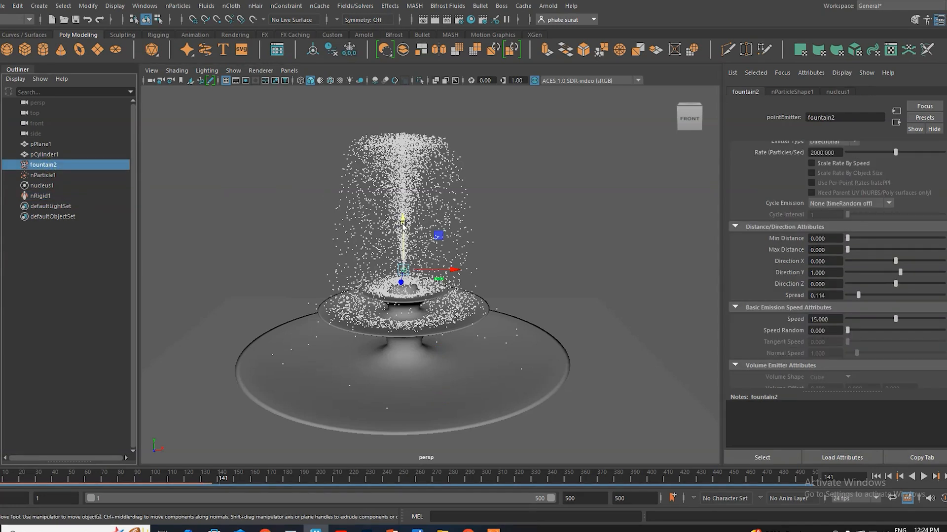
{"action": "mouse_move", "coordinate": [401, 296]}
{"action": "left_mouse_down", "text": "alt"}
{"action": "mouse_move", "coordinate": [384, 307]}
{"action": "mouse_move", "coordinate": [414, 306]}
{"action": "left_mouse_up", "text": "alt"}
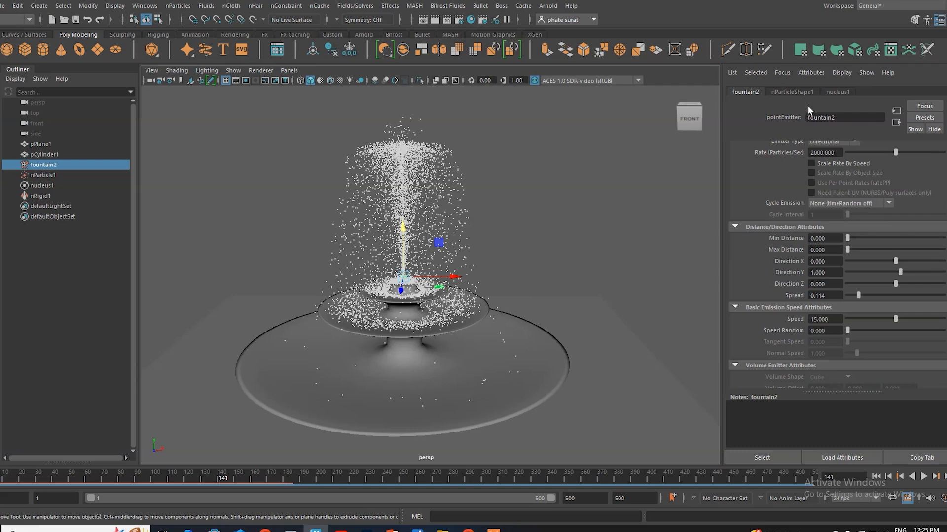
{"action": "left_click", "coordinate": [791, 92]}
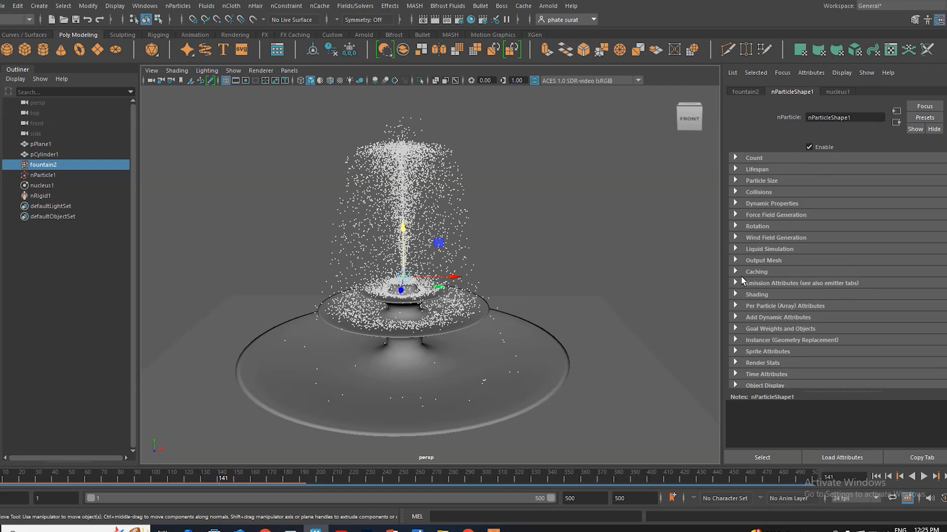
{"action": "left_click", "coordinate": [735, 192]}
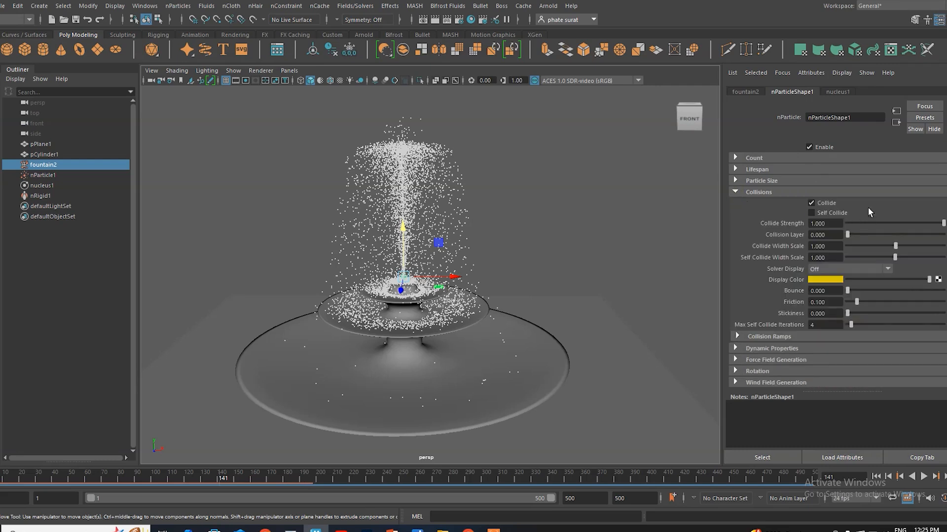
{"action": "left_click", "coordinate": [812, 214]}
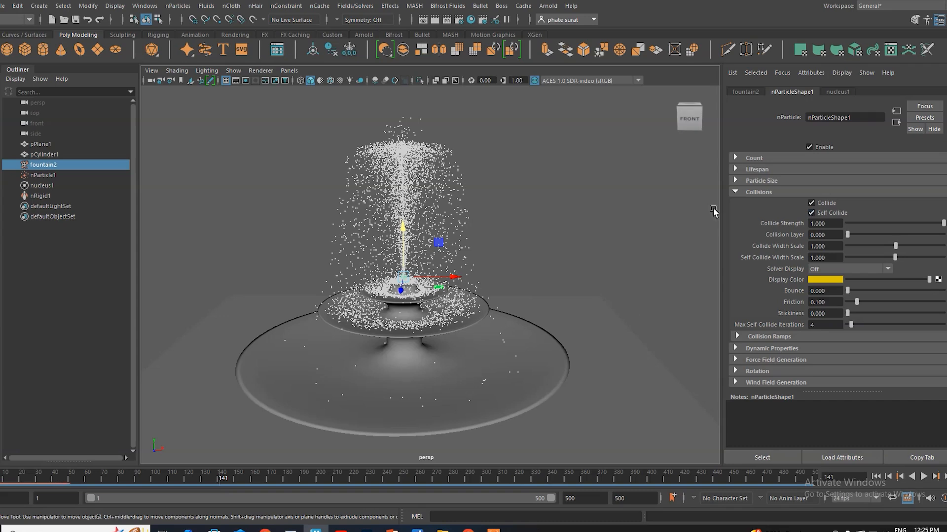
{"action": "right_click_drag", "start_coordinate": [725, 291], "coordinate": [726, 273], "text": "alt"}
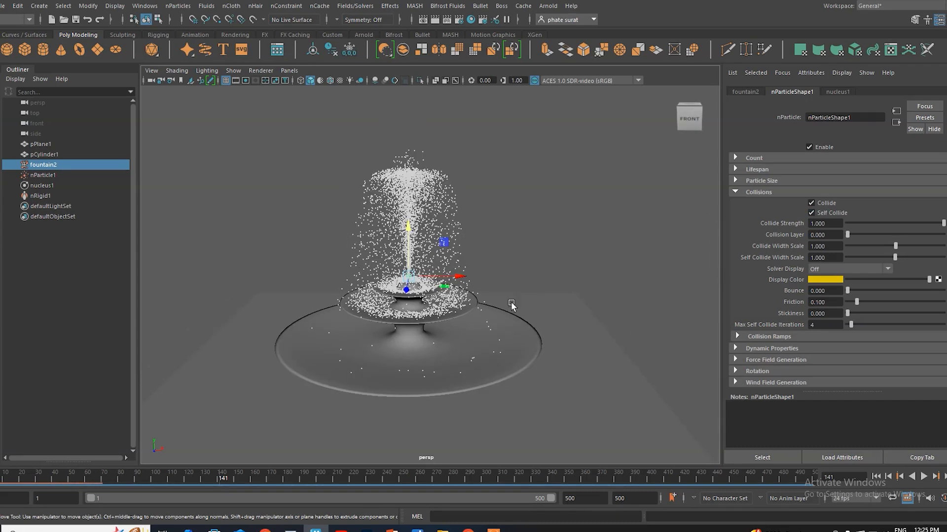
{"action": "scroll", "coordinate": [511, 302], "scroll_direction": "up", "scroll_amount": 2}
Step: Try the Blobby Surface (s/w) particle render type and settle on Spheres
{"action": "scroll", "coordinate": [762, 294], "scroll_direction": "down", "scroll_amount": 3}
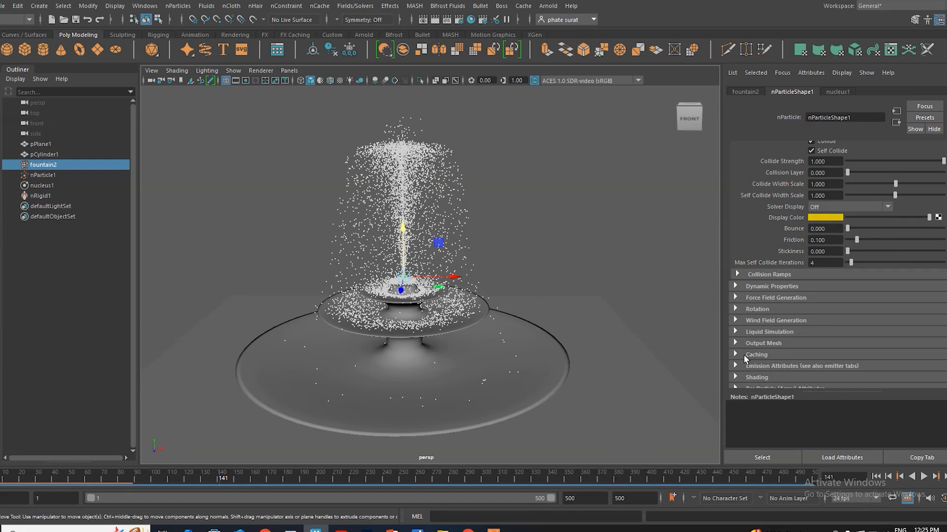
{"action": "scroll", "coordinate": [746, 232], "scroll_direction": "down", "scroll_amount": 2}
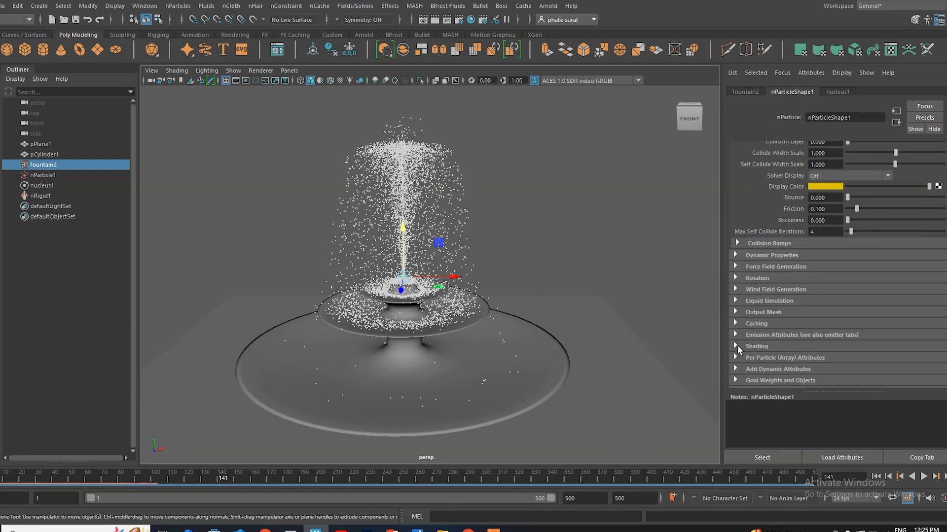
{"action": "left_click", "coordinate": [735, 347]}
{"action": "left_click", "coordinate": [828, 359]}
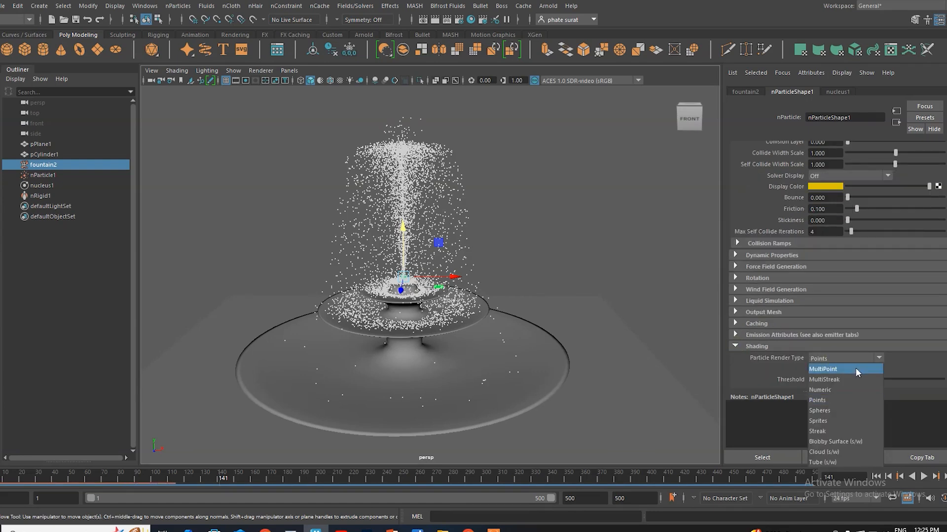
{"action": "left_click", "coordinate": [842, 442]}
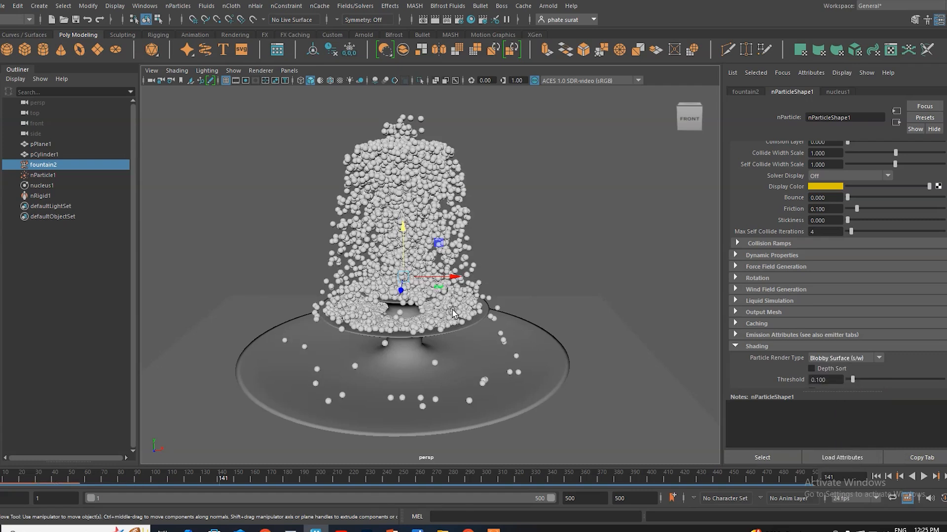
{"action": "left_click", "coordinate": [844, 359]}
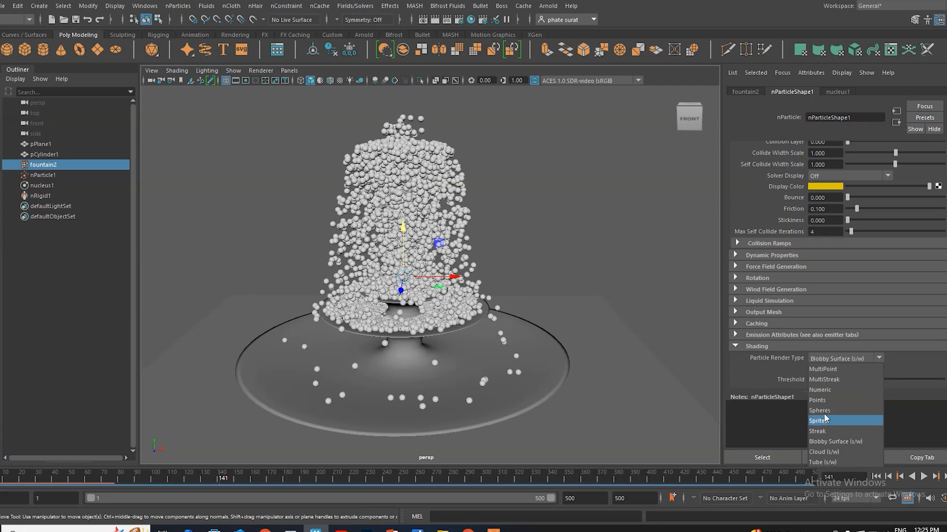
{"action": "left_click", "coordinate": [822, 406]}
Step: Replay the simulation from the first frame to check the self-colliding sphere particles
{"action": "middle_click_drag", "start_coordinate": [485, 305], "coordinate": [455, 286], "text": "alt"}
{"action": "left_click_drag", "start_coordinate": [455, 285], "coordinate": [456, 277], "text": "alt"}
{"action": "left_click", "coordinate": [876, 476]}
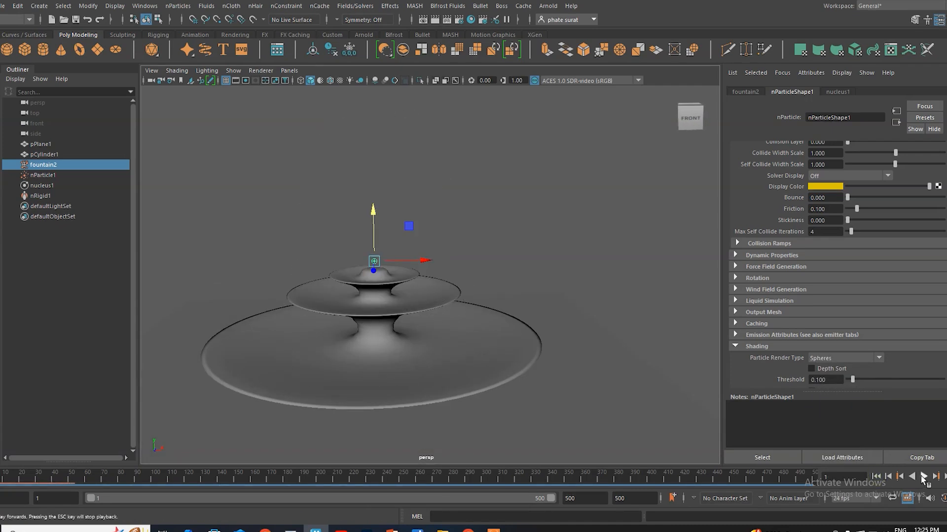
{"action": "left_click", "coordinate": [923, 477]}
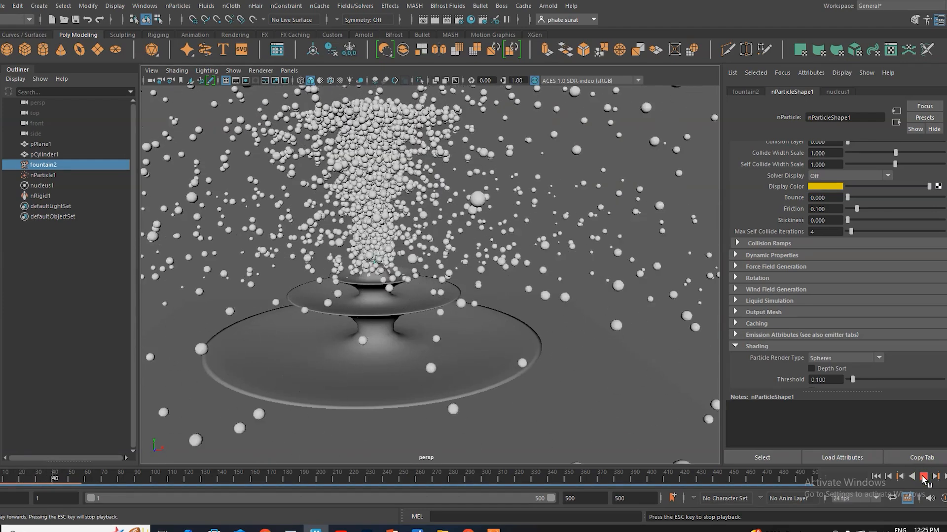
{"action": "left_click", "coordinate": [924, 476]}
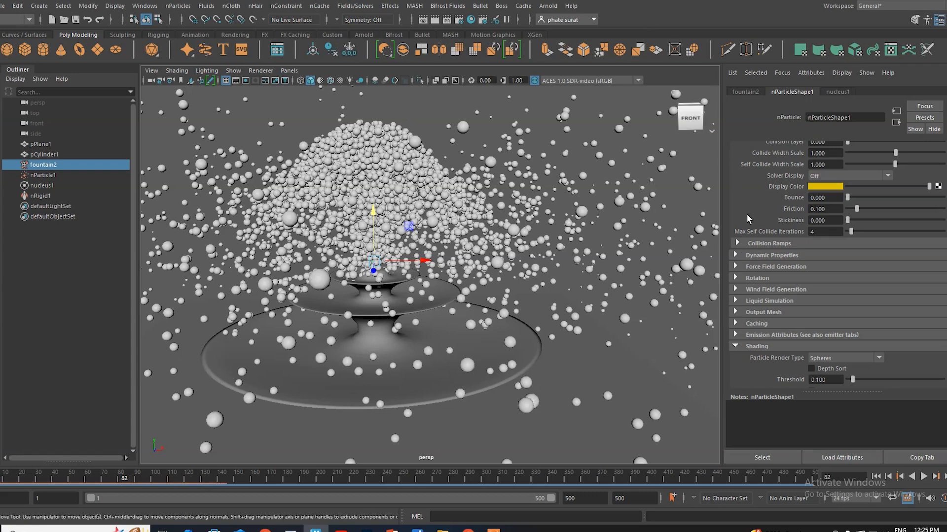
Step: Set the nParticles' collide strength to 0.016, collide width scale to 0.533 and self collide width scale to 0.240
{"action": "scroll", "coordinate": [745, 211], "scroll_direction": "up", "scroll_amount": 2}
{"action": "scroll", "coordinate": [747, 237], "scroll_direction": "up", "scroll_amount": 2}
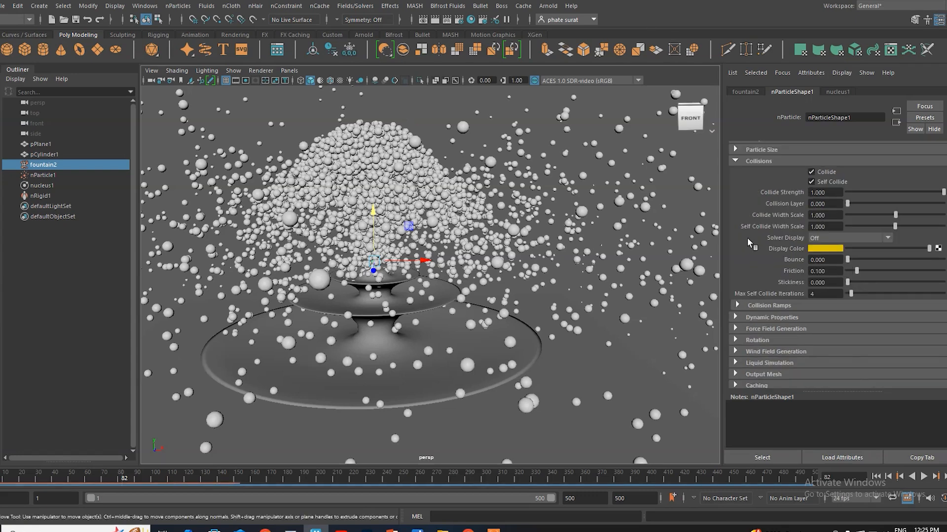
{"action": "left_click_drag", "start_coordinate": [925, 193], "coordinate": [849, 196]}
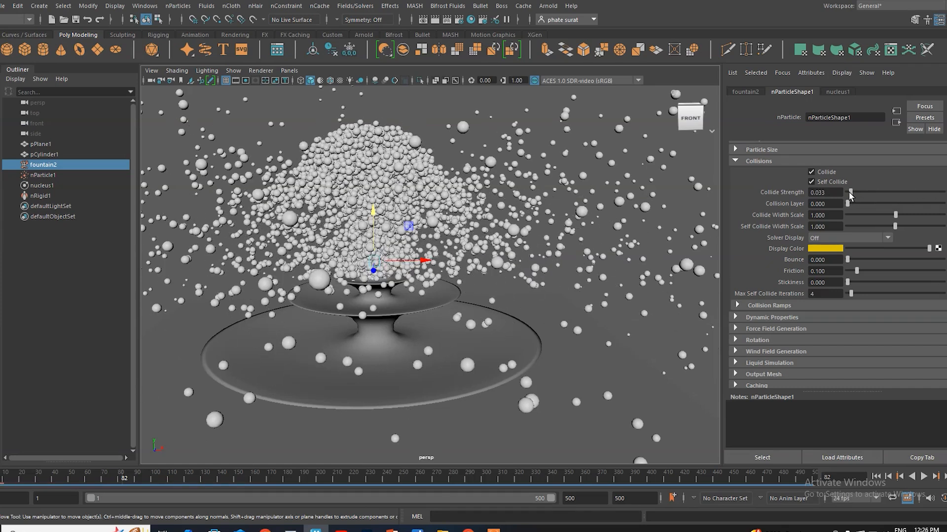
{"action": "left_click_drag", "start_coordinate": [895, 215], "coordinate": [861, 228]}
Step: Try the Collision Thickness and Self Collision Thickness solver displays for the nParticles and return the display to Off
{"action": "left_click", "coordinate": [844, 239]}
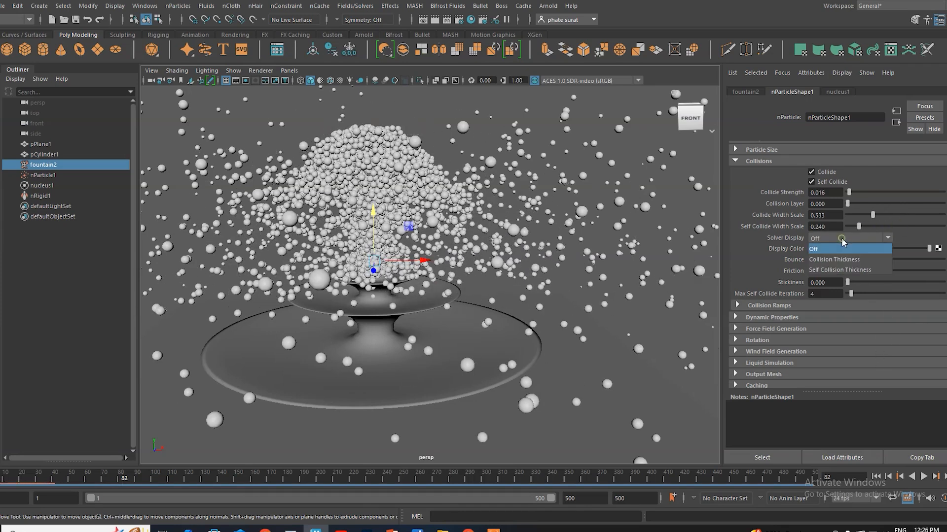
{"action": "left_click", "coordinate": [837, 261]}
{"action": "left_click", "coordinate": [838, 239]}
{"action": "left_click", "coordinate": [838, 270]}
{"action": "left_click", "coordinate": [833, 239]}
{"action": "left_click", "coordinate": [833, 250]}
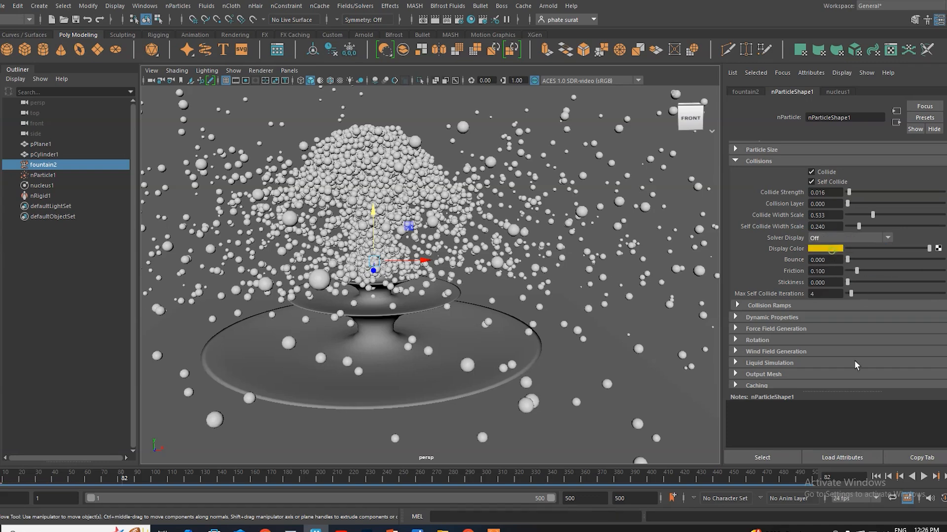
Step: Replay the simulation from the first frame to check the spray with the reduced particle collision widths
{"action": "left_click", "coordinate": [876, 476]}
{"action": "left_click", "coordinate": [922, 477]}
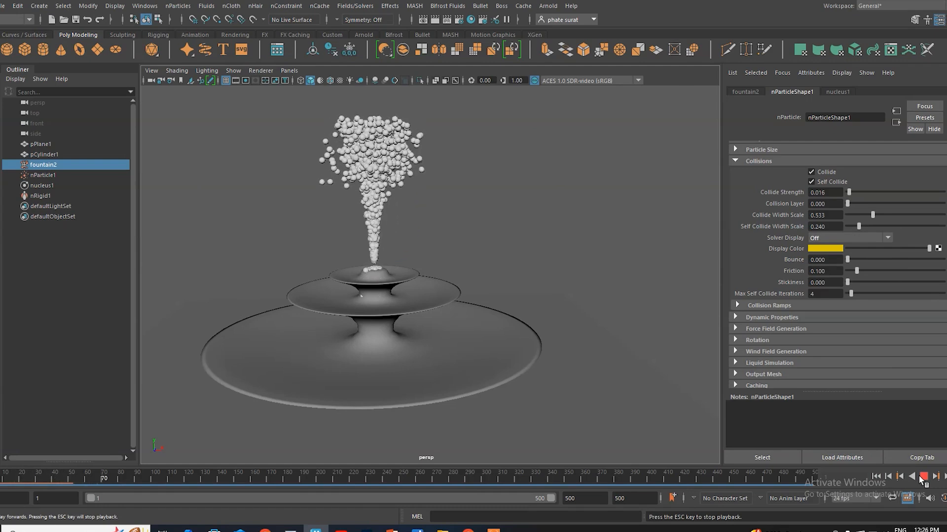
{"action": "left_click", "coordinate": [923, 477]}
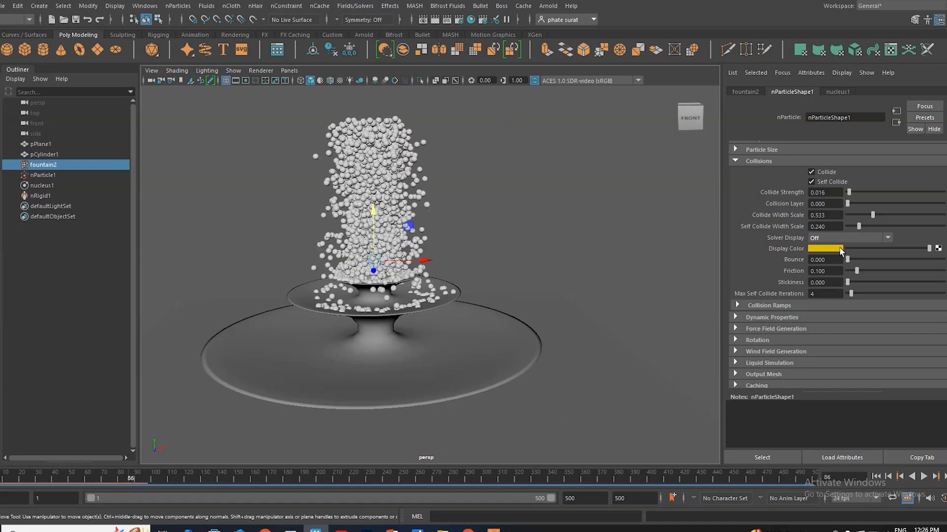
Step: Set the nParticles' collide strength to 0.033, replay the simulation from the first frame and rewind it
{"action": "left_click_drag", "start_coordinate": [849, 196], "coordinate": [851, 198]}
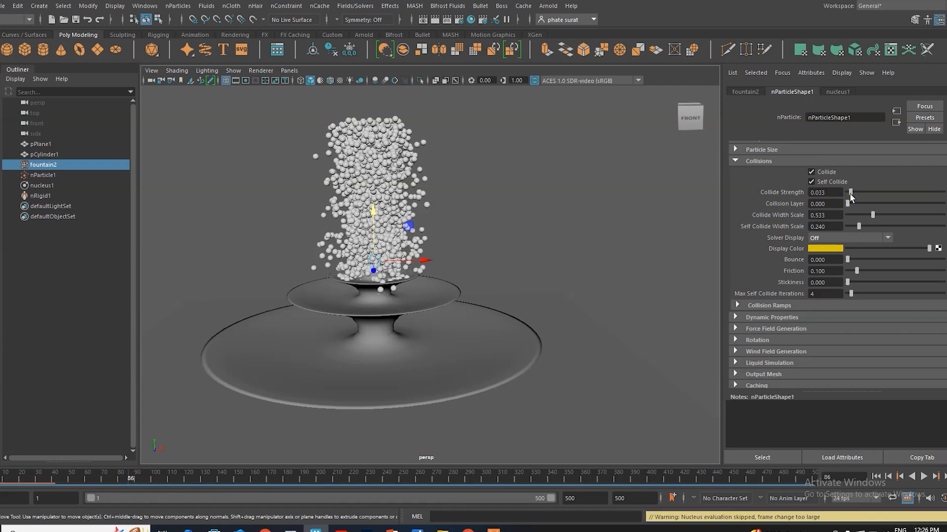
{"action": "left_click", "coordinate": [877, 477]}
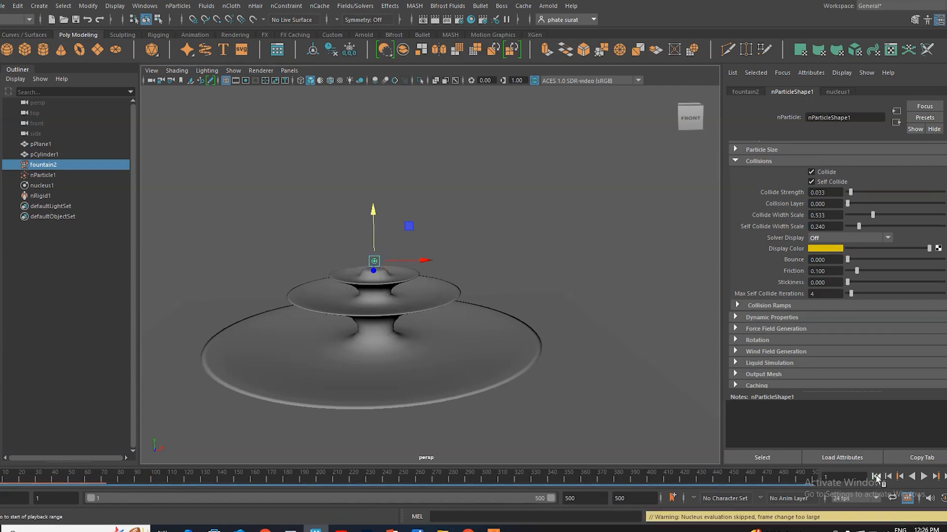
{"action": "left_click", "coordinate": [924, 477]}
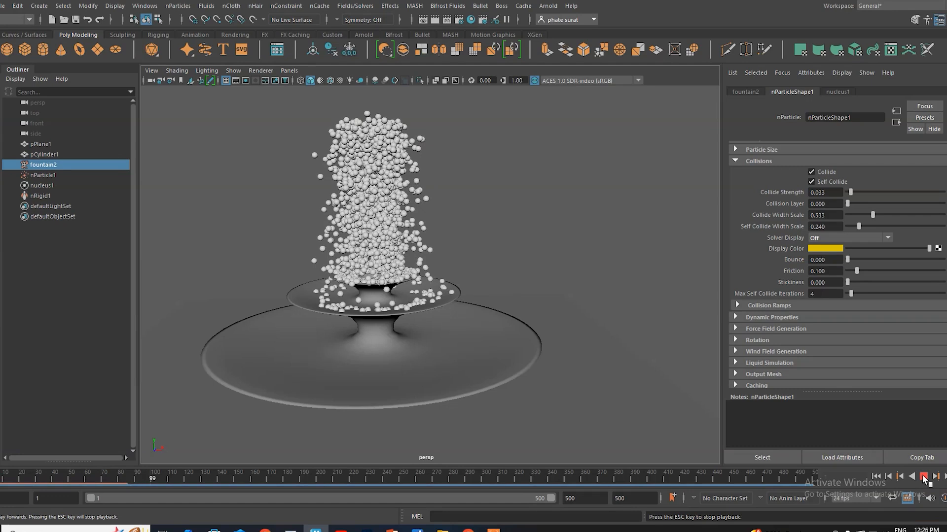
{"action": "left_click", "coordinate": [923, 476]}
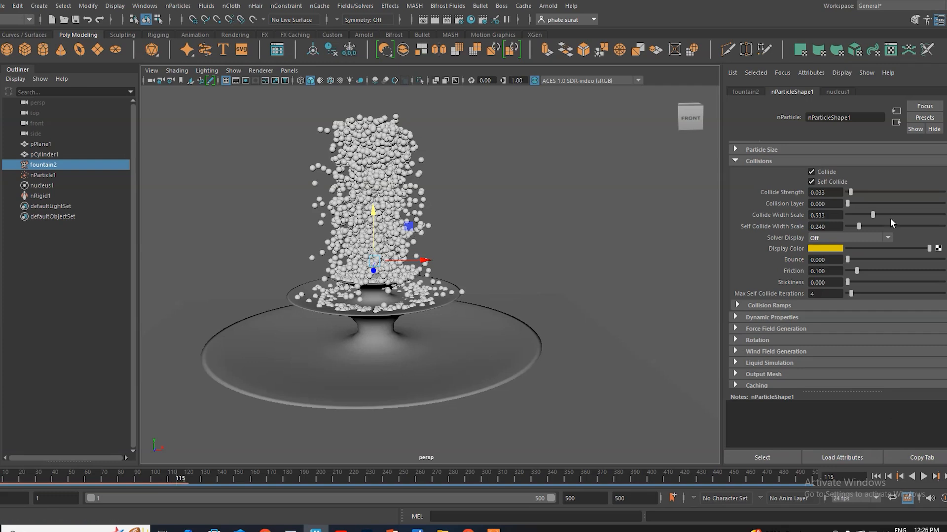
{"action": "left_click", "coordinate": [877, 478]}
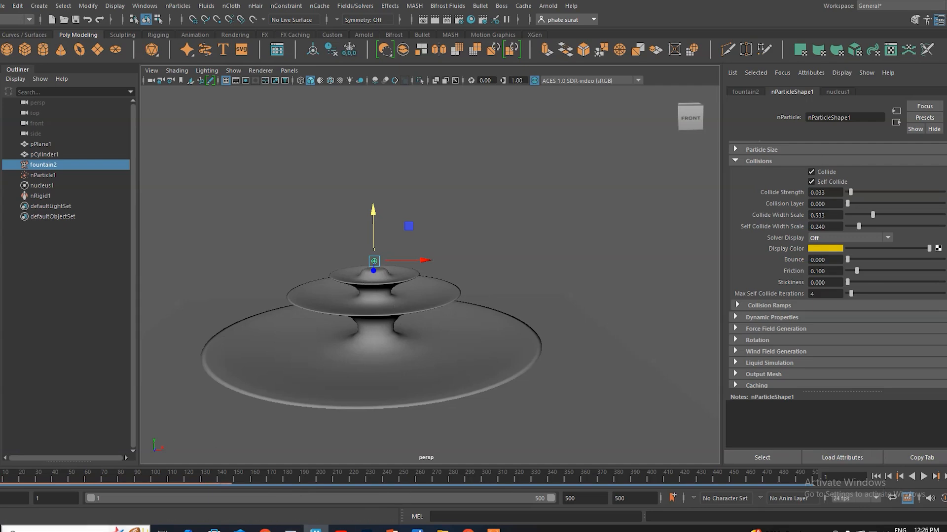
Step: Find and open the Paint app with a blank canvas
{"action": "key", "text": "super"}
{"action": "type", "text": "painr"}
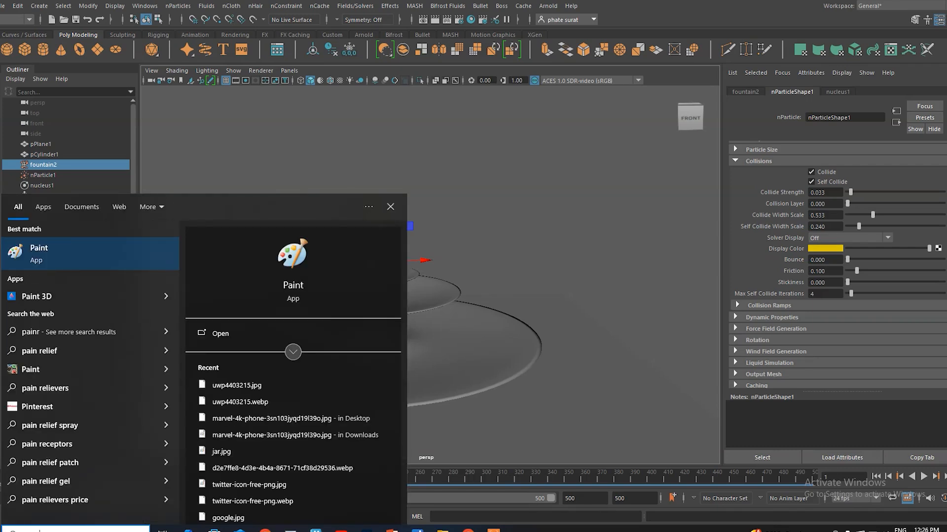
{"action": "key", "text": "BackSpace"}
{"action": "type", "text": "t"}
{"action": "left_click", "coordinate": [87, 252]}
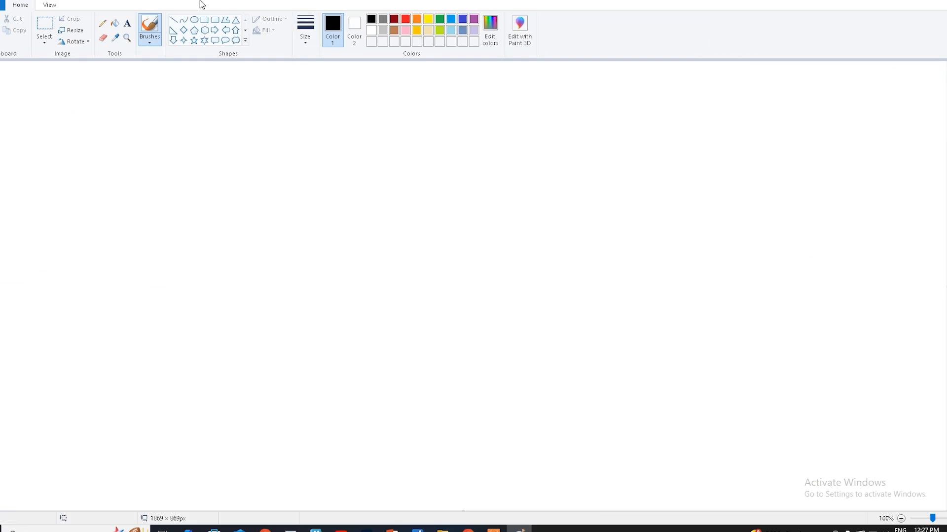
Step: Sketch in red a bottle-shaped fountain with water jets, surrounding collision outlines of two sizes, small particle circles and an outward arrow
{"action": "left_click", "coordinate": [405, 20]}
{"action": "mouse_move", "coordinate": [393, 222]}
{"action": "left_mouse_down"}
{"action": "mouse_move", "coordinate": [366, 312]}
{"action": "mouse_move", "coordinate": [471, 376]}
{"action": "mouse_move", "coordinate": [414, 274]}
{"action": "mouse_move", "coordinate": [407, 211]}
{"action": "mouse_move", "coordinate": [395, 216]}
{"action": "mouse_move", "coordinate": [403, 175]}
{"action": "mouse_move", "coordinate": [434, 181]}
{"action": "mouse_move", "coordinate": [370, 169]}
{"action": "mouse_move", "coordinate": [405, 127]}
{"action": "mouse_move", "coordinate": [433, 132]}
{"action": "left_mouse_up"}
{"action": "left_click_drag", "start_coordinate": [388, 170], "coordinate": [353, 112]}
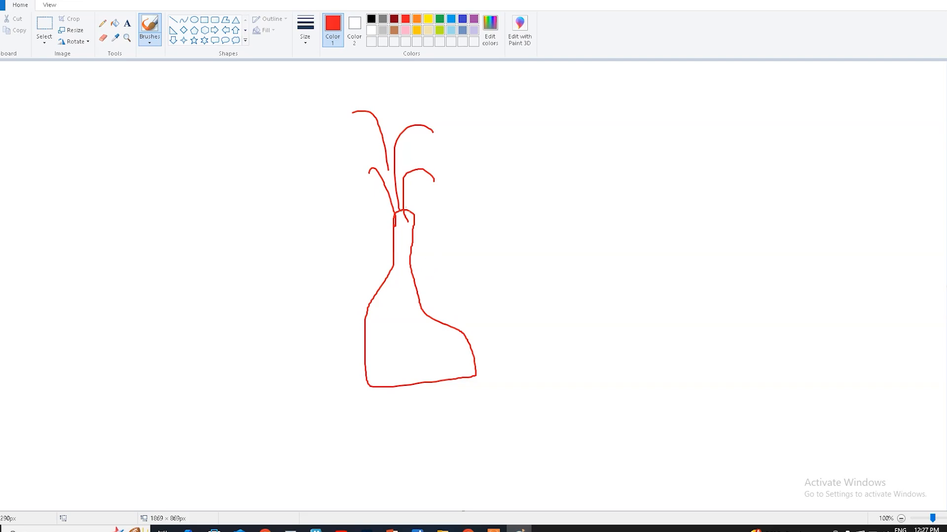
{"action": "mouse_move", "coordinate": [400, 202]}
{"action": "left_mouse_down"}
{"action": "mouse_move", "coordinate": [394, 213]}
{"action": "mouse_move", "coordinate": [424, 195]}
{"action": "mouse_move", "coordinate": [438, 258]}
{"action": "mouse_move", "coordinate": [477, 311]}
{"action": "mouse_move", "coordinate": [466, 418]}
{"action": "mouse_move", "coordinate": [325, 351]}
{"action": "mouse_move", "coordinate": [375, 207]}
{"action": "mouse_move", "coordinate": [404, 191]}
{"action": "left_mouse_up"}
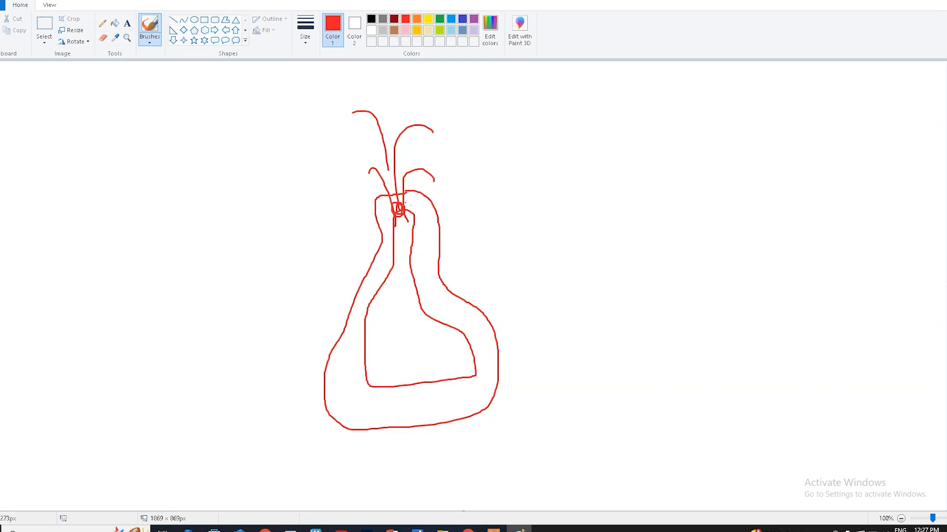
{"action": "mouse_move", "coordinate": [397, 176]}
{"action": "left_mouse_down"}
{"action": "mouse_move", "coordinate": [389, 183]}
{"action": "mouse_move", "coordinate": [402, 177]}
{"action": "mouse_move", "coordinate": [395, 180]}
{"action": "mouse_move", "coordinate": [420, 216]}
{"action": "left_mouse_up"}
{"action": "mouse_move", "coordinate": [415, 239]}
{"action": "left_mouse_down"}
{"action": "mouse_move", "coordinate": [478, 193]}
{"action": "mouse_move", "coordinate": [482, 217]}
{"action": "left_mouse_up"}
{"action": "mouse_move", "coordinate": [463, 146]}
{"action": "left_mouse_down"}
{"action": "mouse_move", "coordinate": [513, 167]}
{"action": "mouse_move", "coordinate": [572, 360]}
{"action": "mouse_move", "coordinate": [336, 498]}
{"action": "mouse_move", "coordinate": [299, 202]}
{"action": "mouse_move", "coordinate": [443, 135]}
{"action": "mouse_move", "coordinate": [472, 144]}
{"action": "left_mouse_up"}
{"action": "left_click_drag", "start_coordinate": [398, 189], "coordinate": [401, 167]}
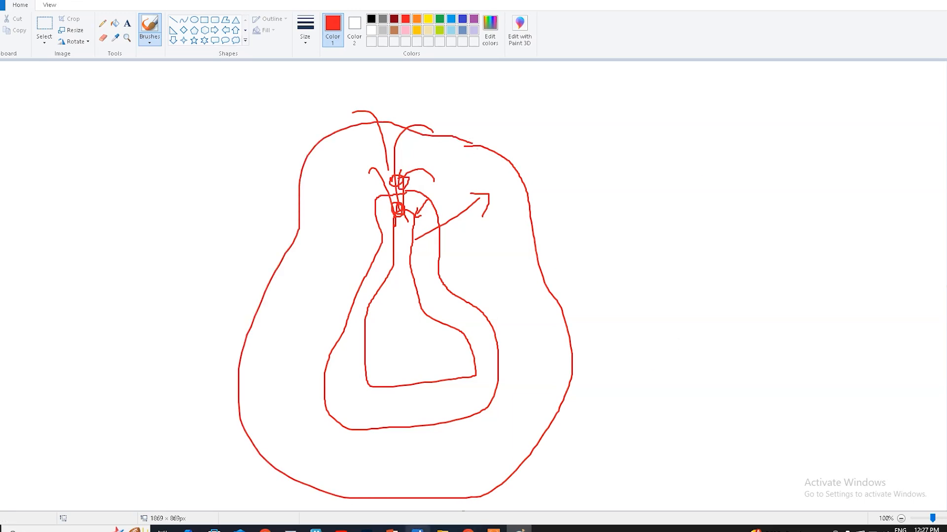
Step: Switch back to Maya and set the bounce of the fountain's passive collider nRigid1 to 0.01
{"action": "left_click", "coordinate": [316, 529]}
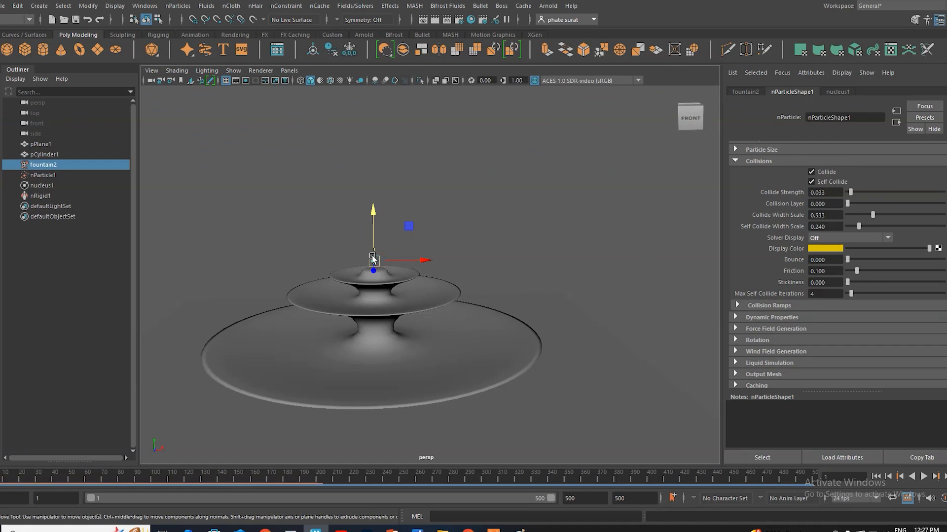
{"action": "left_click", "coordinate": [37, 196]}
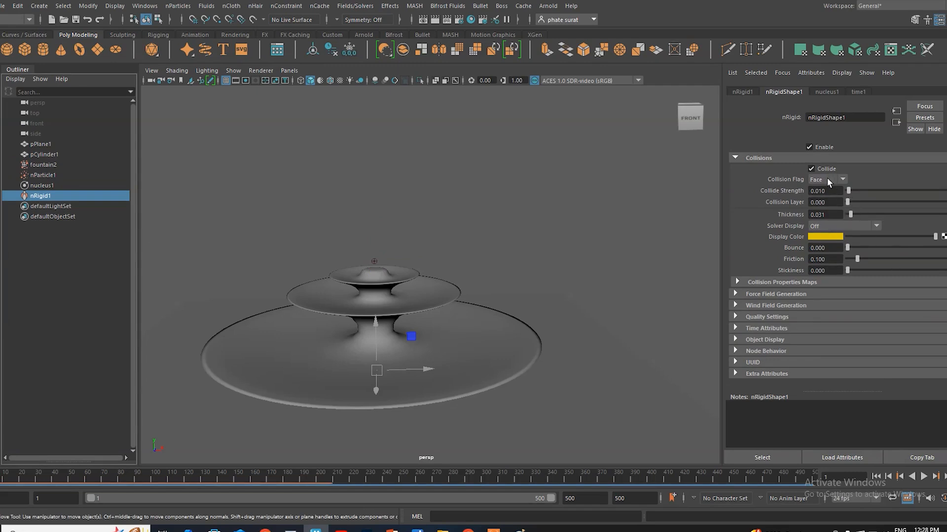
{"action": "left_click", "coordinate": [839, 247]}
{"action": "key", "text": "BackSpace"}
{"action": "type", "text": ".01"}
{"action": "key", "text": "Return"}
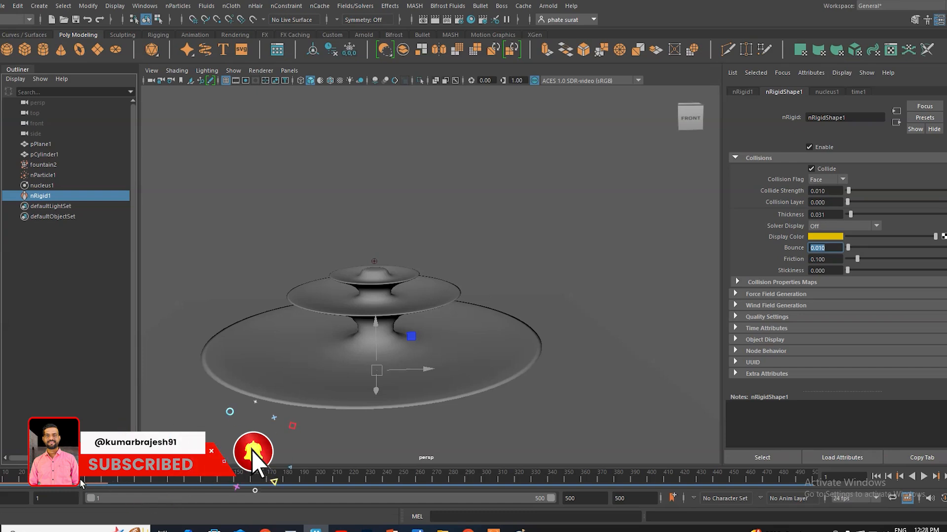
Step: Check which playback speed option is active for the timeline
{"action": "right_click", "coordinate": [357, 476]}
{"action": "mouse_move", "coordinate": [394, 388]}
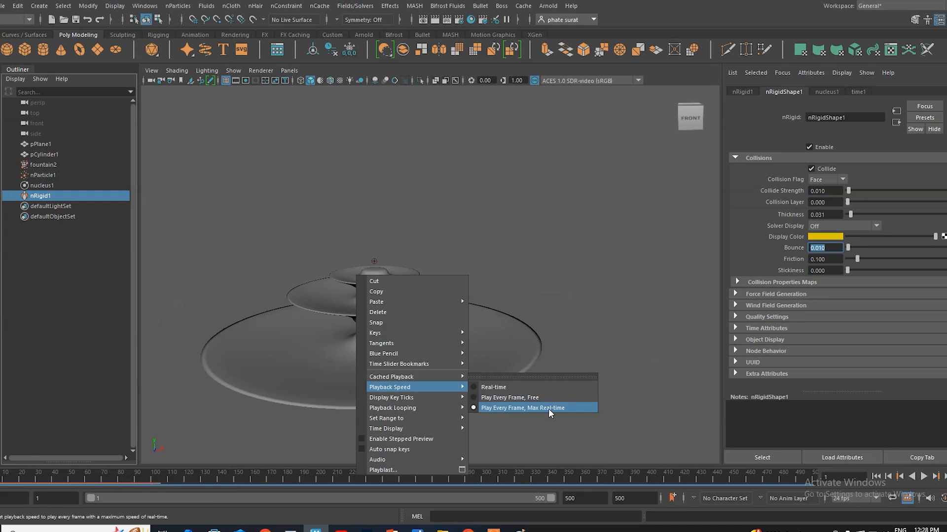
{"action": "left_click", "coordinate": [510, 475]}
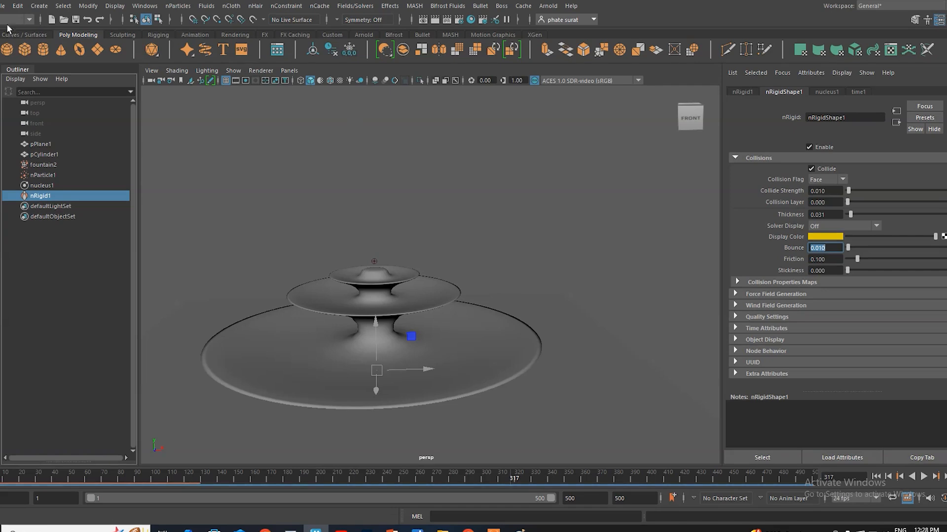
Step: Save the scene as a Maya Binary file named Founatin-1 on the D: drive
{"action": "left_click", "coordinate": [3, 6]}
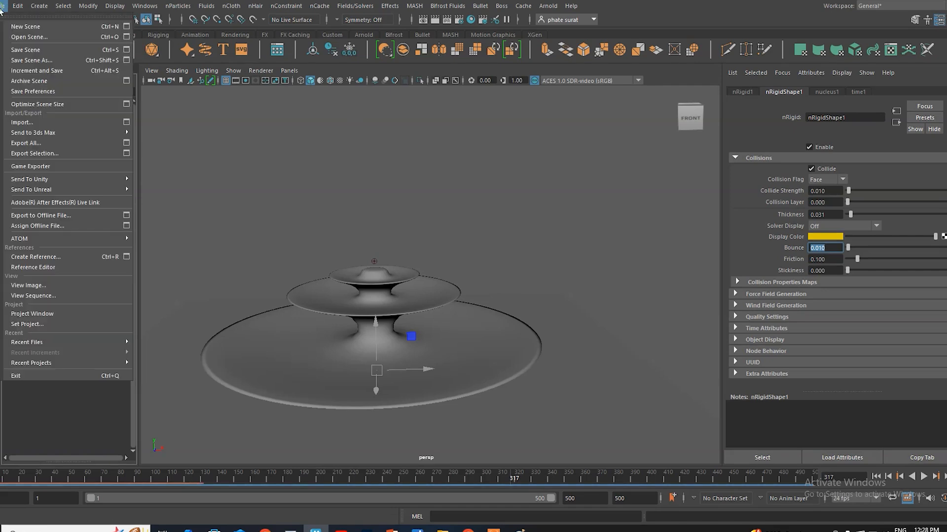
{"action": "left_click", "coordinate": [28, 50]}
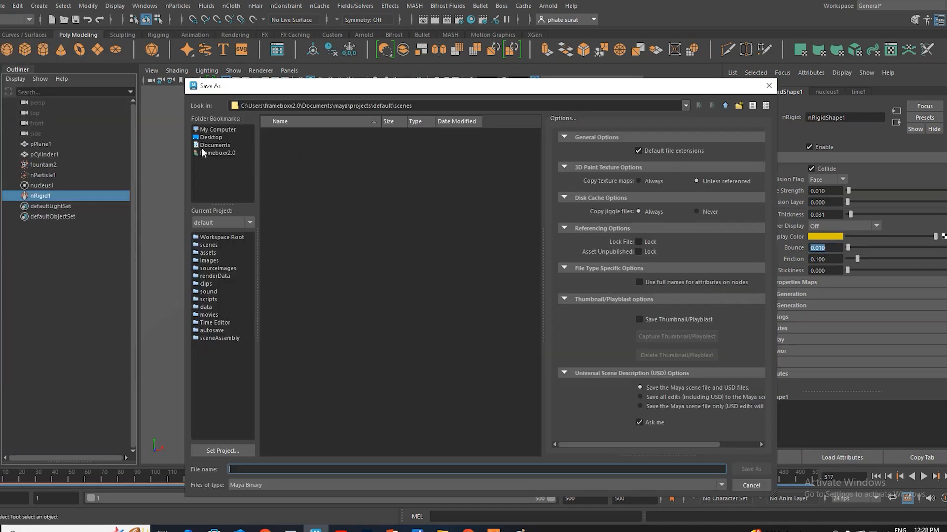
{"action": "left_click", "coordinate": [214, 129]}
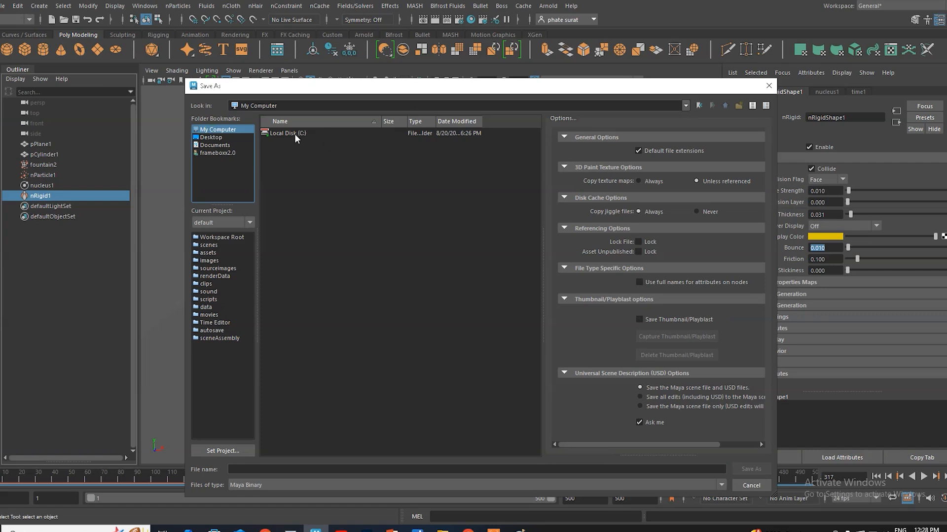
{"action": "left_click", "coordinate": [223, 137]}
{"action": "left_click", "coordinate": [222, 129]}
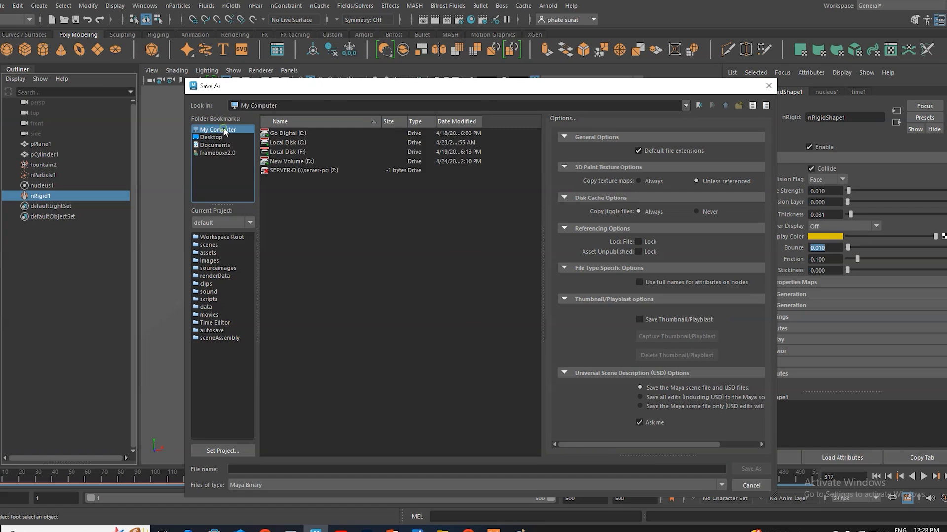
{"action": "double_click", "coordinate": [299, 161]}
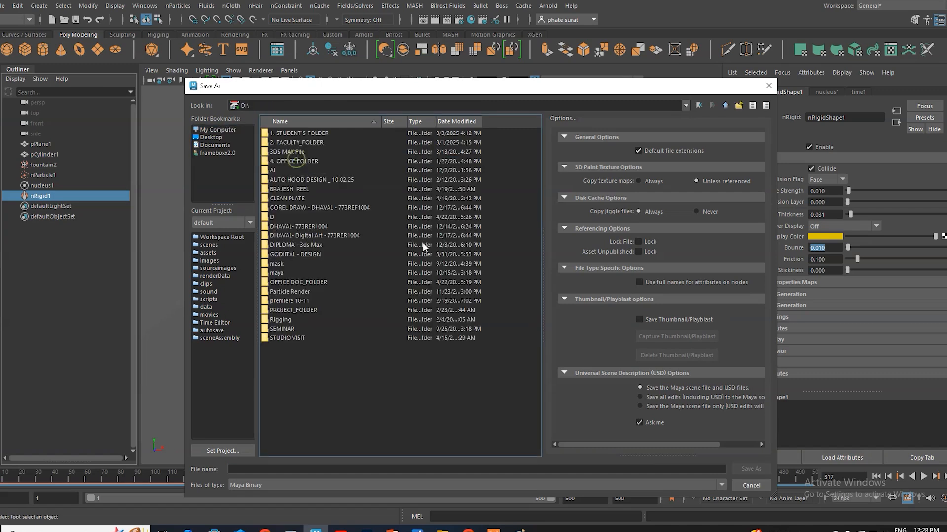
{"action": "left_click", "coordinate": [252, 469]}
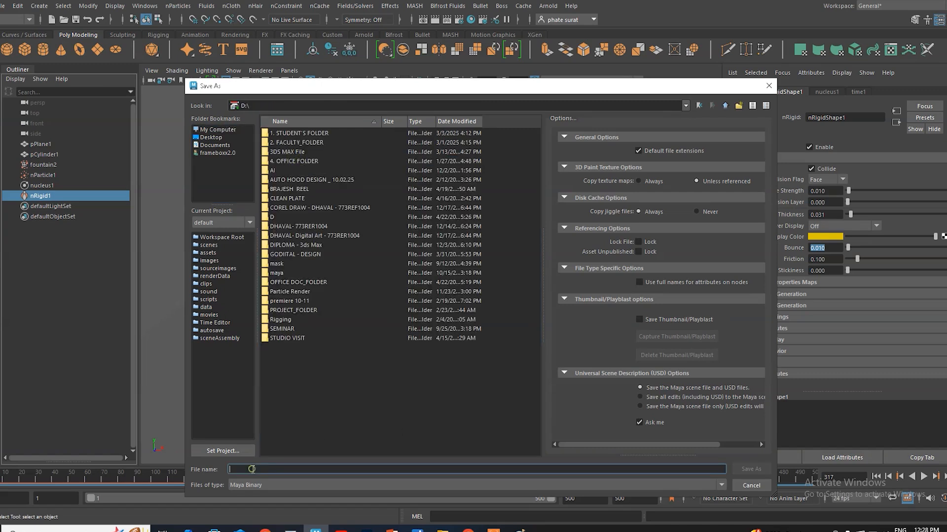
{"action": "type", "text": "Founatin"}
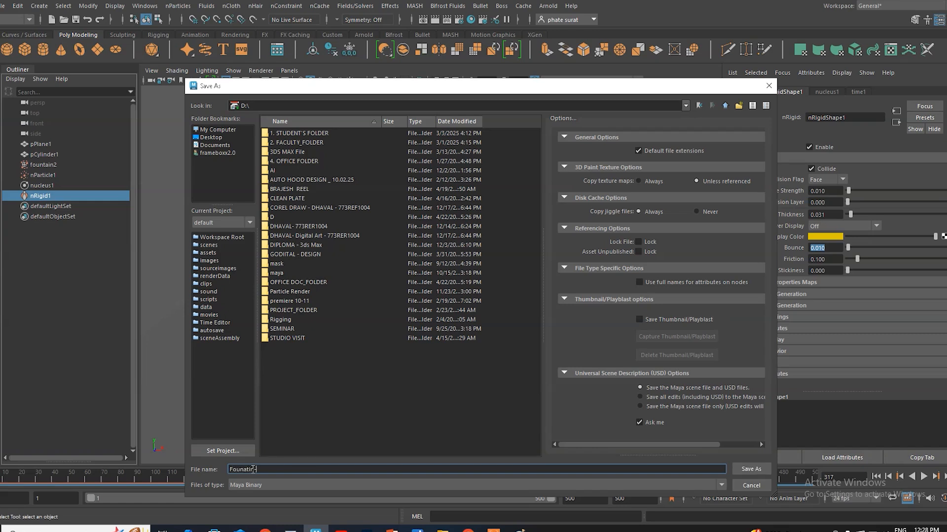
{"action": "type", "text": "-1"}
{"action": "left_click", "coordinate": [752, 469]}
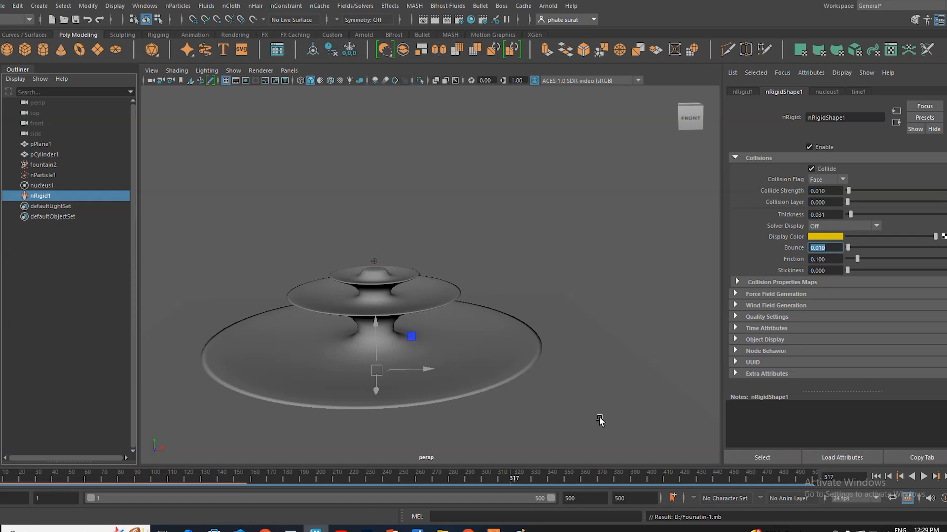
Step: Replay the simulation from the first frame to check the particles against the collider's 0.01 bounce
{"action": "left_click", "coordinate": [875, 476]}
{"action": "left_click", "coordinate": [924, 477]}
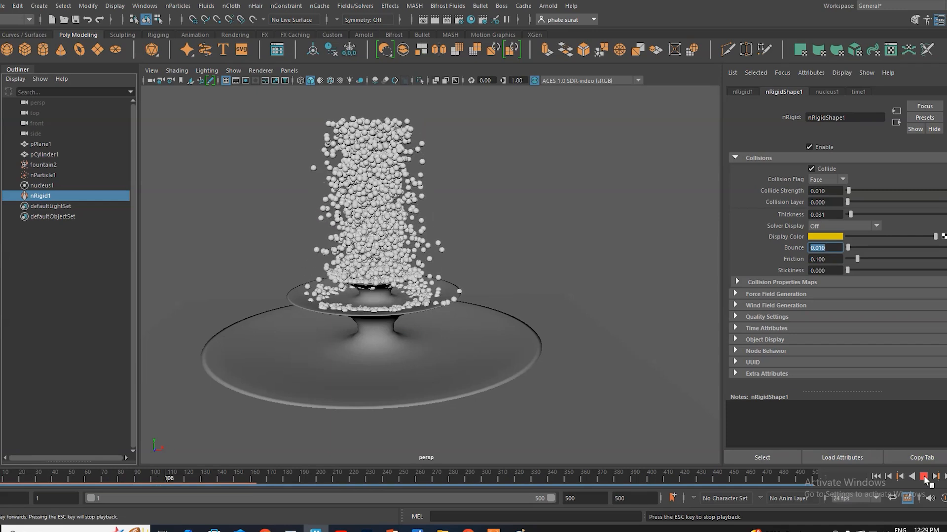
{"action": "left_click", "coordinate": [924, 477]}
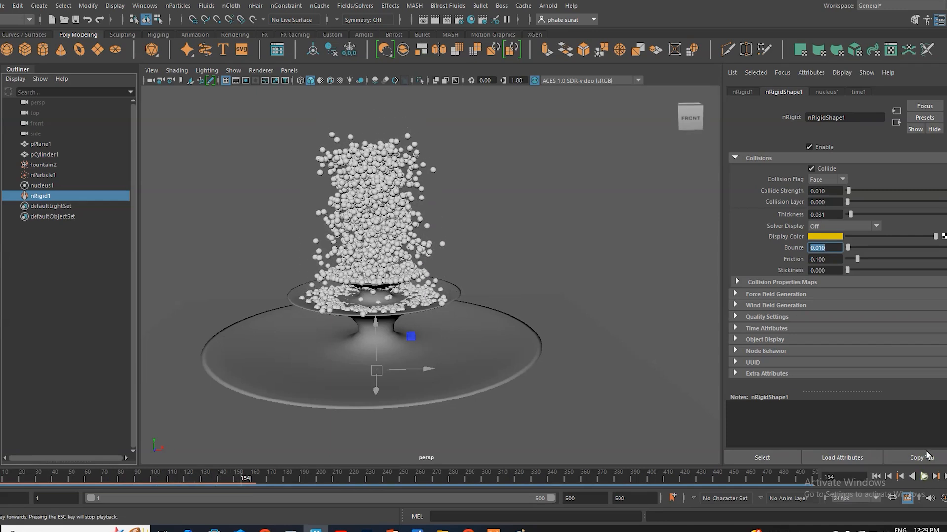
Step: Set the bounce of the fountain's passive collider nRigid1 to 0.1
{"action": "left_click", "coordinate": [830, 249]}
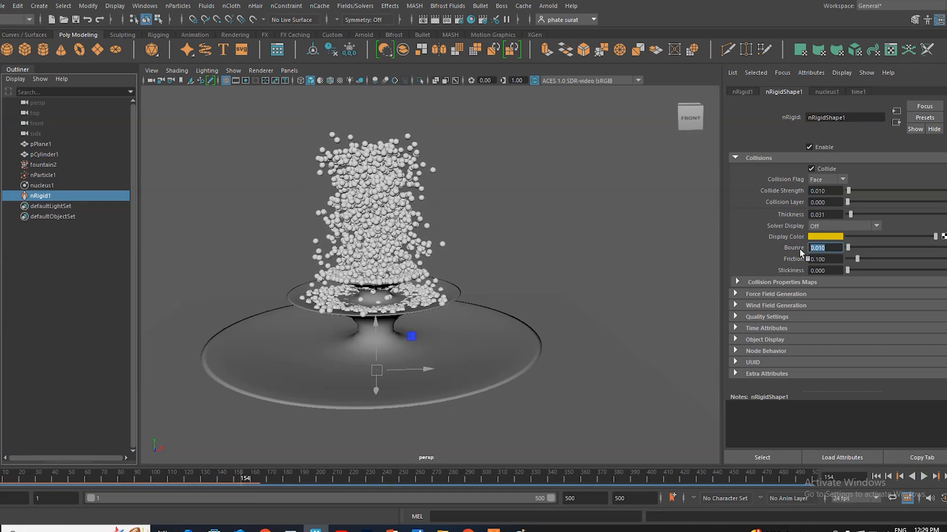
{"action": "type", "text": ".1"}
{"action": "key", "text": "Return"}
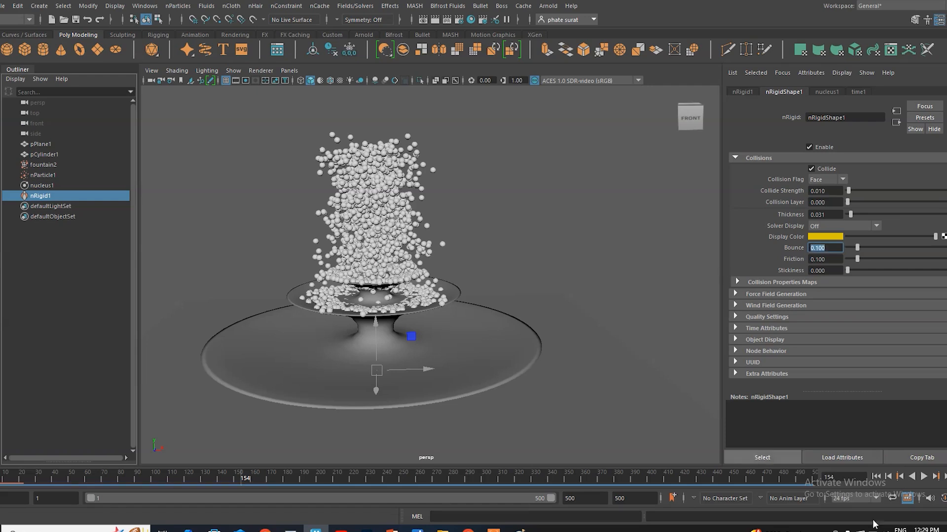
Step: Set the bounce of nParticle1 to 0.1 and replay the simulation from the first frame
{"action": "left_click", "coordinate": [43, 175]}
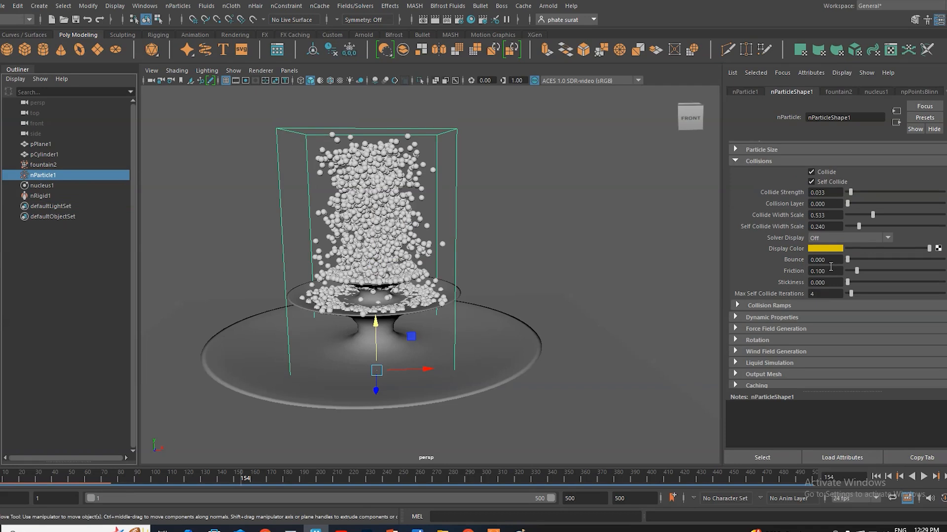
{"action": "left_click", "coordinate": [833, 259]}
{"action": "type", "text": ".1"}
{"action": "key", "text": "Return"}
{"action": "left_click", "coordinate": [877, 477]}
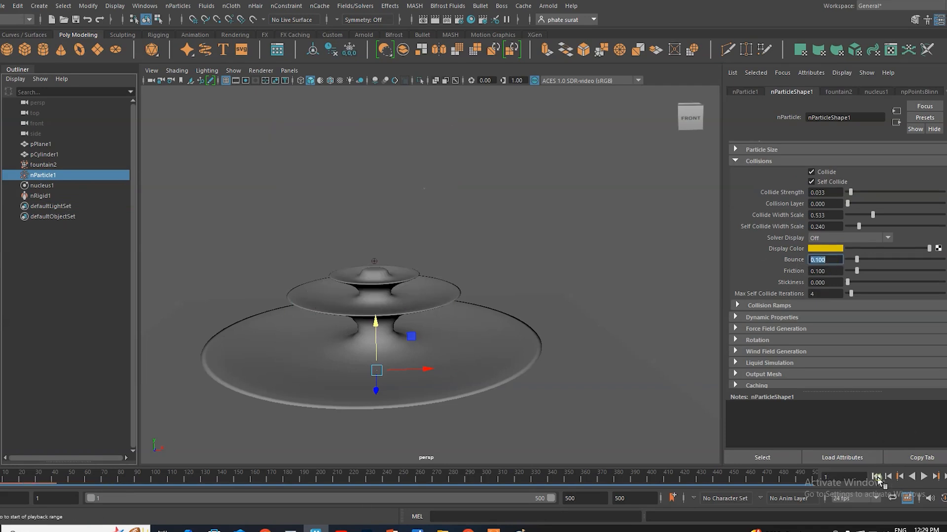
{"action": "left_click", "coordinate": [923, 478]}
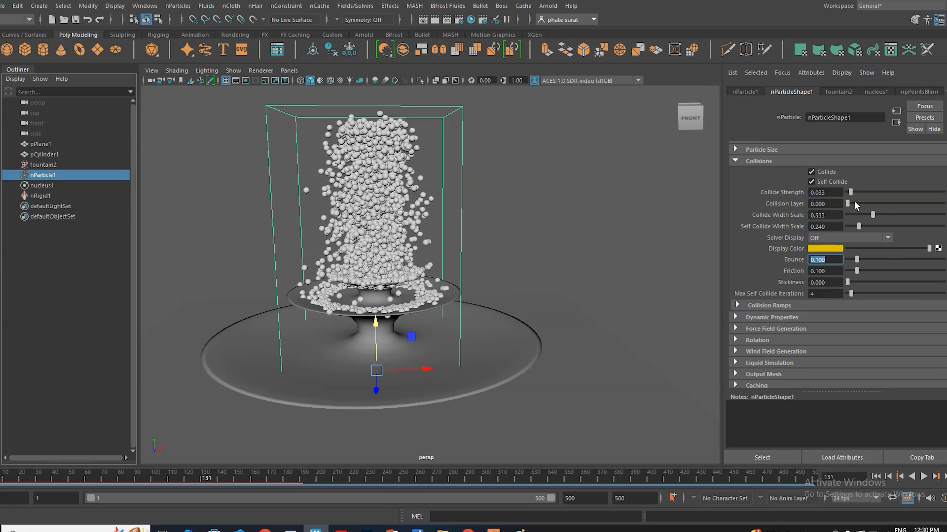
Step: Set the fountain2 emitter's rate to 500 particles per second
{"action": "left_click", "coordinate": [44, 166]}
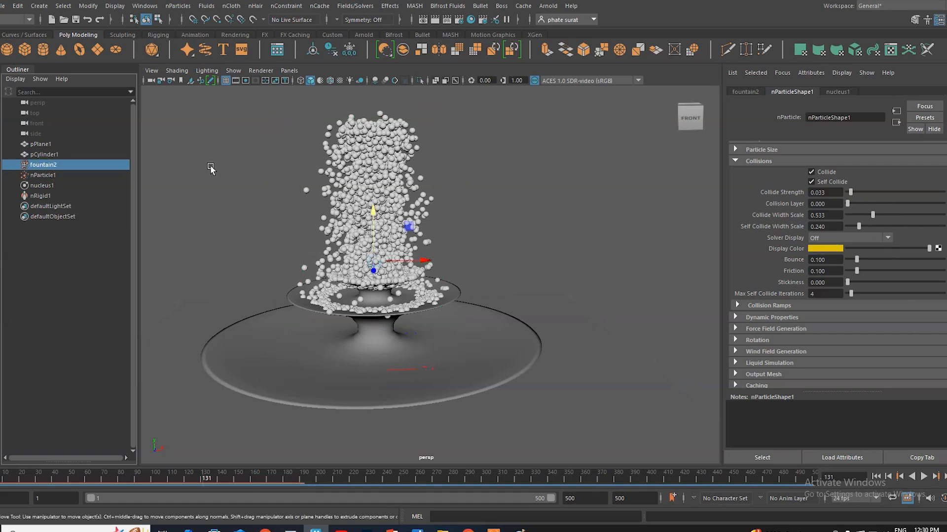
{"action": "scroll", "coordinate": [883, 177], "scroll_direction": "up", "scroll_amount": 2}
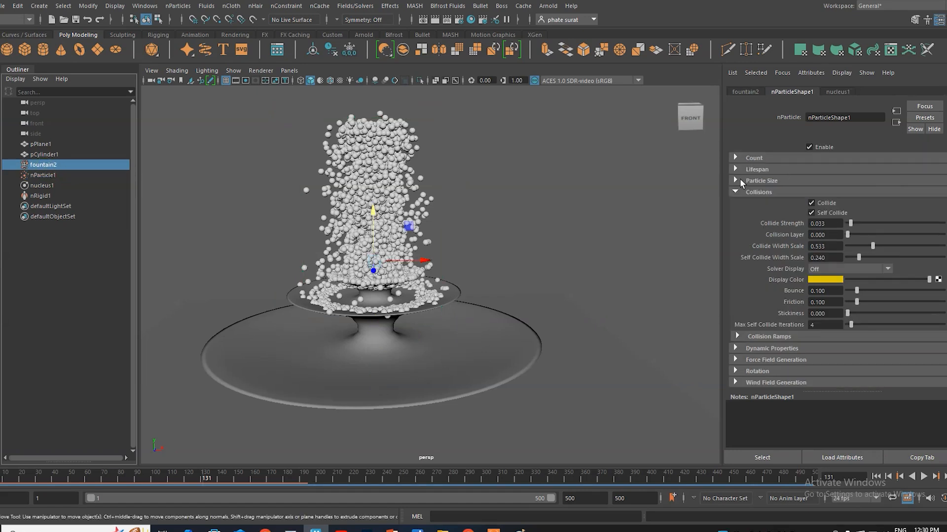
{"action": "left_click", "coordinate": [749, 92]}
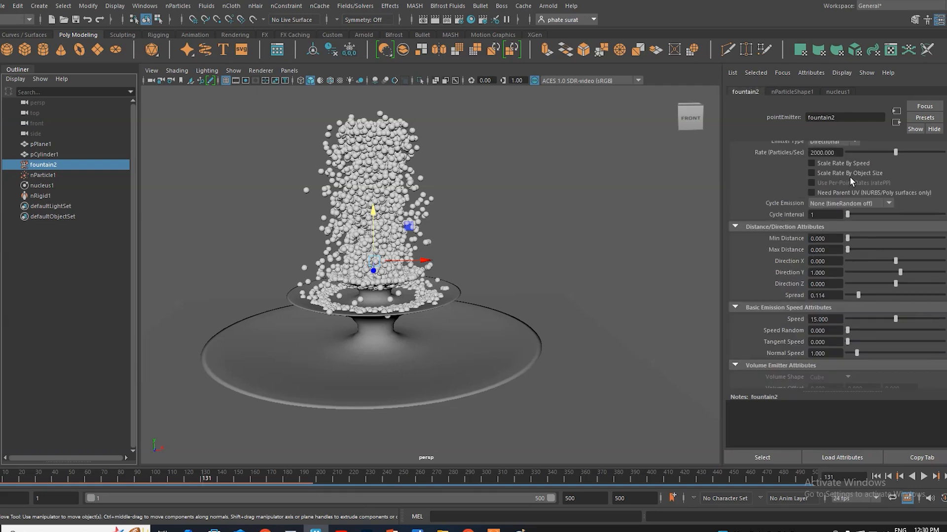
{"action": "double_click", "coordinate": [834, 153]}
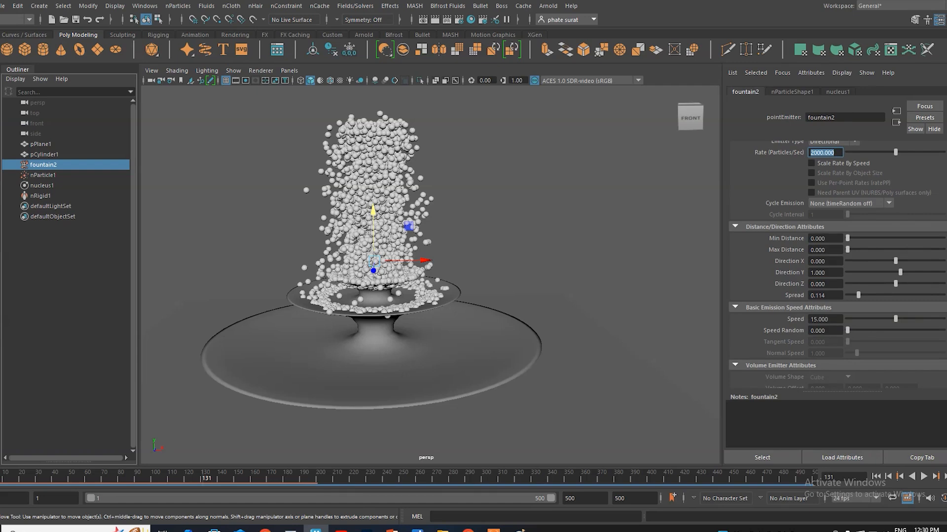
{"action": "type", "text": "500"}
{"action": "key", "text": "Return"}
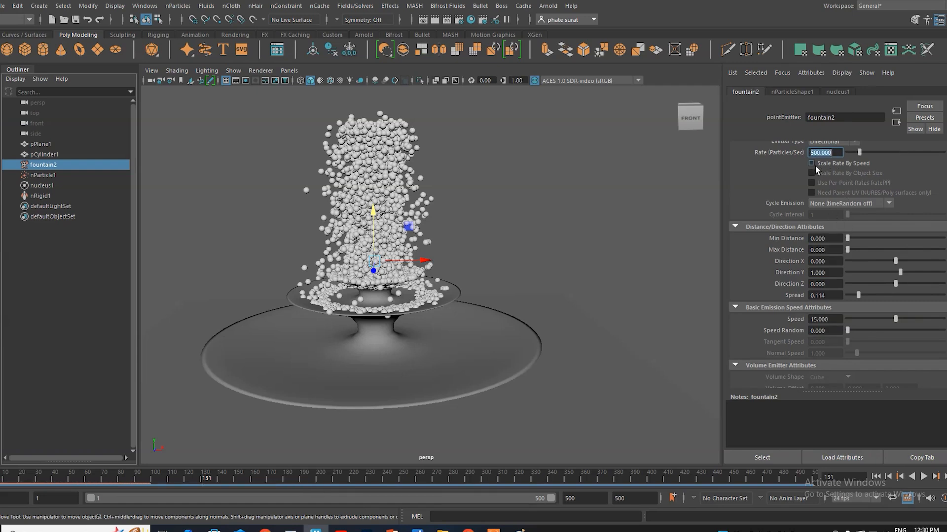
Step: Set the fountain2 emitter's rate to 2000 particles per second and enable Scale Rate By Speed
{"action": "type", "text": "2000"}
{"action": "key", "text": "Return"}
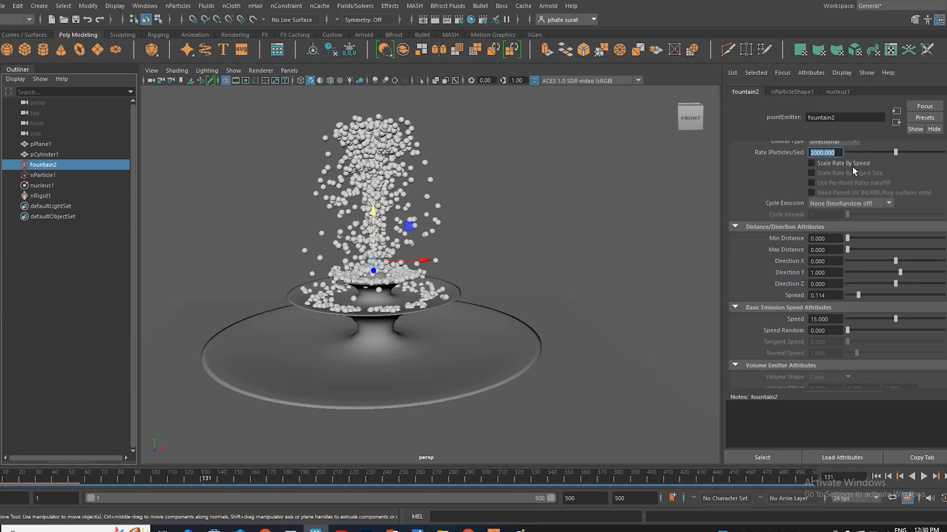
{"action": "left_click", "coordinate": [811, 162]}
Step: Replay the simulation from the first frame to check the particle stream at the 2000 rate with speed scaling
{"action": "left_click", "coordinate": [876, 476]}
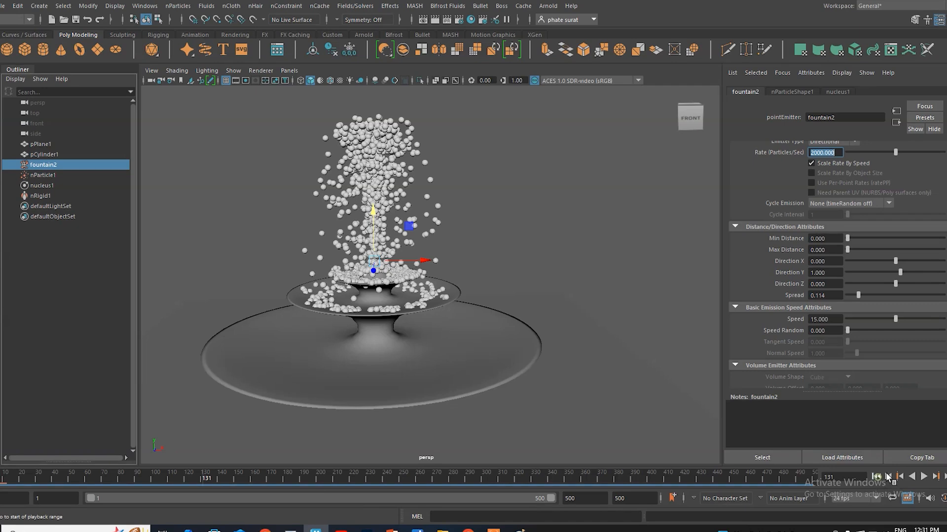
{"action": "left_click", "coordinate": [924, 477]}
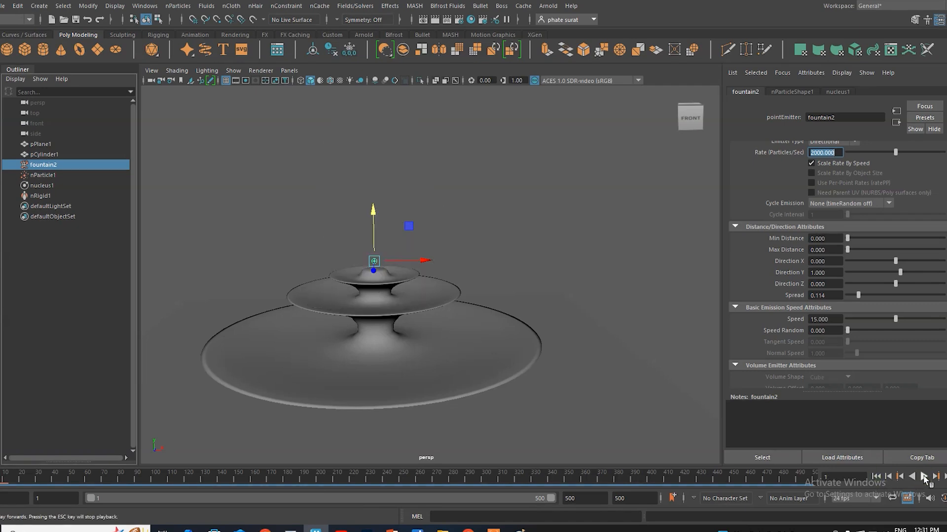
{"action": "left_click", "coordinate": [923, 477]}
{"action": "scroll", "coordinate": [373, 207], "scroll_direction": "up", "scroll_amount": 3}
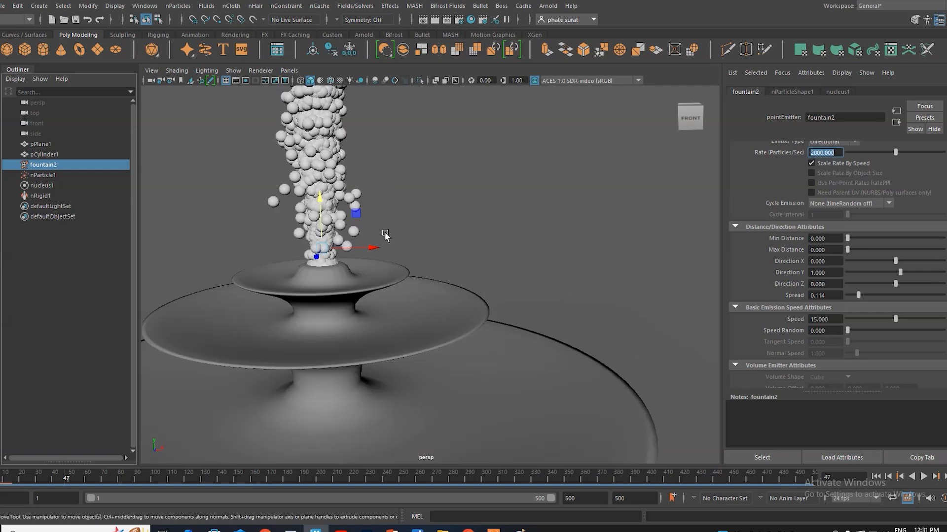
{"action": "scroll", "coordinate": [374, 255], "scroll_direction": "down", "scroll_amount": 2}
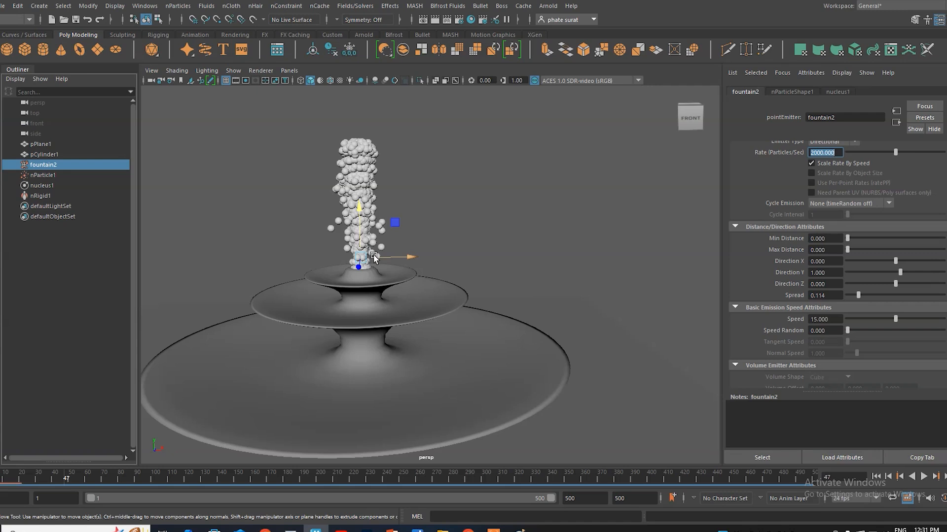
Step: Set the fountain2 emitter's rate to 500 particles per second and its emission speed to 10
{"action": "type", "text": "500"}
{"action": "key", "text": "Return"}
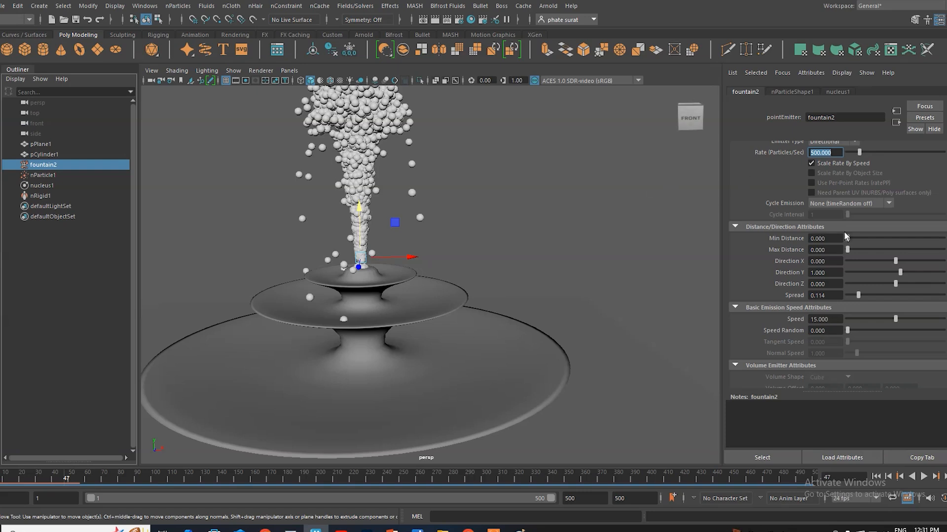
{"action": "left_click", "coordinate": [810, 320]}
{"action": "left_click_drag", "start_coordinate": [810, 319], "coordinate": [840, 319]}
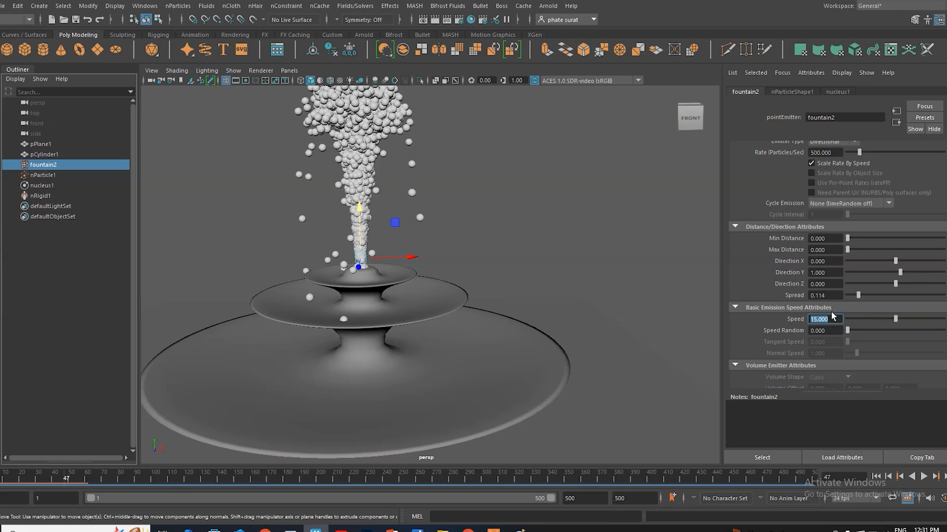
{"action": "type", "text": "01"}
{"action": "key", "text": "Return"}
Step: Replay the simulation from the first frame to check the height of the jet at emission speed 10
{"action": "left_click", "coordinate": [363, 223]}
{"action": "left_click", "coordinate": [877, 477]}
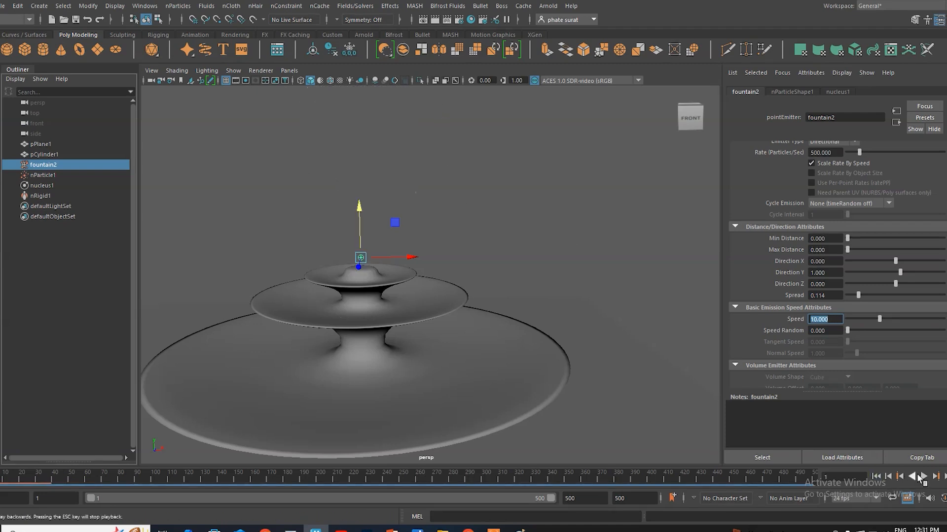
{"action": "left_click", "coordinate": [923, 477]}
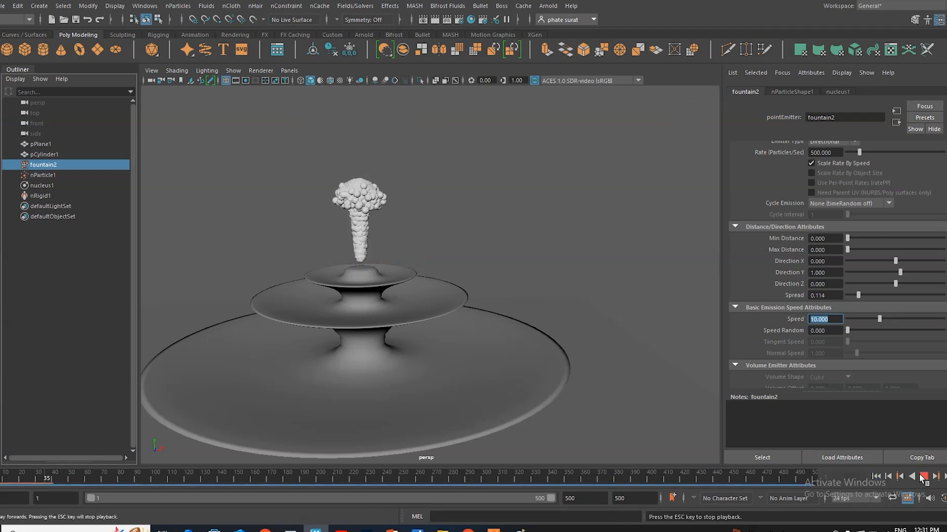
{"action": "left_click", "coordinate": [923, 478]}
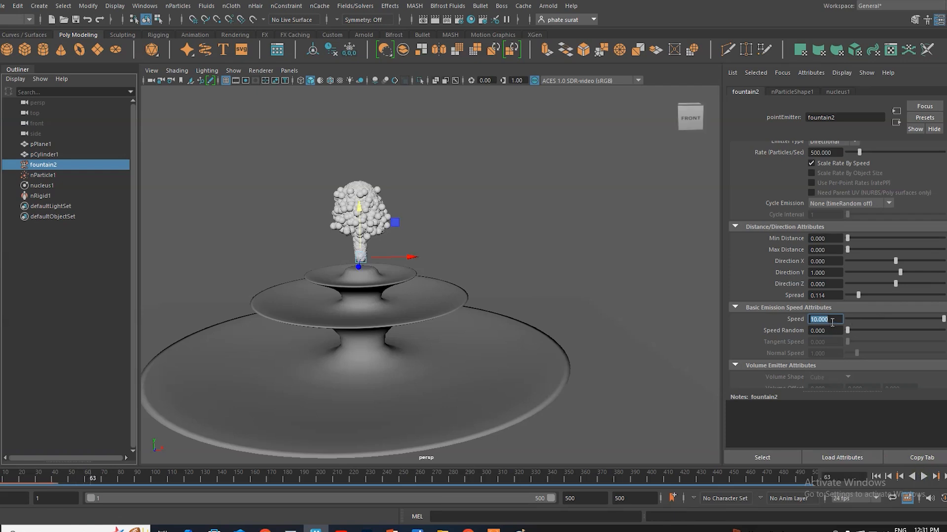
Step: Set the fountain2 emitter's emission speed to 15 and its Speed Random to 1
{"action": "type", "text": "15"}
{"action": "key", "text": "Return"}
{"action": "left_click", "coordinate": [827, 331]}
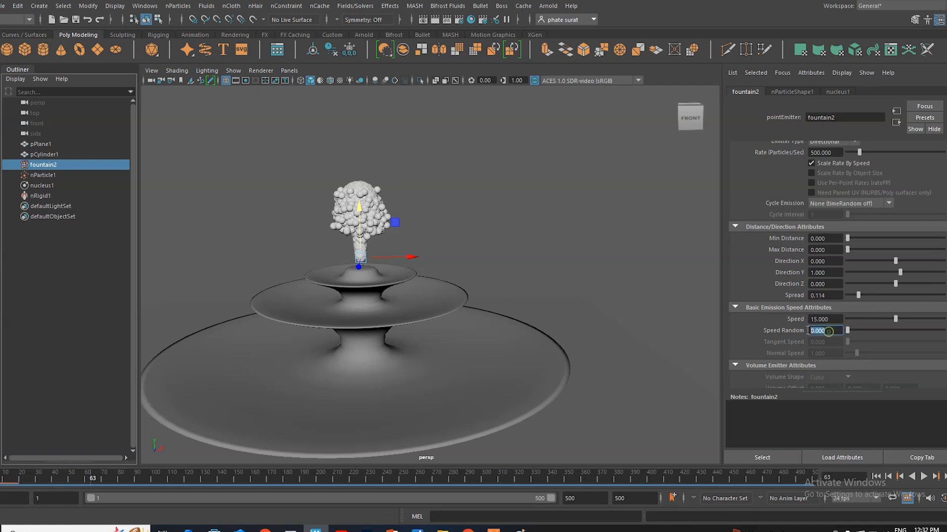
{"action": "type", "text": "1"}
{"action": "key", "text": "Return"}
Step: Set the fountain2 emitter's rate to 200 particles per second
{"action": "left_click", "coordinate": [826, 152]}
{"action": "type", "text": "200"}
{"action": "key", "text": "Return"}
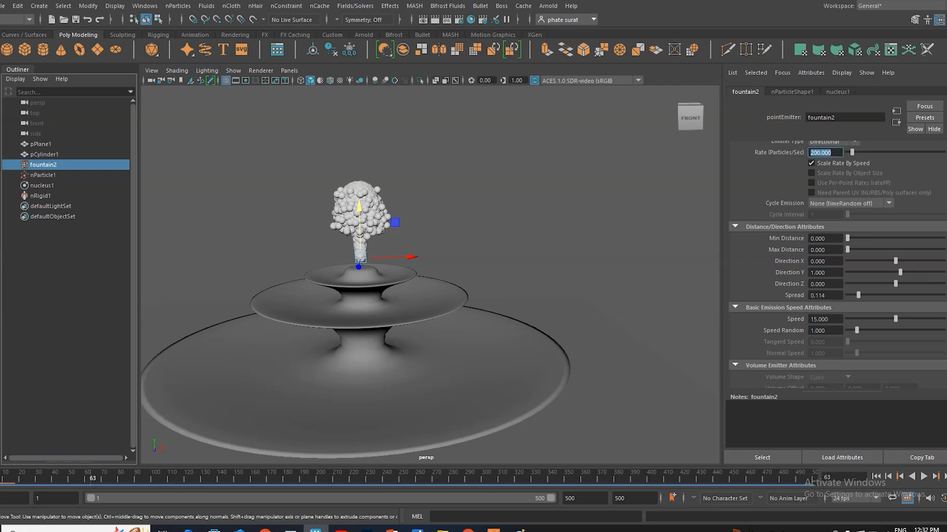
Step: Replay the simulation to check the jet with the randomized speed and 200 rate, and return to the first frame
{"action": "left_click", "coordinate": [876, 477]}
{"action": "left_click", "coordinate": [924, 477]}
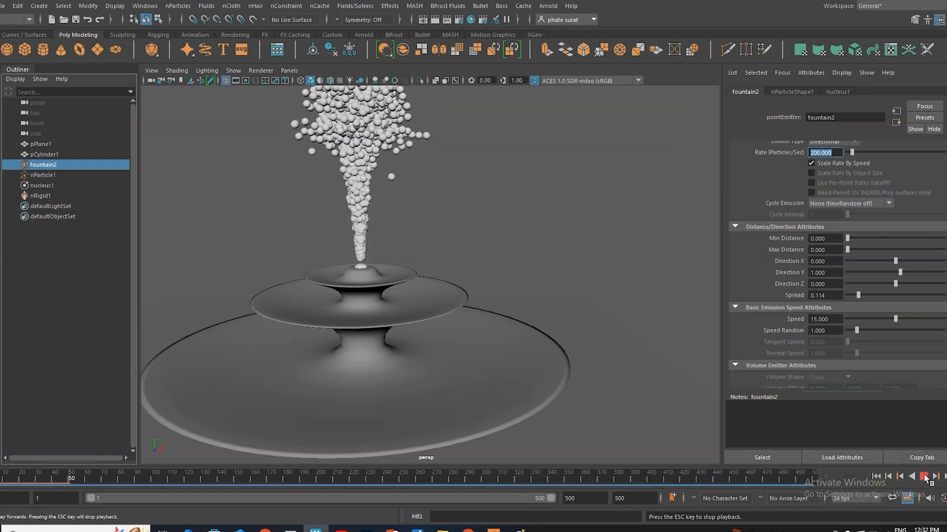
{"action": "left_click", "coordinate": [924, 476]}
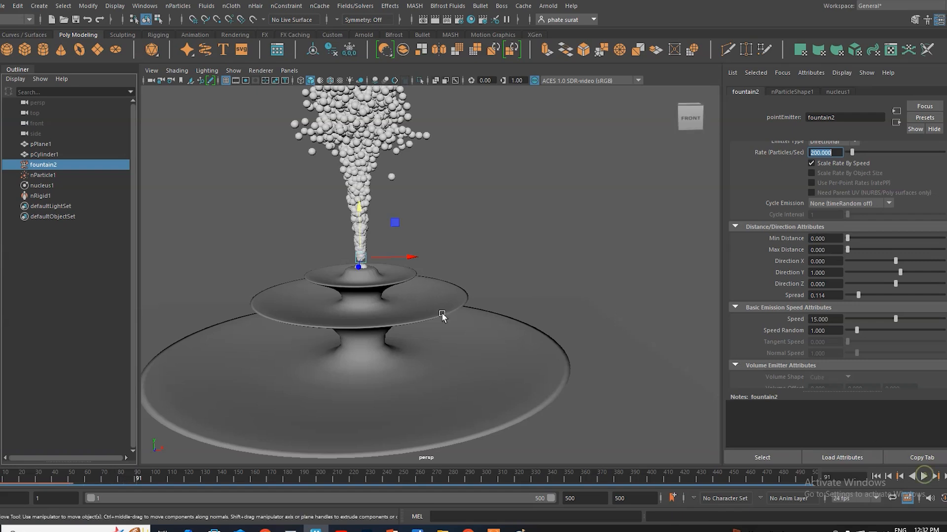
{"action": "scroll", "coordinate": [522, 318], "scroll_direction": "down", "scroll_amount": 3}
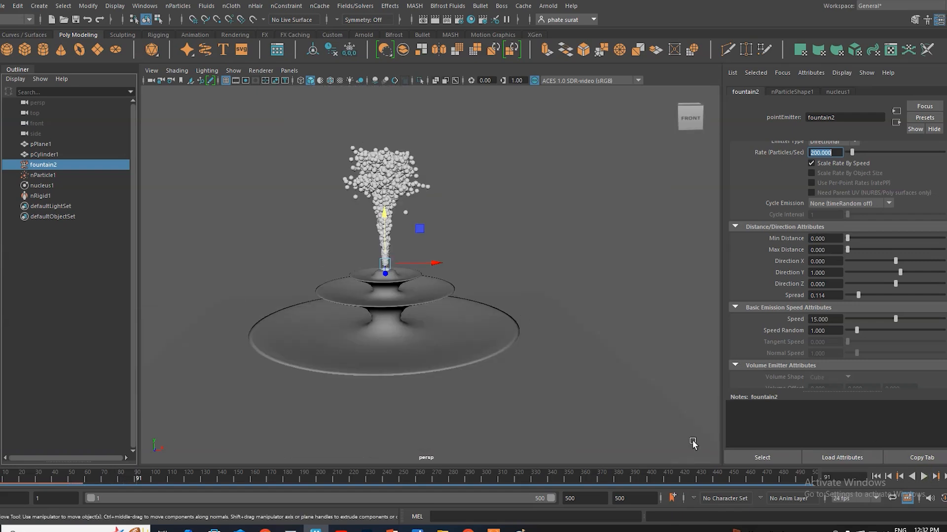
{"action": "left_click", "coordinate": [876, 477]}
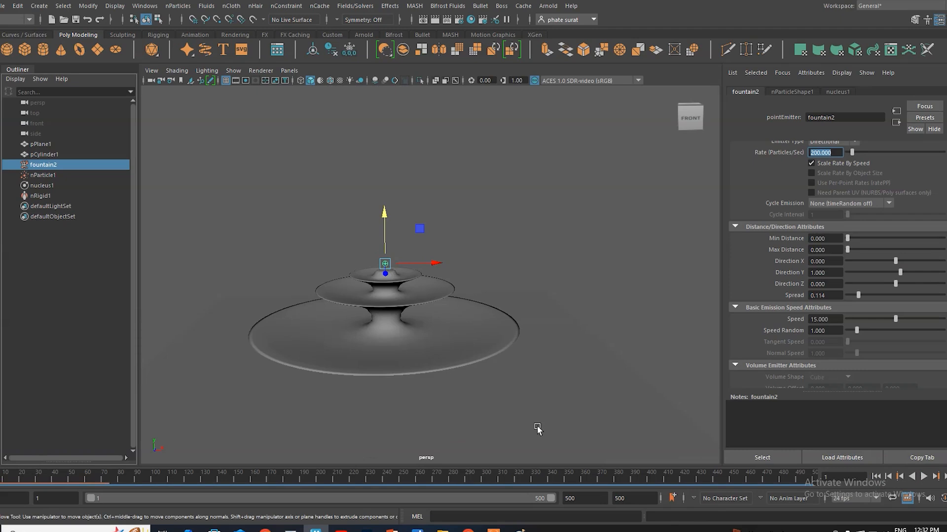
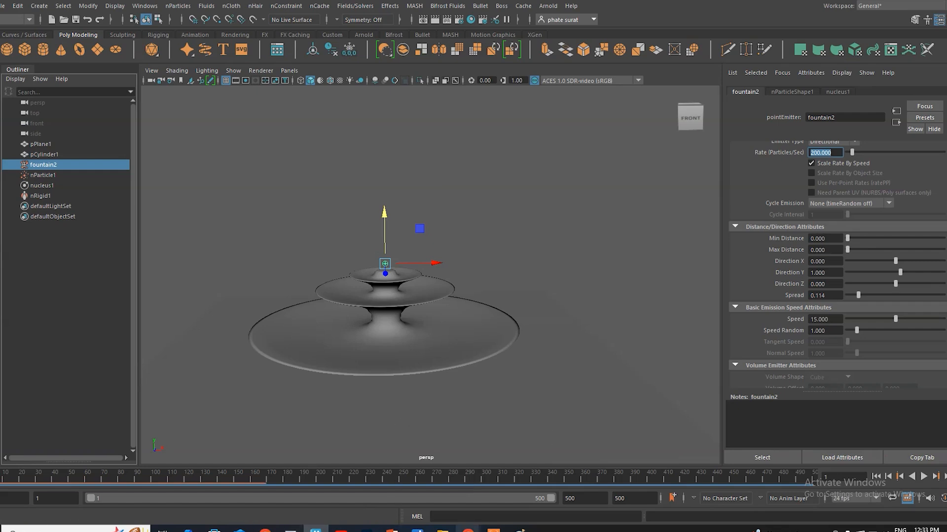
Step: Switch to the browser's "irrigation motor" results and examine the diesel engine pump and outlet farm water pump images
{"action": "mouse_move", "coordinate": [467, 529]}
{"action": "left_click", "coordinate": [404, 495]}
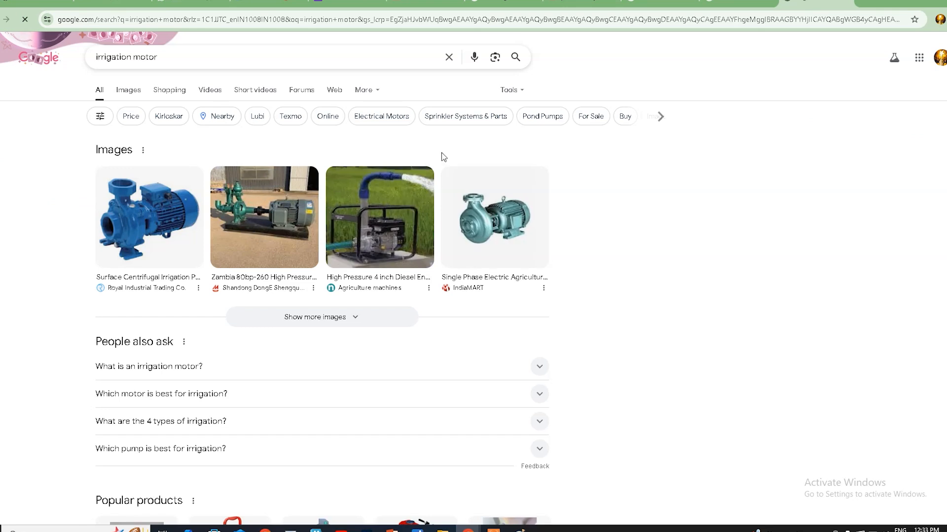
{"action": "left_click", "coordinate": [379, 210]}
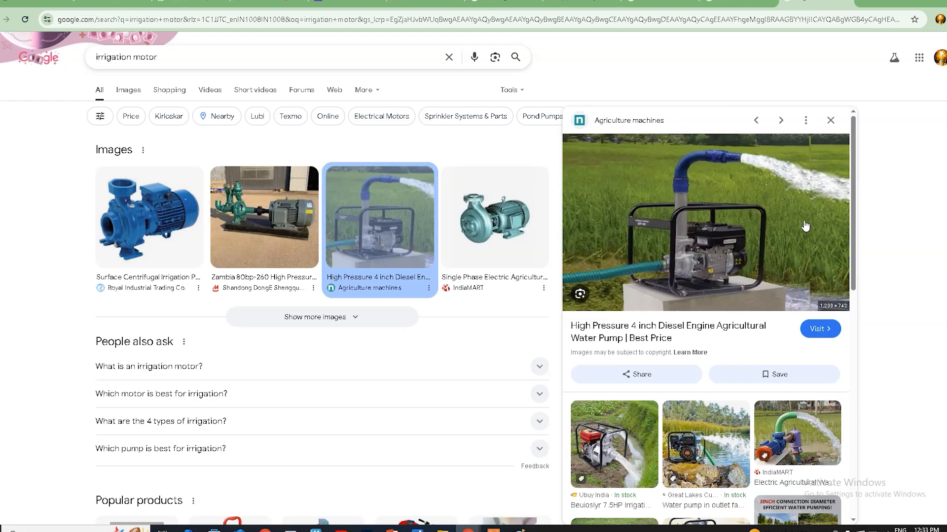
{"action": "scroll", "coordinate": [762, 247], "scroll_direction": "down", "scroll_amount": 3}
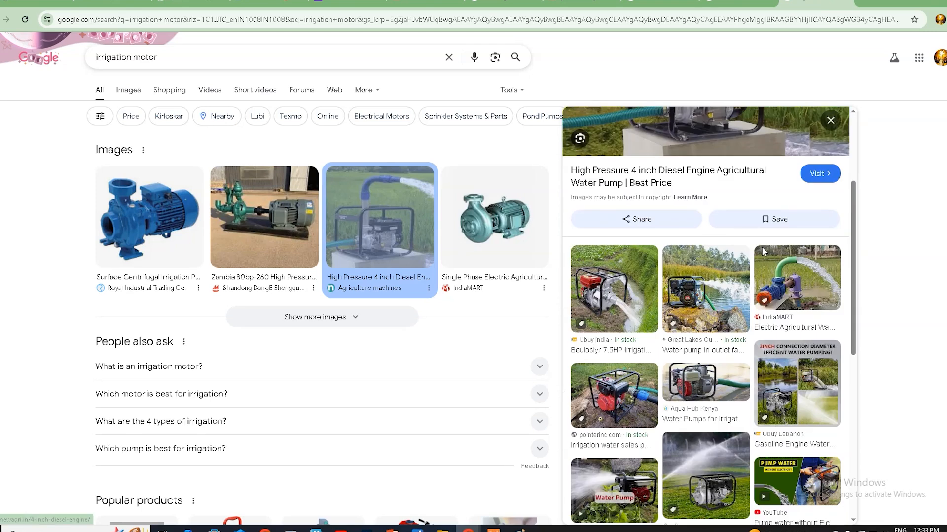
{"action": "left_click", "coordinate": [706, 300]}
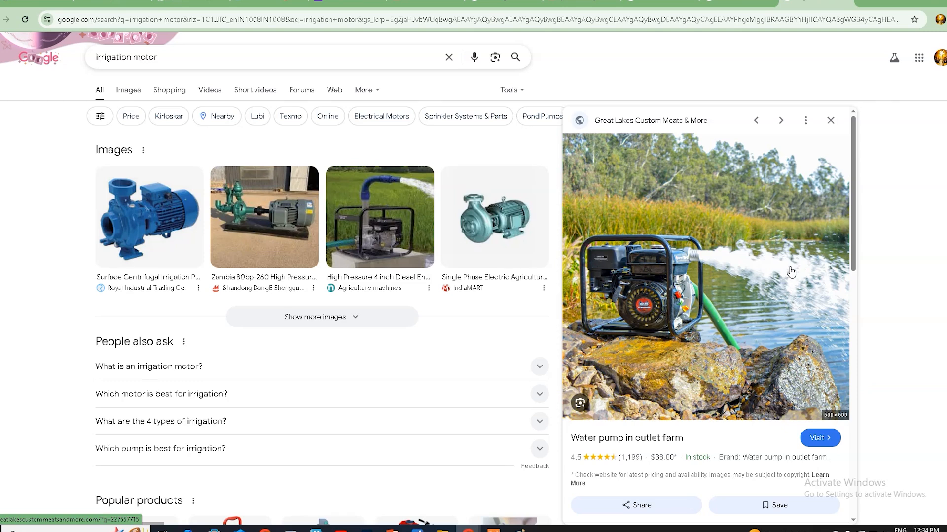
Step: Bring up the YouTube video "DYNAMICS FX DEMOREEL - VOL 1" and pause it on the car in the broken road
{"action": "left_click", "coordinate": [867, 2]}
{"action": "left_click", "coordinate": [270, 222]}
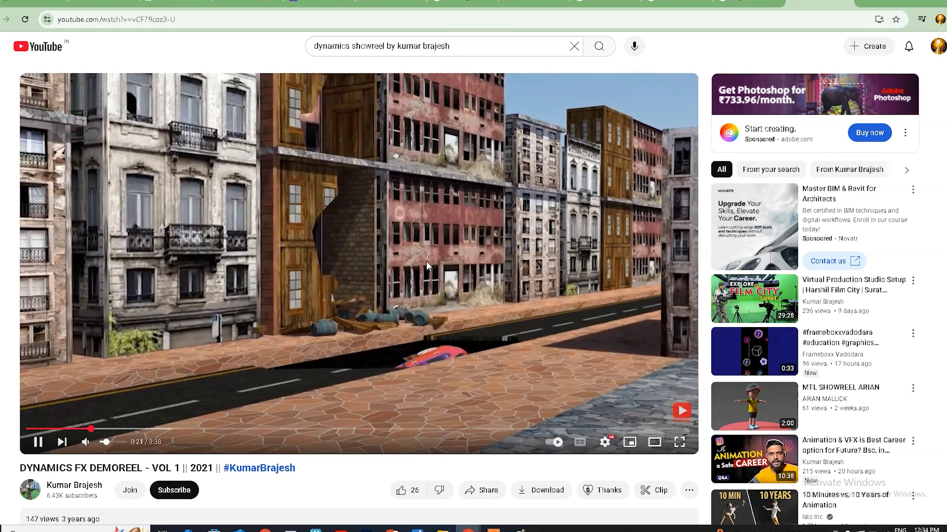
{"action": "left_click", "coordinate": [426, 261]}
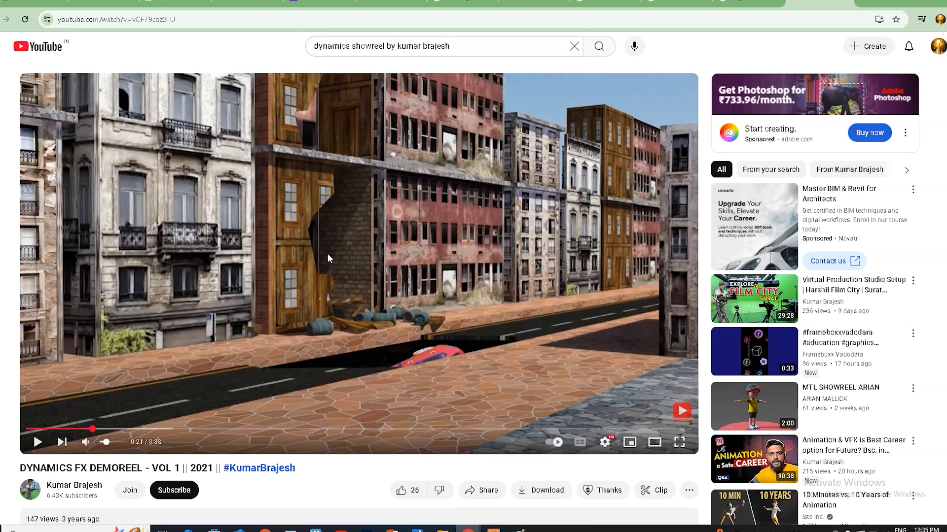
Step: Review the demoreel's collapsing tower, shattering building and gun flame shots, pausing and replaying the building and flame sections
{"action": "left_click", "coordinate": [96, 409]}
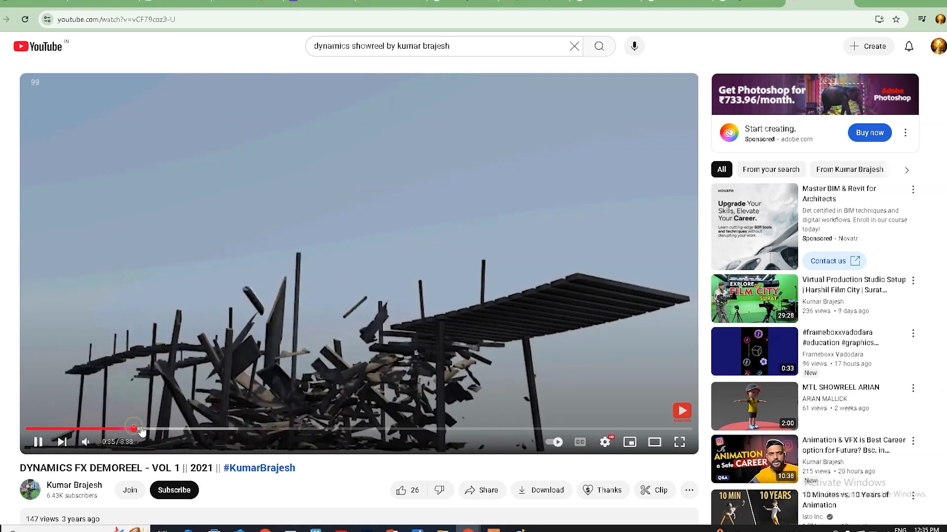
{"action": "left_click", "coordinate": [137, 430]}
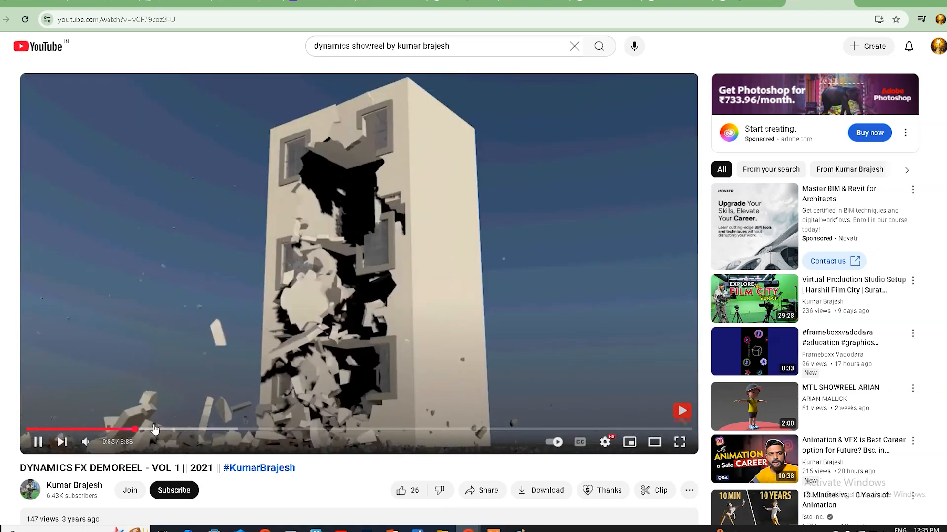
{"action": "left_click", "coordinate": [159, 430]}
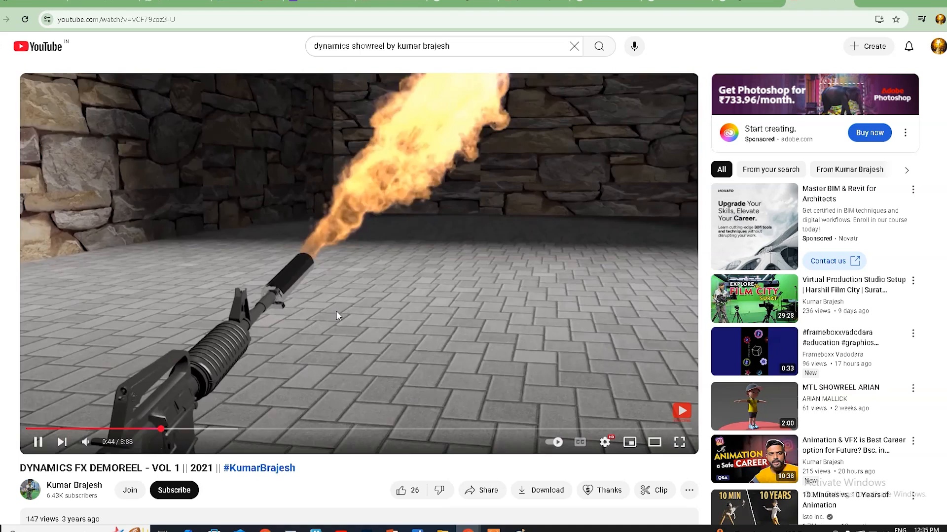
{"action": "left_click", "coordinate": [154, 430]}
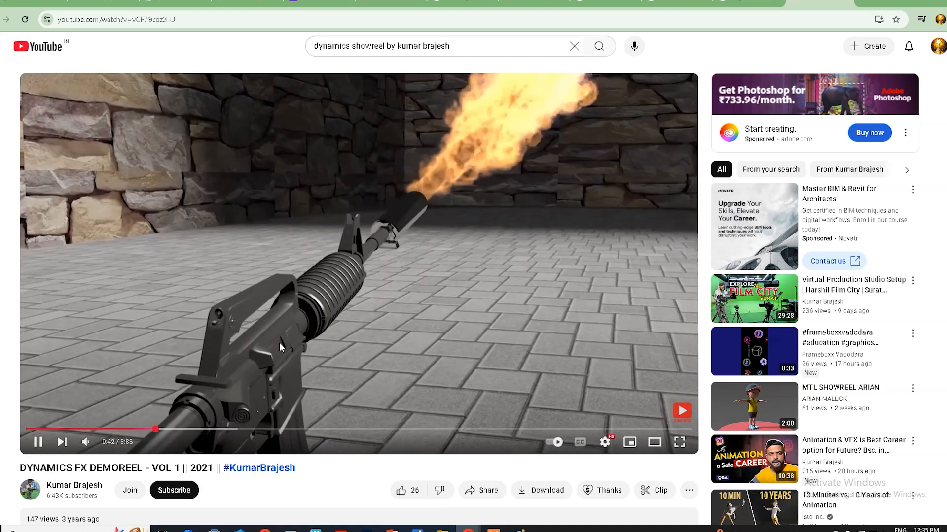
{"action": "left_click", "coordinate": [356, 180]}
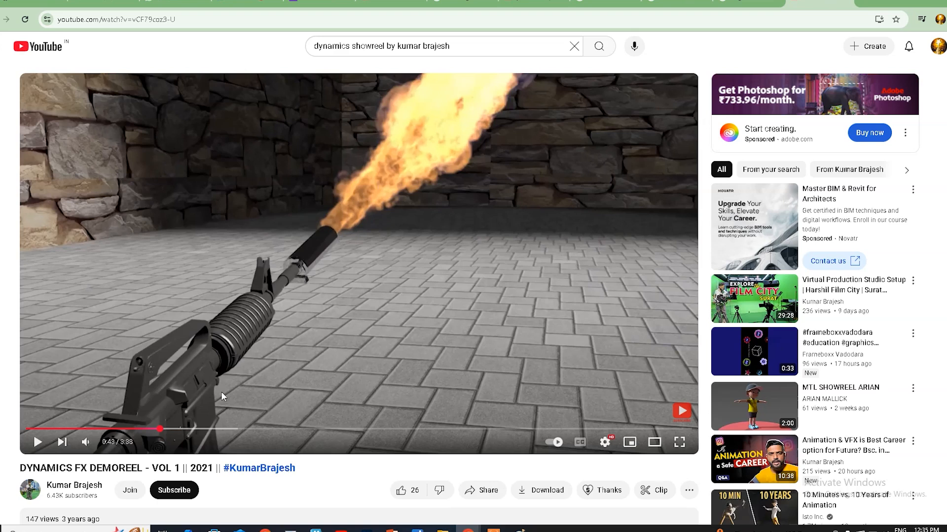
{"action": "left_click", "coordinate": [141, 429]}
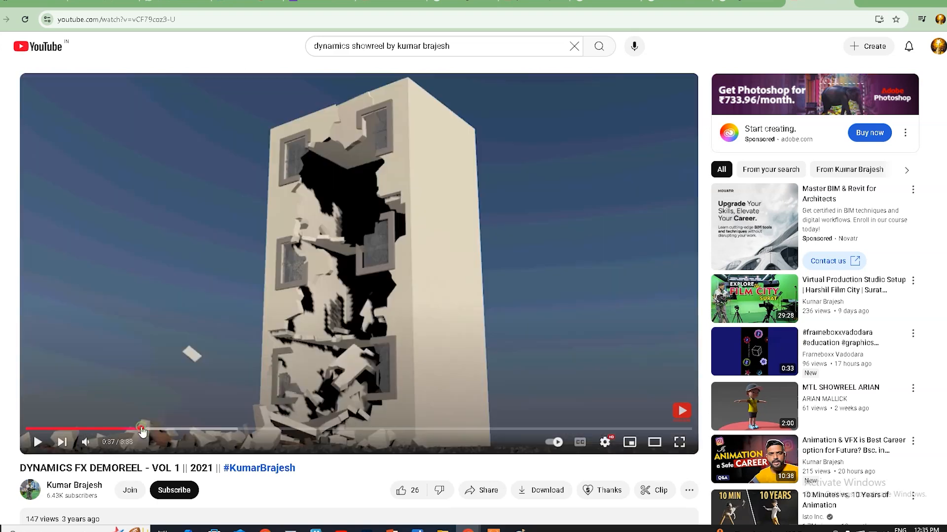
{"action": "left_click", "coordinate": [395, 279]}
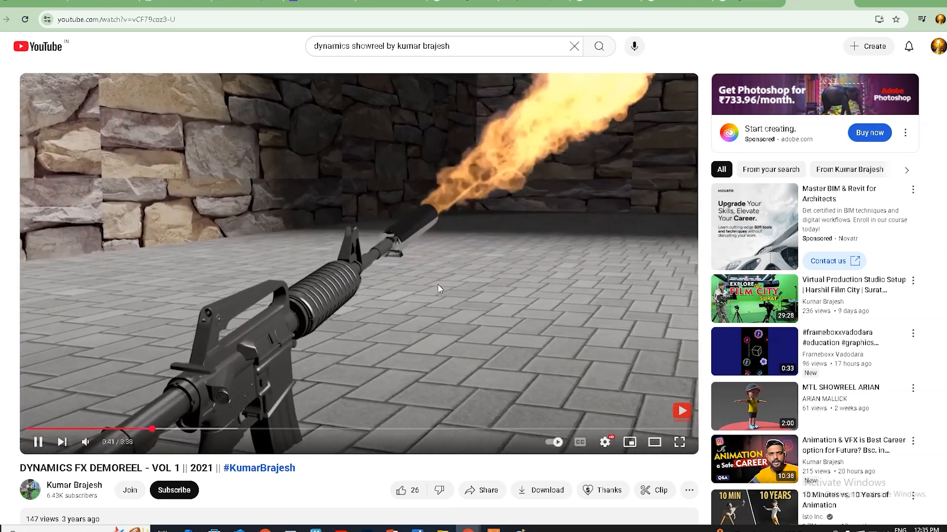
{"action": "left_click", "coordinate": [439, 289]}
{"action": "left_click", "coordinate": [439, 288]}
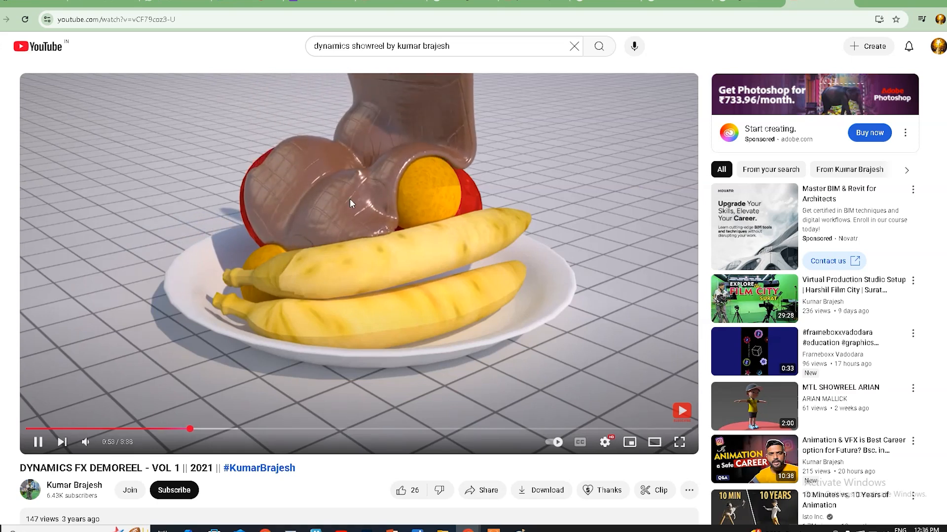
Step: Review the demoreel's liquid chocolate, white cream, pool table, green cube and hanging chain shots
{"action": "left_click", "coordinate": [384, 206]}
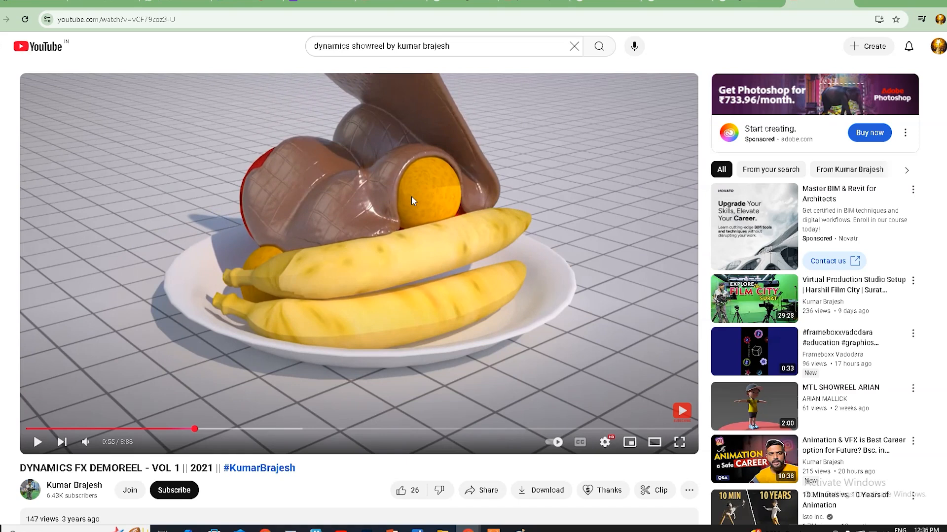
{"action": "left_click", "coordinate": [213, 429]}
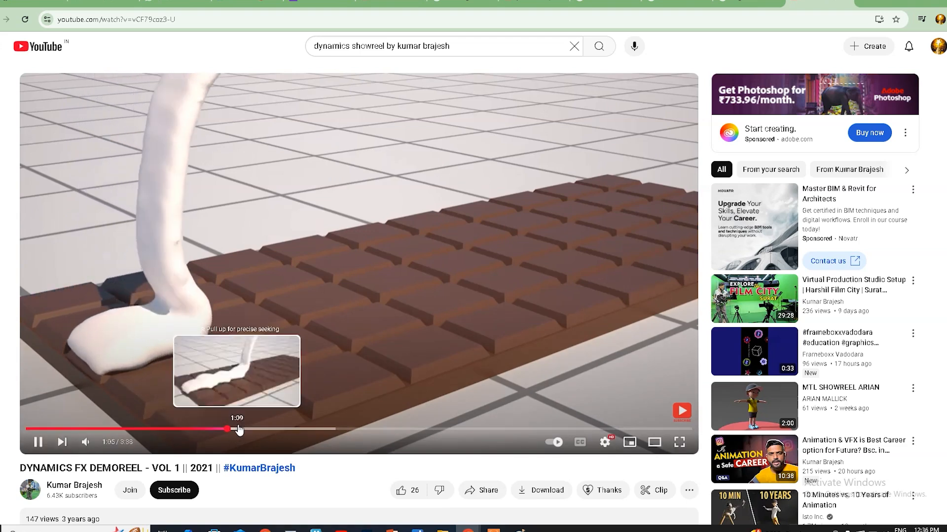
{"action": "left_click", "coordinate": [237, 430]}
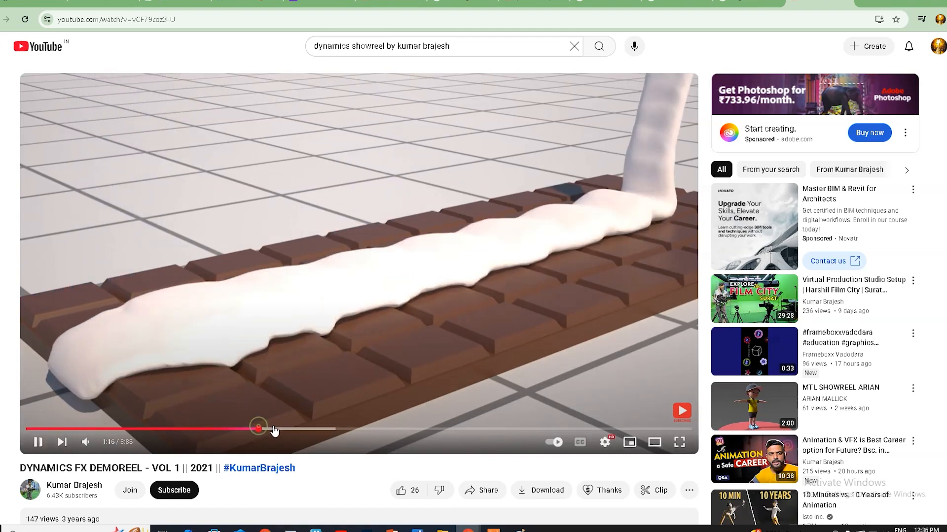
{"action": "left_click", "coordinate": [274, 430]}
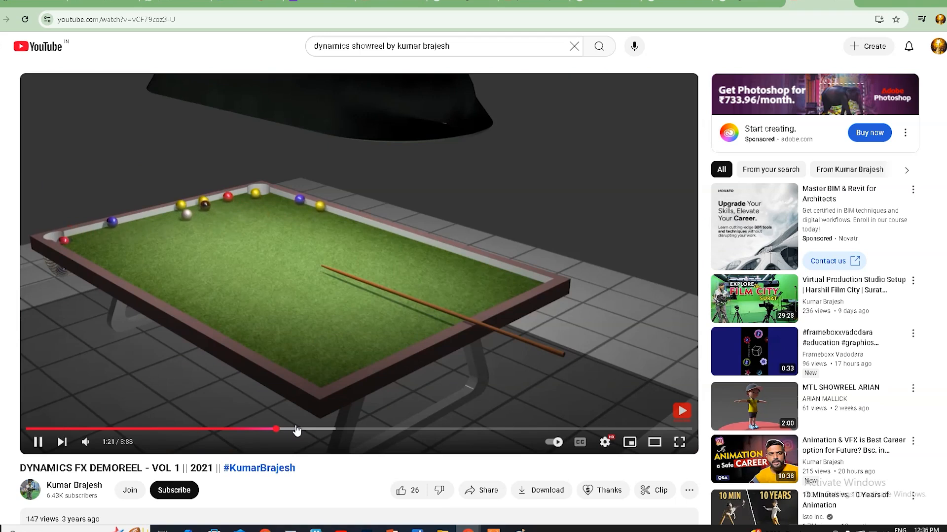
{"action": "left_click_drag", "start_coordinate": [295, 430], "coordinate": [329, 433]}
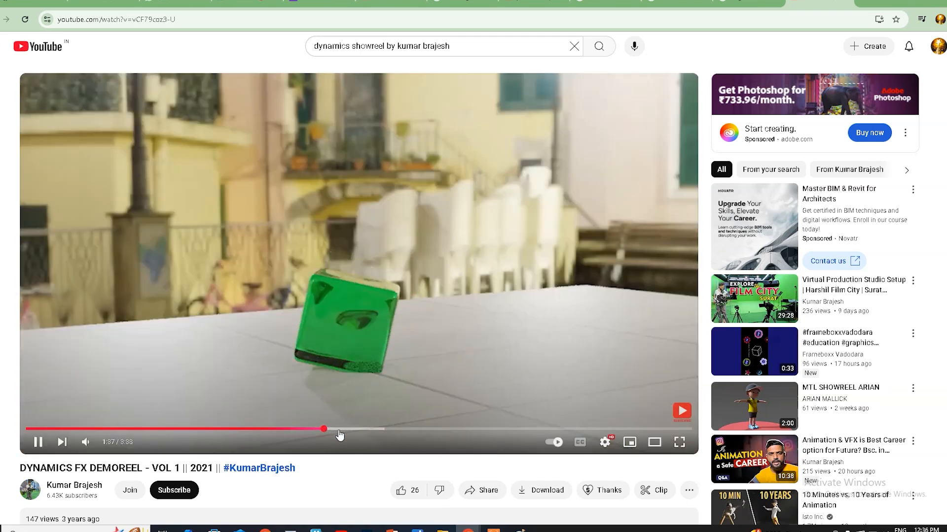
{"action": "left_click", "coordinate": [361, 430]}
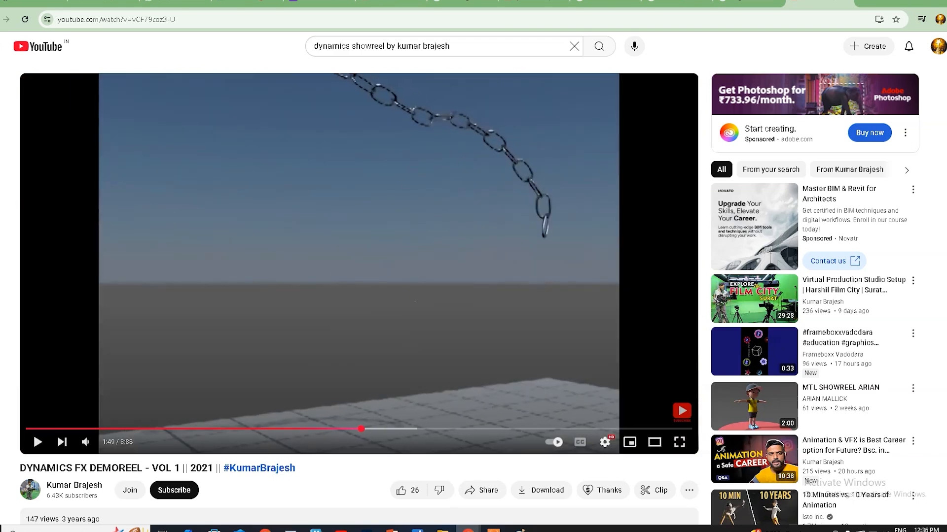
Step: Switch back to Maya and play the fountain simulation to examine how the particles collide with the tiers, stopping playback
{"action": "left_click", "coordinate": [913, 0]}
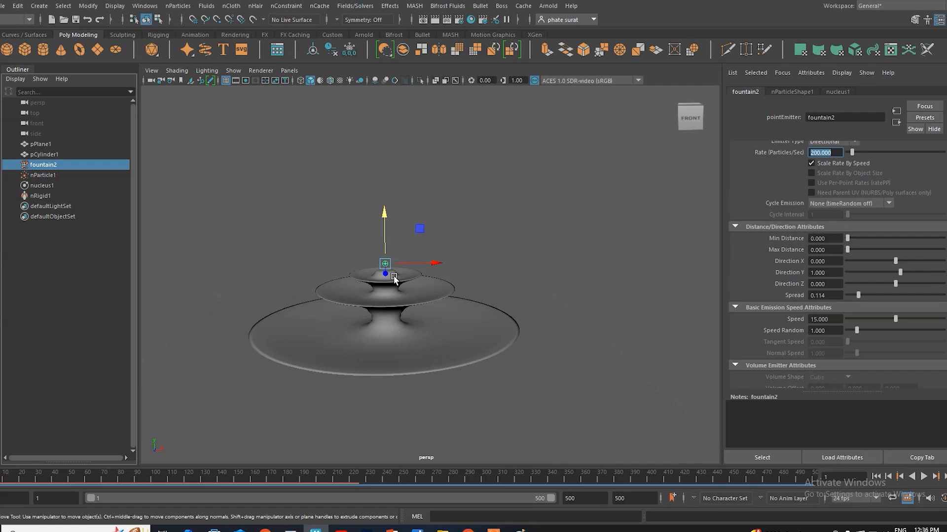
{"action": "left_click", "coordinate": [923, 477]}
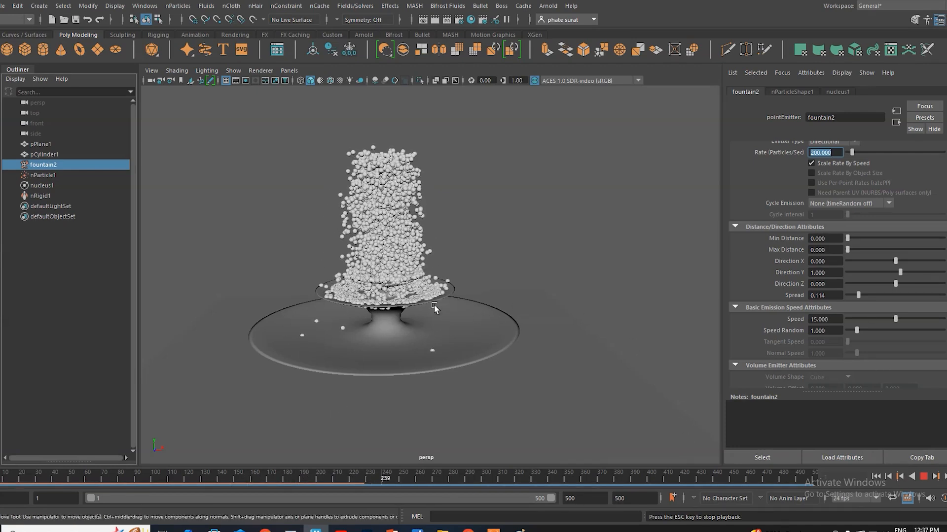
{"action": "key", "text": "Escape"}
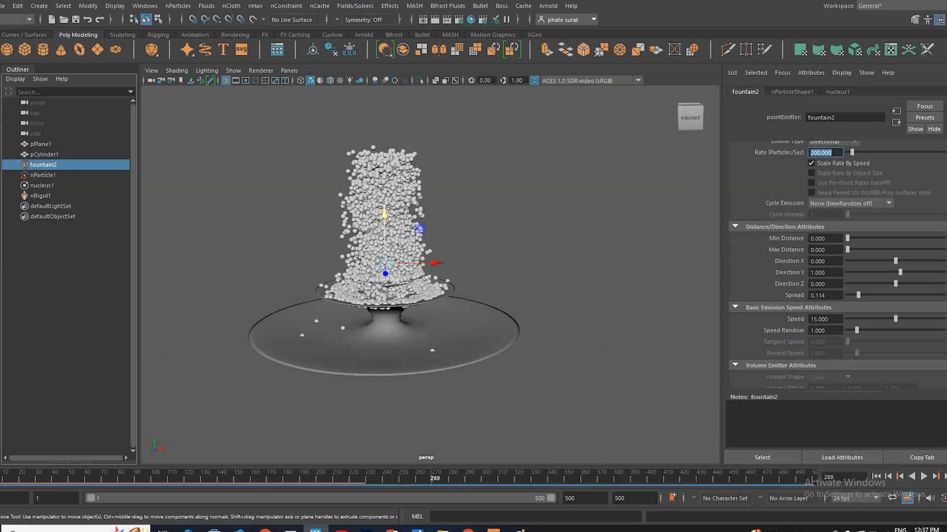
Step: Set the friction of the fountain mesh's nRigidShape1 collider to 0
{"action": "left_click", "coordinate": [44, 197]}
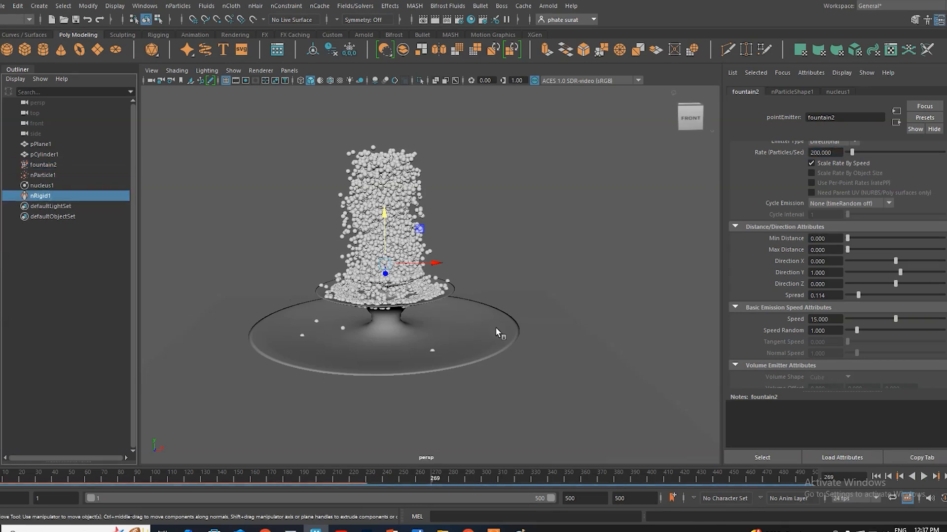
{"action": "left_click", "coordinate": [351, 360]}
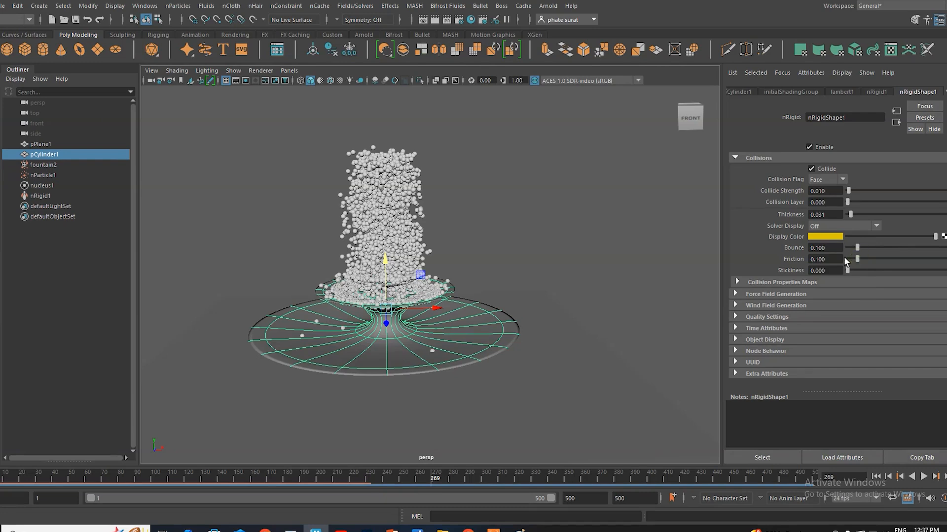
{"action": "left_click_drag", "start_coordinate": [858, 260], "coordinate": [855, 260]}
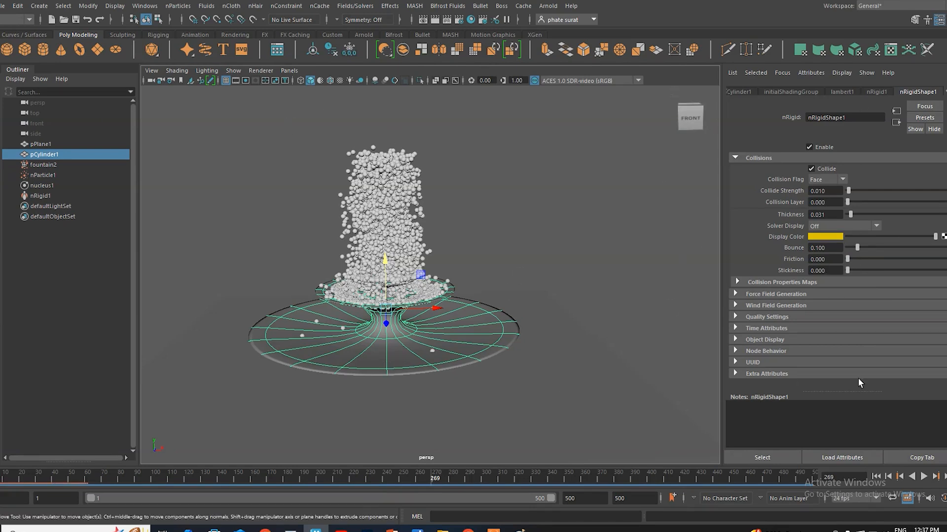
Step: Replay the simulation from the first frame to check the frictionless collider, and return to the first frame
{"action": "left_click", "coordinate": [876, 476]}
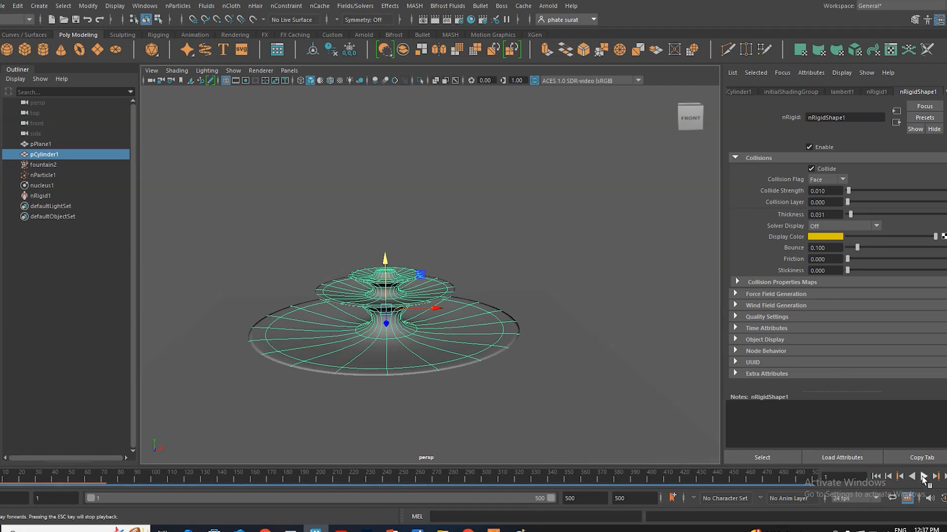
{"action": "left_click", "coordinate": [923, 477]}
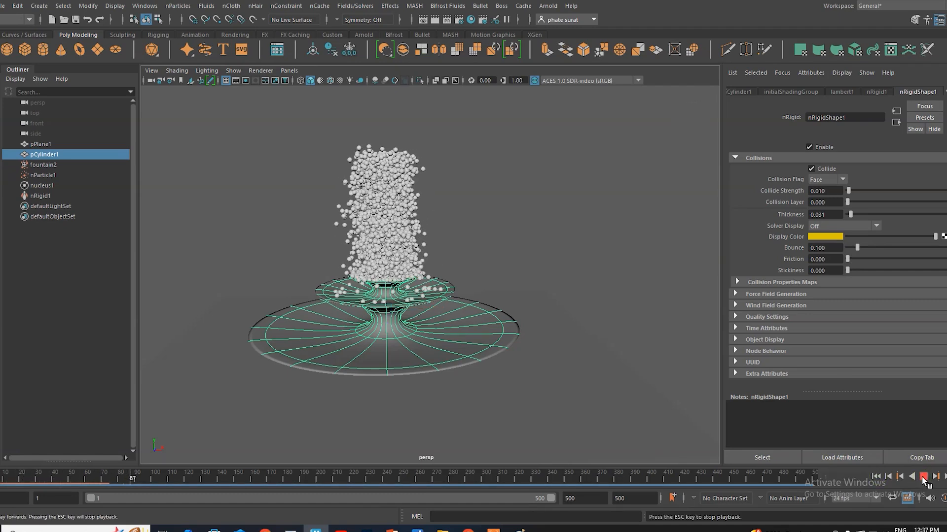
{"action": "left_click", "coordinate": [923, 479]}
{"action": "mouse_move", "coordinate": [9, 480]}
{"action": "left_mouse_down"}
{"action": "mouse_move", "coordinate": [143, 479]}
{"action": "mouse_move", "coordinate": [0, 480]}
{"action": "left_mouse_up"}
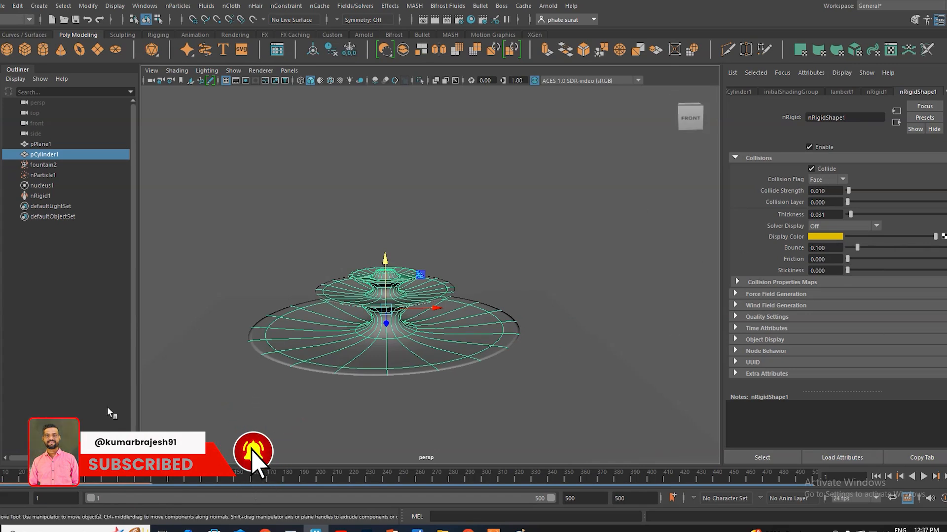
Step: Set the fountain2 emitter's rate to 150 particles per second and its spread to 0.2
{"action": "left_click", "coordinate": [76, 197]}
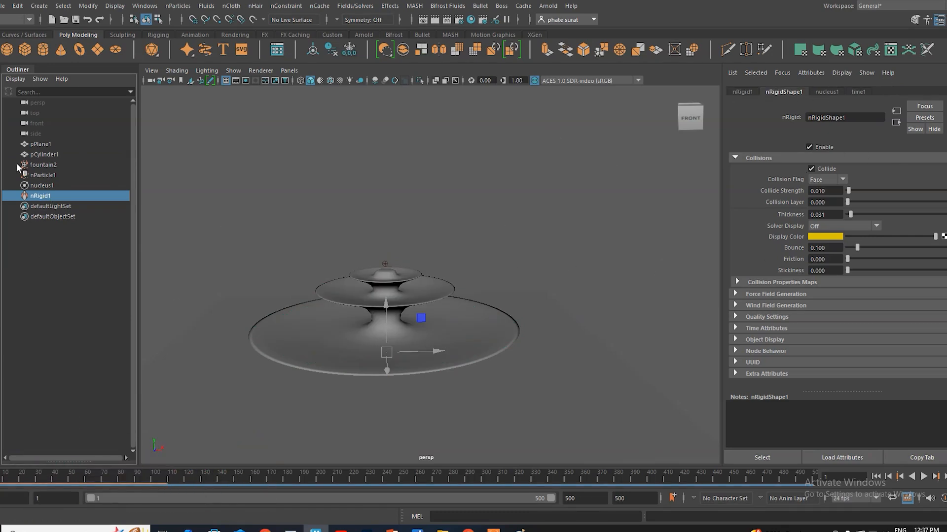
{"action": "left_click", "coordinate": [43, 165]}
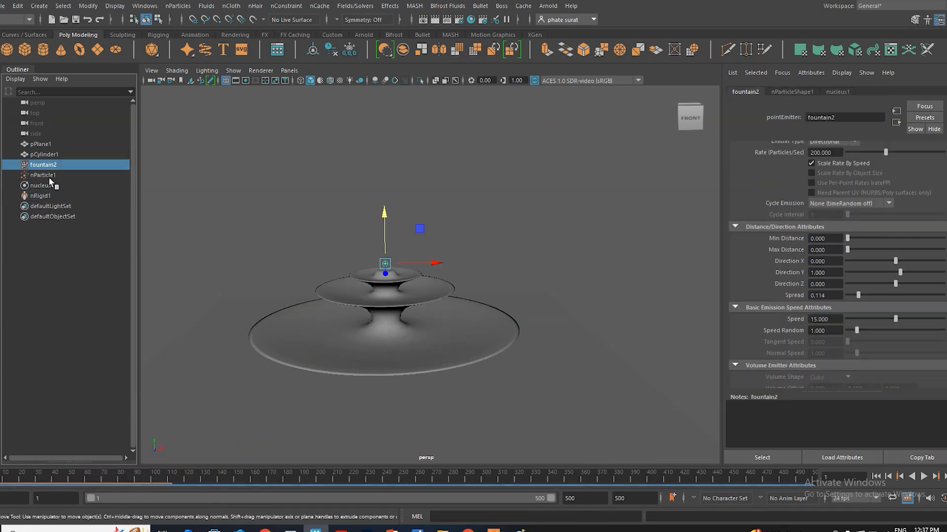
{"action": "scroll", "coordinate": [797, 197], "scroll_direction": "up", "scroll_amount": 3}
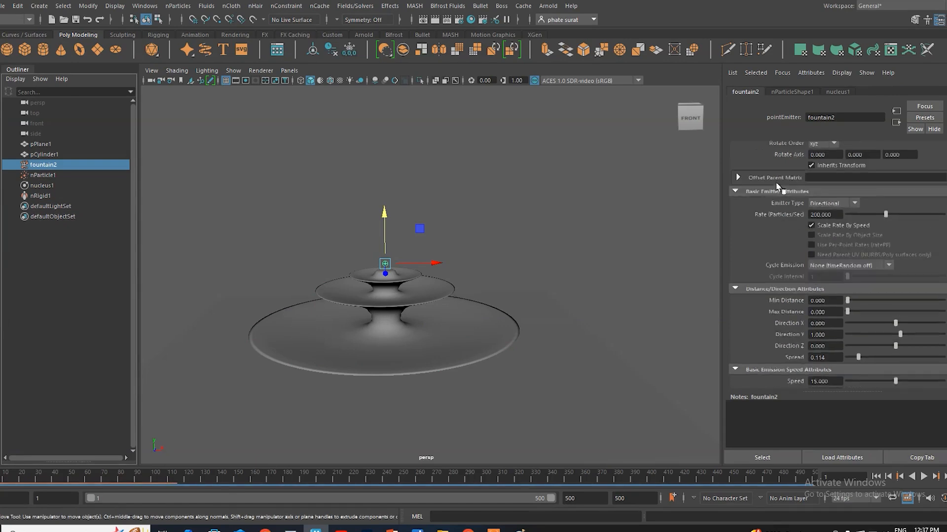
{"action": "left_click_drag", "start_coordinate": [835, 216], "coordinate": [807, 214]}
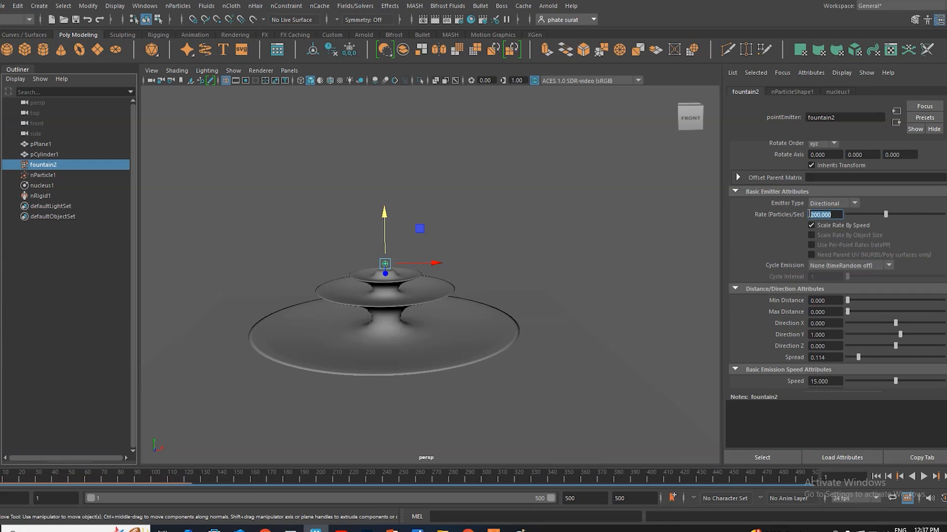
{"action": "type", "text": "150"}
{"action": "left_click_drag", "start_coordinate": [833, 358], "coordinate": [799, 357]}
{"action": "type", "text": ".2"}
{"action": "key", "text": "Return"}
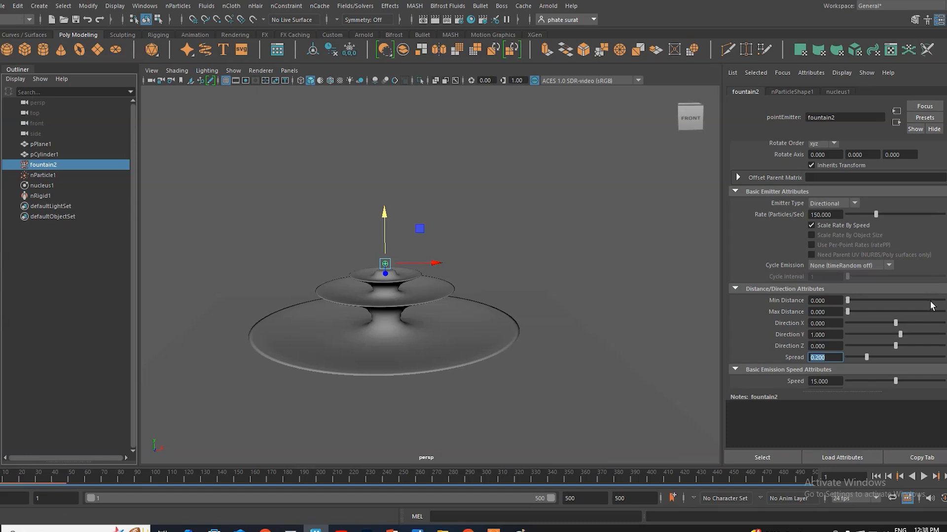
Step: Play the simulation to check the spray with the adjusted emitter, stop at frame 126 and scrub back to frame 48
{"action": "scroll", "coordinate": [932, 305], "scroll_direction": "down", "scroll_amount": 3}
{"action": "scroll", "coordinate": [931, 305], "scroll_direction": "down", "scroll_amount": 1}
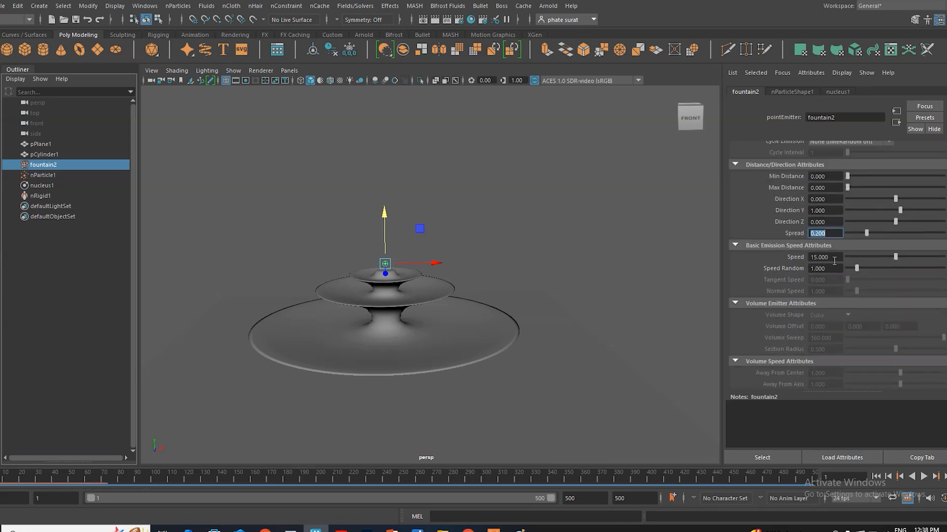
{"action": "scroll", "coordinate": [859, 306], "scroll_direction": "down", "scroll_amount": 5}
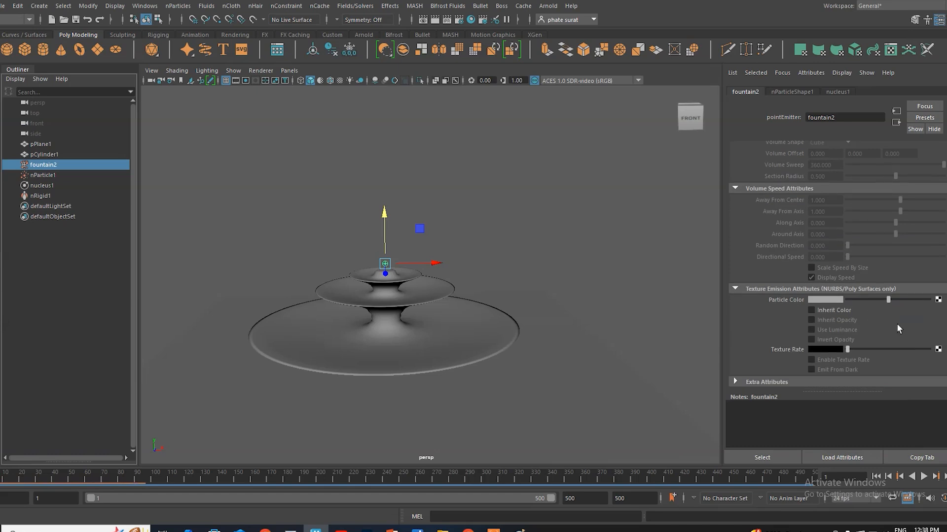
{"action": "scroll", "coordinate": [896, 323], "scroll_direction": "up", "scroll_amount": 10}
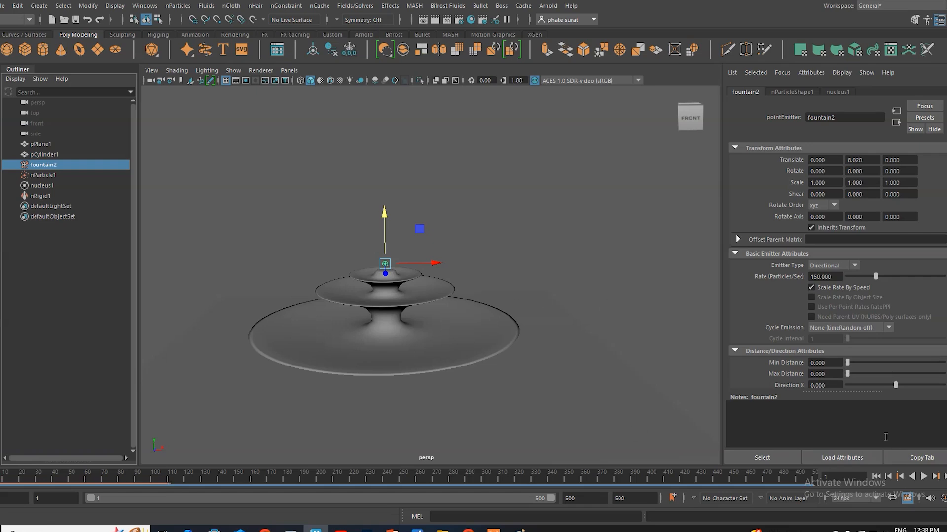
{"action": "left_click", "coordinate": [924, 477]}
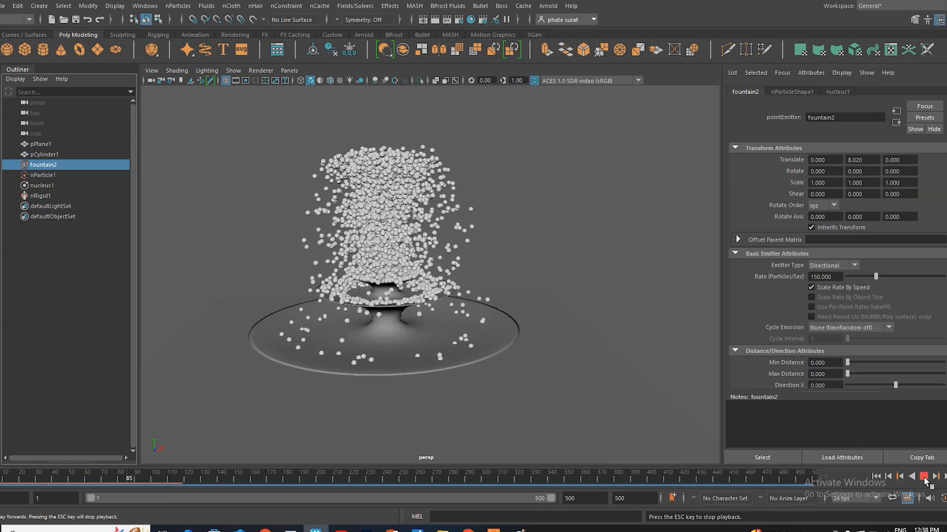
{"action": "left_click", "coordinate": [924, 477]}
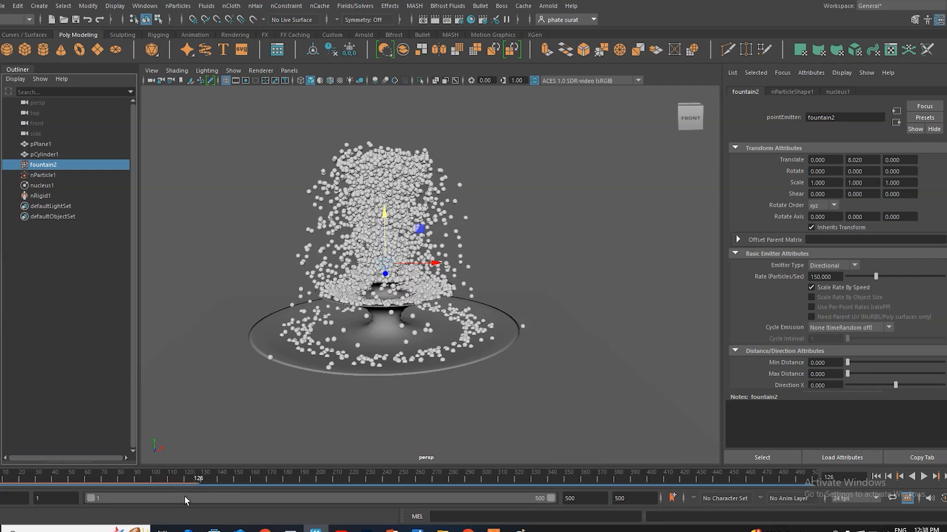
{"action": "left_click_drag", "start_coordinate": [193, 477], "coordinate": [65, 473]}
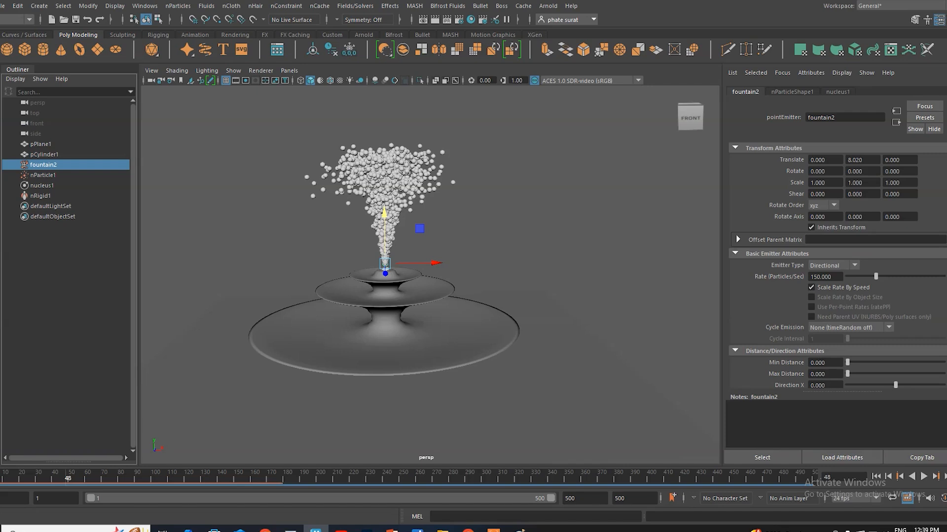
Step: Set the friction of nParticle1 to 0 in its collision settings
{"action": "scroll", "coordinate": [789, 262], "scroll_direction": "down", "scroll_amount": 6}
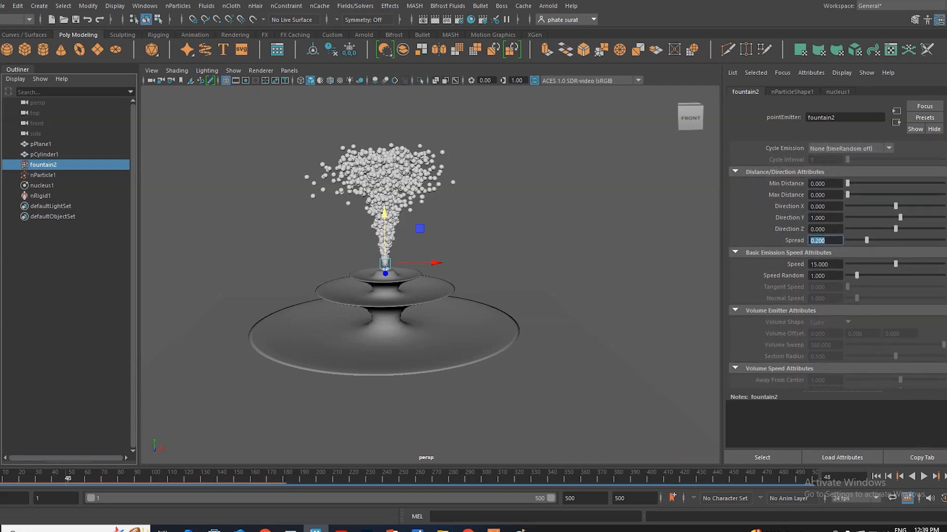
{"action": "left_click", "coordinate": [44, 175]}
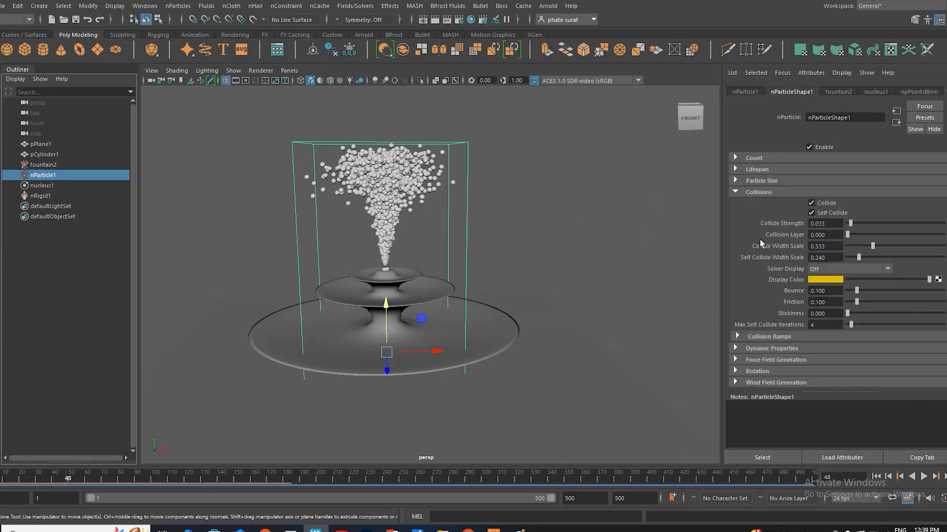
{"action": "left_click_drag", "start_coordinate": [855, 302], "coordinate": [851, 302]}
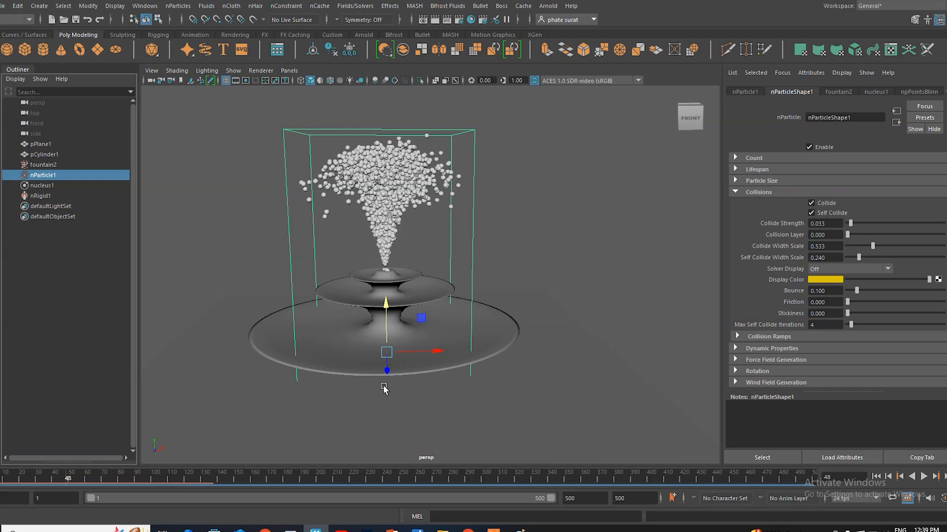
Step: Examine the particles inside the fountain in wireframe display and return to shaded display
{"action": "key", "text": "4"}
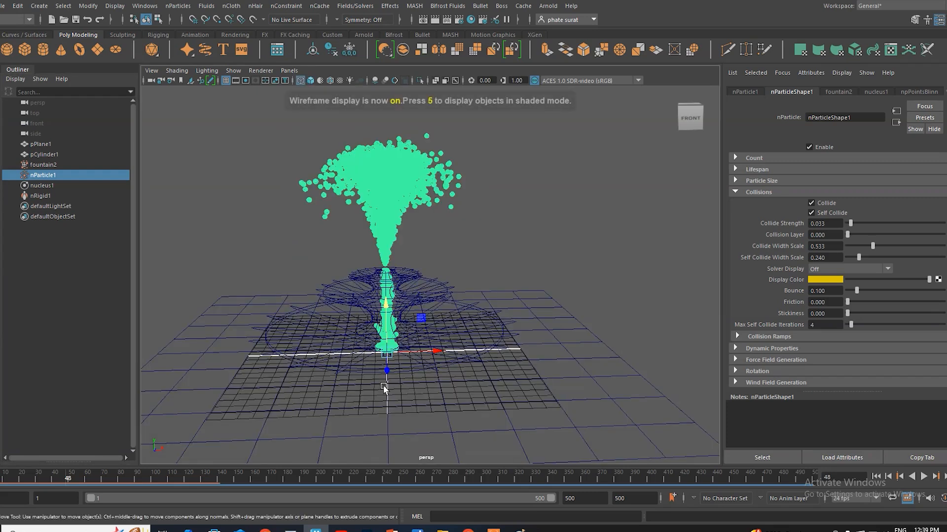
{"action": "key", "text": "5"}
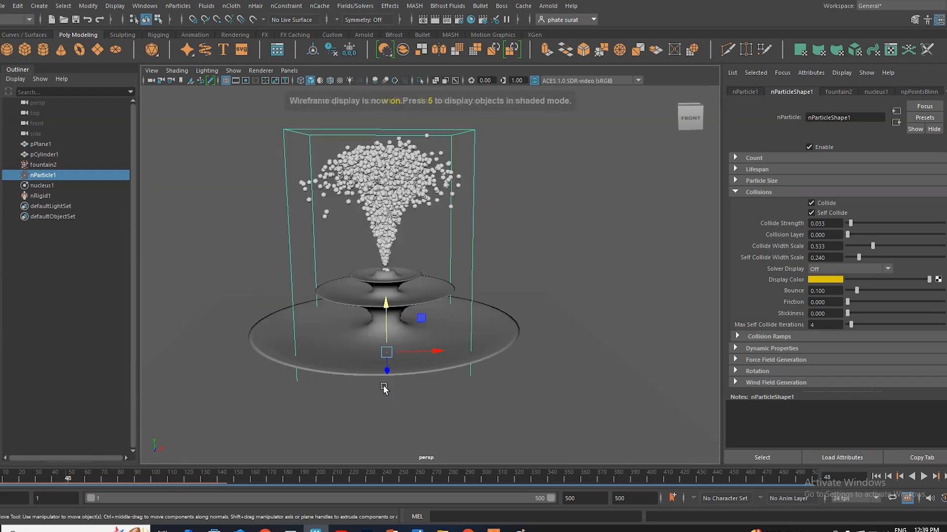
Step: Turn off the smooth preview of the pCylinder1 fountain mesh and play the simulation from the first frame, stopping at frame 213
{"action": "left_click", "coordinate": [427, 372]}
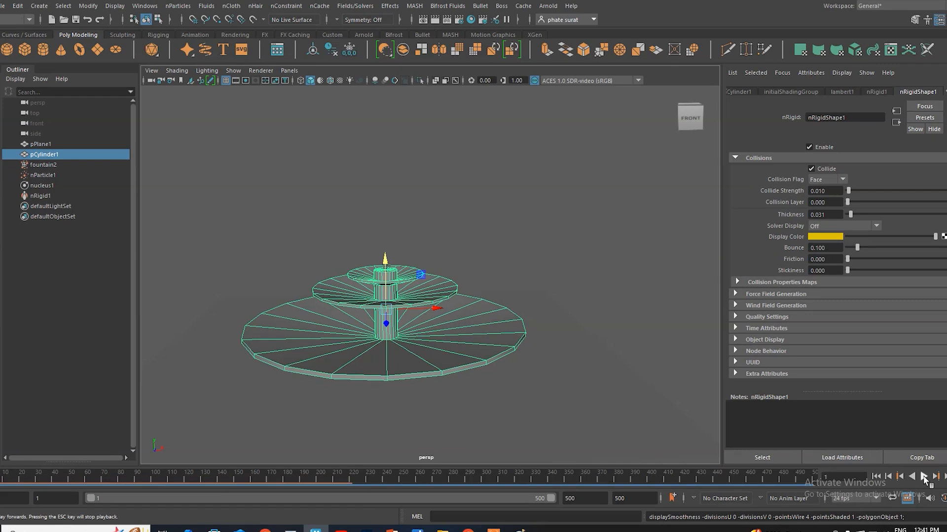
{"action": "left_click", "coordinate": [924, 477]}
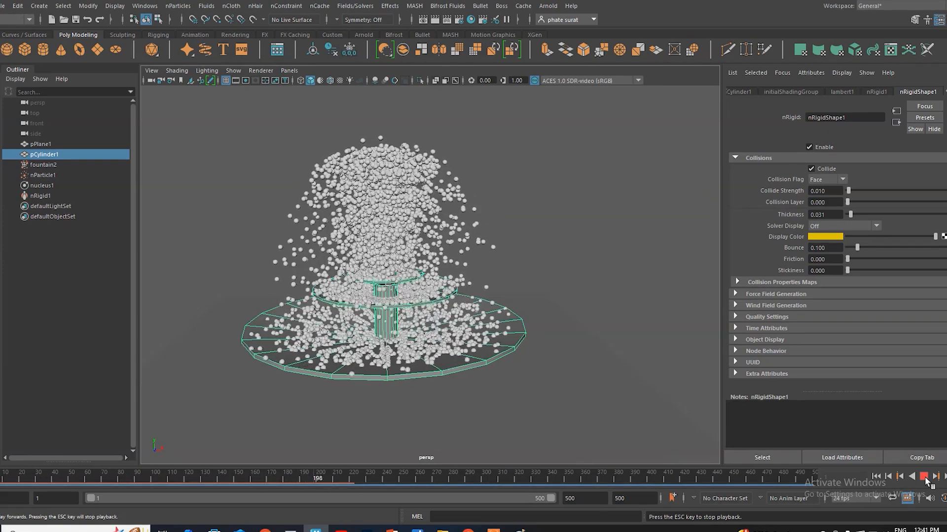
{"action": "left_click", "coordinate": [924, 476]}
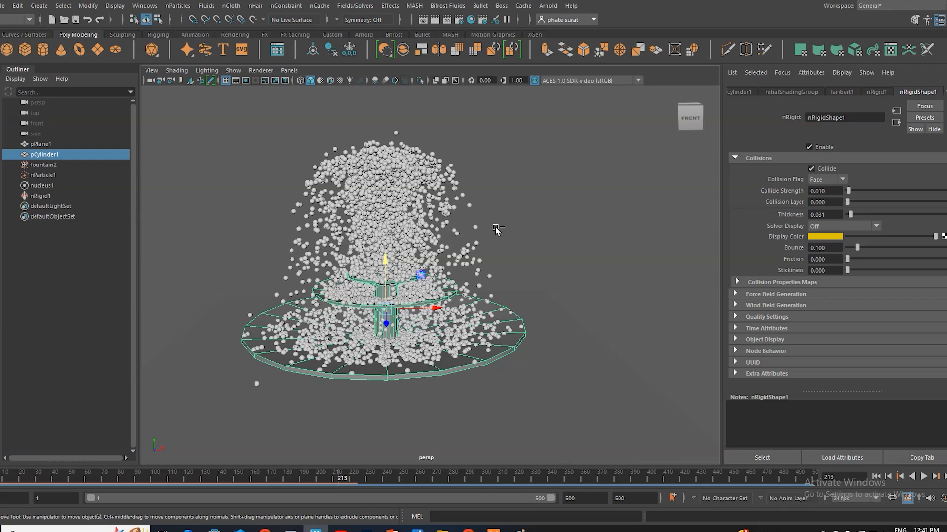
Step: Save the current scene, and save a new version of it as Founatin-2.mb on drive D
{"action": "key", "text": "ctrl+s"}
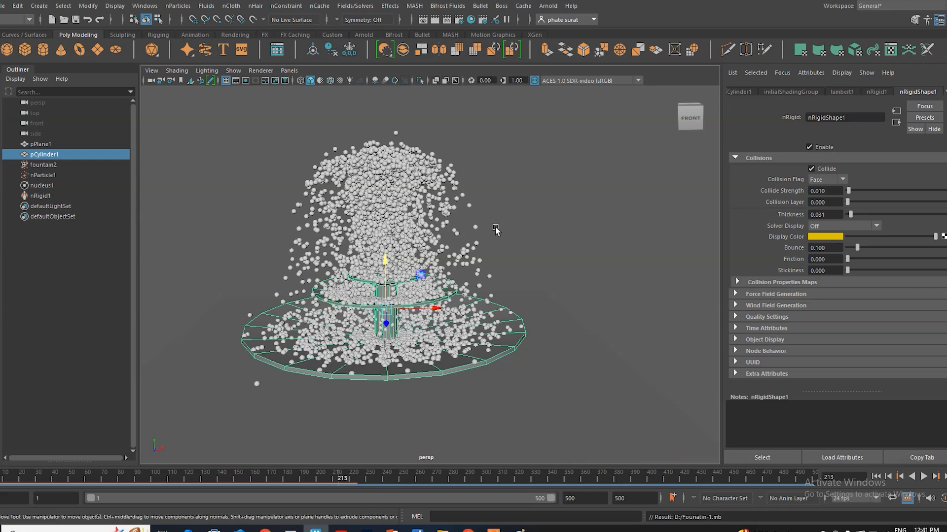
{"action": "left_click", "coordinate": [3, 6]}
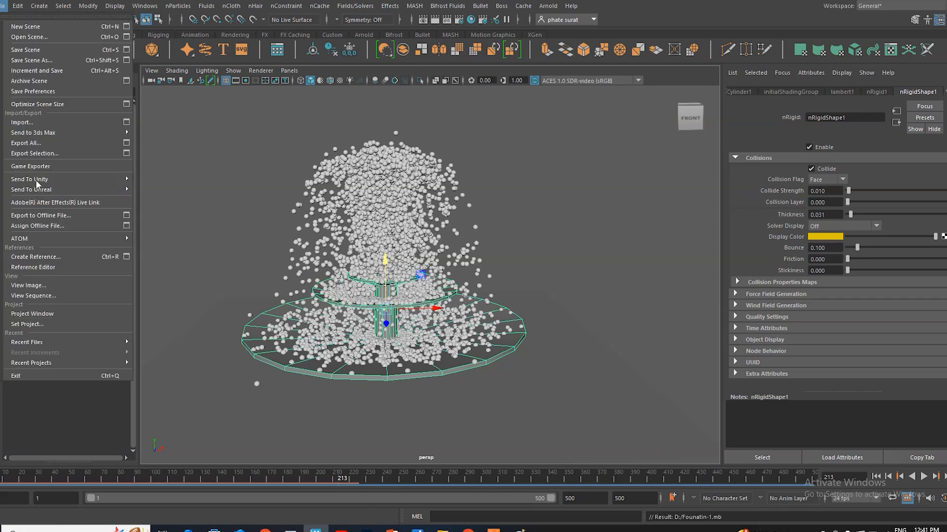
{"action": "left_click", "coordinate": [44, 60]}
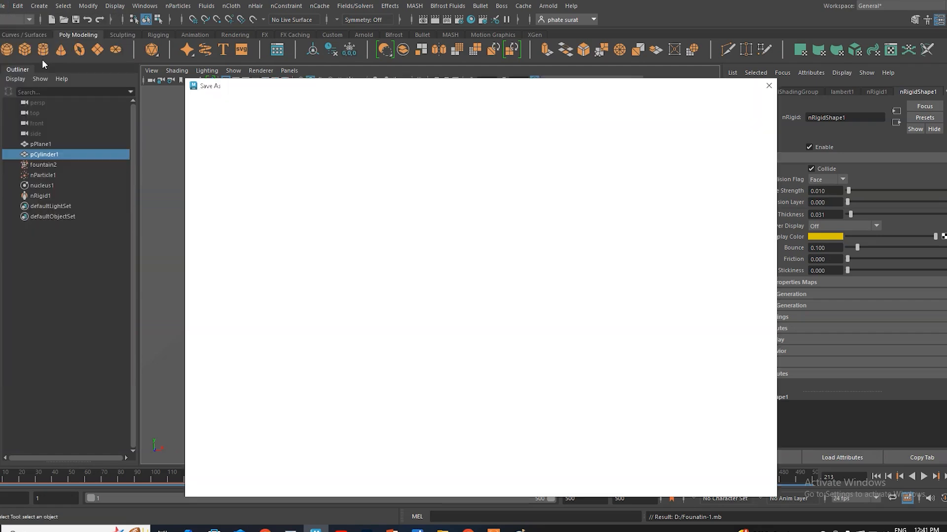
{"action": "left_click", "coordinate": [250, 469]}
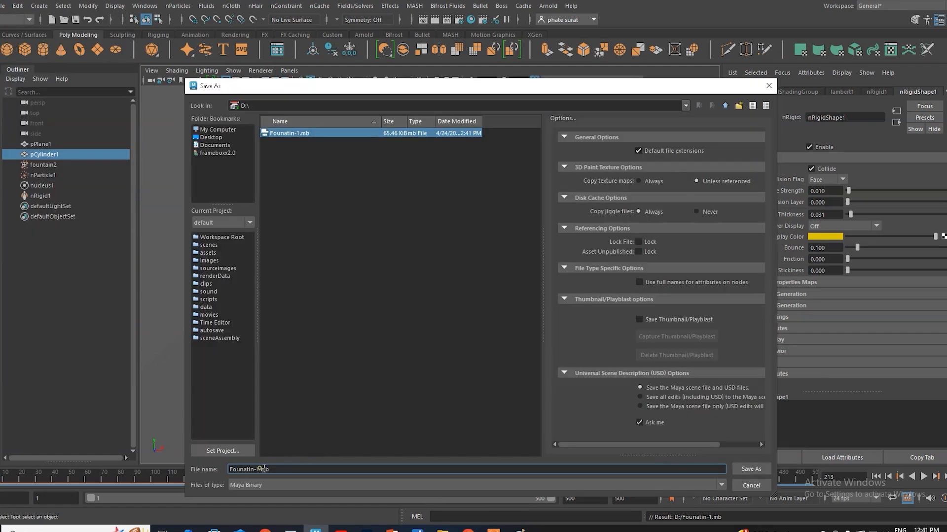
{"action": "key", "text": "BackSpace"}
{"action": "type", "text": "2"}
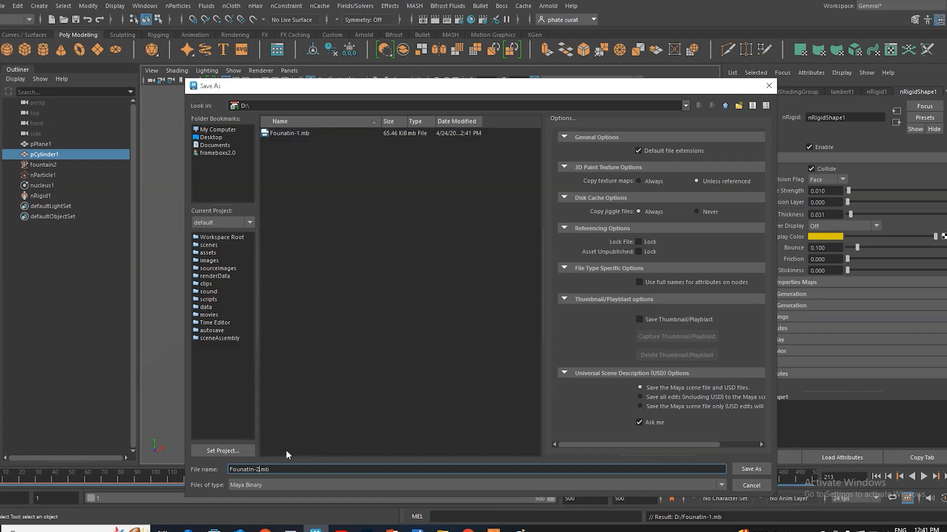
{"action": "left_click", "coordinate": [751, 468]}
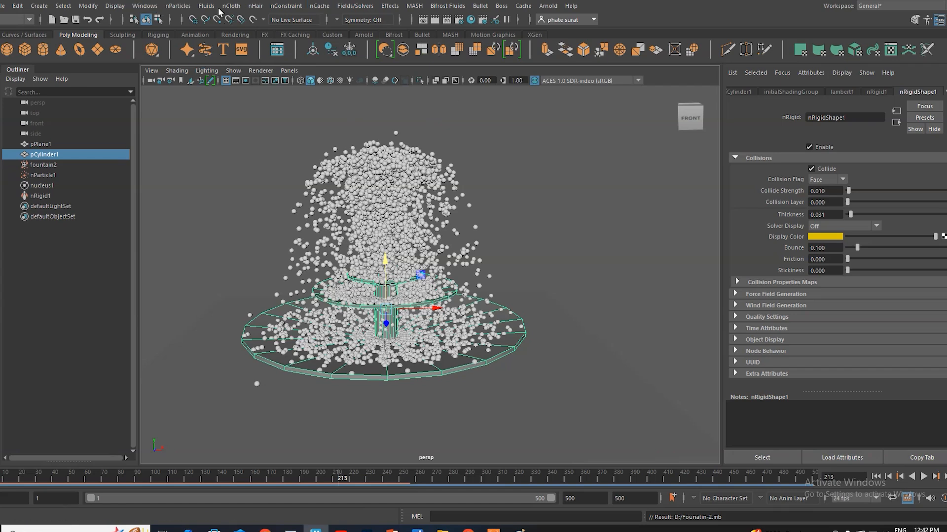
{"action": "left_click", "coordinate": [90, 7]}
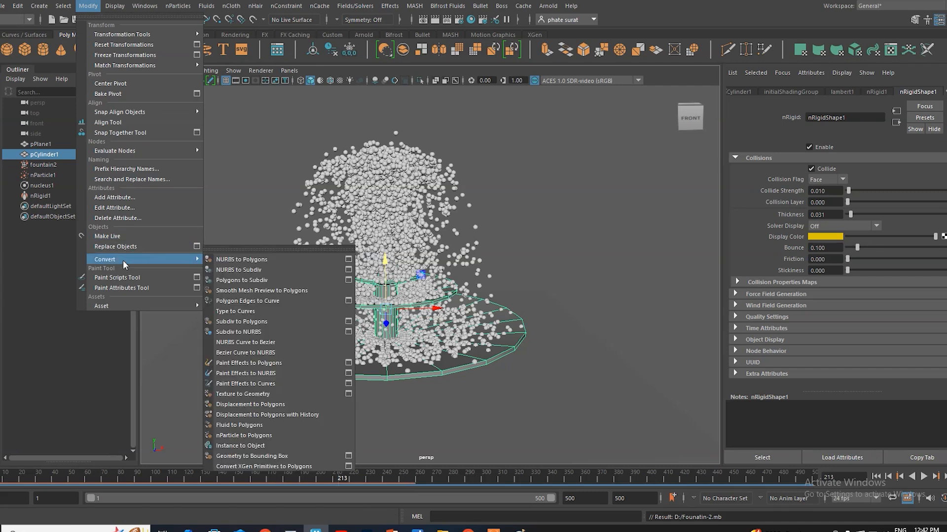
{"action": "left_click", "coordinate": [271, 436]}
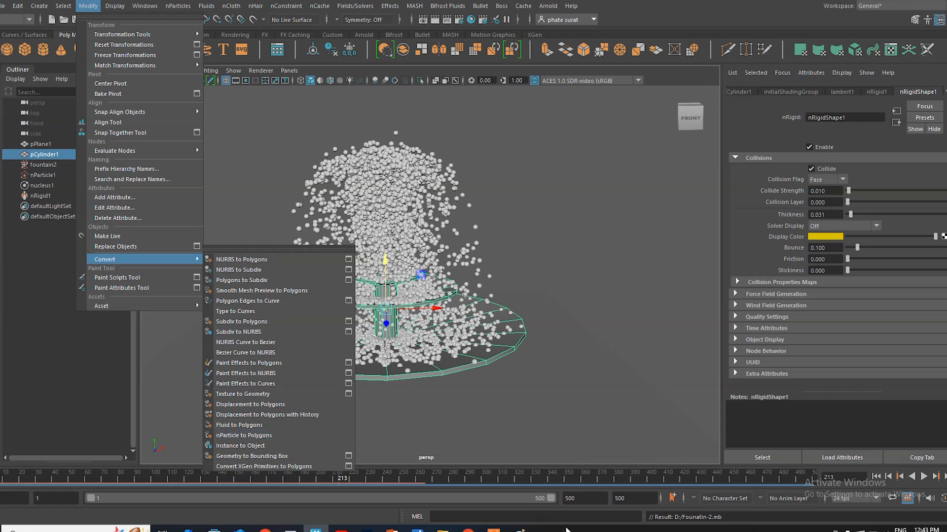
{"action": "left_click", "coordinate": [909, 500]}
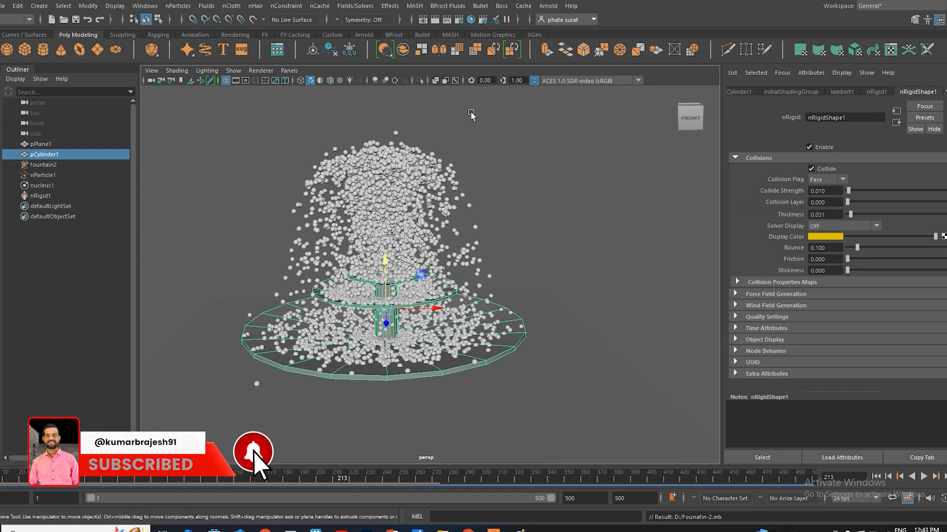
Step: Convert the nParticle1 particles to a polygon mesh
{"action": "left_click", "coordinate": [89, 7]}
{"action": "mouse_move", "coordinate": [123, 259]}
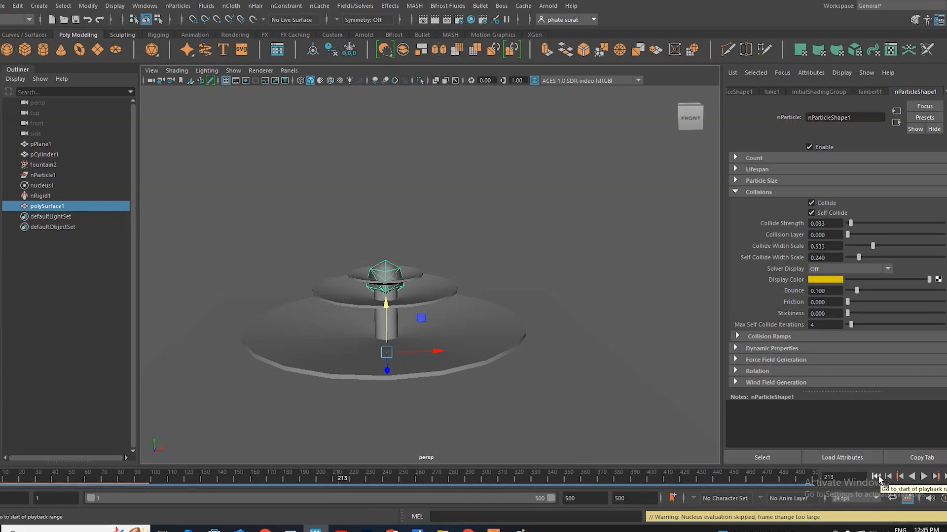
Step: Play the converted water mesh from the first frame, stop at frame 96, and examine its shape up close
{"action": "left_click", "coordinate": [876, 476]}
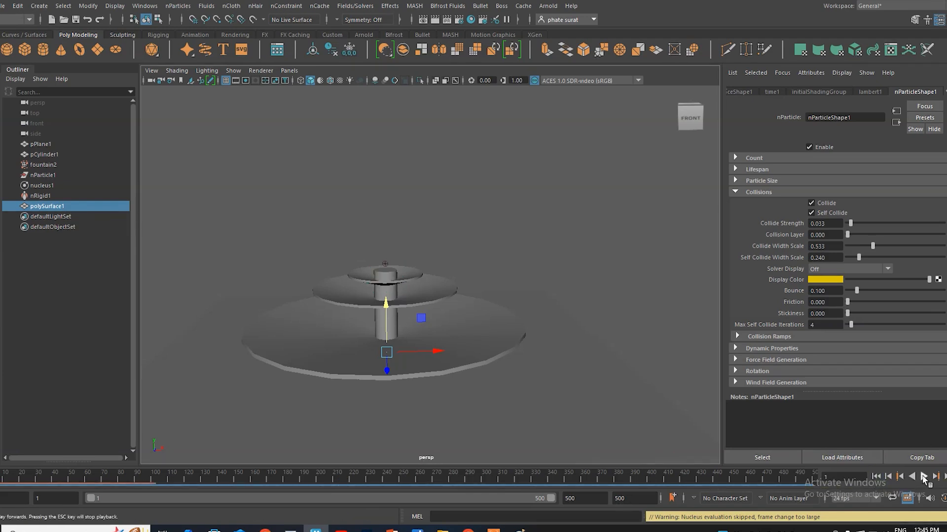
{"action": "left_click", "coordinate": [923, 476]}
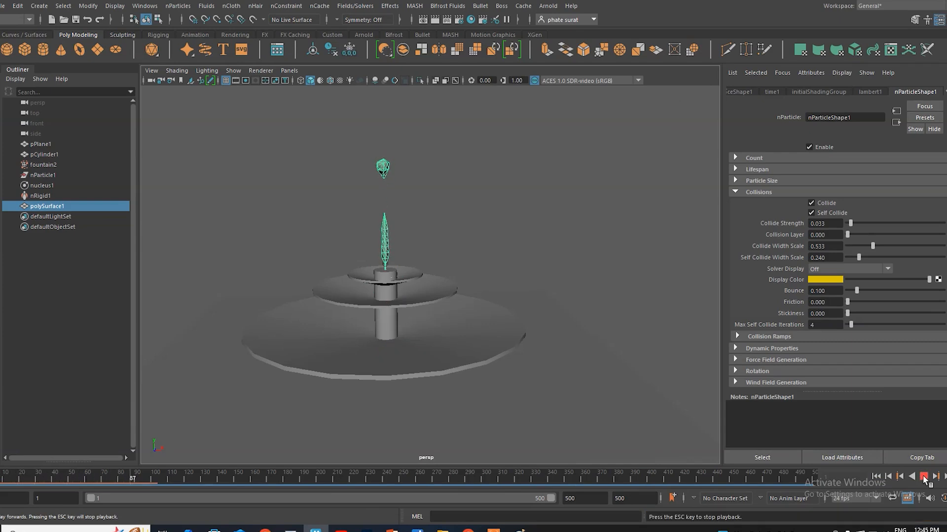
{"action": "left_click", "coordinate": [924, 478]}
{"action": "scroll", "coordinate": [384, 265], "scroll_direction": "up", "scroll_amount": 2}
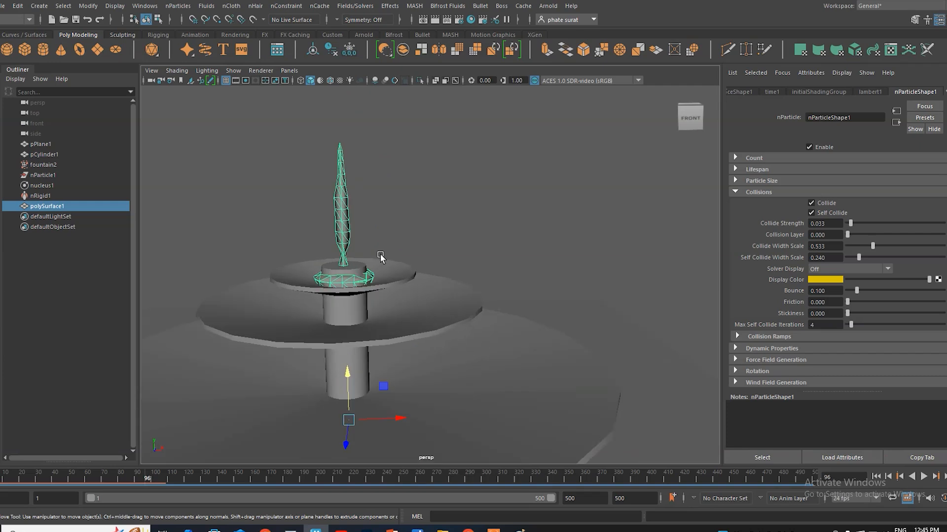
{"action": "scroll", "coordinate": [385, 267], "scroll_direction": "down", "scroll_amount": 2}
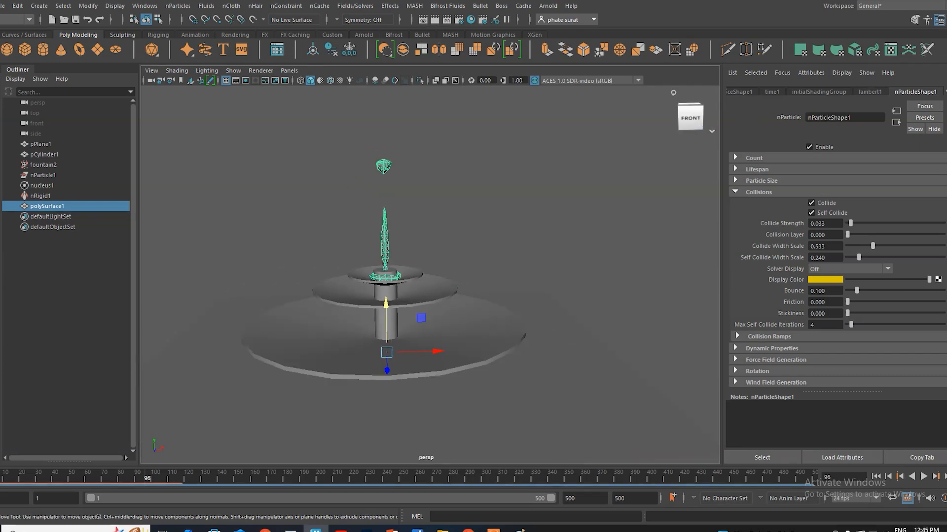
Step: Open the nParticleShape1 attributes of fountain2, collapse the Collisions and Shading sections, and expand the Output Mesh settings
{"action": "left_click", "coordinate": [45, 164]}
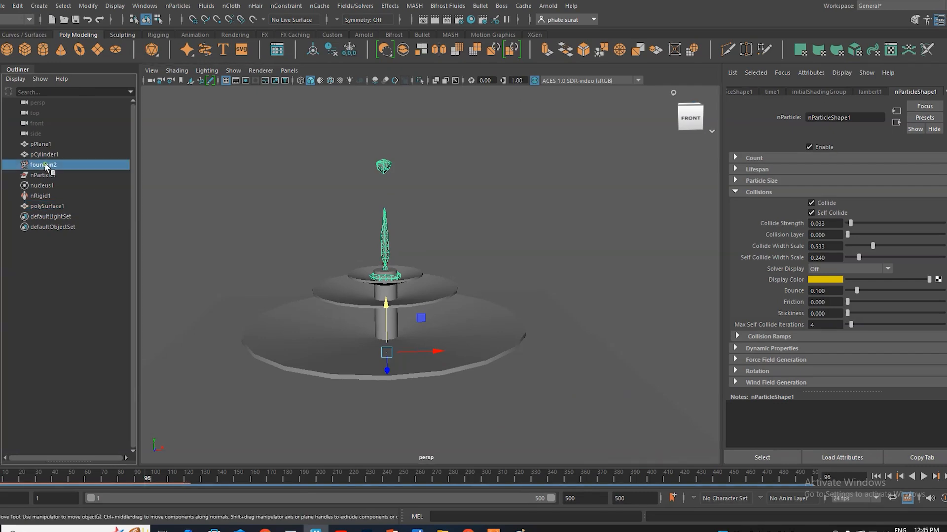
{"action": "left_click", "coordinate": [792, 92]}
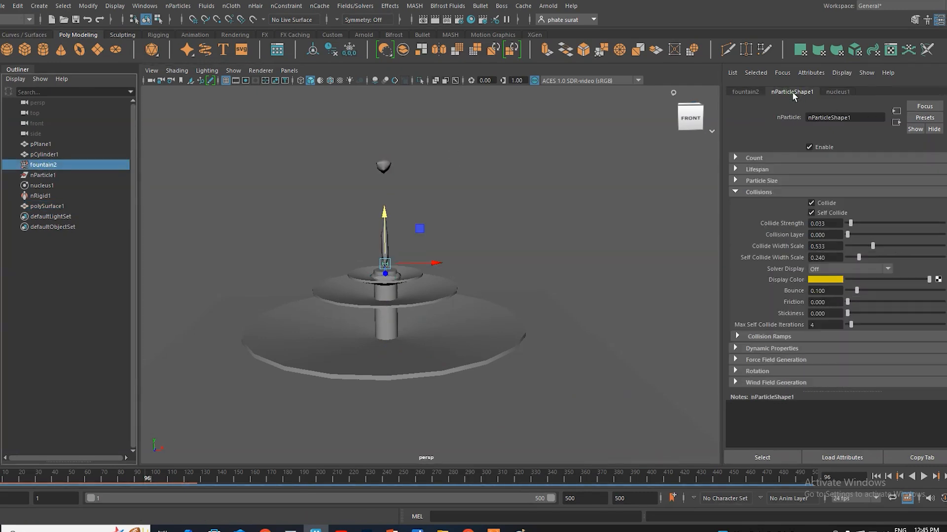
{"action": "left_click", "coordinate": [736, 192]}
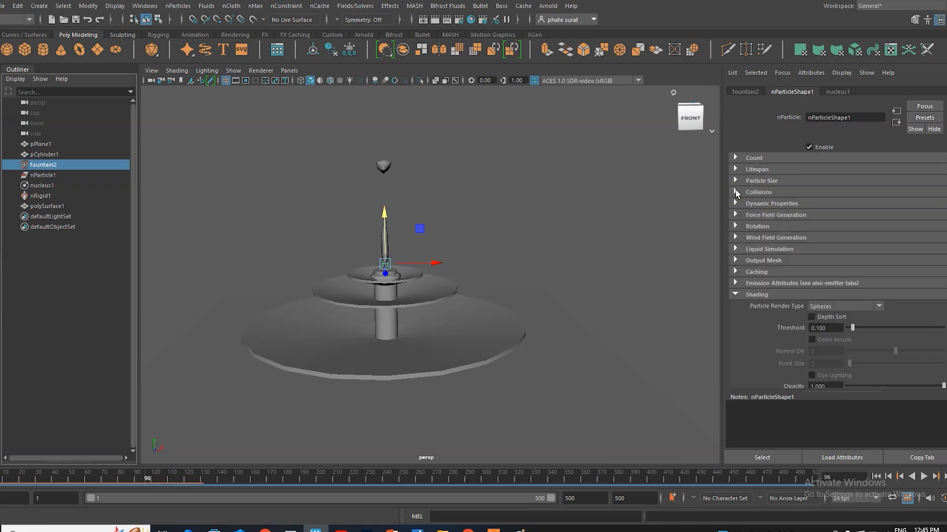
{"action": "left_click", "coordinate": [735, 294]}
{"action": "left_click", "coordinate": [735, 249]}
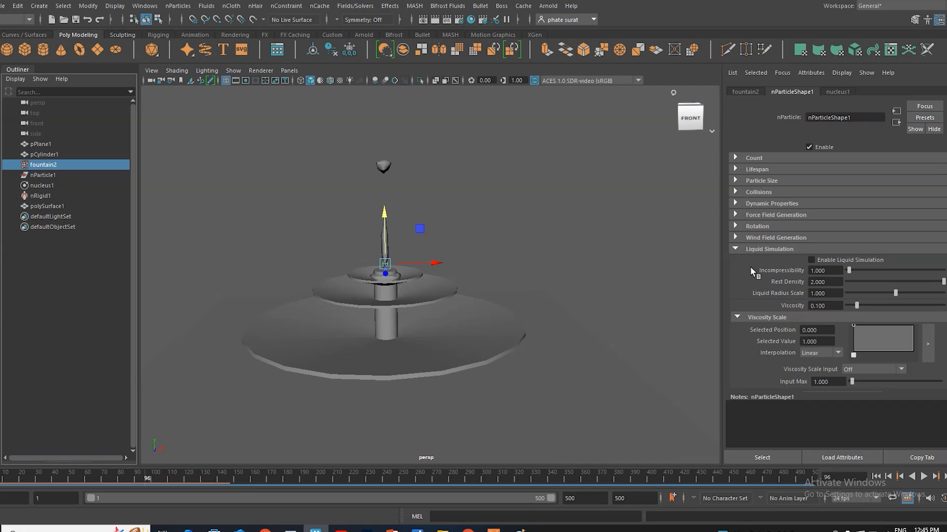
{"action": "scroll", "coordinate": [750, 267], "scroll_direction": "down", "scroll_amount": 3}
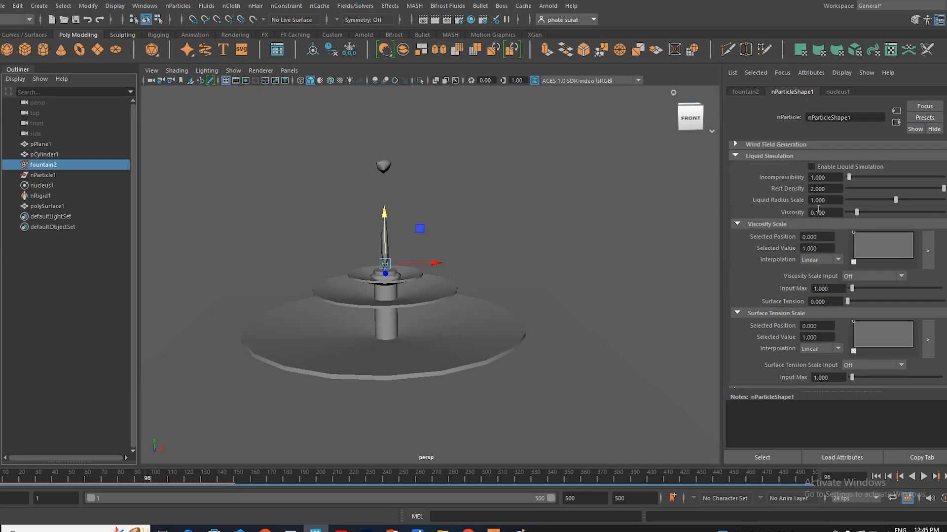
{"action": "left_click", "coordinate": [734, 156]}
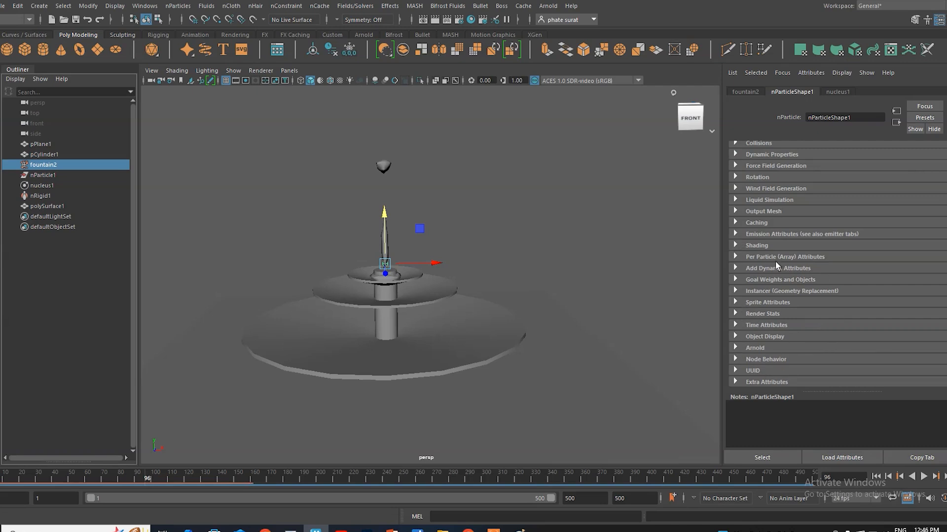
{"action": "left_click", "coordinate": [736, 211]}
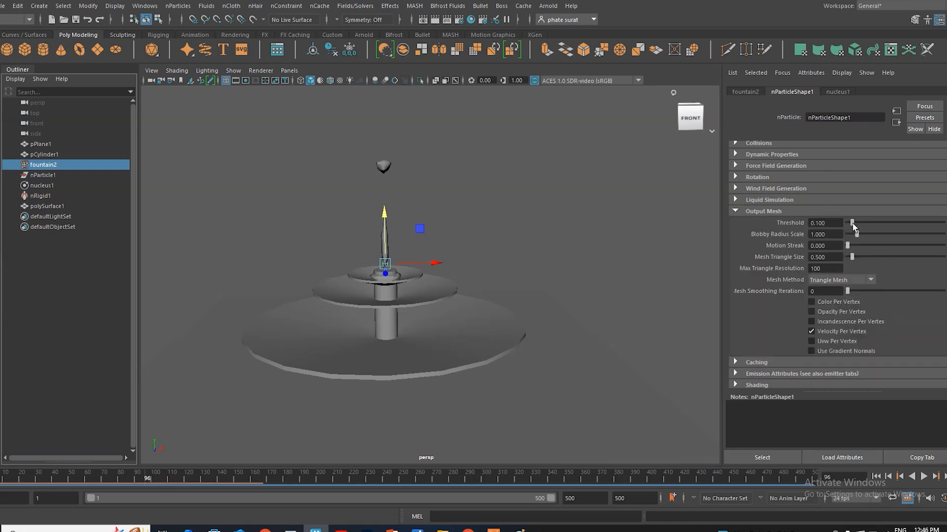
Step: Set the output mesh Threshold to 0.022 and play the simulation, stopping at frame 89
{"action": "left_click_drag", "start_coordinate": [853, 223], "coordinate": [849, 223]}
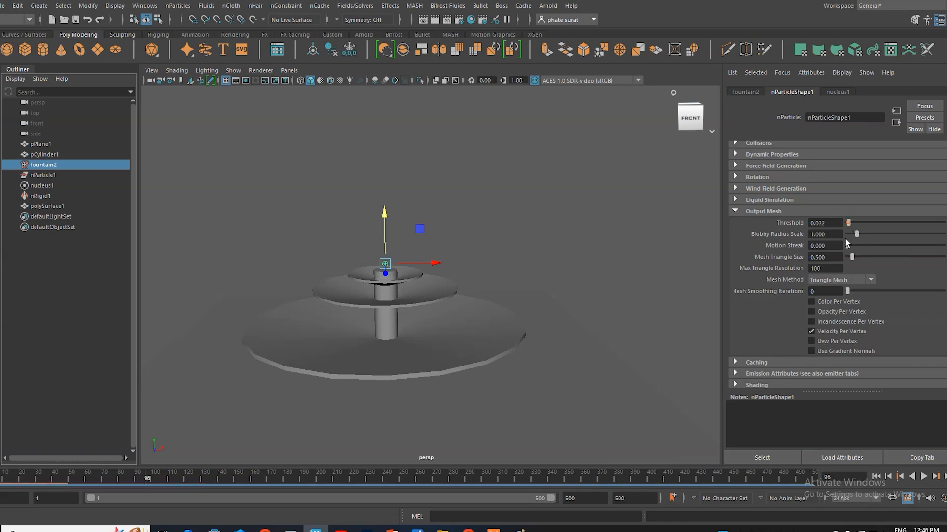
{"action": "left_click", "coordinate": [923, 477]}
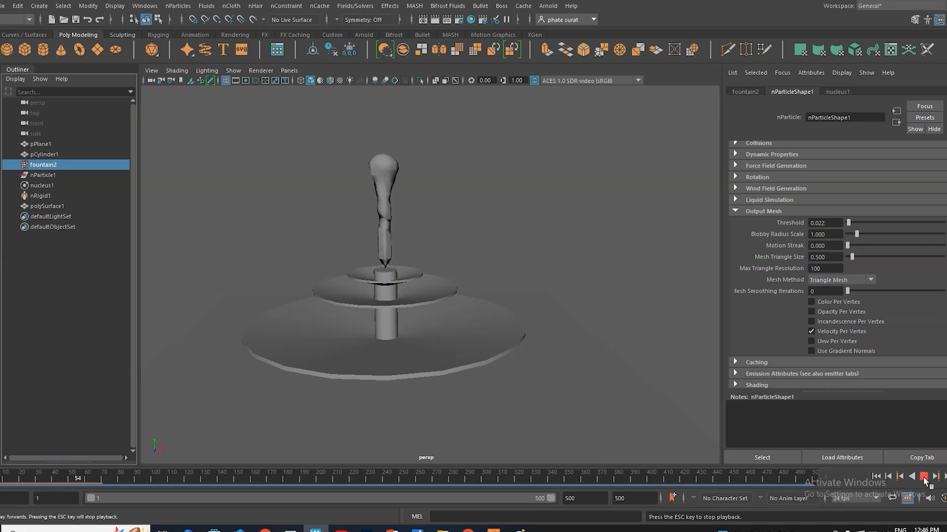
{"action": "left_click", "coordinate": [923, 476]}
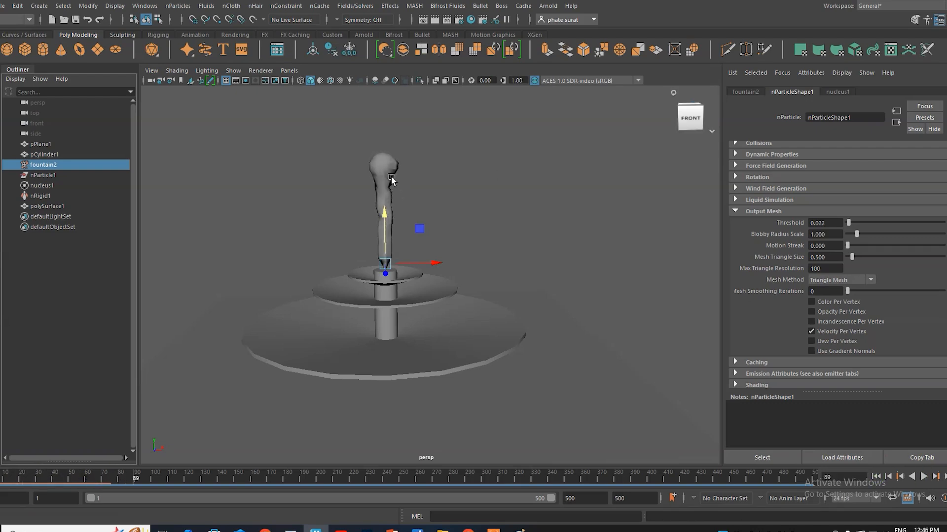
Step: Set the output mesh Threshold to 0.001 and play the simulation from the first frame, stopping at frame 91
{"action": "left_click", "coordinate": [848, 223]}
{"action": "left_click_drag", "start_coordinate": [832, 224], "coordinate": [804, 223]}
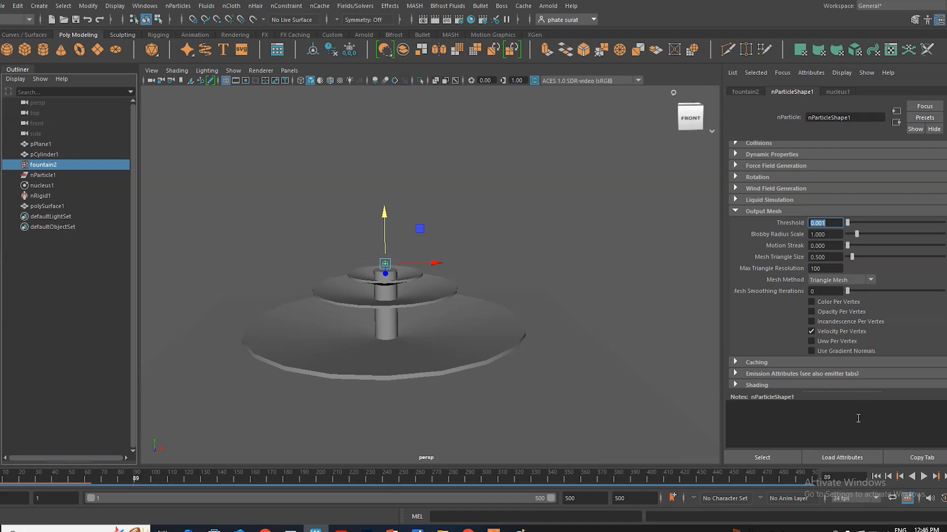
{"action": "left_click", "coordinate": [879, 477]}
{"action": "left_click", "coordinate": [923, 477]}
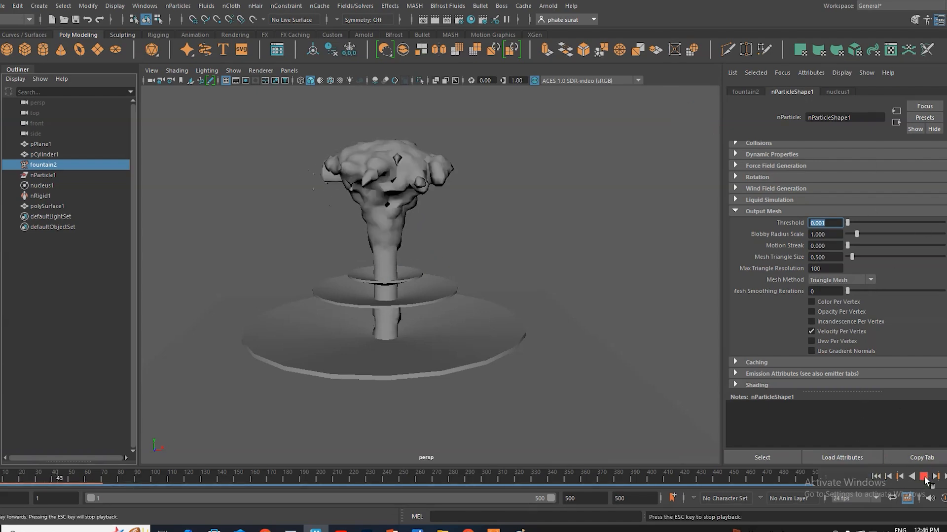
{"action": "left_click", "coordinate": [924, 478]}
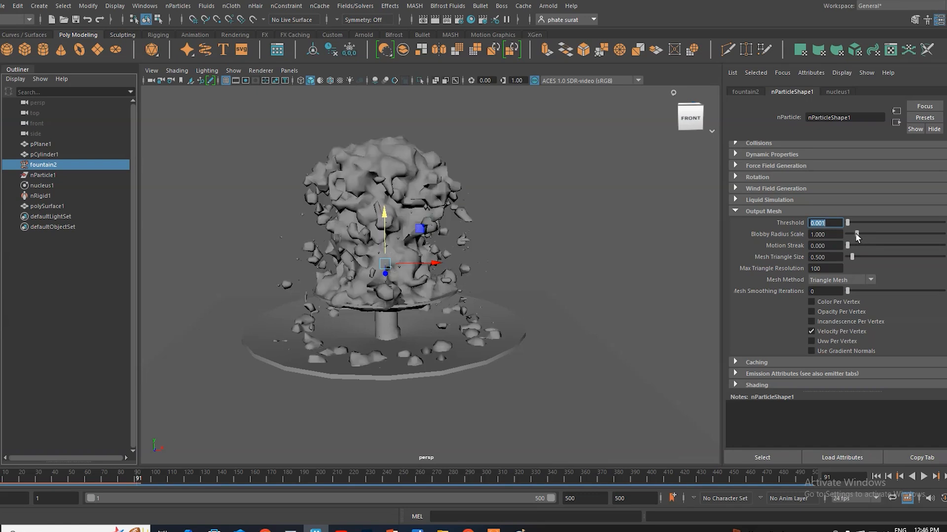
Step: Set the Blobby Radius Scale to about 2.065 and play the simulation from the first frame, stopping at frame 112
{"action": "left_click_drag", "start_coordinate": [856, 237], "coordinate": [869, 239]}
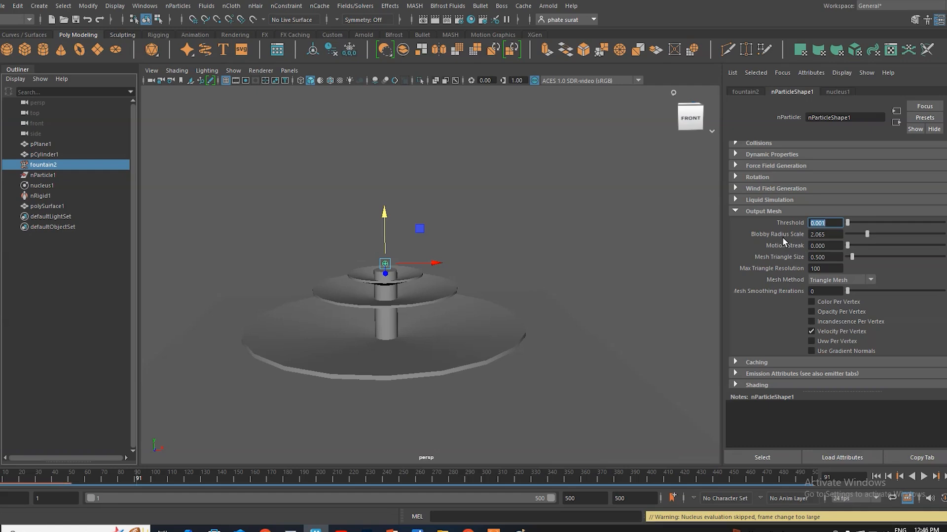
{"action": "left_click", "coordinate": [876, 476]}
{"action": "left_click", "coordinate": [923, 476]}
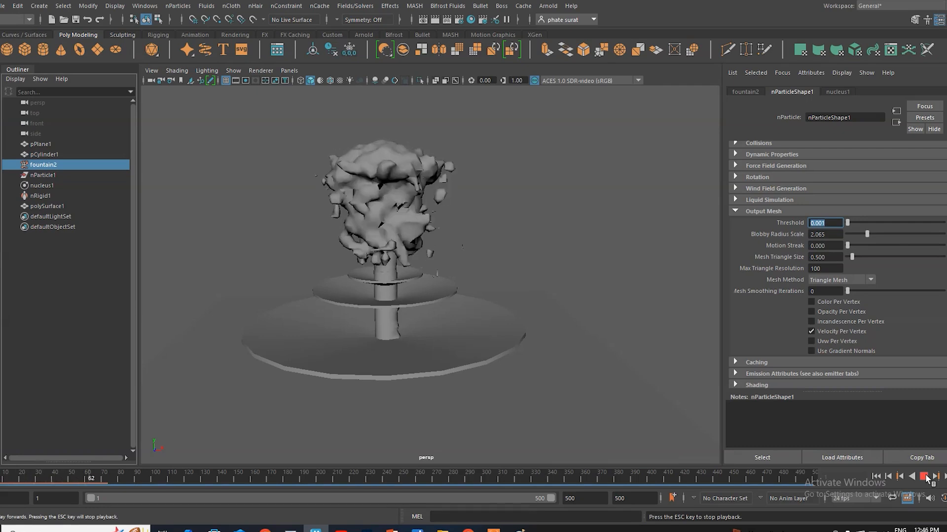
{"action": "left_click", "coordinate": [924, 477]}
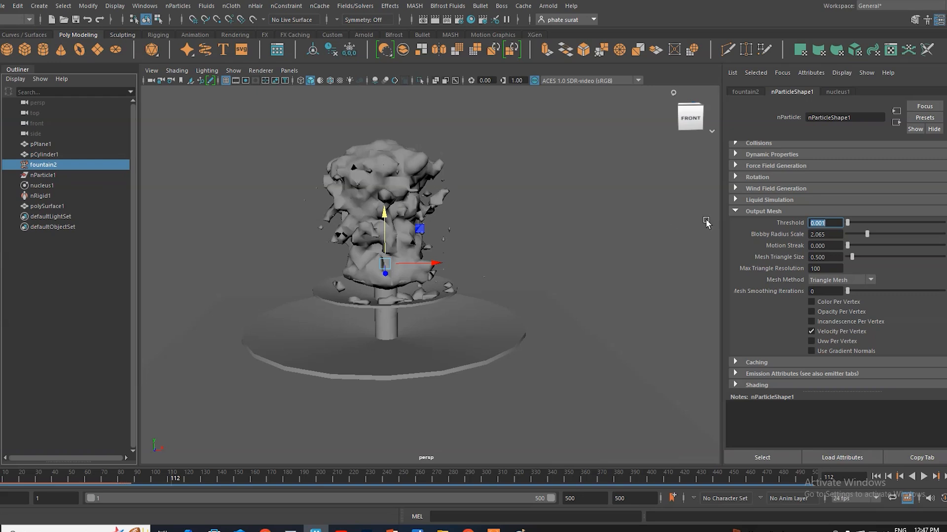
Step: Set the output mesh Threshold to 0.002 and play the simulation, stopping at frame 77
{"action": "left_click", "coordinate": [837, 223]}
{"action": "type", "text": "2"}
{"action": "key", "text": "Return"}
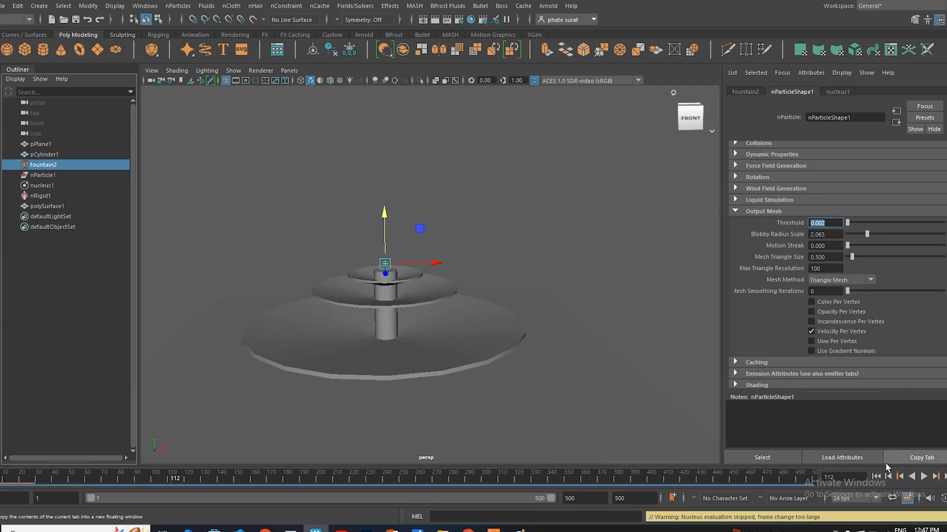
{"action": "left_click", "coordinate": [924, 477]}
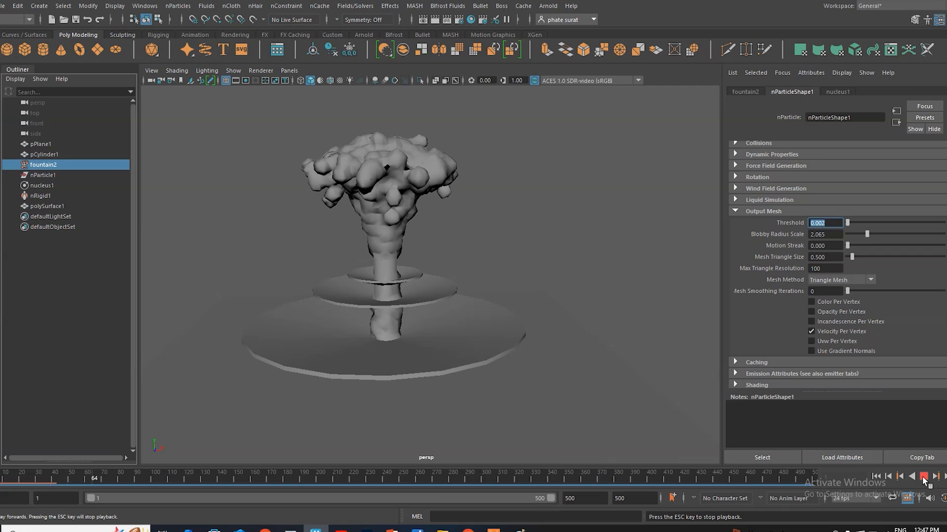
{"action": "left_click", "coordinate": [923, 478]}
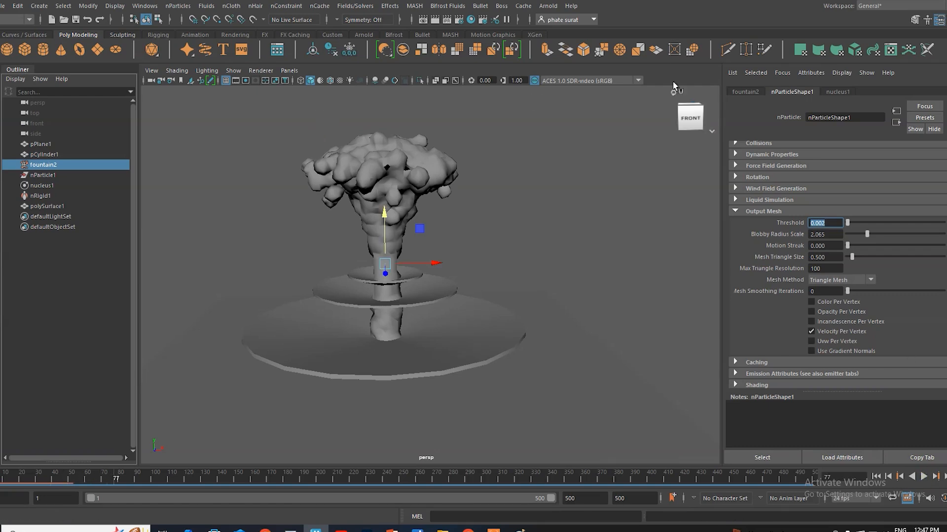
Step: Set the liquid simulation Viscosity to 0.022 and play the simulation from the first frame, stopping at frame 45
{"action": "left_click", "coordinate": [736, 200]}
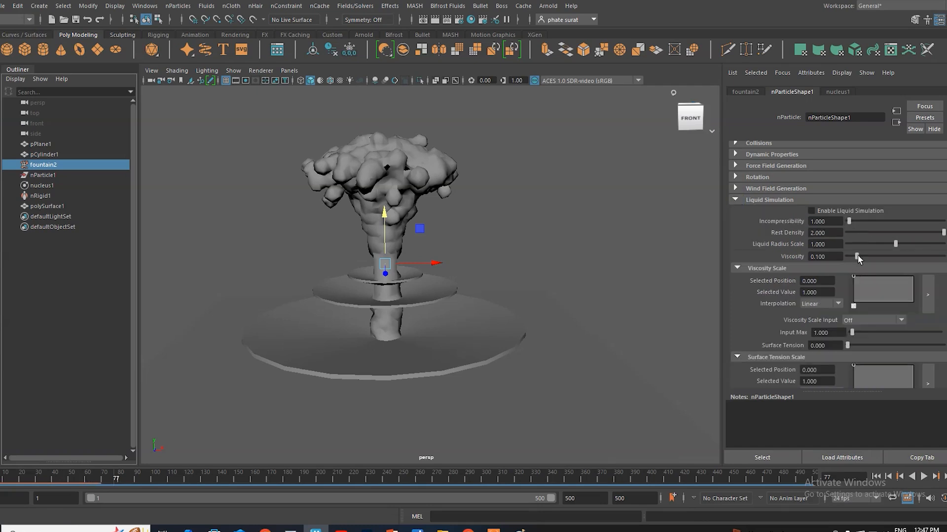
{"action": "mouse_move", "coordinate": [857, 259]}
{"action": "left_mouse_down"}
{"action": "mouse_move", "coordinate": [869, 260]}
{"action": "mouse_move", "coordinate": [849, 256]}
{"action": "left_mouse_up"}
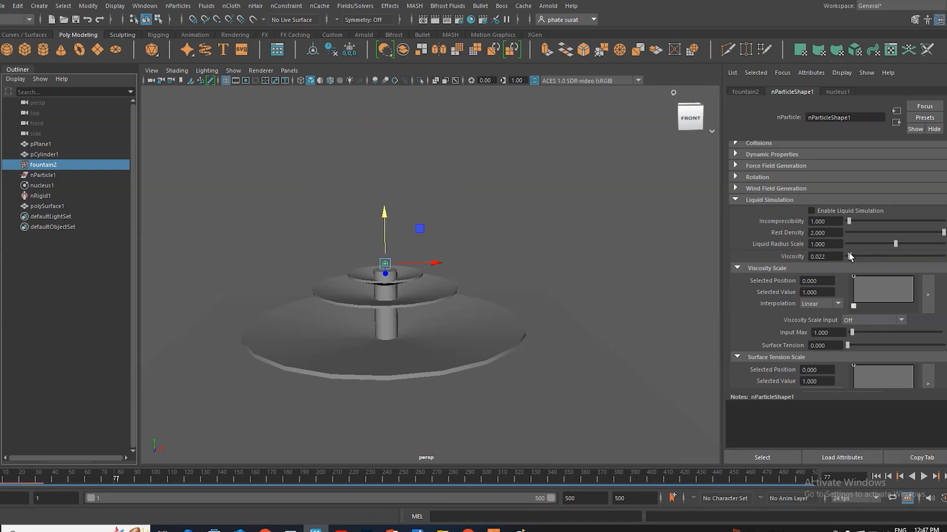
{"action": "left_click", "coordinate": [875, 477]}
{"action": "left_click", "coordinate": [923, 477]}
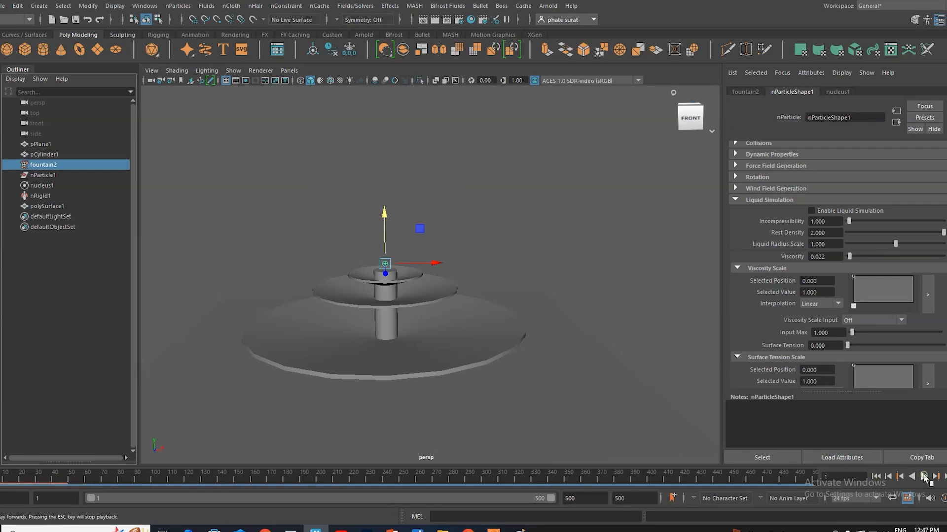
{"action": "left_click", "coordinate": [923, 476]}
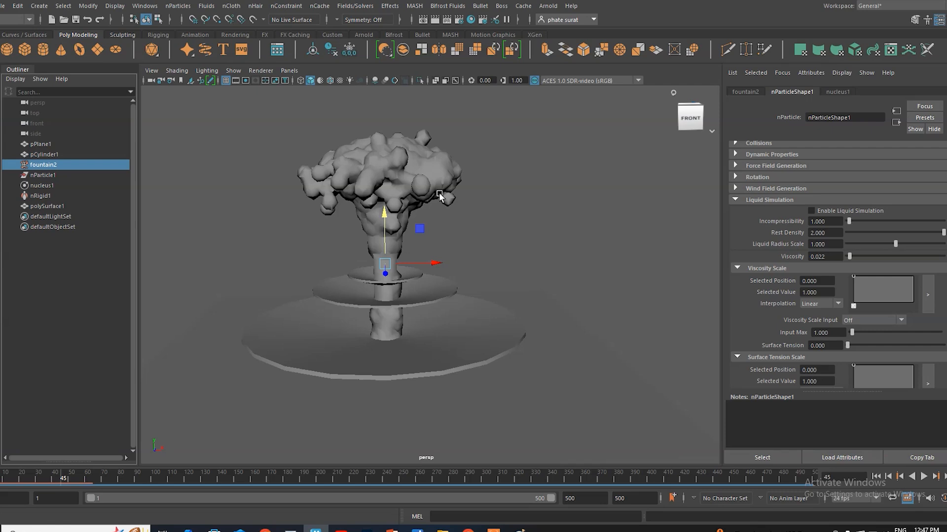
Step: Switch to Chrome and read the search overview on the viscosity of water
{"action": "mouse_move", "coordinate": [468, 529]}
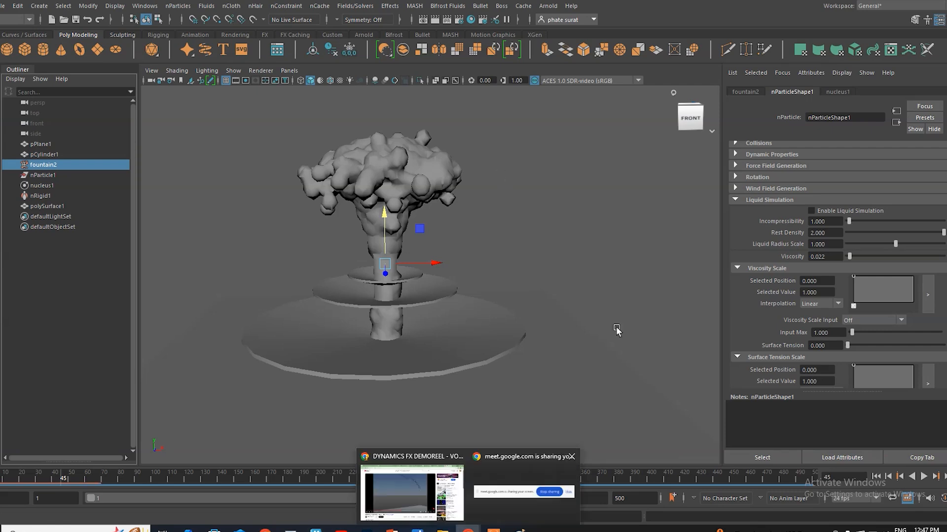
{"action": "left_click", "coordinate": [412, 490]}
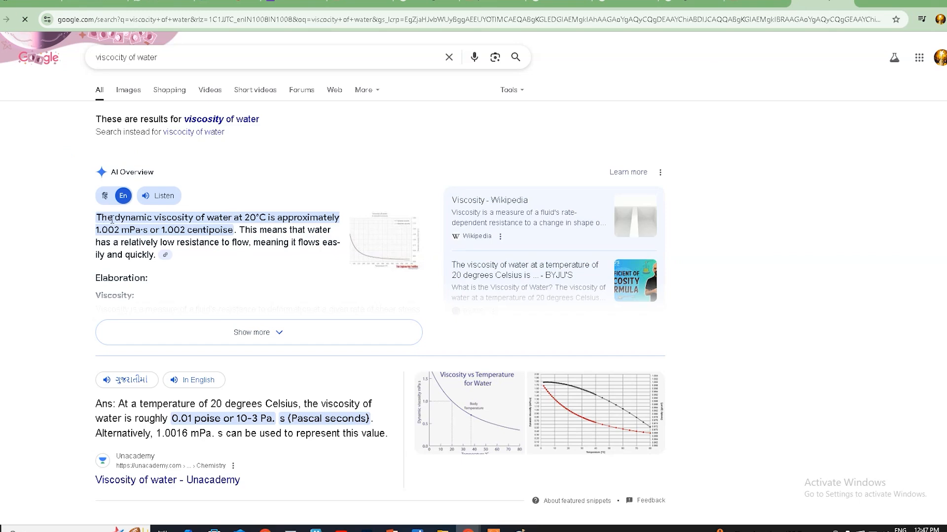
{"action": "left_click_drag", "start_coordinate": [247, 217], "coordinate": [259, 218]}
{"action": "left_click", "coordinate": [126, 238]}
{"action": "left_click_drag", "start_coordinate": [162, 229], "coordinate": [188, 230]}
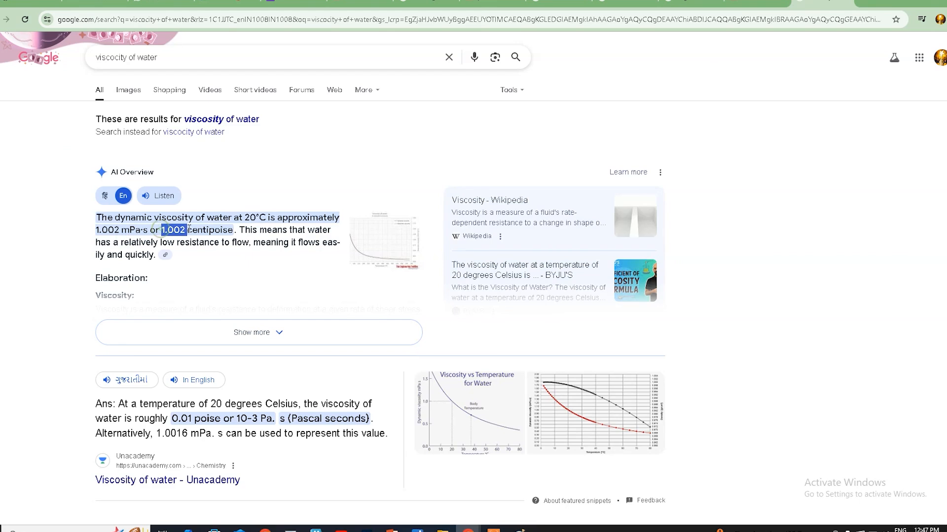
Step: Search Google for "viscocity value of water" and read the viscosity figures in the overview and featured answer
{"action": "left_click", "coordinate": [130, 57]}
{"action": "type", "text": "value"}
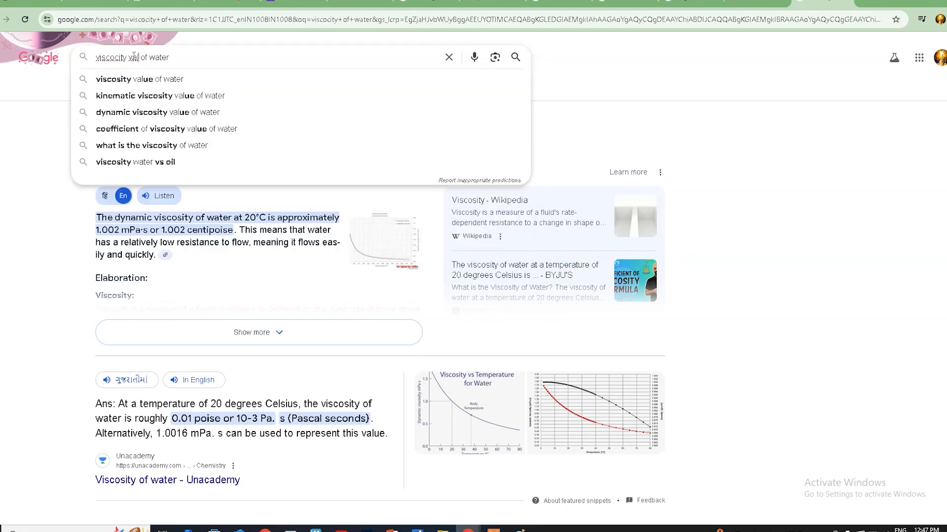
{"action": "key", "text": "Return"}
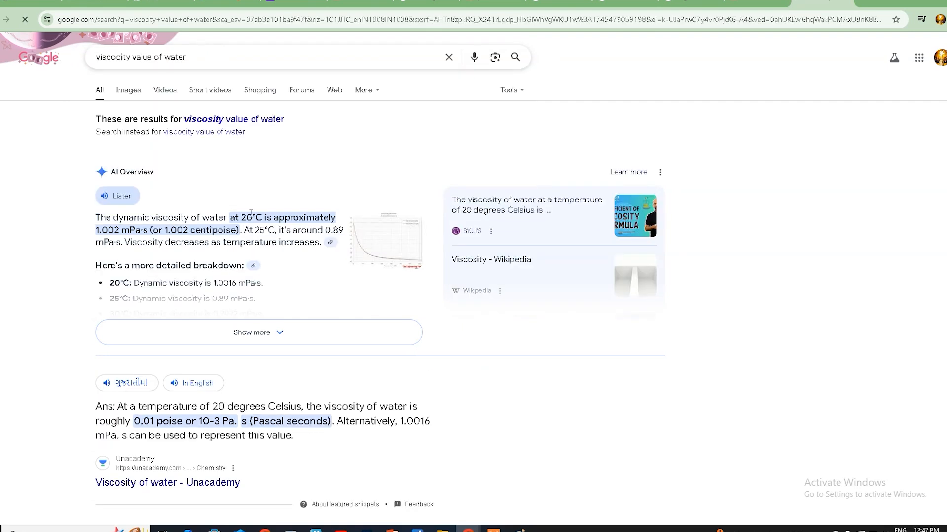
{"action": "double_click", "coordinate": [245, 218]}
{"action": "left_click_drag", "start_coordinate": [132, 423], "coordinate": [232, 425]}
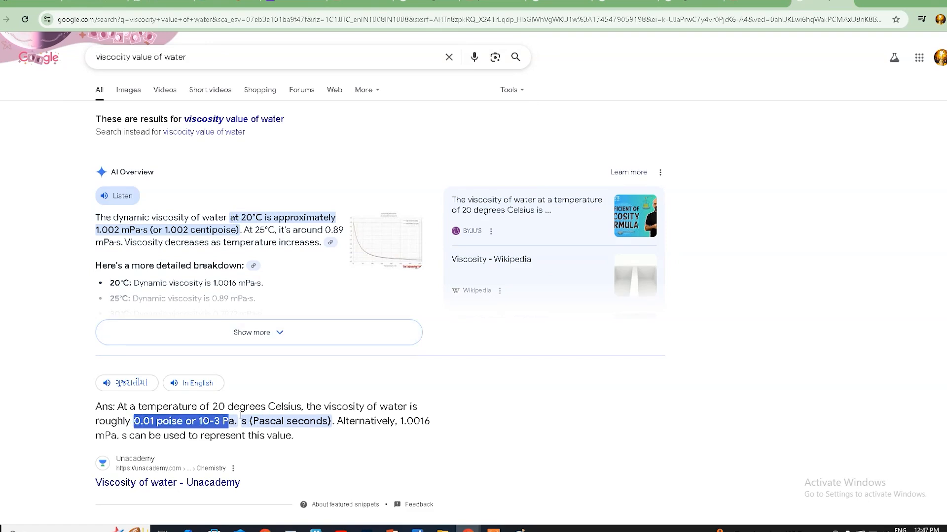
Step: Search for "viscocity value of water in maya", read the expanded AI overview, and return to Maya
{"action": "left_click", "coordinate": [187, 64]}
{"action": "type", "text": "in m"}
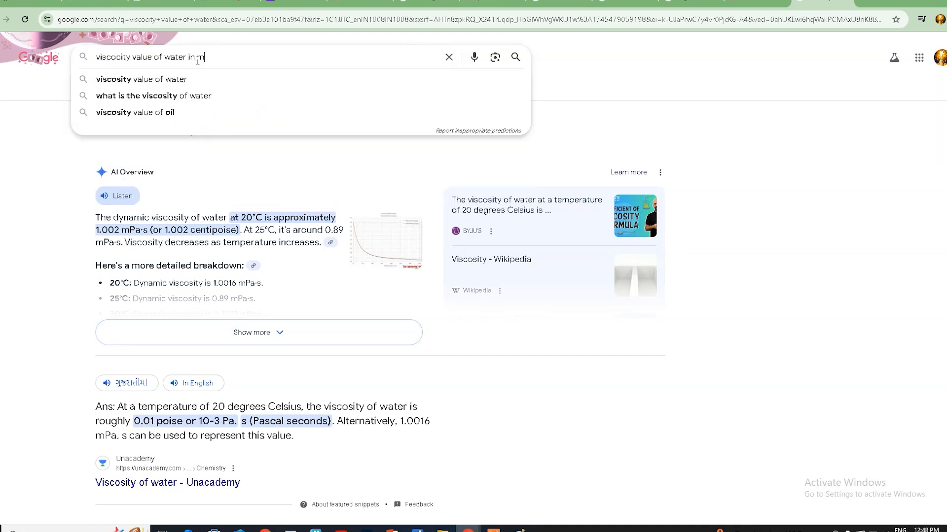
{"action": "type", "text": "aya"}
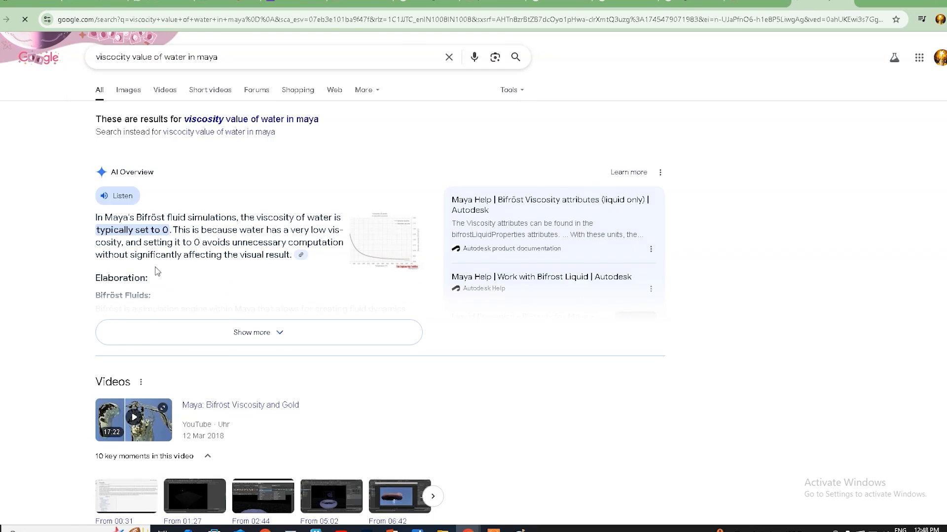
{"action": "left_click_drag", "start_coordinate": [101, 230], "coordinate": [179, 231]}
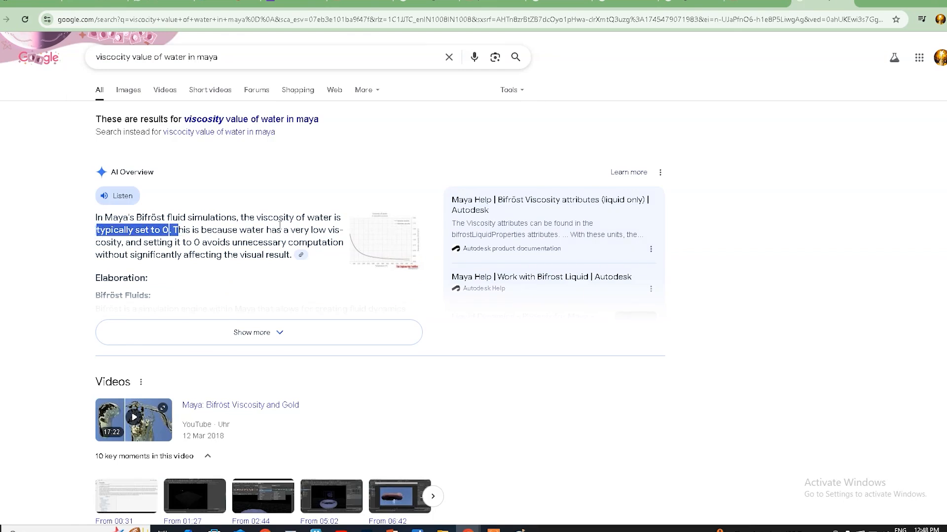
{"action": "left_click_drag", "start_coordinate": [256, 218], "coordinate": [333, 218]}
{"action": "left_click_drag", "start_coordinate": [99, 230], "coordinate": [140, 230]}
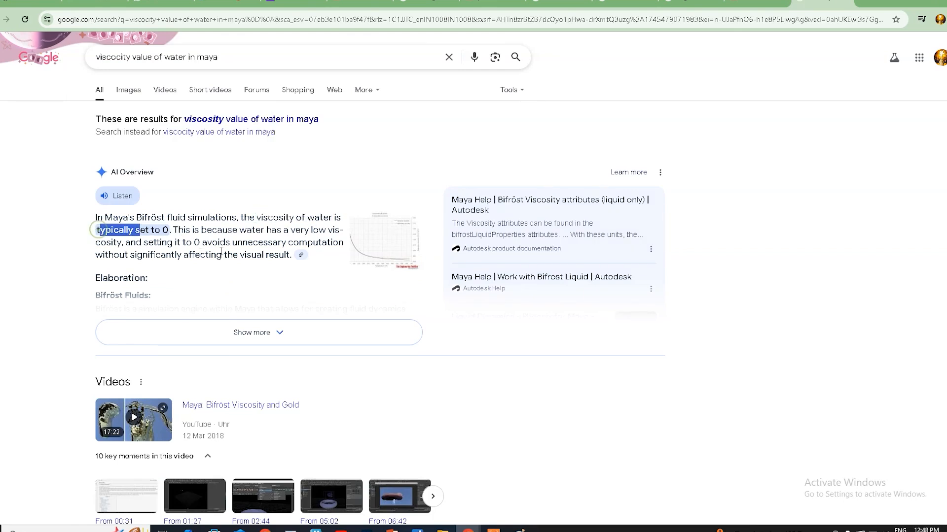
{"action": "left_click", "coordinate": [283, 332]}
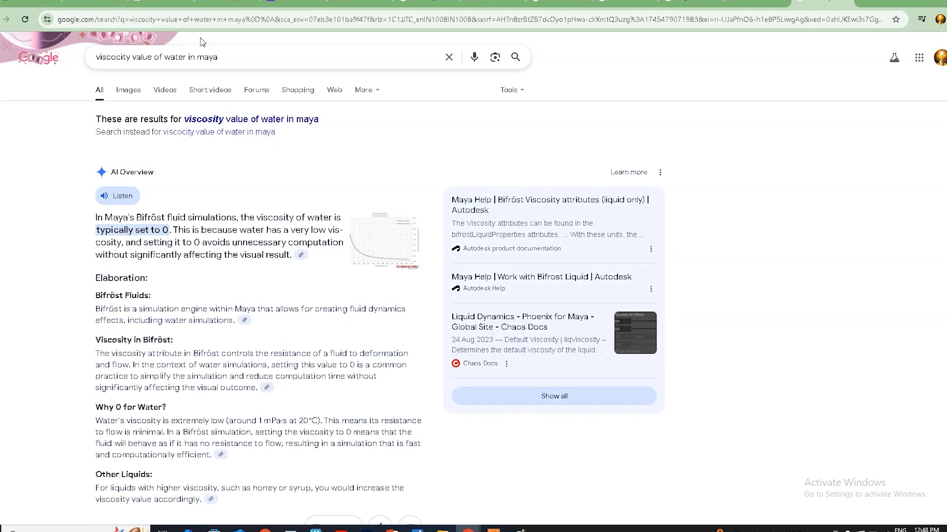
{"action": "left_click", "coordinate": [909, 5]}
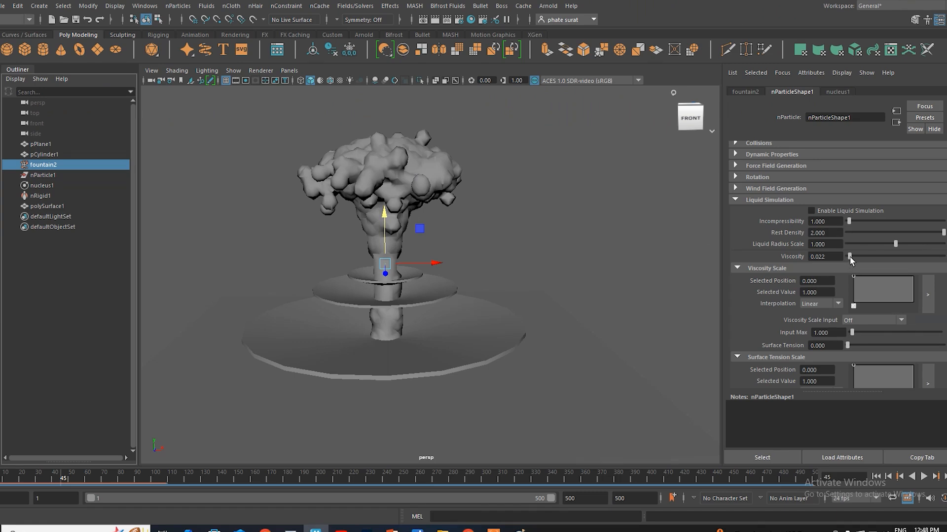
Step: Set the liquid simulation Viscosity to 0.011 and play the simulation from the first frame, stopping at frame 67
{"action": "left_click_drag", "start_coordinate": [850, 257], "coordinate": [848, 257]}
{"action": "left_click", "coordinate": [886, 477]}
{"action": "left_click", "coordinate": [924, 476]}
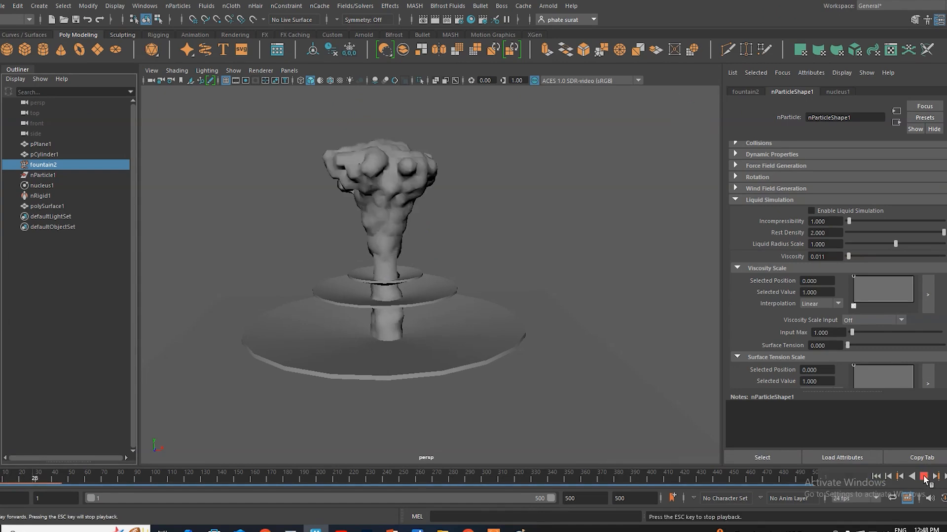
{"action": "left_click", "coordinate": [924, 476]}
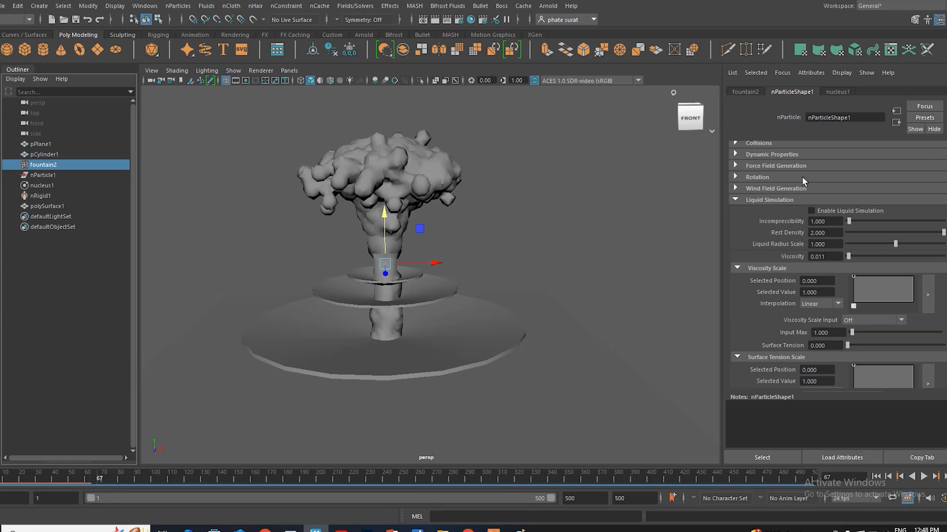
Step: Set the output mesh Threshold to 0.005 and play the simulation from the first frame, stopping at frame 124
{"action": "left_click", "coordinate": [735, 200]}
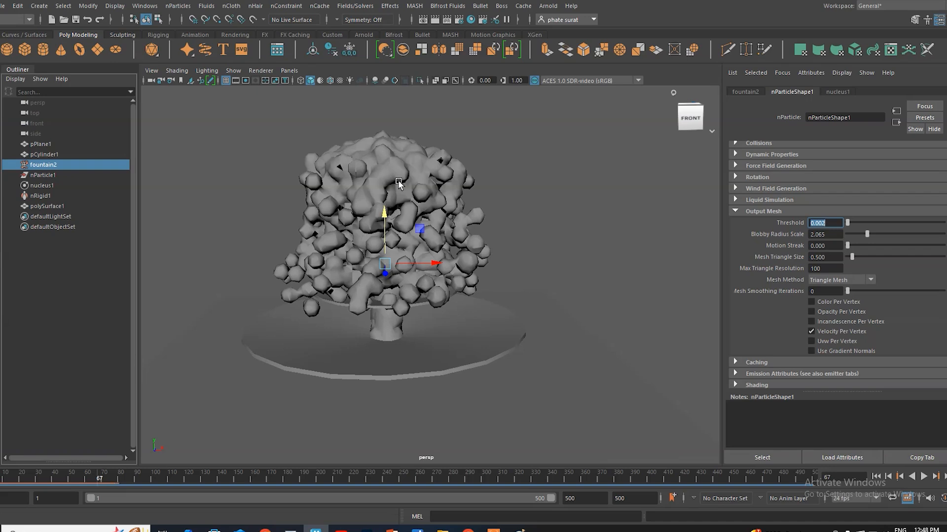
{"action": "left_click", "coordinate": [829, 223]}
{"action": "left_click_drag", "start_coordinate": [829, 224], "coordinate": [809, 223]}
{"action": "type", "text": "0.005"}
{"action": "key", "text": "Return"}
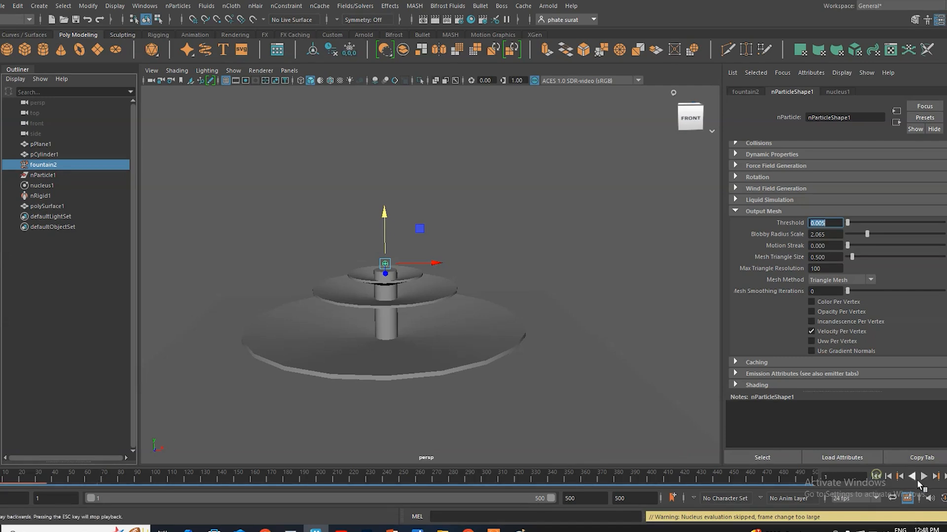
{"action": "left_click", "coordinate": [923, 476]}
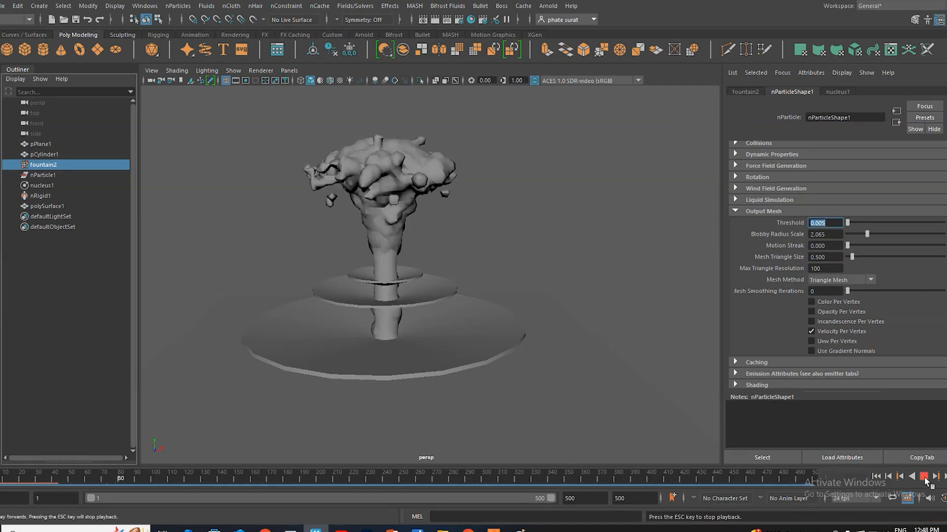
{"action": "key", "text": "Escape"}
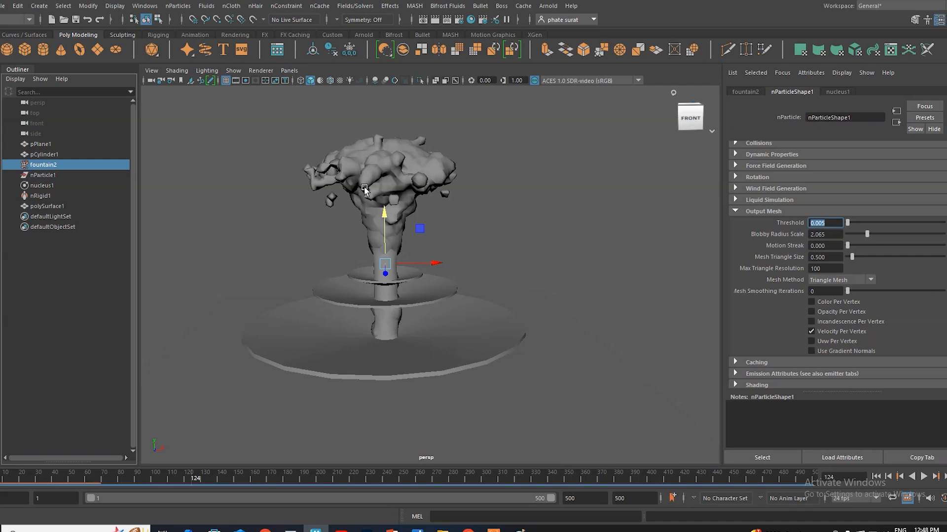
Step: Try a lower collision Thickness on the fountain cylinder's rigid body at the first frame, and undo the change
{"action": "left_click", "coordinate": [408, 303]}
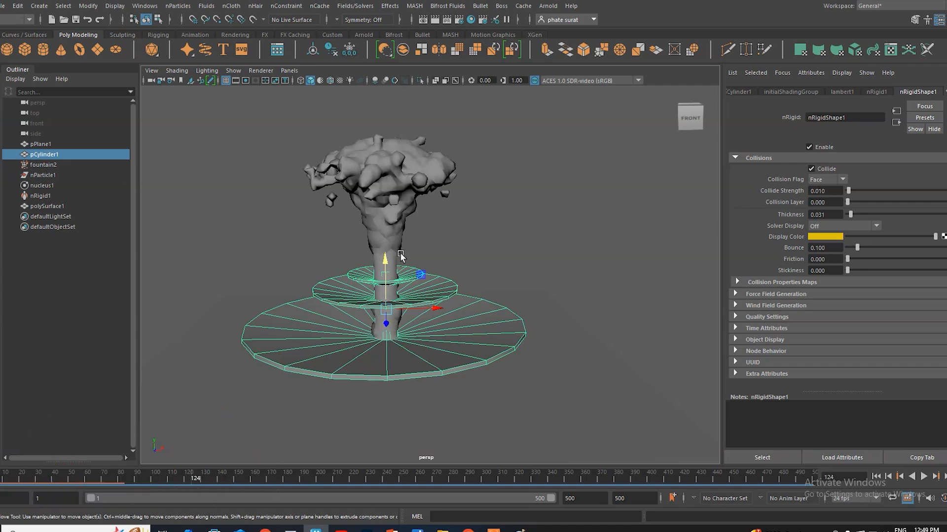
{"action": "left_click", "coordinate": [877, 476]}
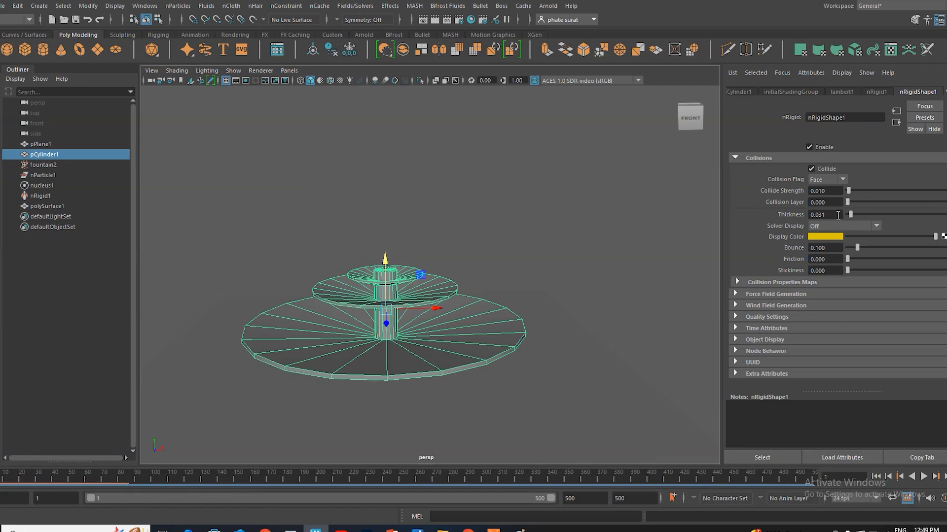
{"action": "left_click_drag", "start_coordinate": [850, 215], "coordinate": [848, 215]}
{"action": "key", "text": "ctrl+z"}
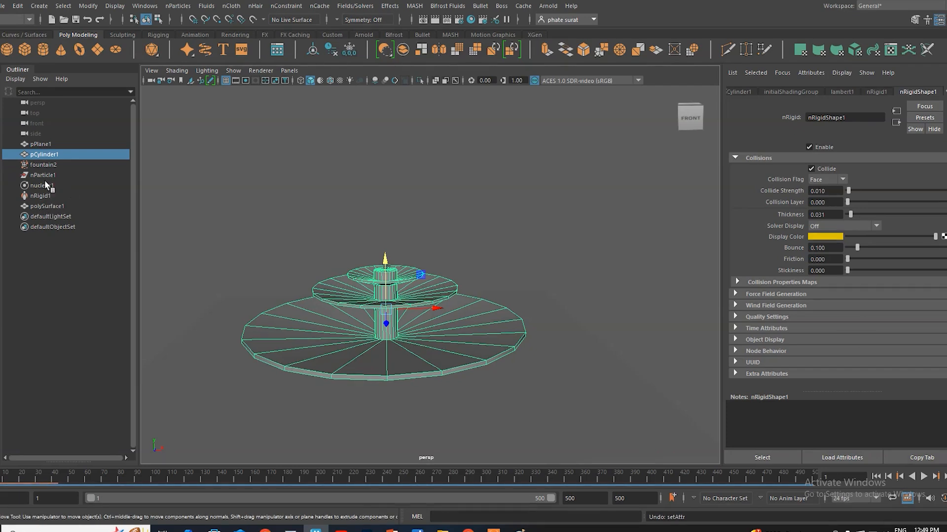
Step: Try the Quad Mesh method on fountain2's output mesh, play the simulation to frame 32, and restore Triangle Mesh
{"action": "left_click", "coordinate": [43, 165]}
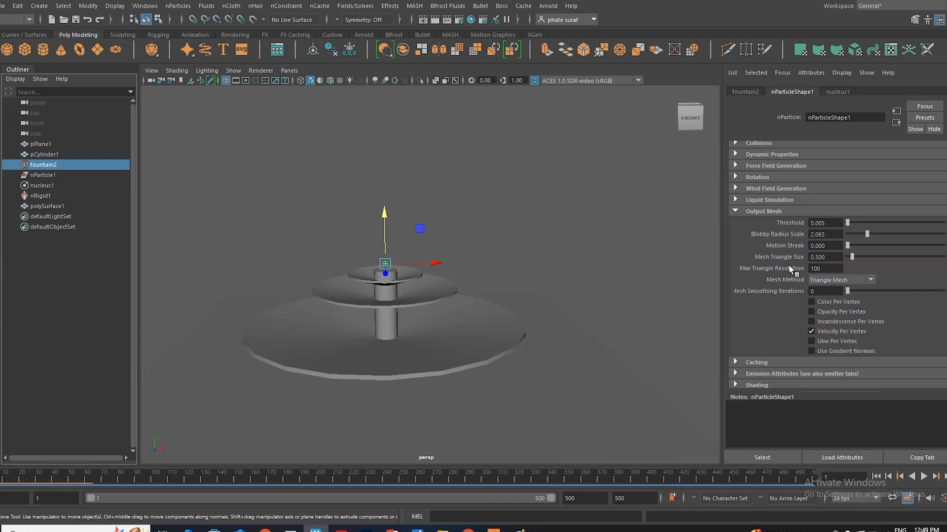
{"action": "left_click", "coordinate": [832, 280]}
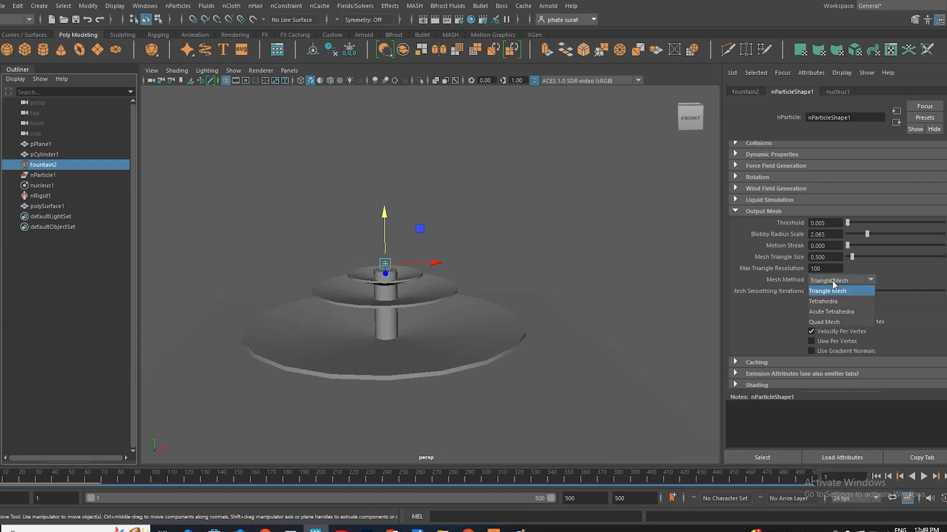
{"action": "left_click", "coordinate": [833, 280]}
{"action": "left_click", "coordinate": [832, 282]}
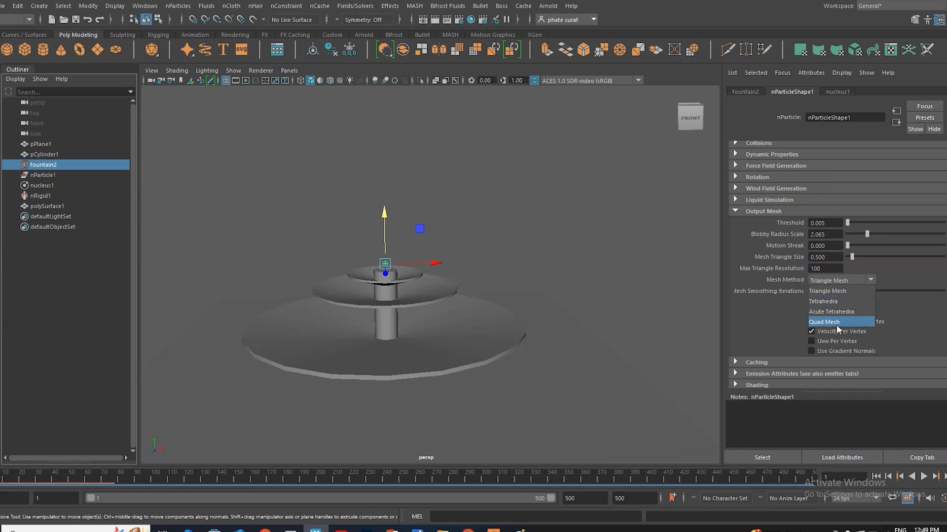
{"action": "left_click", "coordinate": [833, 323]}
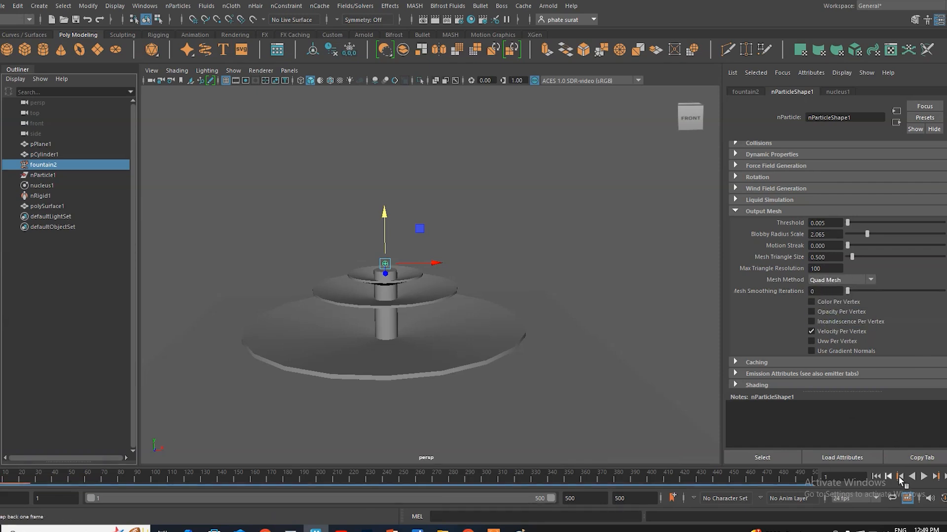
{"action": "left_click", "coordinate": [923, 476]}
{"action": "left_click", "coordinate": [923, 476]}
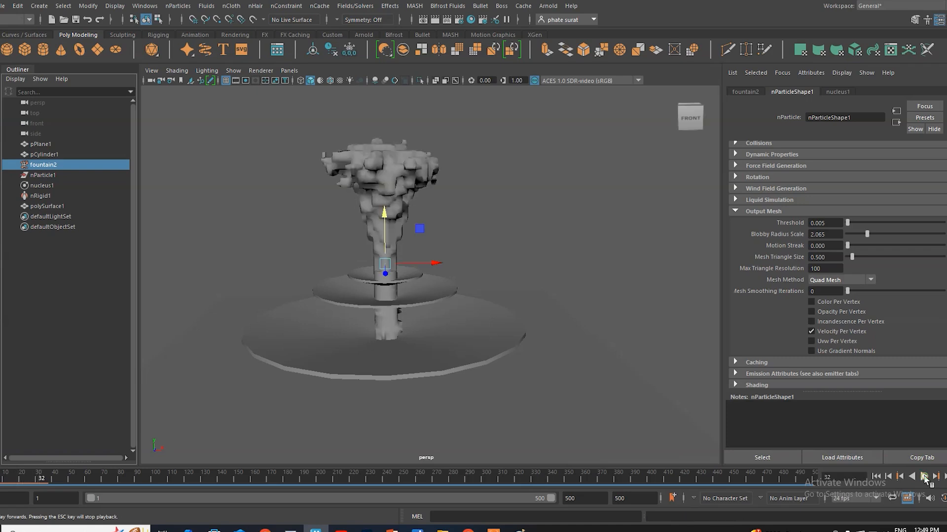
{"action": "left_click", "coordinate": [840, 280]}
{"action": "left_click", "coordinate": [830, 291]}
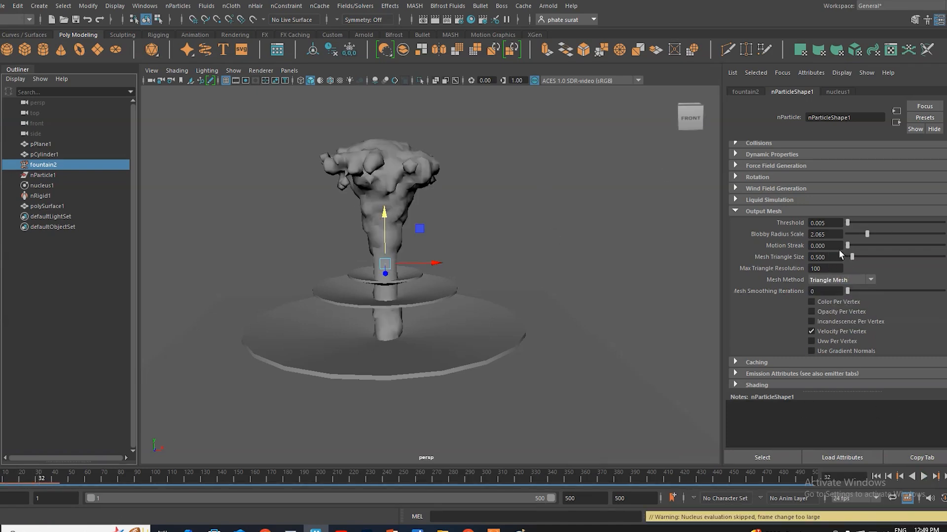
Step: Try an output mesh Motion Streak of 0.761, play the simulation from the first frame to frame 66, and reset Motion Streak to 0
{"action": "left_click_drag", "start_coordinate": [848, 246], "coordinate": [854, 246]}
{"action": "left_click", "coordinate": [875, 476]}
{"action": "left_click", "coordinate": [922, 480]}
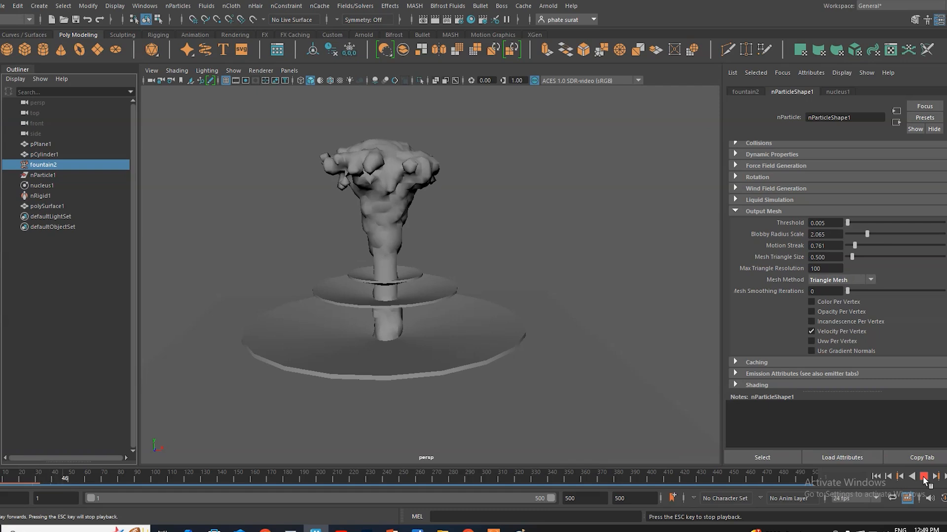
{"action": "left_click", "coordinate": [924, 477]}
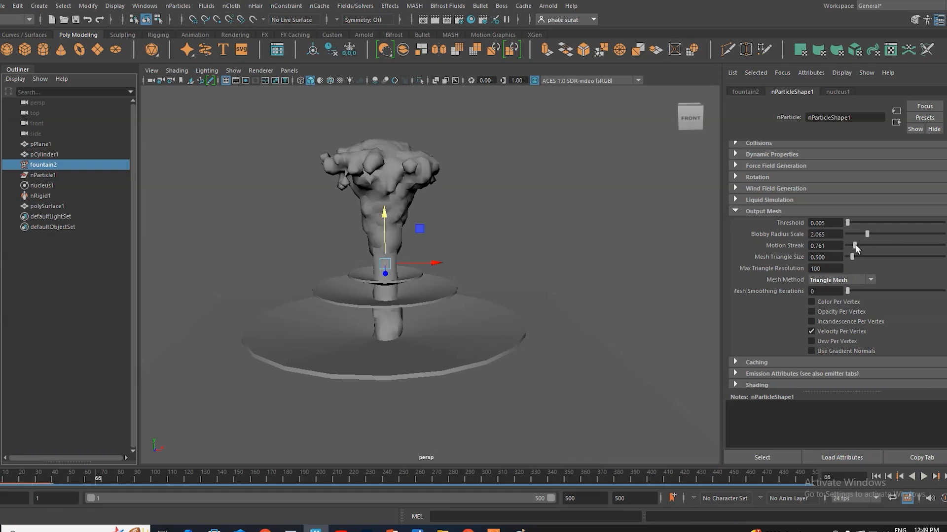
{"action": "left_click_drag", "start_coordinate": [854, 246], "coordinate": [849, 246]}
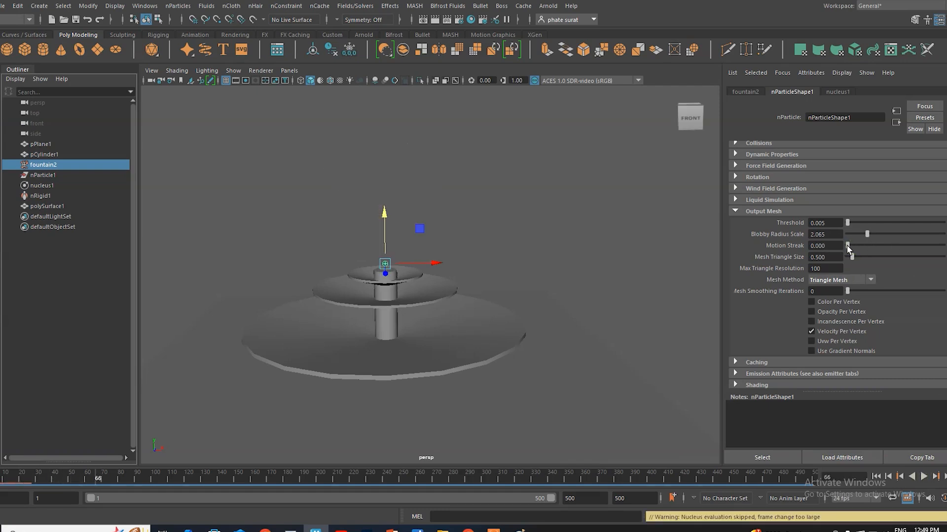
Step: Set the output mesh Blobby Radius Scale to 4.728 and play the simulation from the first frame, stopping at frame 71
{"action": "left_click_drag", "start_coordinate": [867, 234], "coordinate": [892, 233]}
{"action": "left_click", "coordinate": [883, 477]}
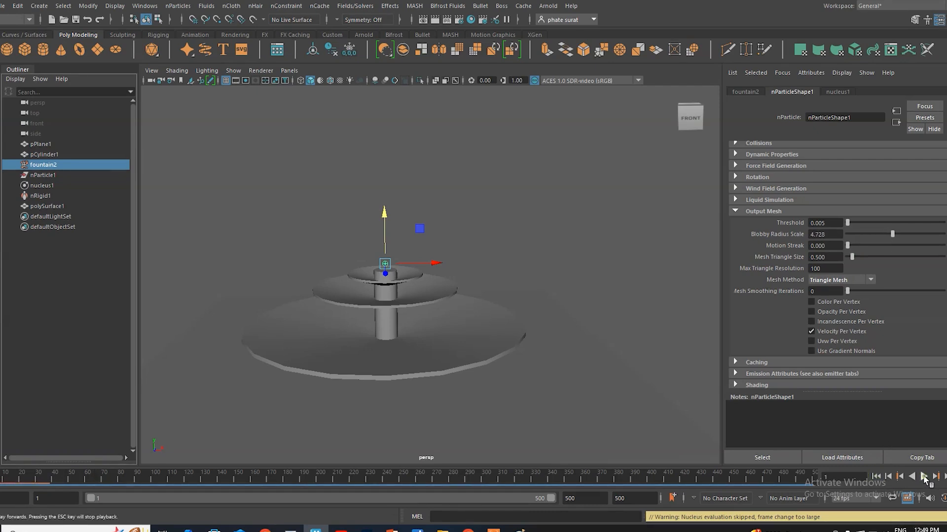
{"action": "left_click", "coordinate": [923, 477]}
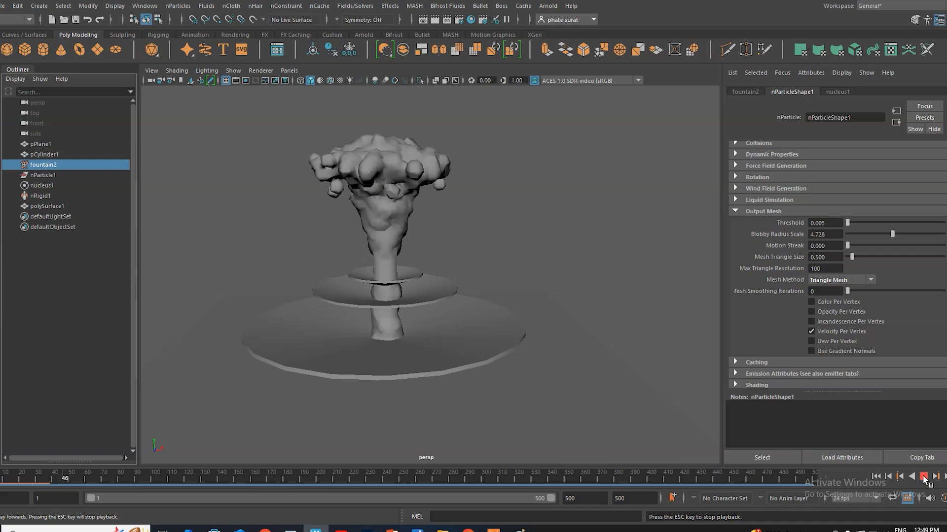
{"action": "left_click", "coordinate": [923, 477]}
{"action": "left_click_drag", "start_coordinate": [438, 331], "coordinate": [434, 279], "text": "alt"}
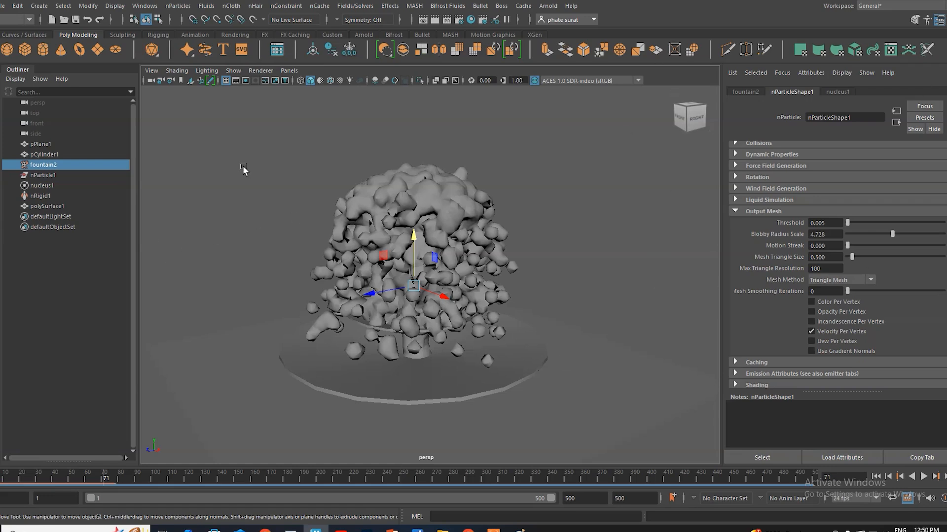
Step: Apply the polygon Smooth operation to the polySurface1 water mesh
{"action": "left_click", "coordinate": [54, 207]}
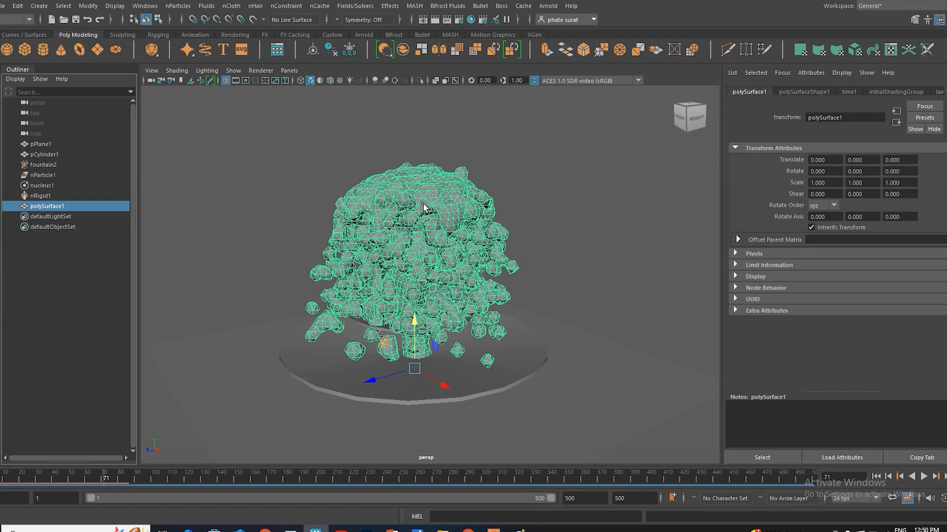
{"action": "left_click", "coordinate": [87, 6]}
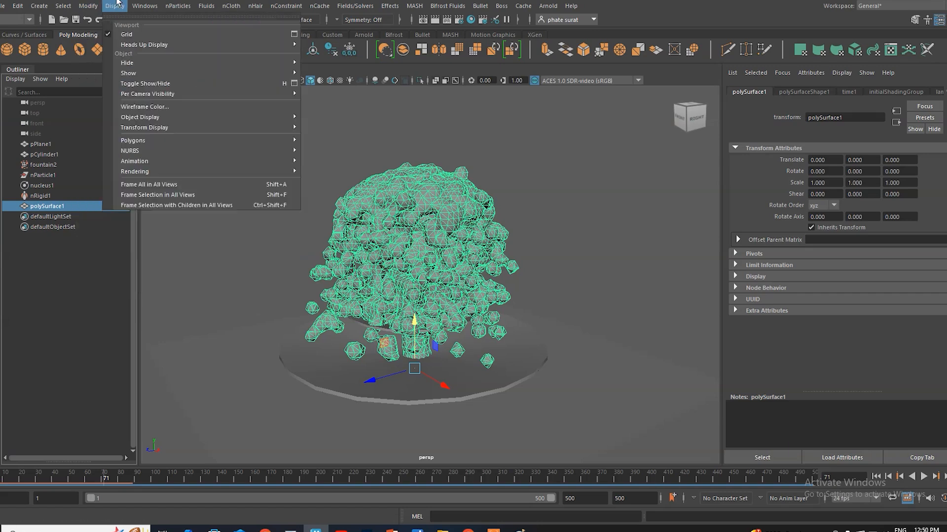
{"action": "mouse_move", "coordinate": [178, 7]}
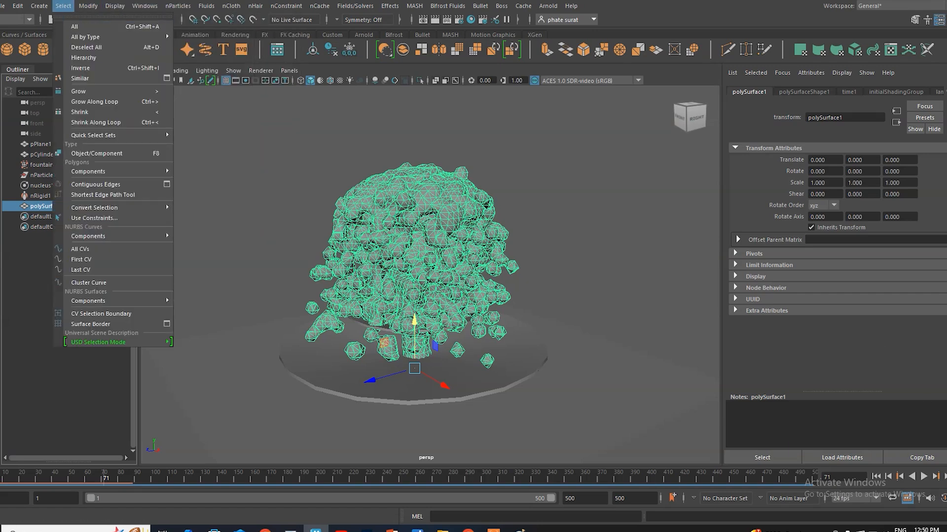
{"action": "left_click", "coordinate": [285, 140]}
{"action": "left_click", "coordinate": [17, 20]}
{"action": "left_click", "coordinate": [15, 31]}
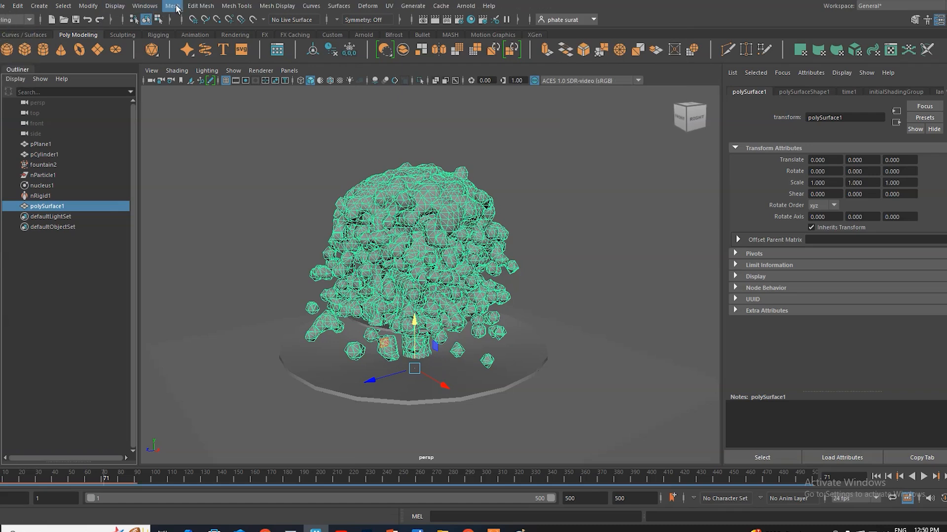
{"action": "left_click", "coordinate": [174, 6]}
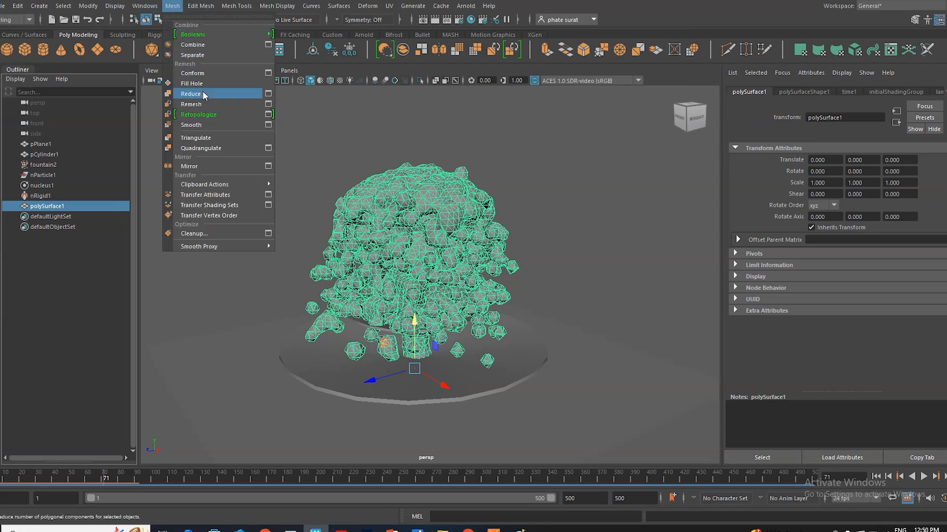
{"action": "left_click", "coordinate": [190, 124]}
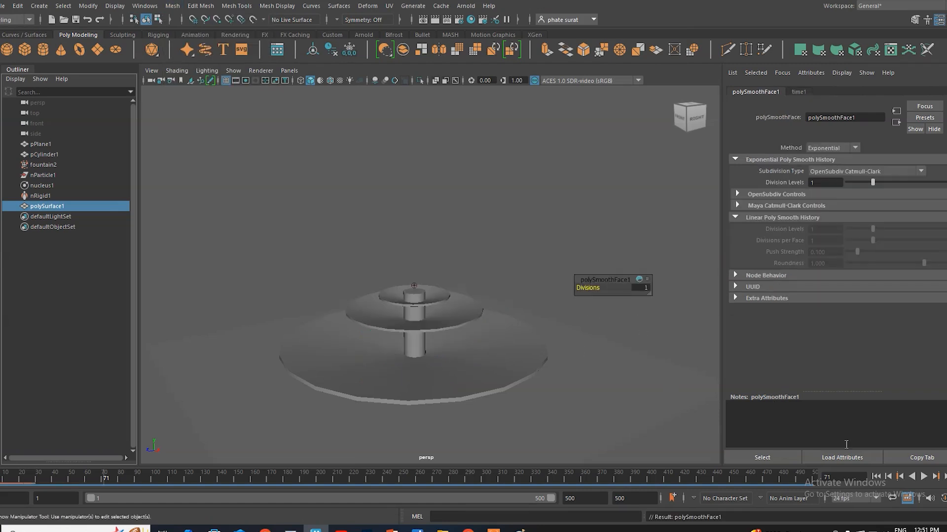
Step: Play the smoothed water mesh from the first frame to frame 57 and examine it deselected
{"action": "left_click", "coordinate": [881, 476]}
{"action": "left_click", "coordinate": [924, 476]}
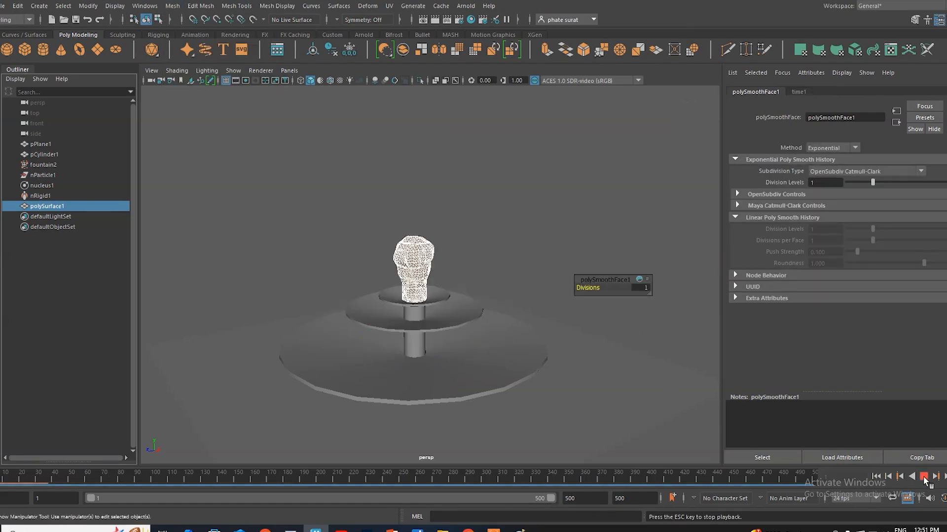
{"action": "left_click", "coordinate": [924, 476]}
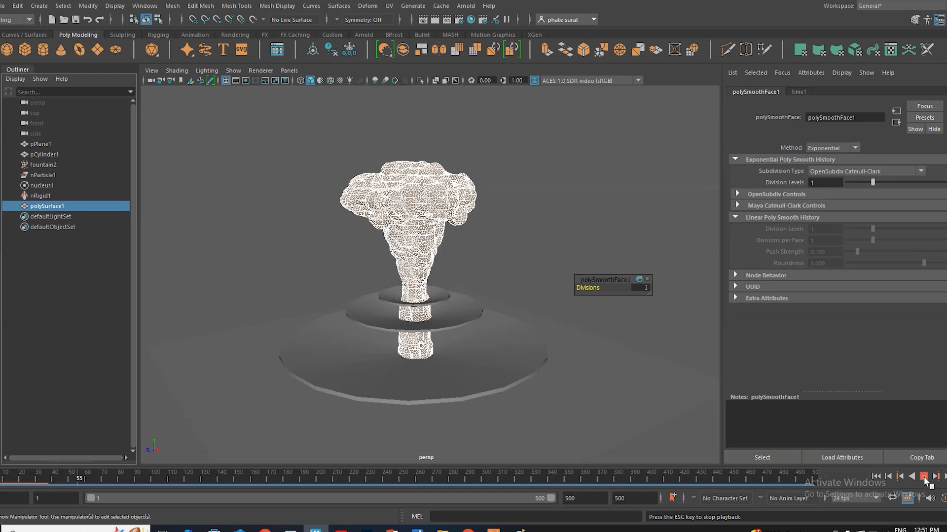
{"action": "left_click", "coordinate": [516, 234]}
{"action": "scroll", "coordinate": [428, 214], "scroll_direction": "up", "scroll_amount": 2}
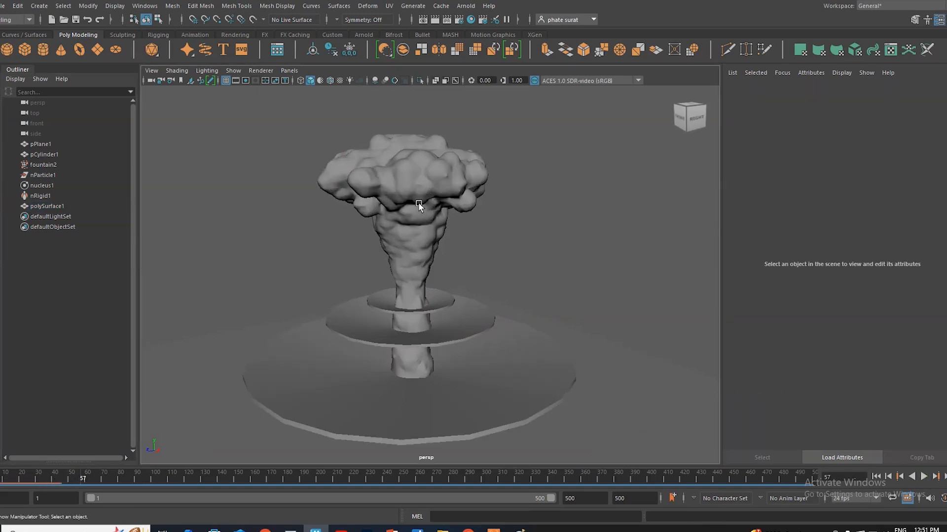
Step: Set polySurface1's smooth Divisions to 2, play the simulation from the first frame to frame 54, and deselect the mesh
{"action": "left_click", "coordinate": [417, 195]}
{"action": "left_click_drag", "start_coordinate": [595, 288], "coordinate": [641, 296]}
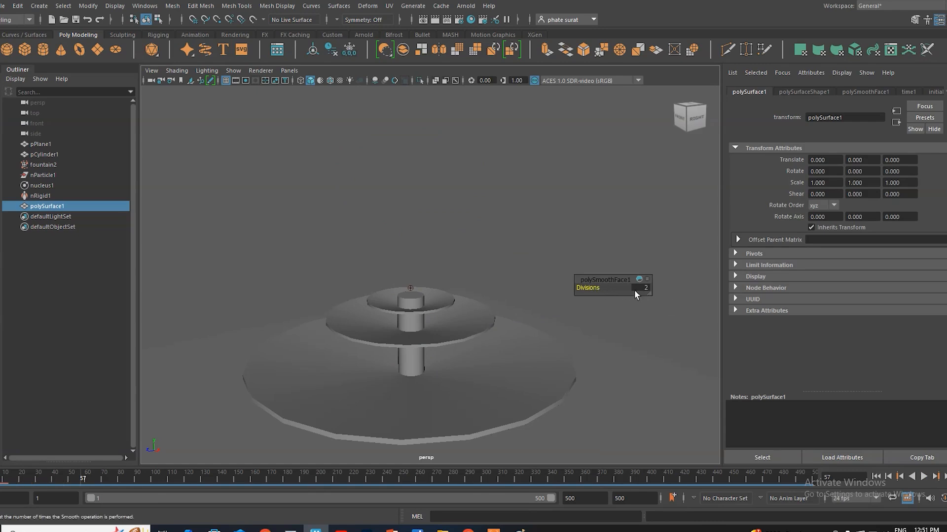
{"action": "left_click", "coordinate": [876, 476]}
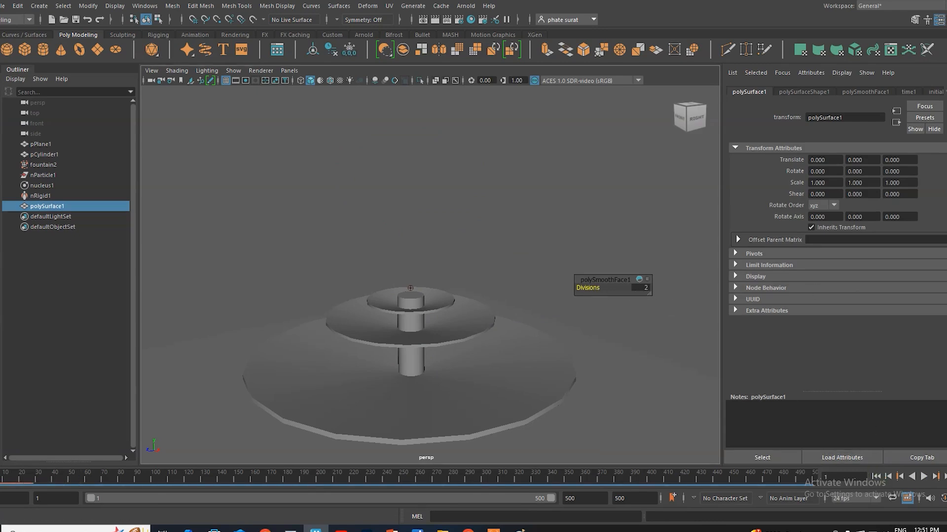
{"action": "left_click", "coordinate": [923, 476]}
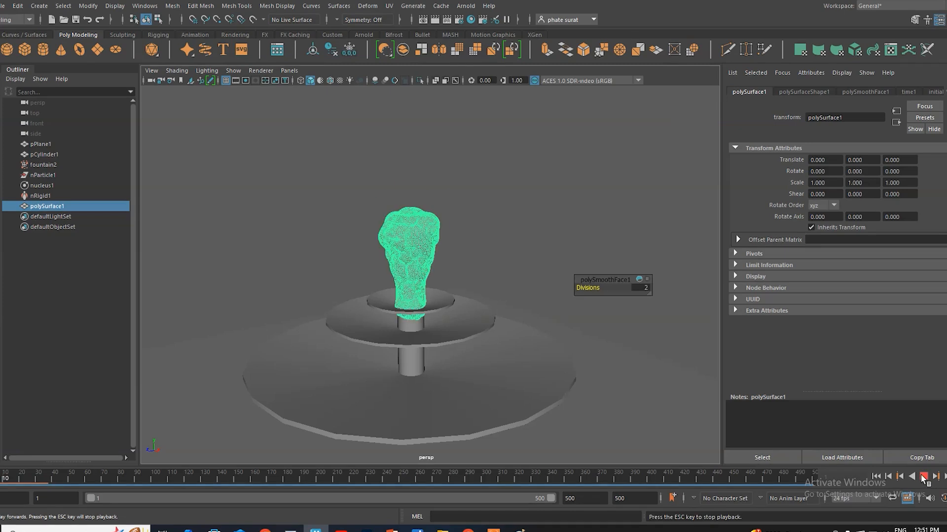
{"action": "left_click", "coordinate": [923, 476]}
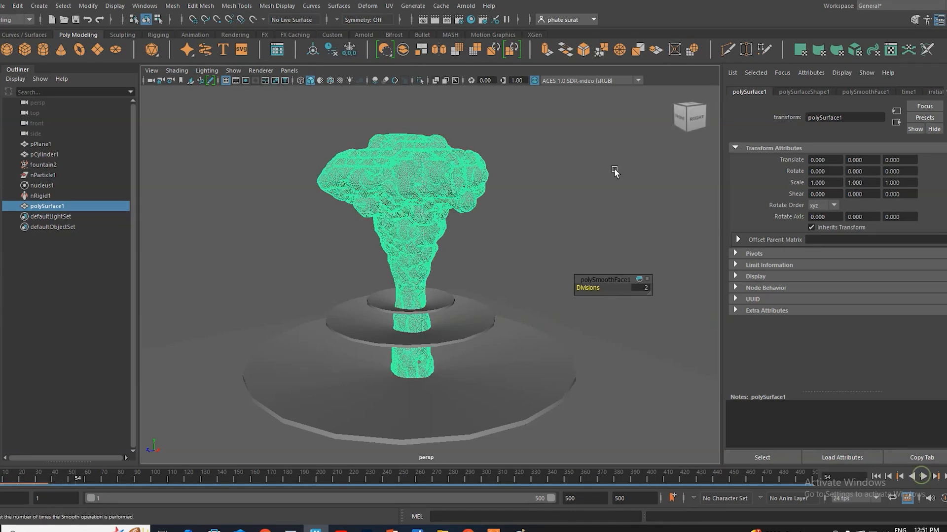
{"action": "left_click", "coordinate": [582, 201]}
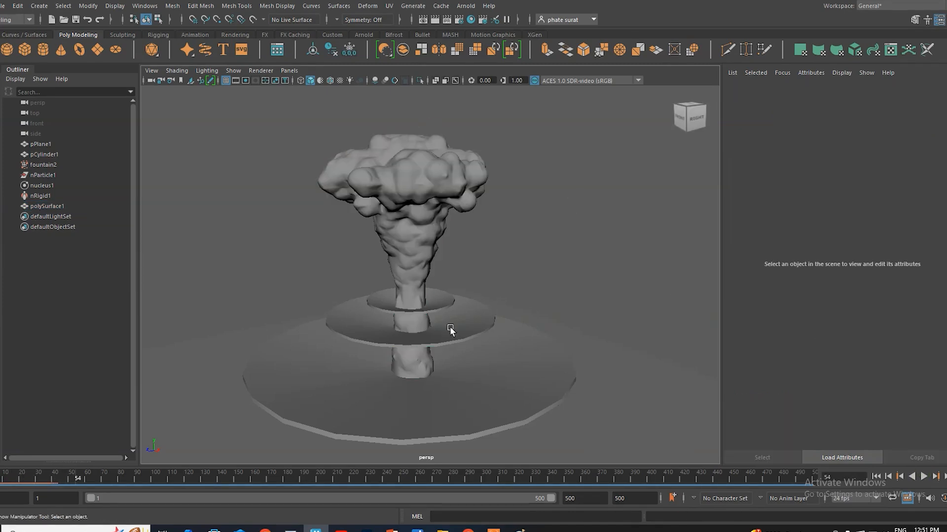
Step: Return to the first frame and open the options for exporting the selected polySurface1 to Alembic
{"action": "key", "text": "alt+shift+v"}
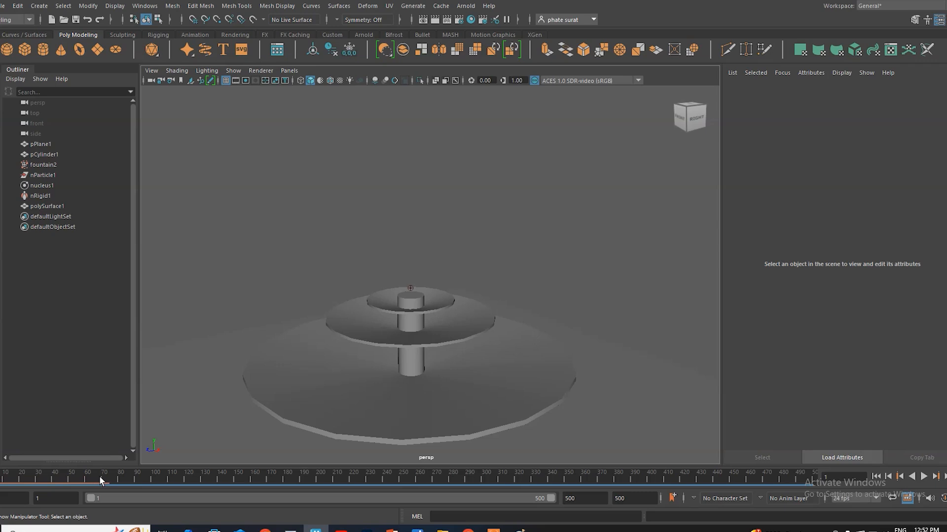
{"action": "left_click", "coordinate": [49, 207]}
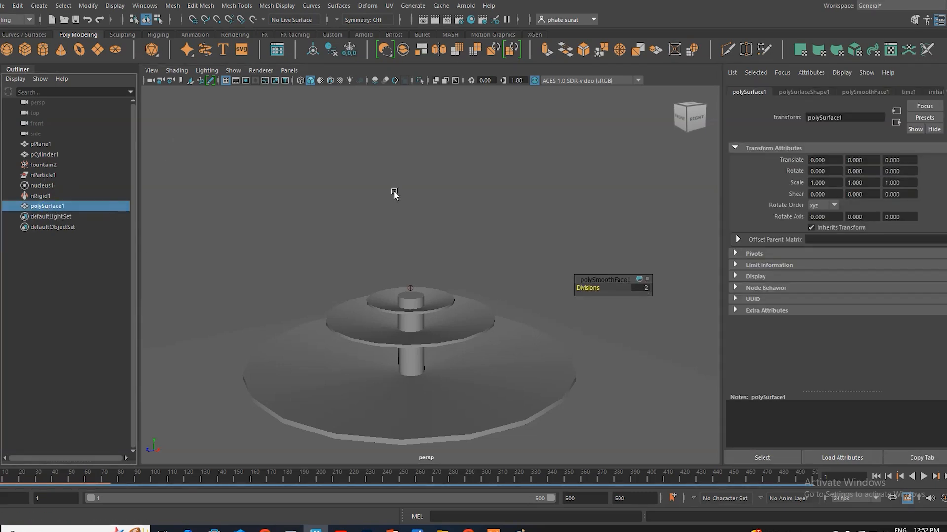
{"action": "left_click", "coordinate": [614, 241]}
{"action": "left_click", "coordinate": [51, 207]}
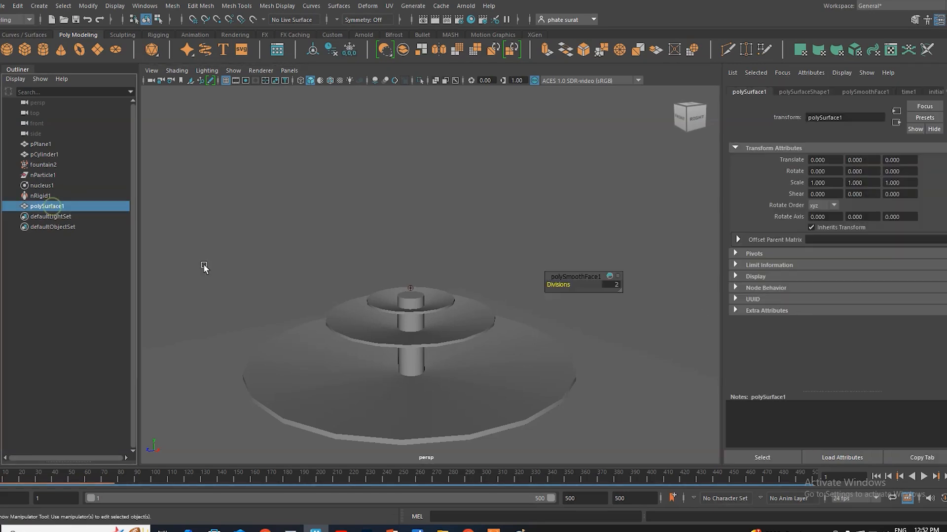
{"action": "left_click", "coordinate": [441, 6]}
{"action": "mouse_move", "coordinate": [453, 25]}
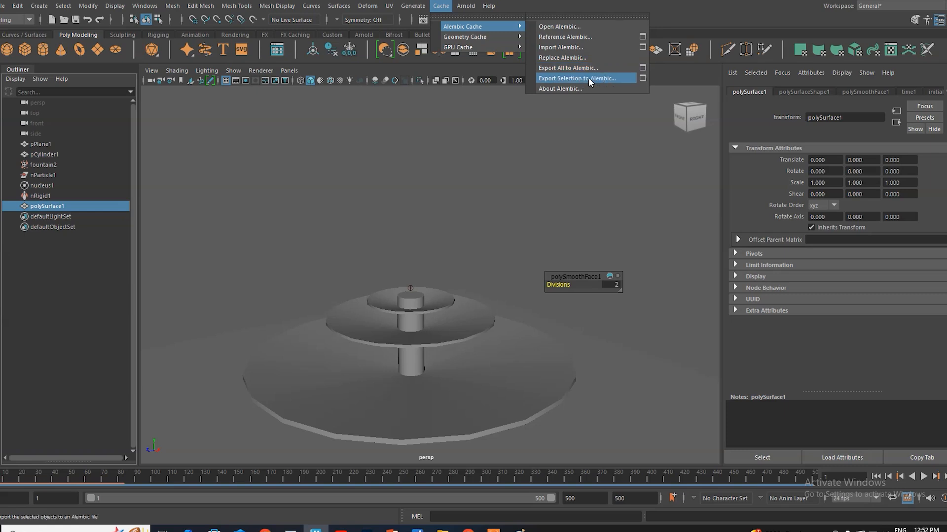
{"action": "left_click", "coordinate": [642, 78]}
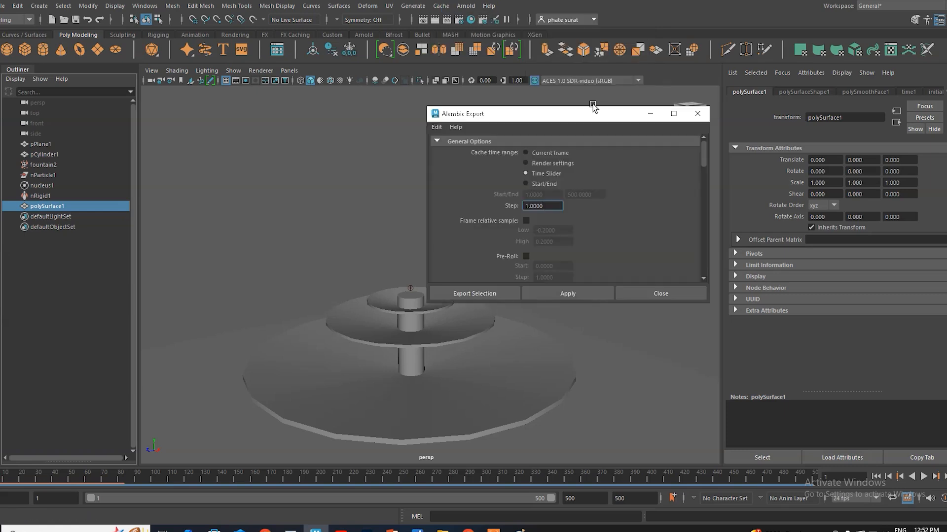
{"action": "left_click_drag", "start_coordinate": [577, 122], "coordinate": [588, 88]}
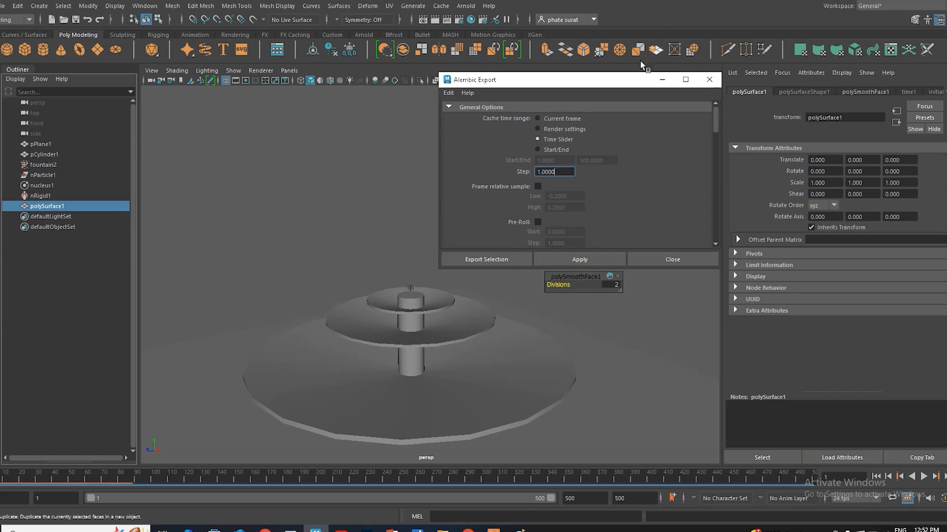
Step: Set the Alembic cache time range to Start/End with an end frame of 100
{"action": "left_click", "coordinate": [538, 149]}
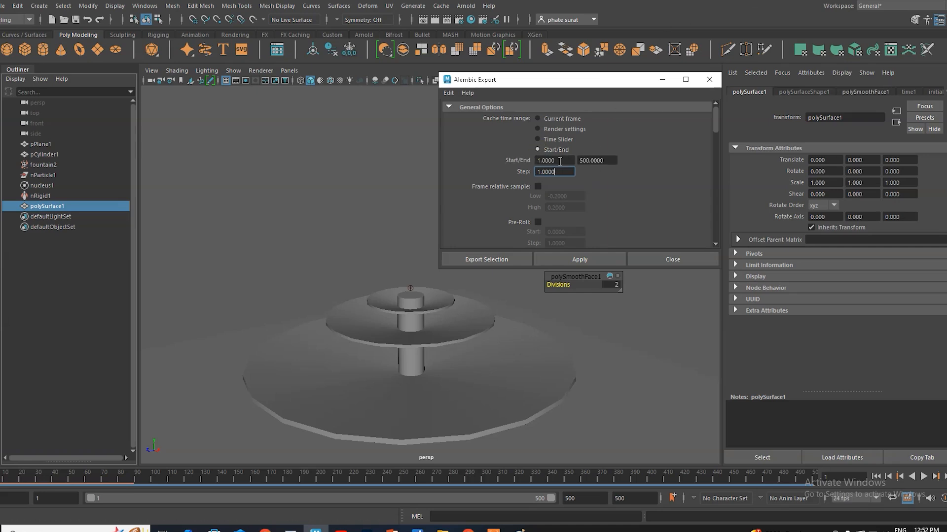
{"action": "double_click", "coordinate": [608, 160]}
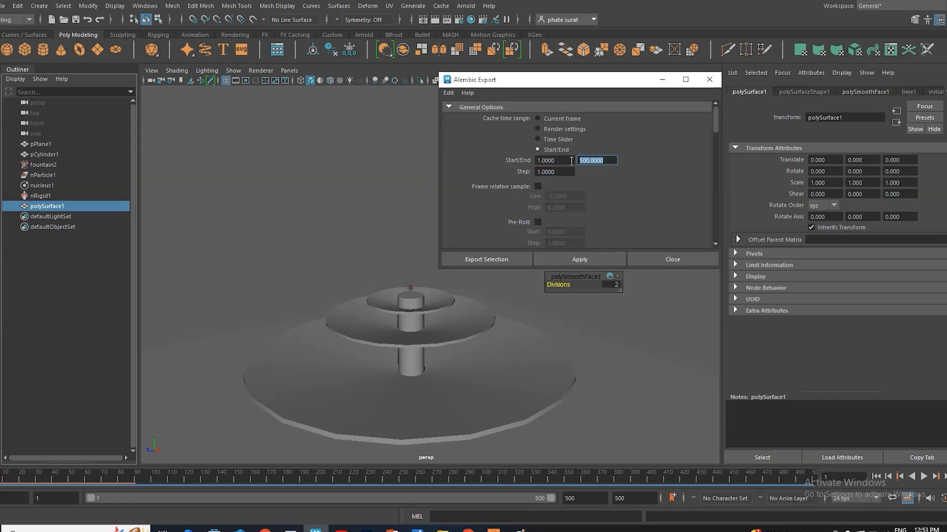
{"action": "type", "text": "100"}
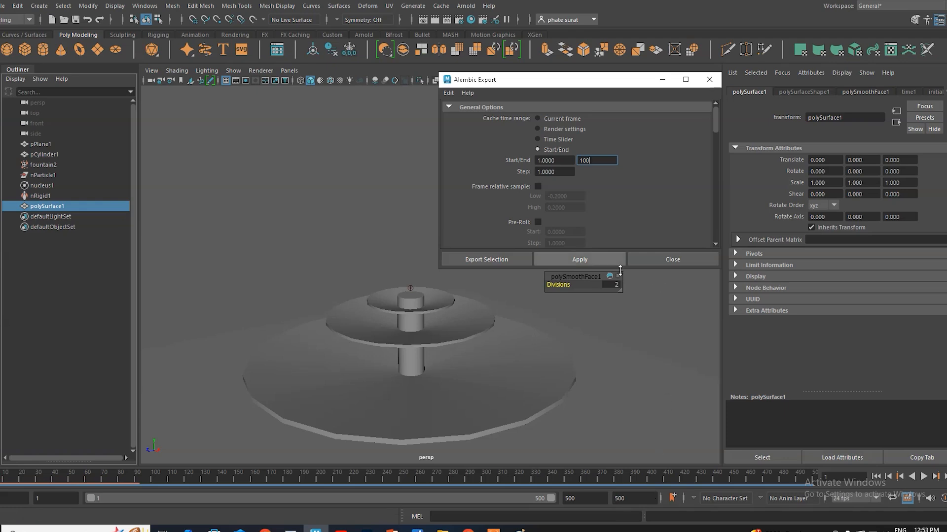
Step: Enable Renderable Only, UV Write, Write Visibility and Write UV Sets in the Alembic export's advanced options
{"action": "scroll", "coordinate": [636, 197], "scroll_direction": "down", "scroll_amount": 3}
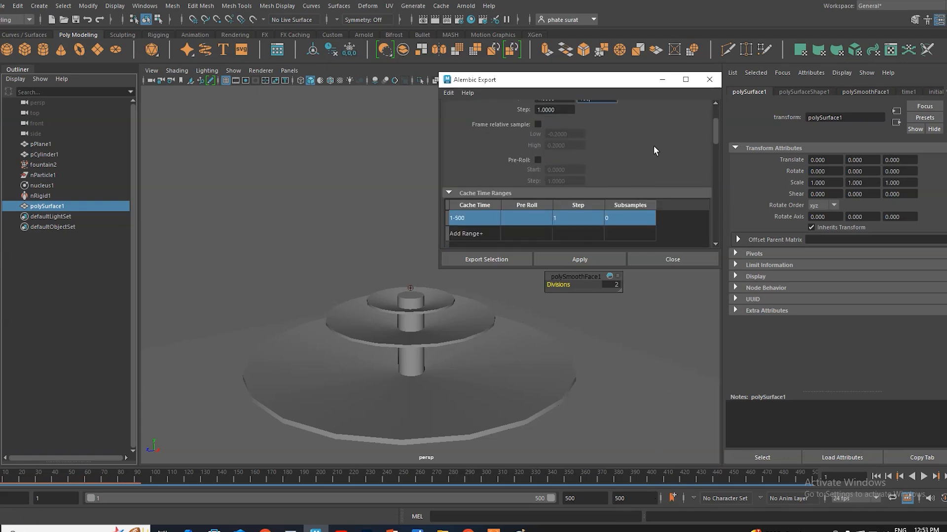
{"action": "scroll", "coordinate": [653, 144], "scroll_direction": "down", "scroll_amount": 5}
{"action": "scroll", "coordinate": [620, 209], "scroll_direction": "up", "scroll_amount": 2}
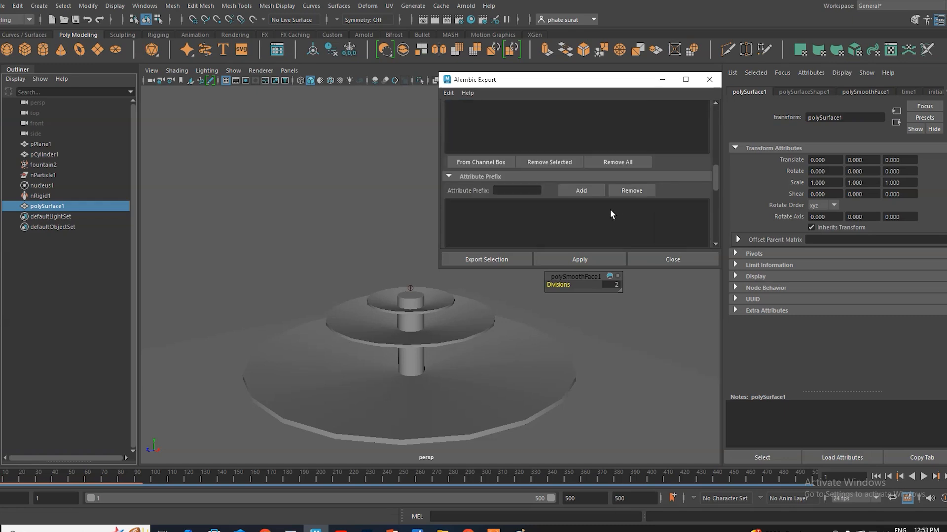
{"action": "scroll", "coordinate": [644, 231], "scroll_direction": "down", "scroll_amount": 2}
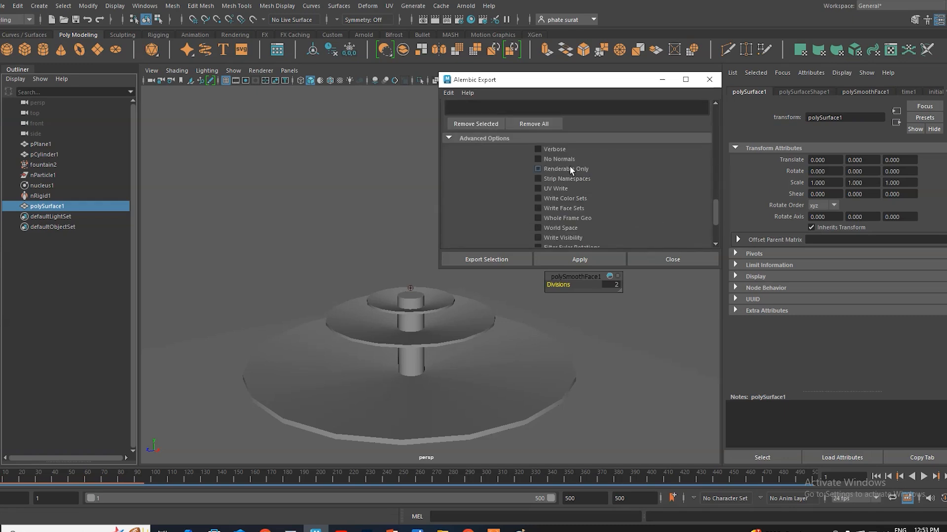
{"action": "left_click", "coordinate": [537, 188]}
{"action": "scroll", "coordinate": [640, 193], "scroll_direction": "down", "scroll_amount": 1}
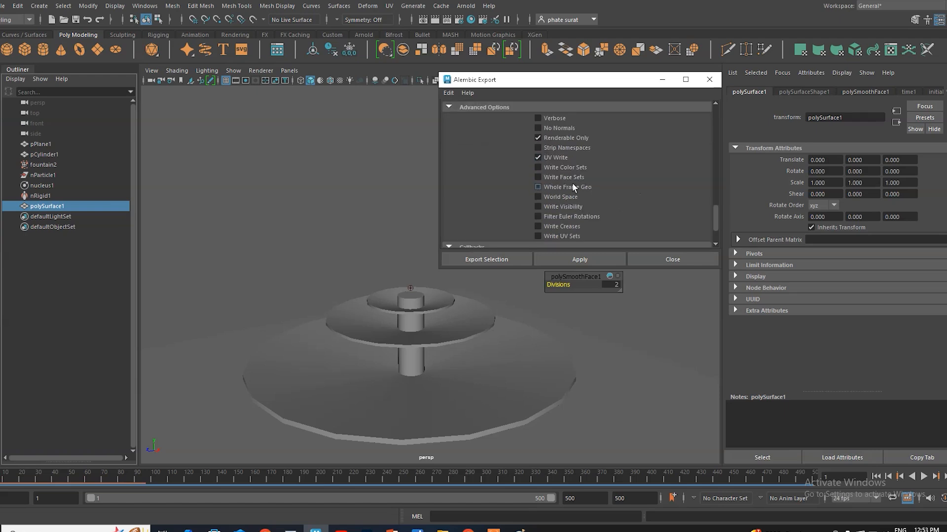
{"action": "scroll", "coordinate": [617, 193], "scroll_direction": "down", "scroll_amount": 1}
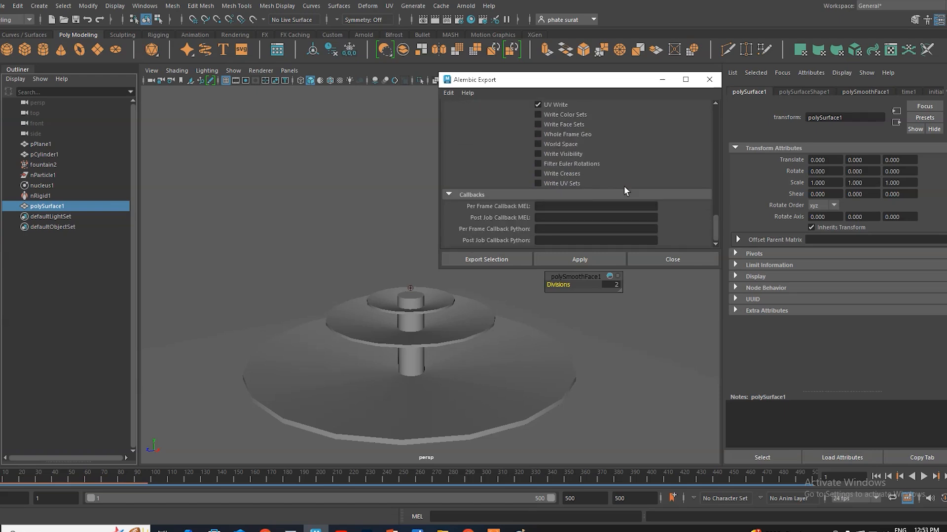
{"action": "left_click", "coordinate": [537, 183]}
{"action": "scroll", "coordinate": [558, 183], "scroll_direction": "up", "scroll_amount": 1}
{"action": "left_click", "coordinate": [538, 185]}
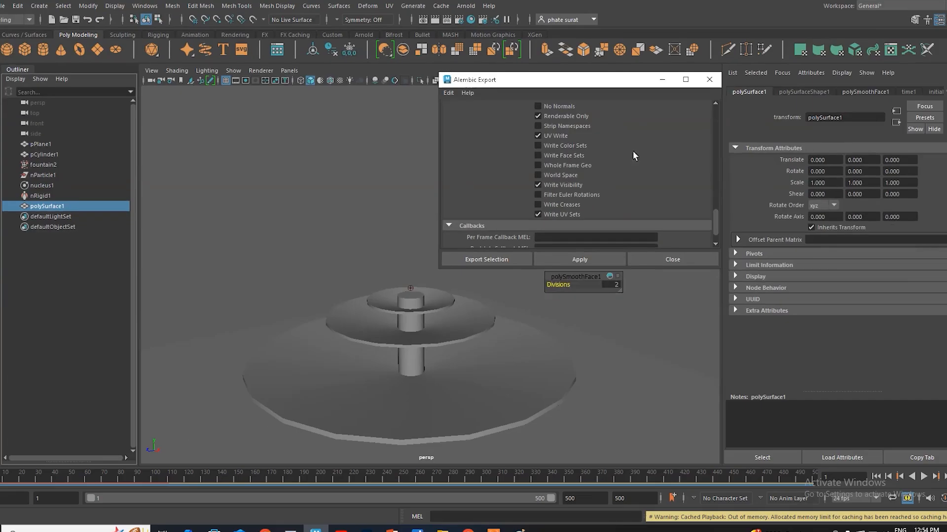
{"action": "scroll", "coordinate": [621, 270], "scroll_direction": "down", "scroll_amount": 1}
{"action": "scroll", "coordinate": [649, 175], "scroll_direction": "up", "scroll_amount": 5}
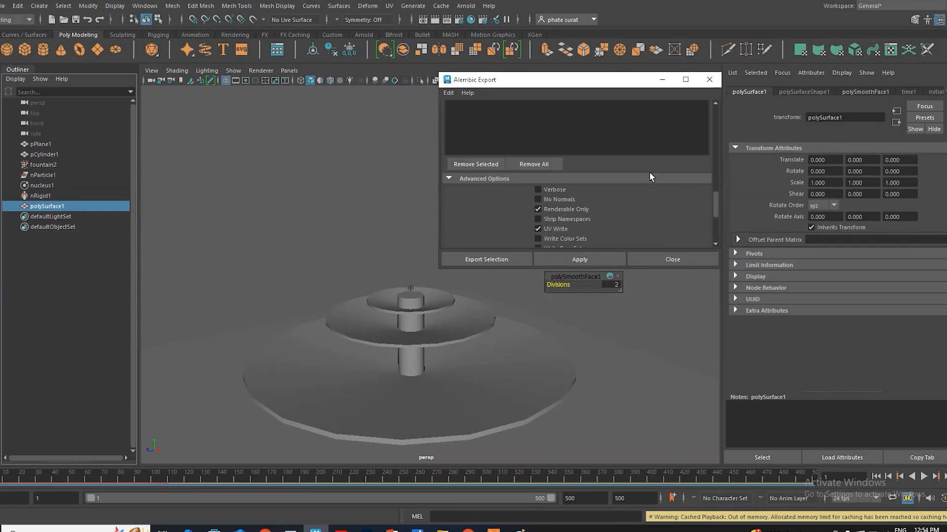
Step: Export polySurface1 as an Alembic file named water on the D: drive and close the export options
{"action": "left_click", "coordinate": [486, 259]}
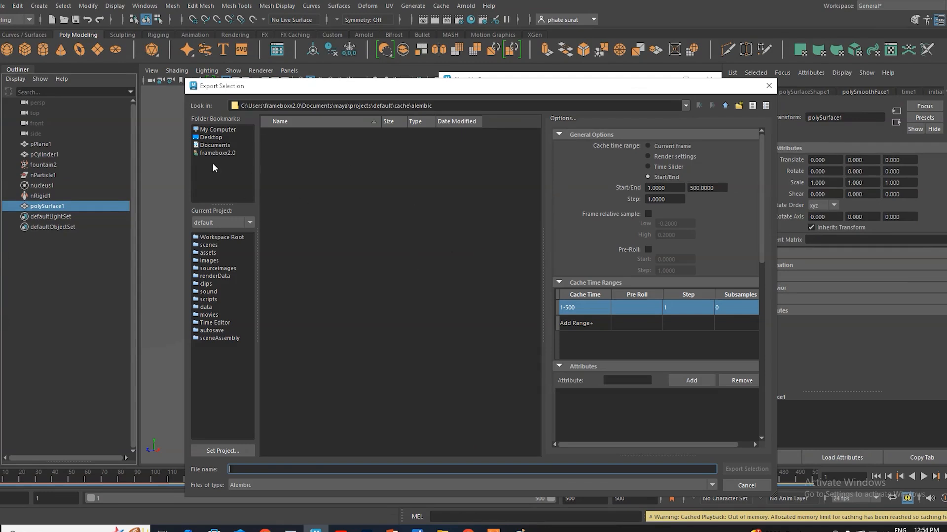
{"action": "left_click", "coordinate": [220, 131]}
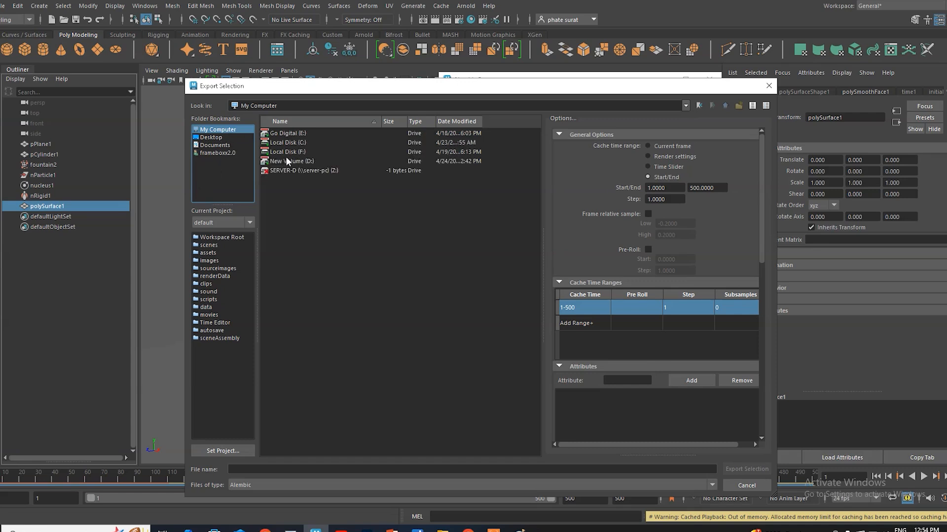
{"action": "left_click", "coordinate": [297, 161]}
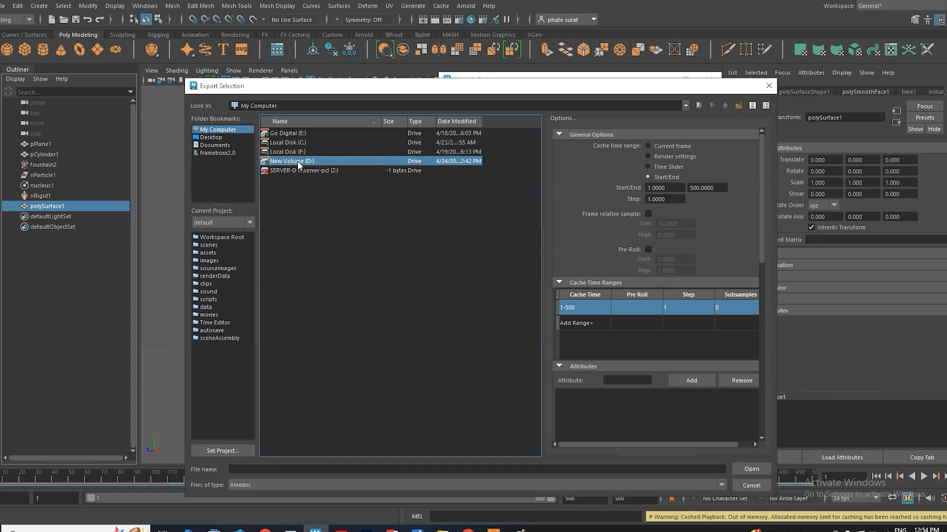
{"action": "double_click", "coordinate": [297, 161]}
{"action": "left_click", "coordinate": [280, 469]}
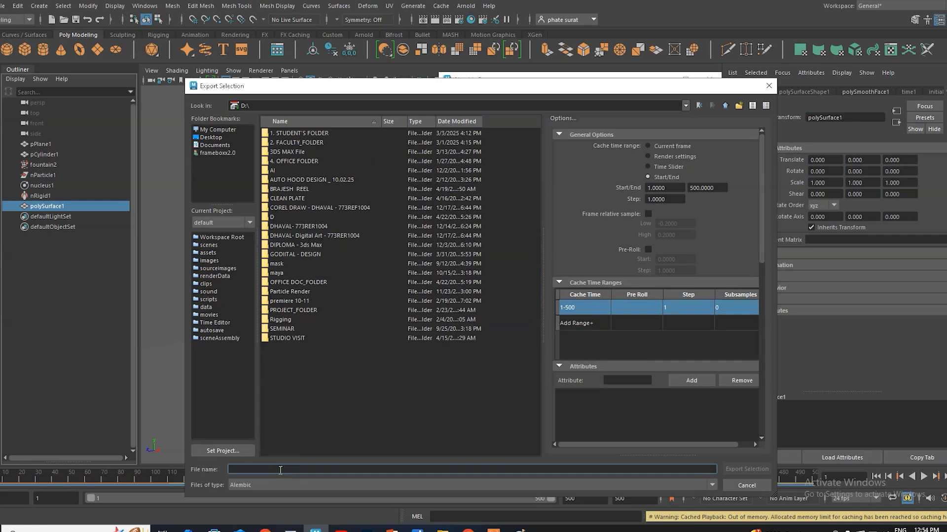
{"action": "type", "text": "water"}
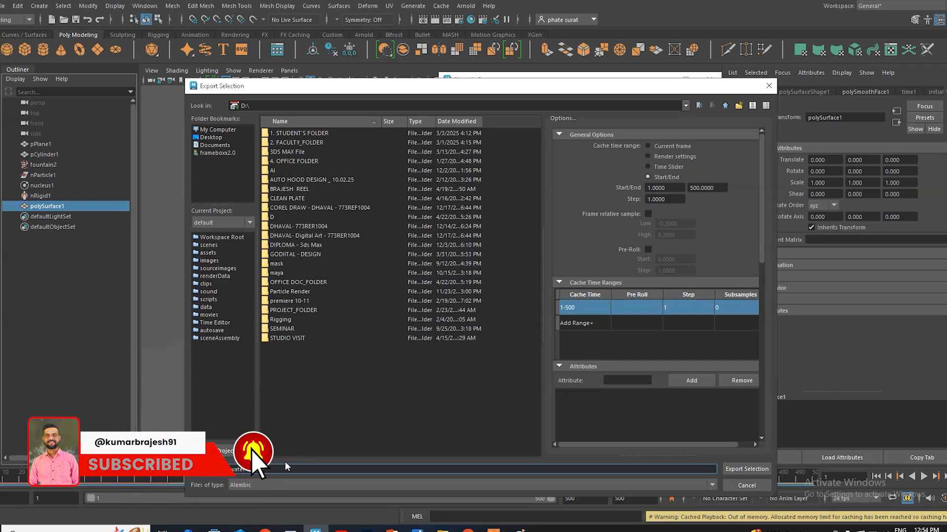
{"action": "left_click", "coordinate": [746, 470]}
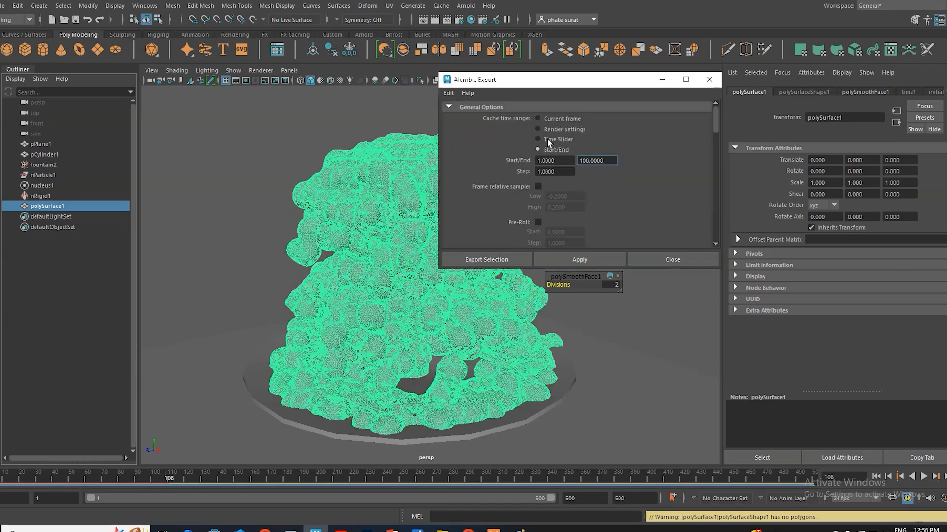
{"action": "left_click", "coordinate": [672, 259]}
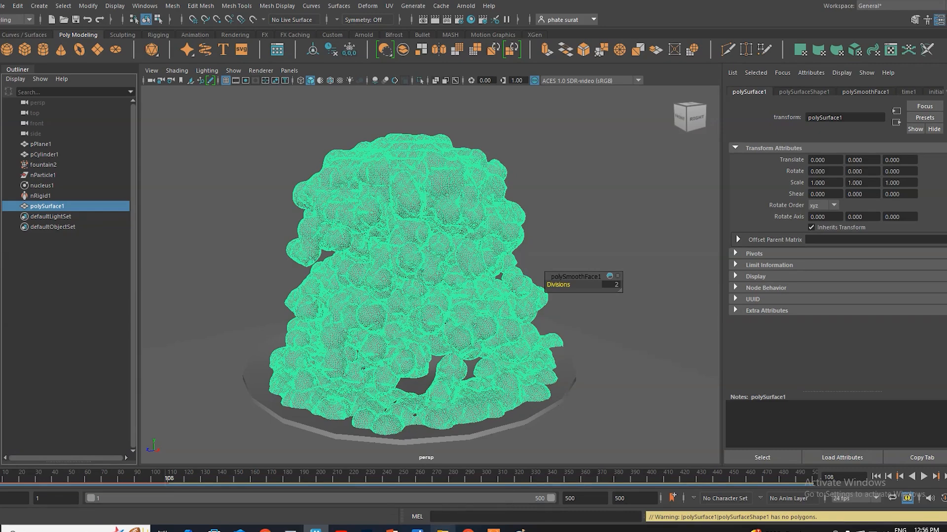
Step: Switch to File Explorer, check the exported water file on the D: drive, and return to Maya
{"action": "left_click", "coordinate": [442, 530]}
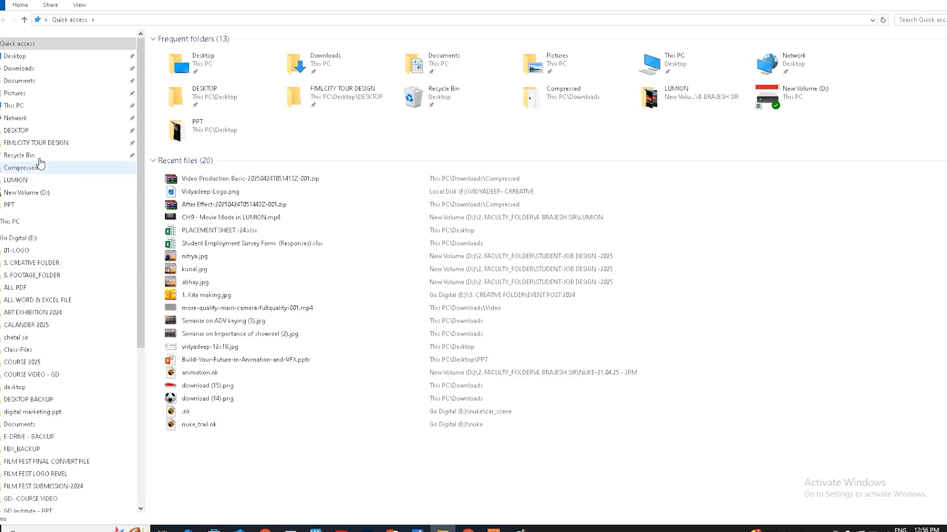
{"action": "left_click", "coordinate": [31, 196]}
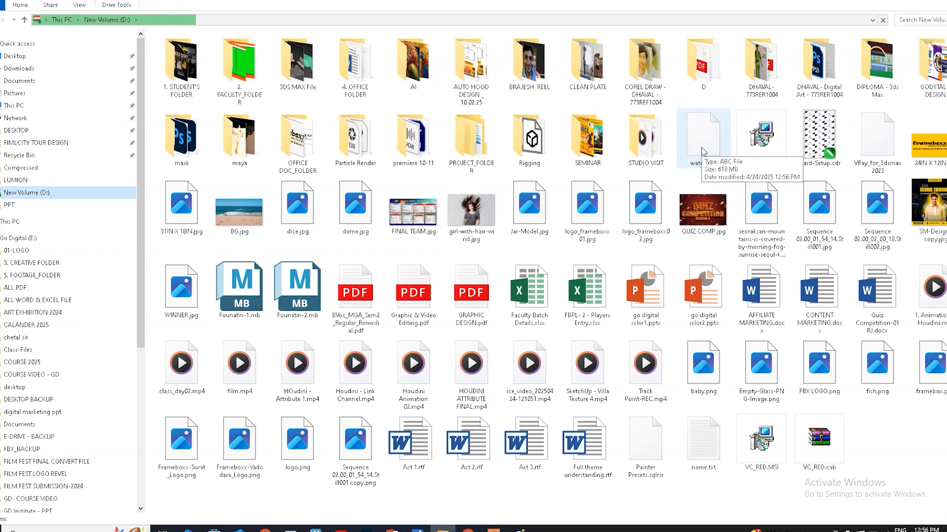
{"action": "left_click", "coordinate": [315, 530]}
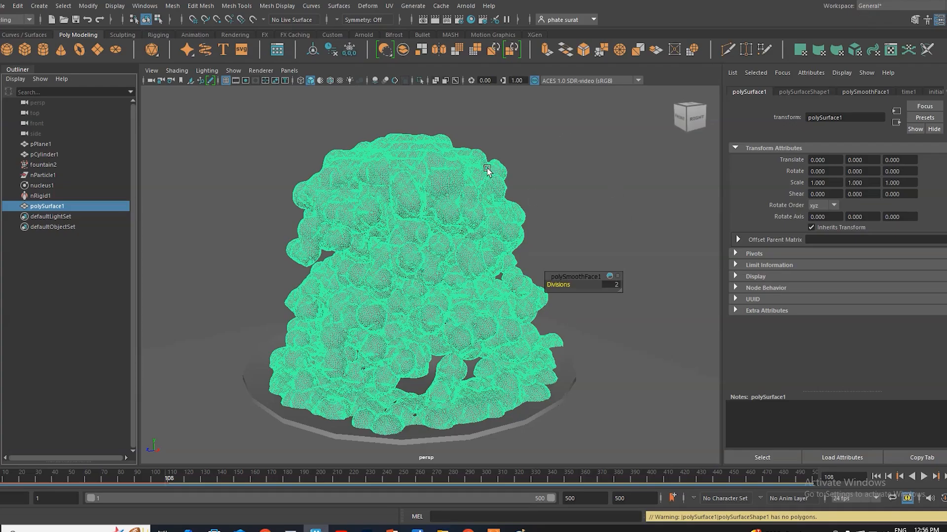
Step: Save the scene under the new name Founatin-3.mb on the D: drive
{"action": "left_click", "coordinate": [3, 5]}
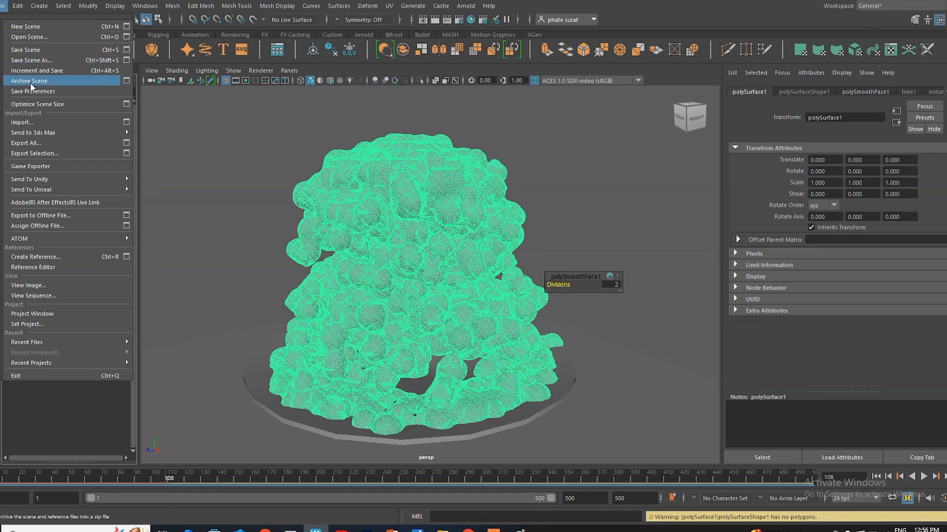
{"action": "left_click", "coordinate": [37, 62]}
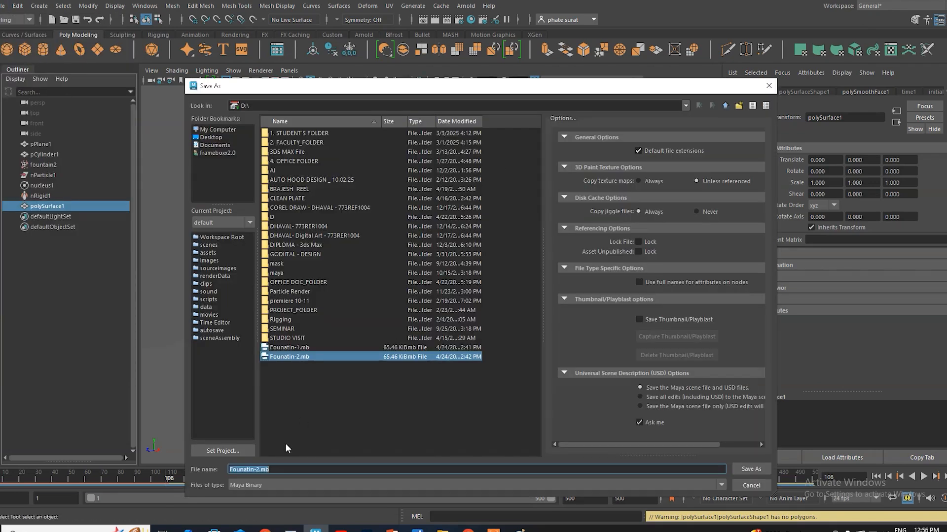
{"action": "left_click", "coordinate": [257, 469]}
{"action": "key", "text": "BackSpace"}
{"action": "type", "text": "3"}
{"action": "left_click", "coordinate": [750, 469]}
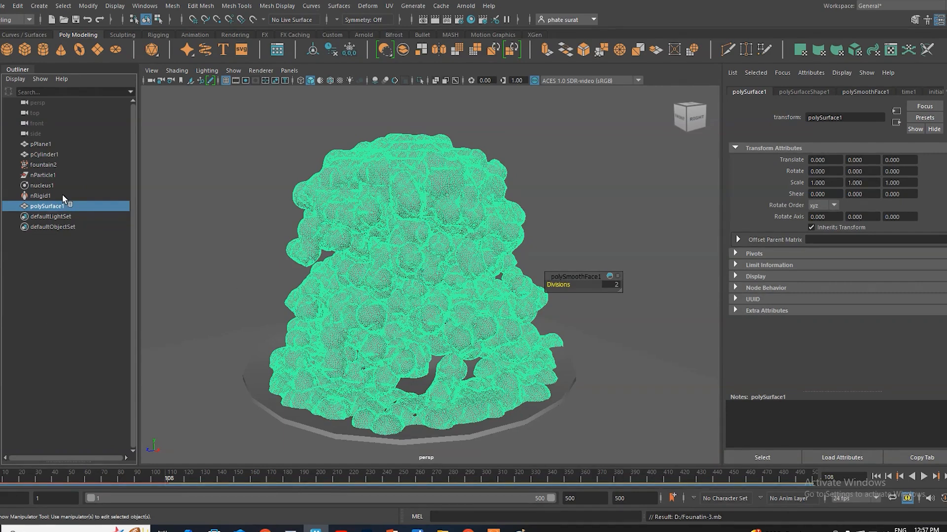
Step: Delete fountain2, nParticle1, nucleus1, nRigid1 and polySurface1 from the scene
{"action": "left_click", "coordinate": [49, 164], "text": "shift"}
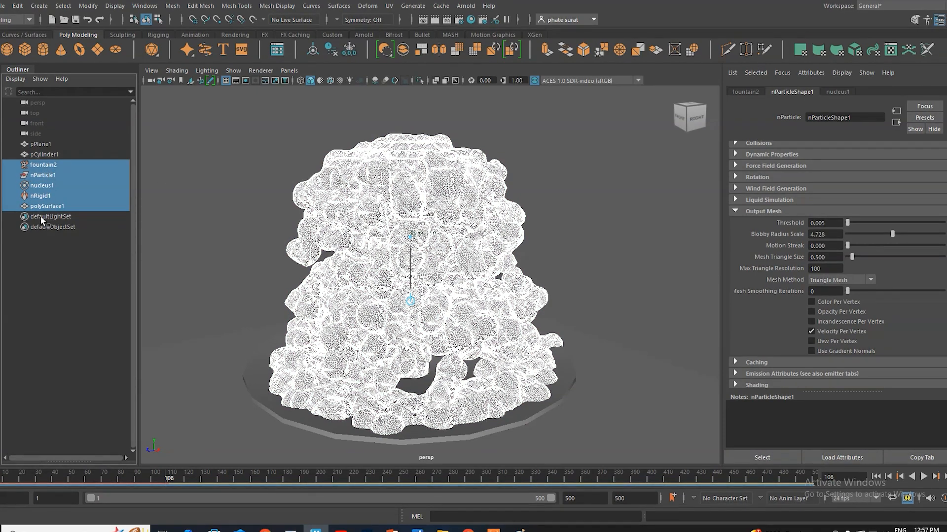
{"action": "key", "text": "Delete"}
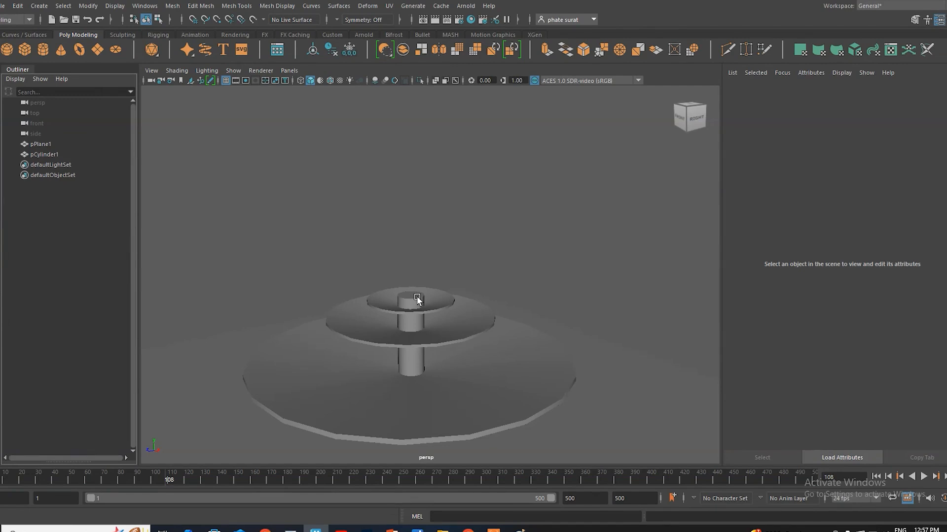
Step: Import the Alembic file water.abc from the D: drive into the scene root
{"action": "left_click", "coordinate": [441, 6]}
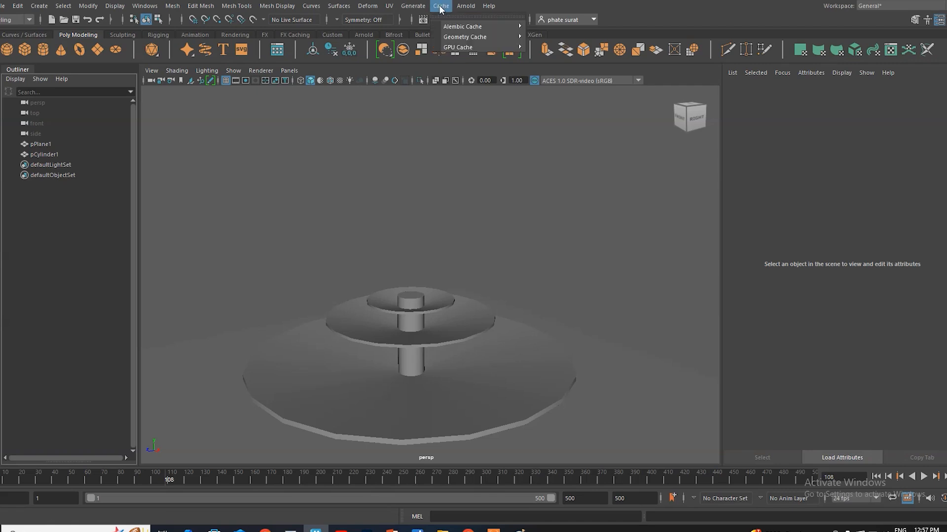
{"action": "mouse_move", "coordinate": [463, 27]}
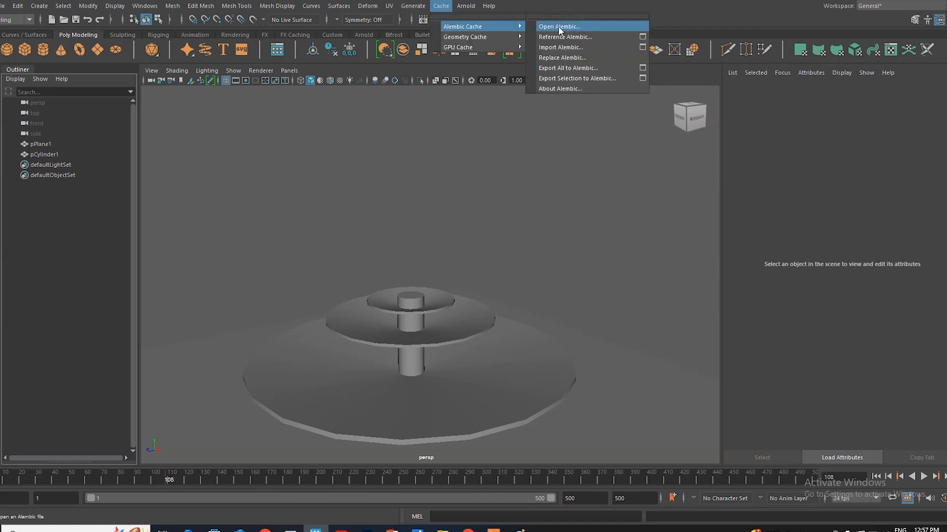
{"action": "left_click", "coordinate": [561, 46]}
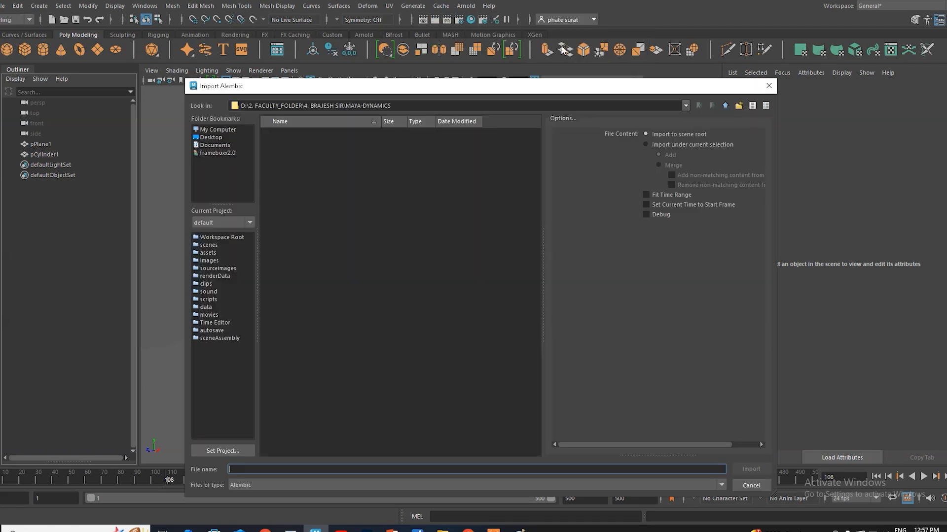
{"action": "left_click", "coordinate": [219, 130]}
{"action": "double_click", "coordinate": [288, 143]}
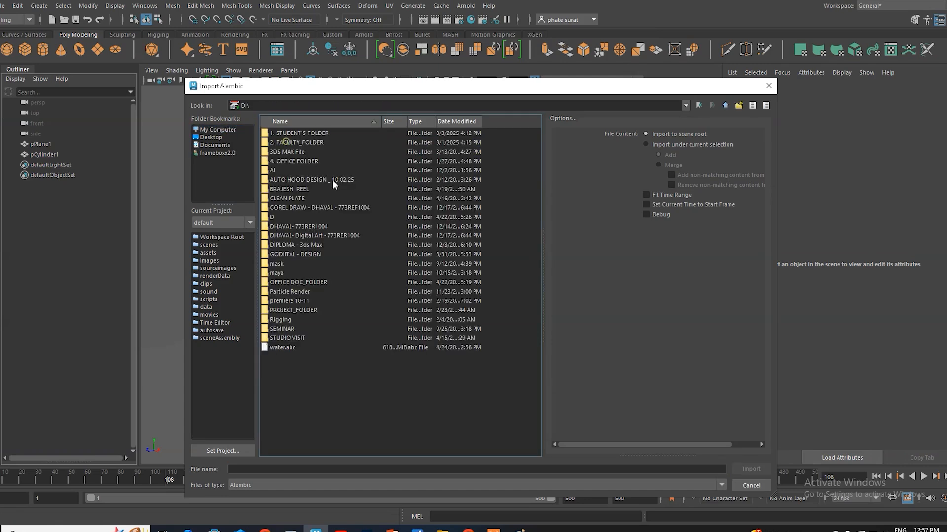
{"action": "left_click", "coordinate": [284, 348]}
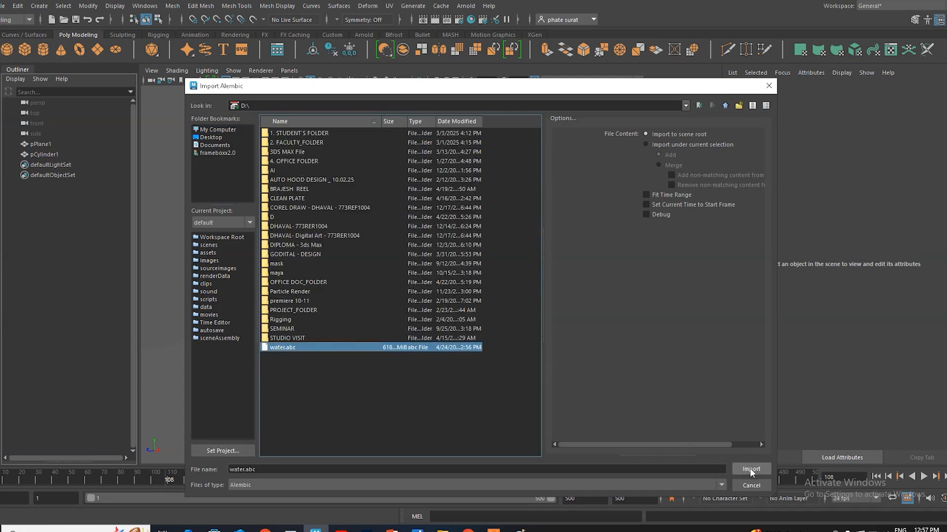
{"action": "left_click", "coordinate": [751, 469]}
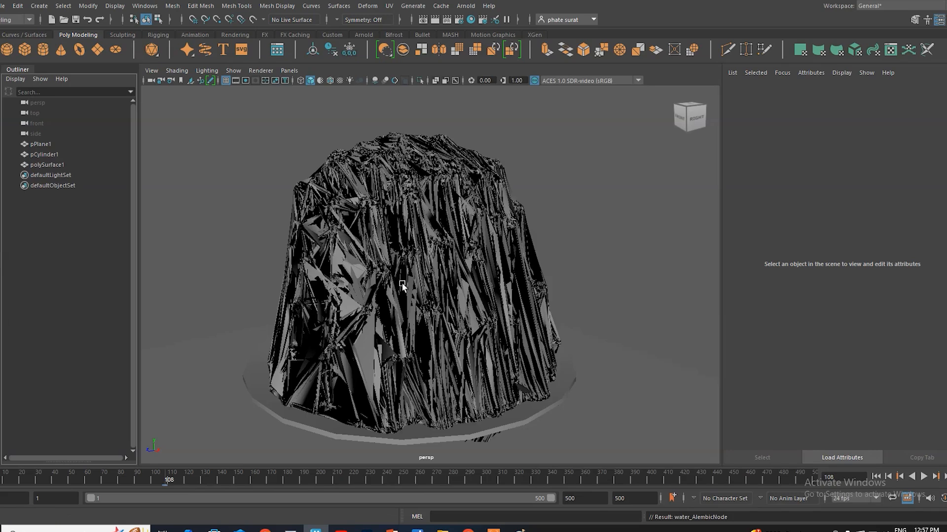
Step: Play the imported water cache from the first frame and scrub the timeline to check the animated mesh
{"action": "left_click", "coordinate": [877, 476]}
{"action": "left_click", "coordinate": [923, 477]}
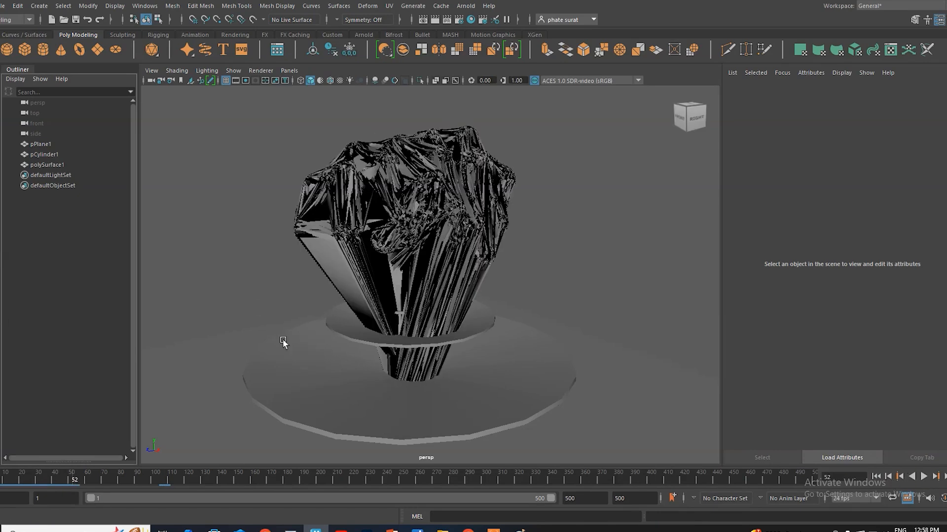
{"action": "left_click_drag", "start_coordinate": [73, 478], "coordinate": [8, 483]}
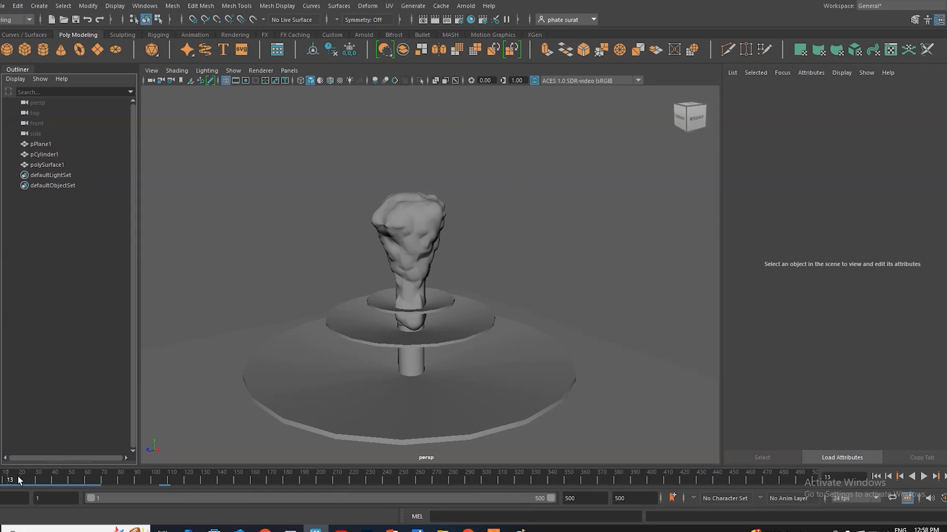
{"action": "left_click_drag", "start_coordinate": [10, 477], "coordinate": [50, 478]}
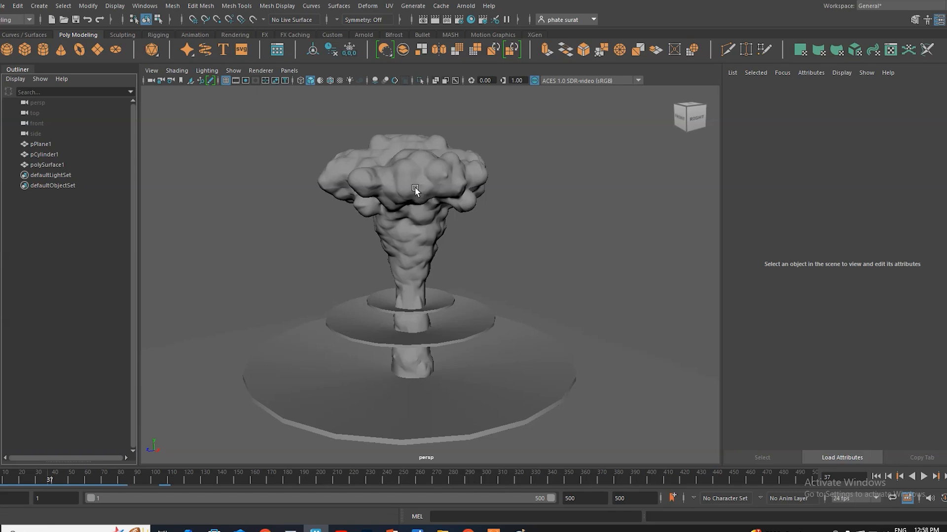
{"action": "right_click", "coordinate": [407, 176]}
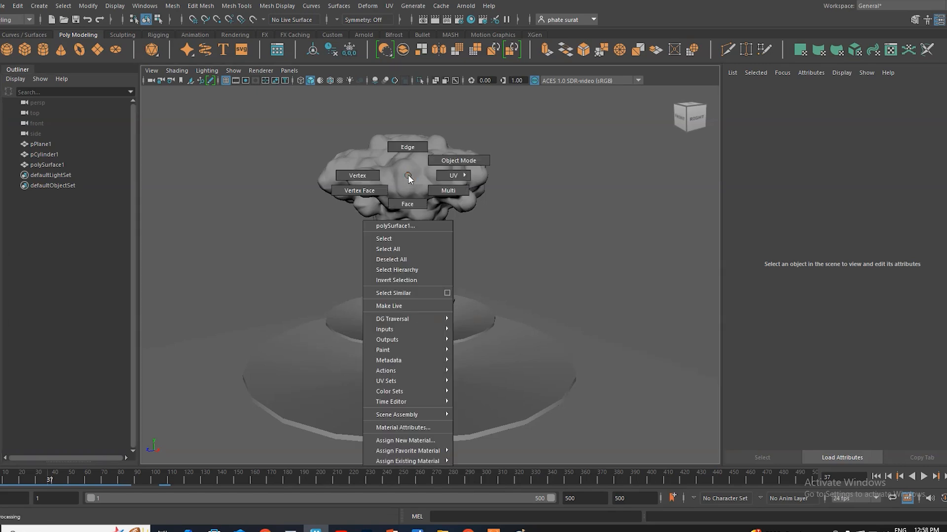
{"action": "left_click", "coordinate": [407, 175]}
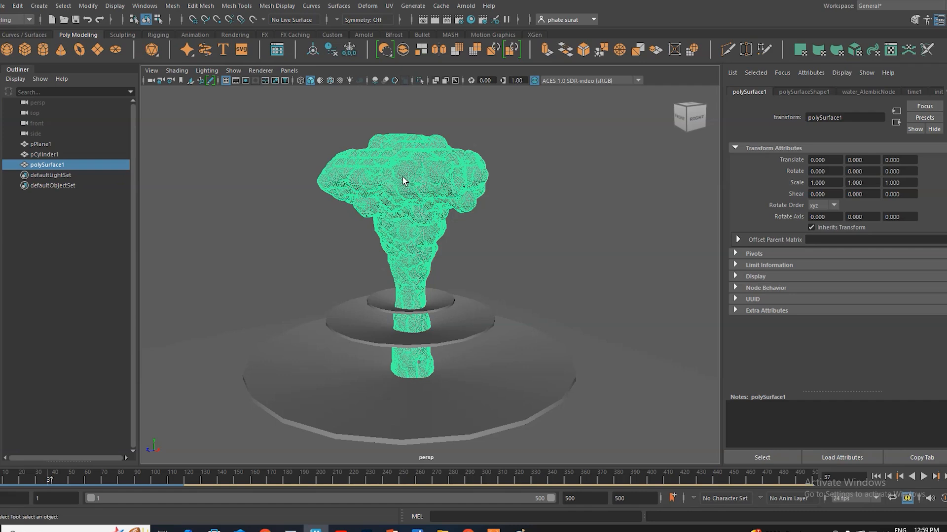
{"action": "left_click", "coordinate": [88, 5]}
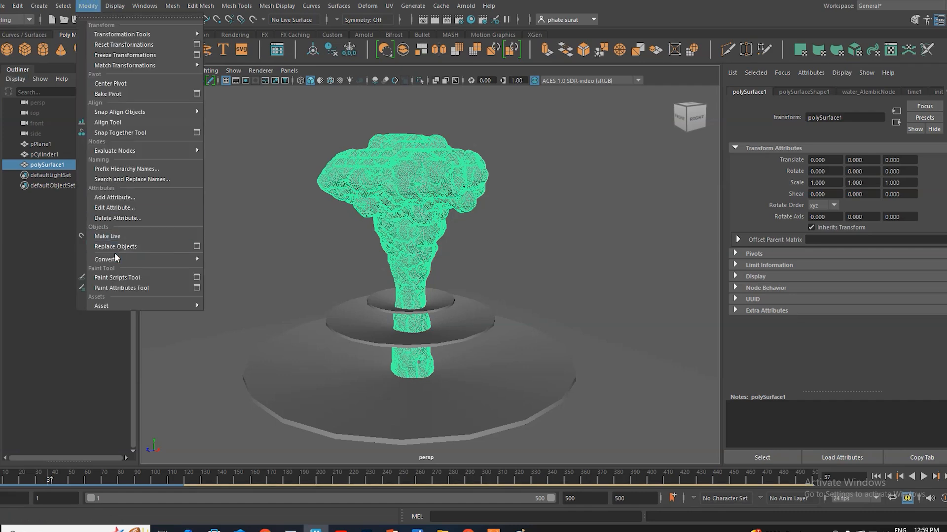
{"action": "mouse_move", "coordinate": [114, 258]}
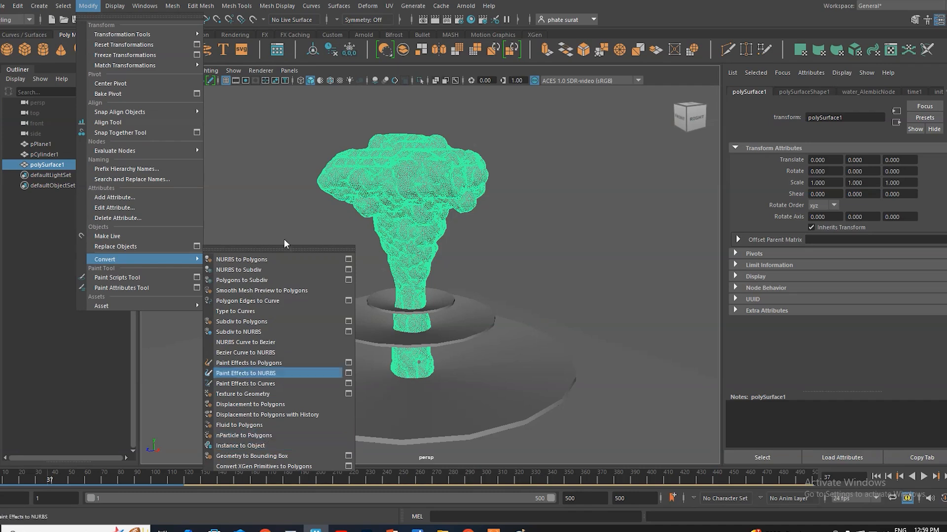
{"action": "left_click", "coordinate": [308, 6]}
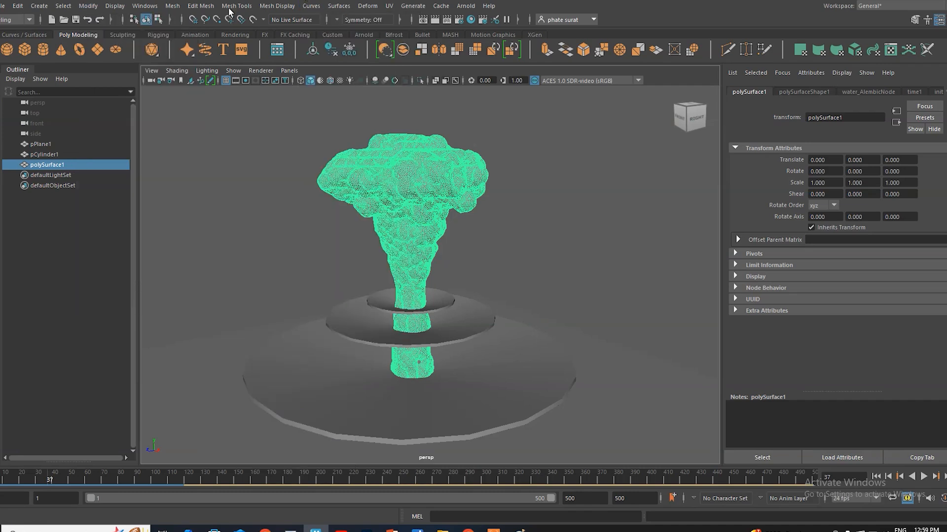
{"action": "left_click", "coordinate": [443, 6]}
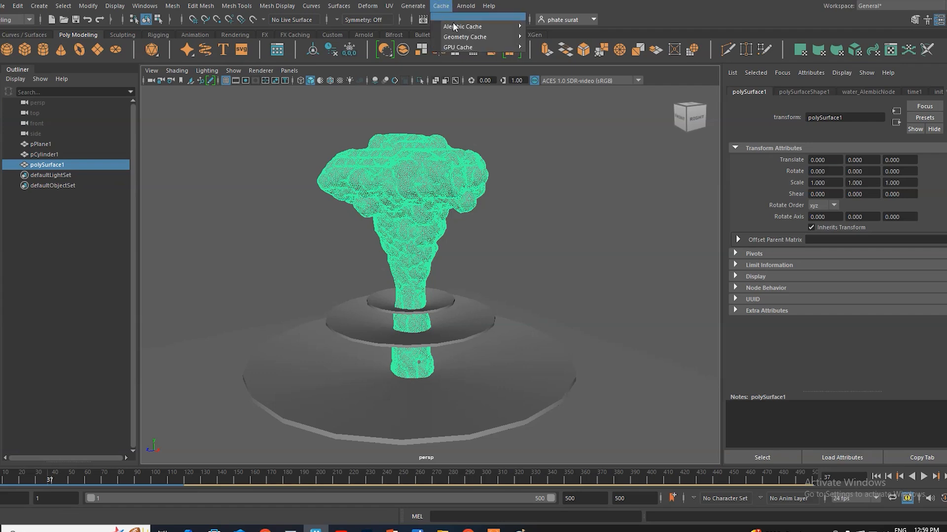
{"action": "mouse_move", "coordinate": [456, 26]}
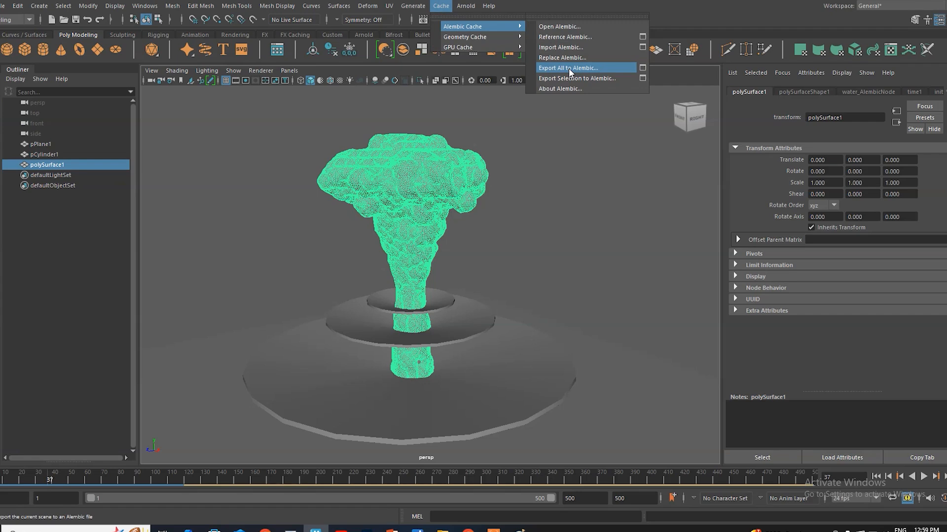
{"action": "mouse_move", "coordinate": [505, 35]}
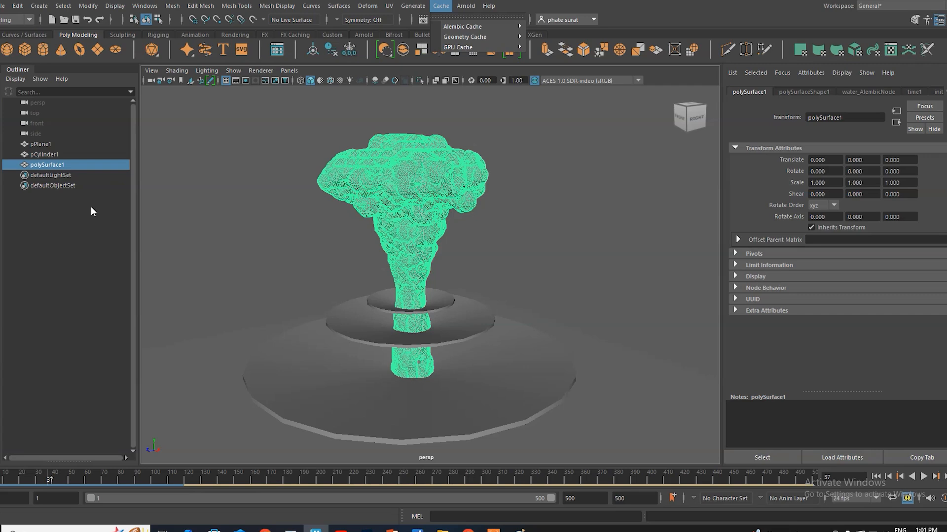
{"action": "left_click", "coordinate": [104, 244]}
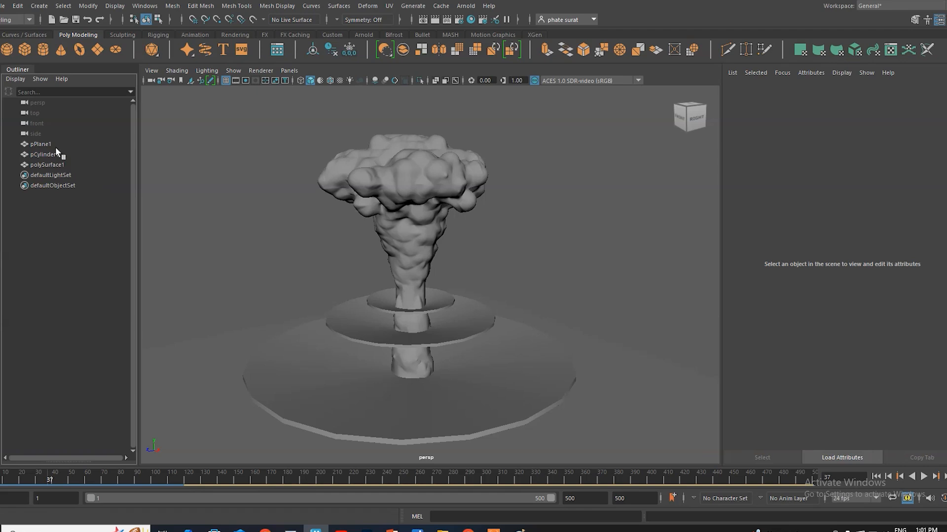
Step: Scrub the cached water animation again and park the timeline at frame 32
{"action": "left_click_drag", "start_coordinate": [53, 479], "coordinate": [171, 480]}
{"action": "left_click", "coordinate": [18, 481]}
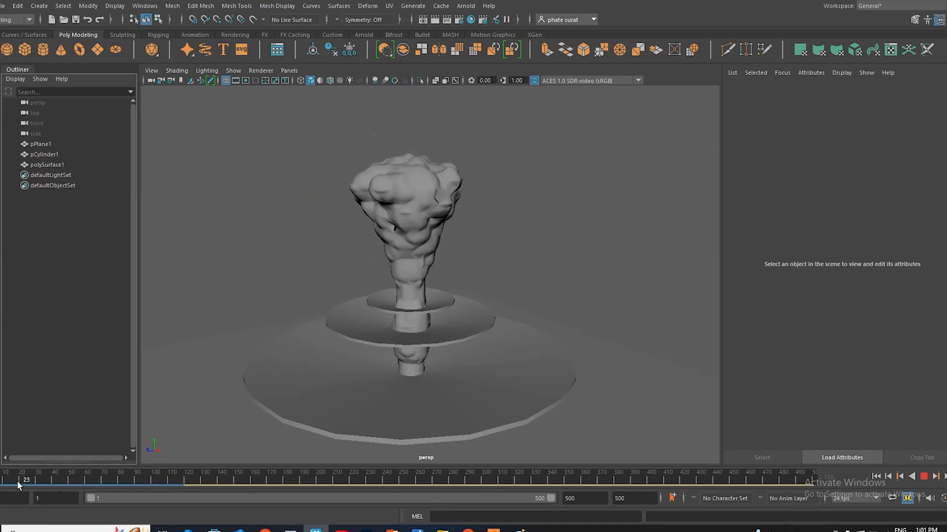
{"action": "left_click_drag", "start_coordinate": [18, 481], "coordinate": [39, 484]}
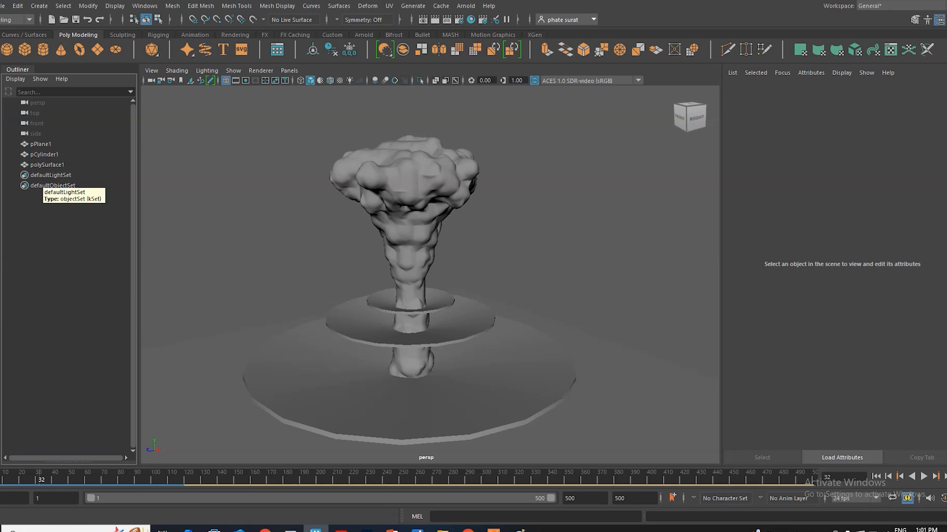
{"action": "left_click", "coordinate": [435, 6]}
{"action": "mouse_move", "coordinate": [468, 27]}
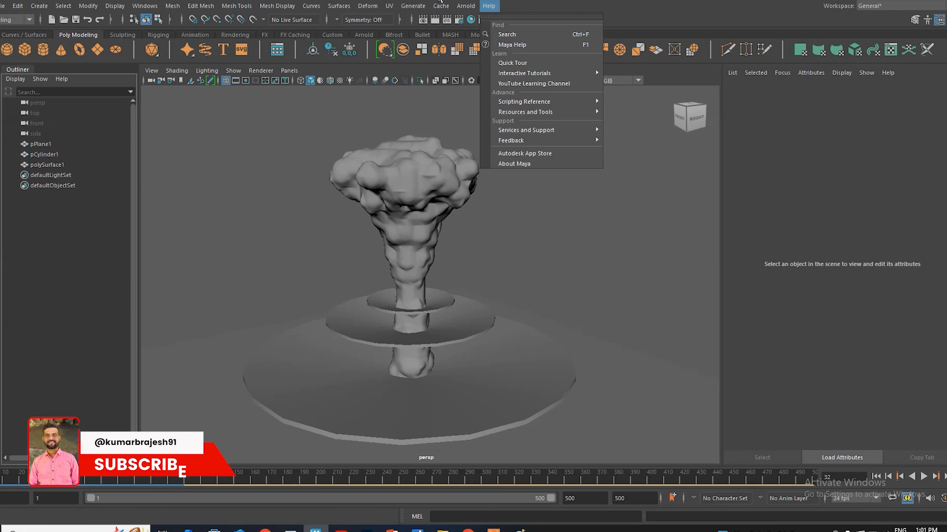
{"action": "left_click", "coordinate": [489, 6]}
Step: Assign a new Arnold aiStandardSurface material to the water mesh polySurface1
{"action": "left_click", "coordinate": [409, 179]}
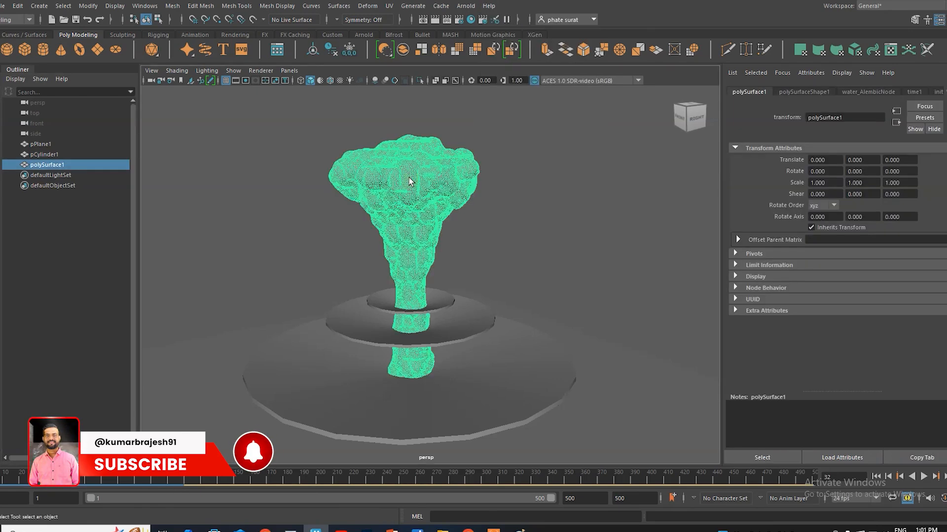
{"action": "right_click", "coordinate": [409, 178]}
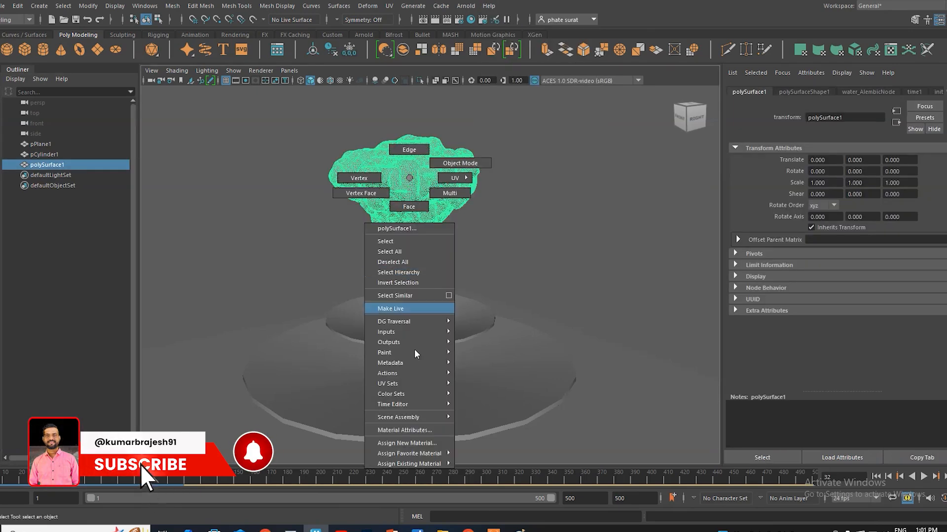
{"action": "left_click", "coordinate": [407, 444]}
{"action": "left_click_drag", "start_coordinate": [364, 173], "coordinate": [358, 139]}
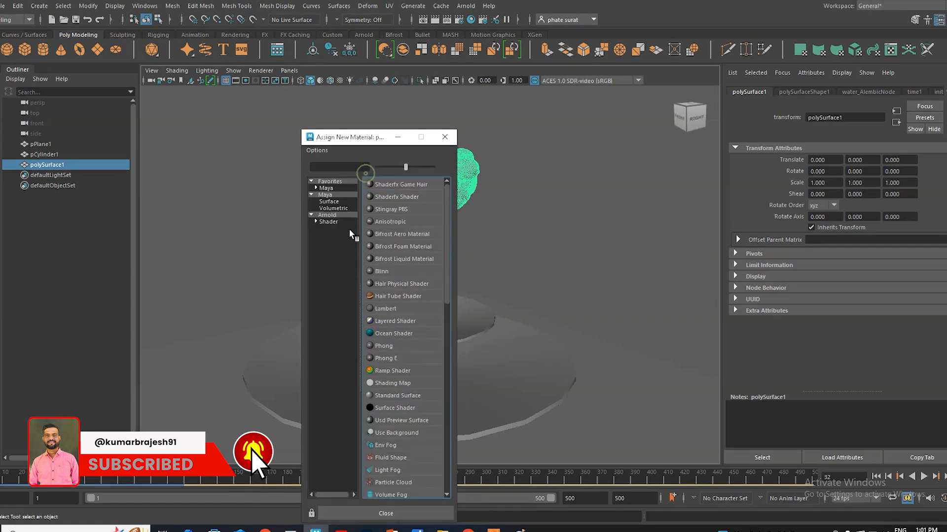
{"action": "left_click", "coordinate": [318, 222]}
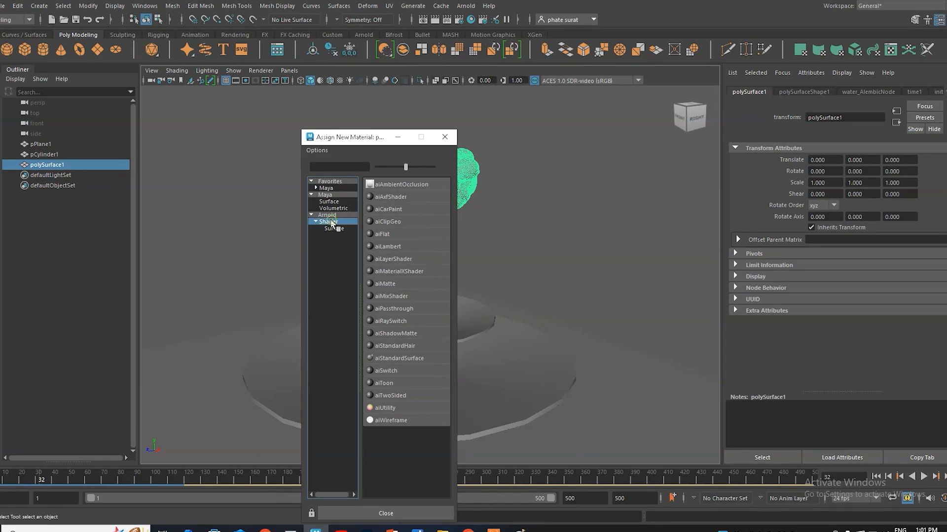
{"action": "left_click", "coordinate": [401, 359]}
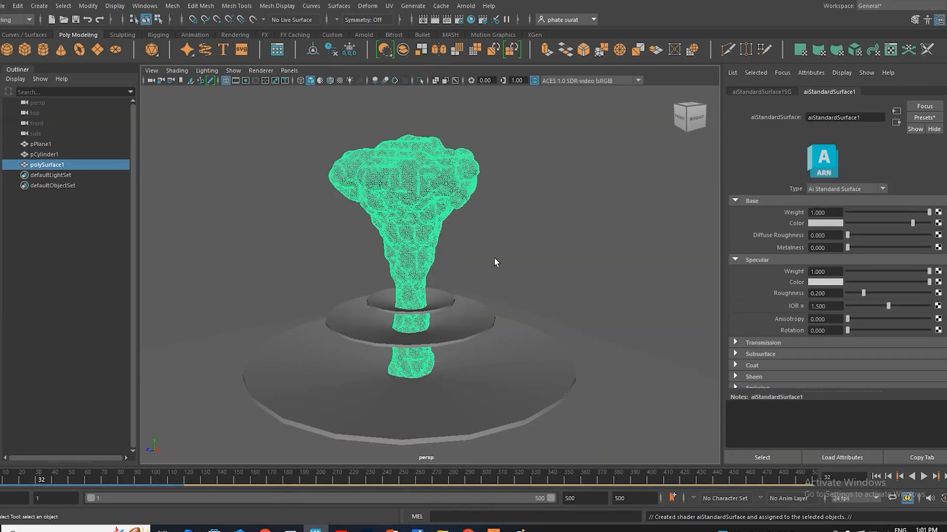
Step: Replace the water material's settings with the Glass preset and deselect the mesh
{"action": "left_click", "coordinate": [925, 118]}
{"action": "mouse_move", "coordinate": [880, 303]}
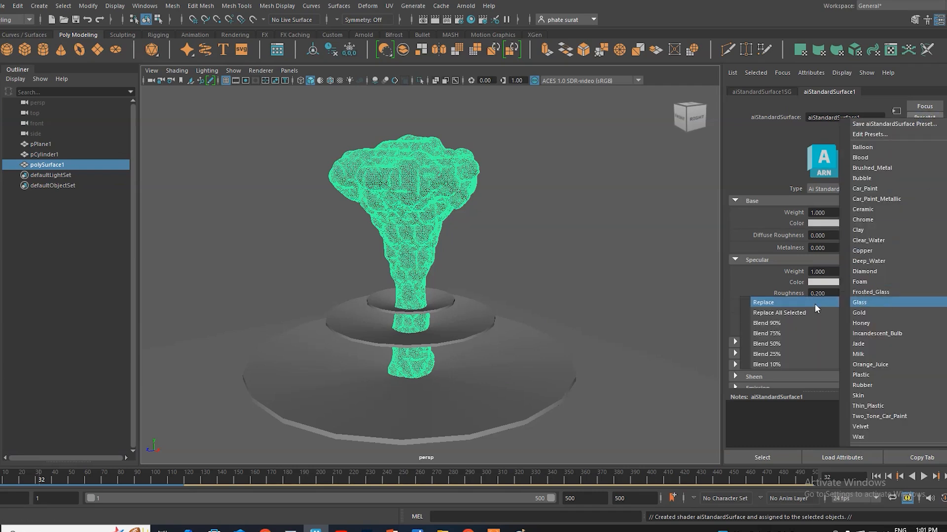
{"action": "left_click", "coordinate": [775, 306]}
{"action": "left_click", "coordinate": [523, 211]}
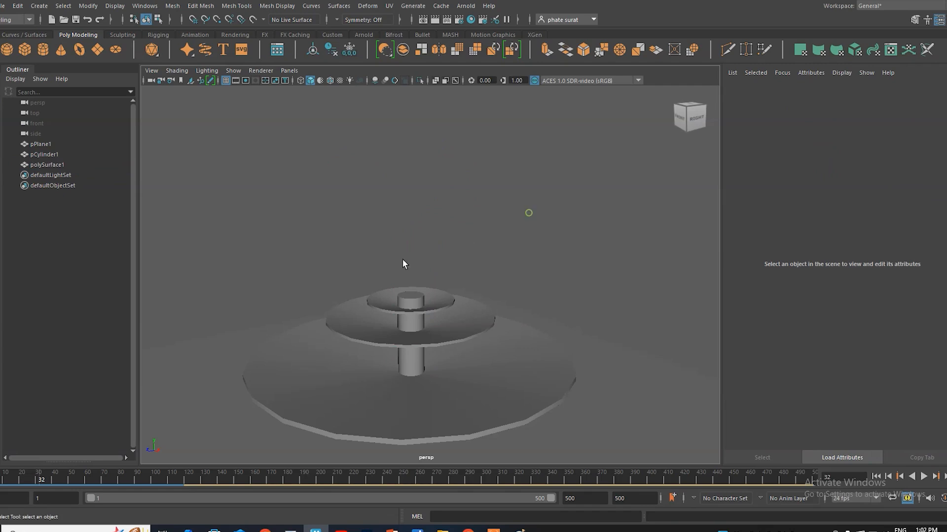
Step: Add an Arnold skydome light to the scene and render the fountain with Arnold
{"action": "left_click", "coordinate": [465, 6]}
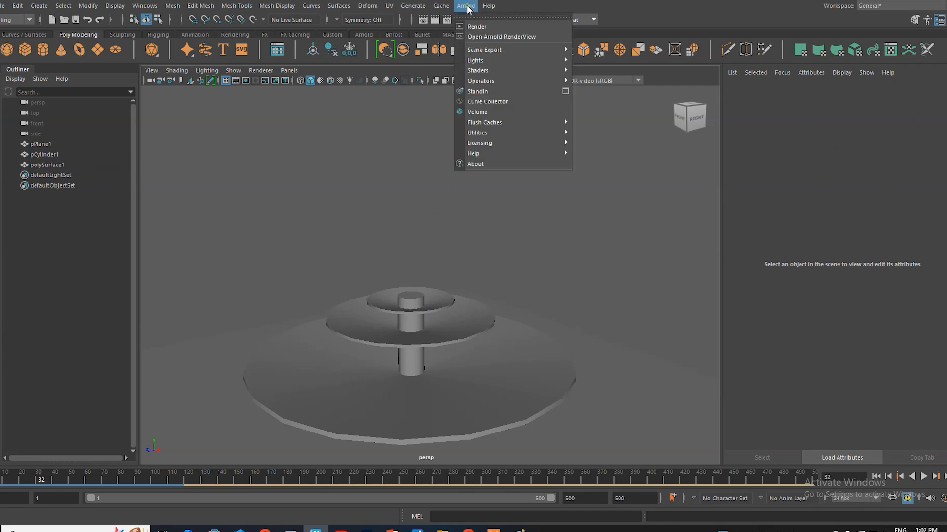
{"action": "mouse_move", "coordinate": [493, 63]}
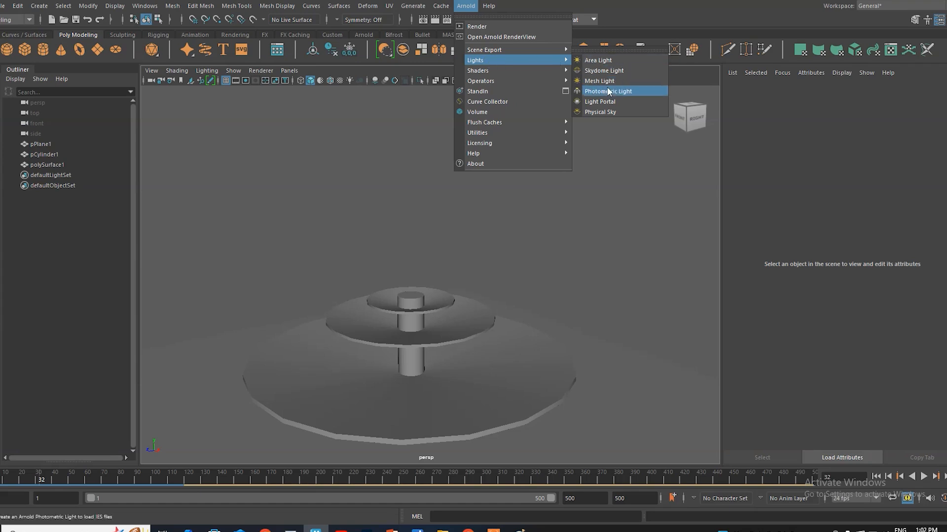
{"action": "left_click", "coordinate": [609, 71]}
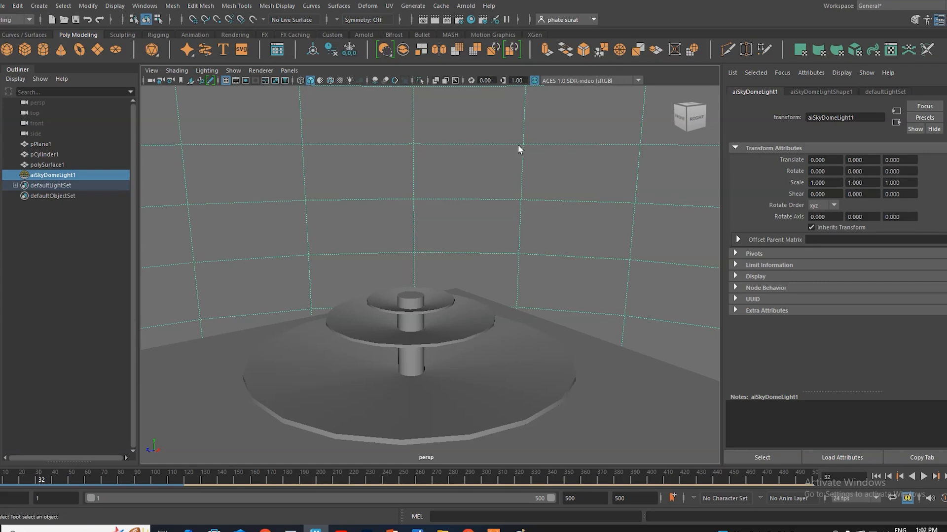
{"action": "left_click", "coordinate": [467, 6]}
{"action": "left_click", "coordinate": [476, 26]}
Step: Connect a File texture node to the Color attribute of the skydome light
{"action": "left_click", "coordinate": [817, 92]}
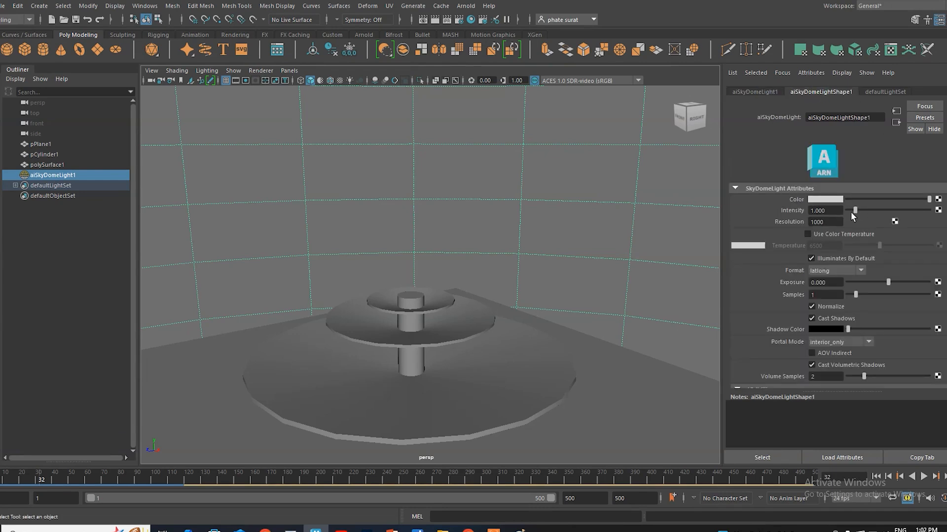
{"action": "left_click", "coordinate": [938, 200]}
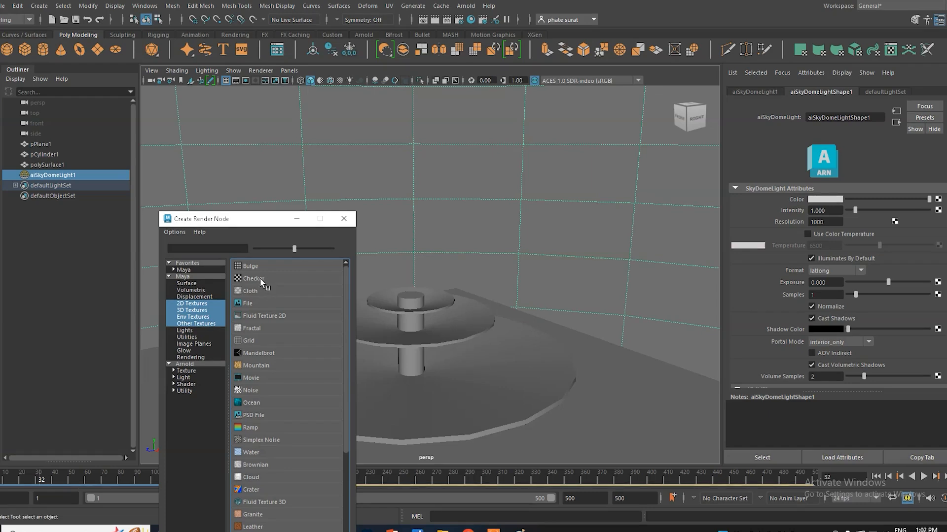
{"action": "left_click", "coordinate": [257, 303]}
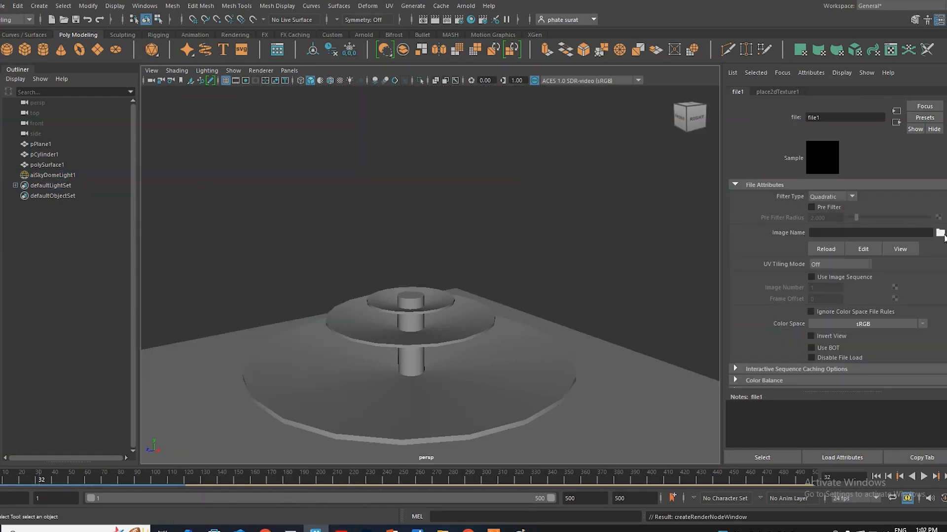
Step: Browse for the skydome file texture's image in the 3DS MAX 9AM folder on drive D
{"action": "left_click", "coordinate": [940, 233]}
{"action": "left_click", "coordinate": [232, 131]}
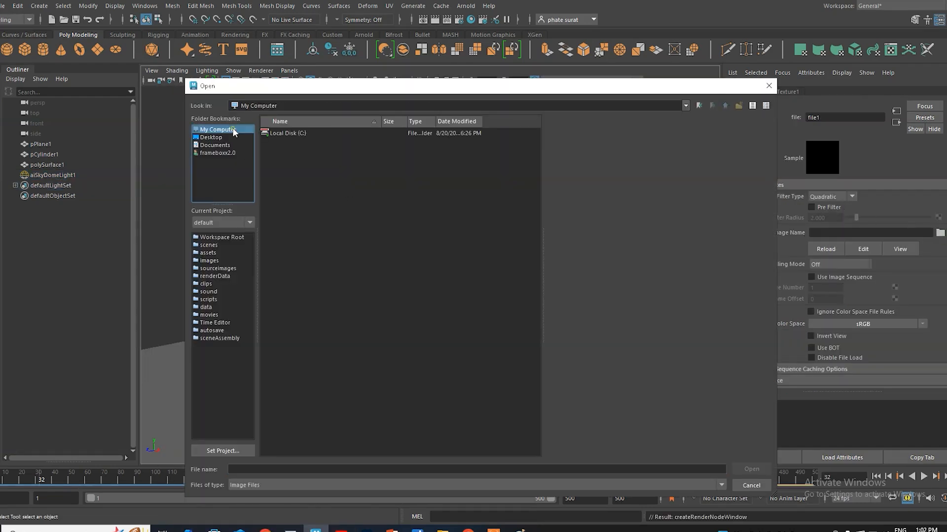
{"action": "double_click", "coordinate": [303, 159]}
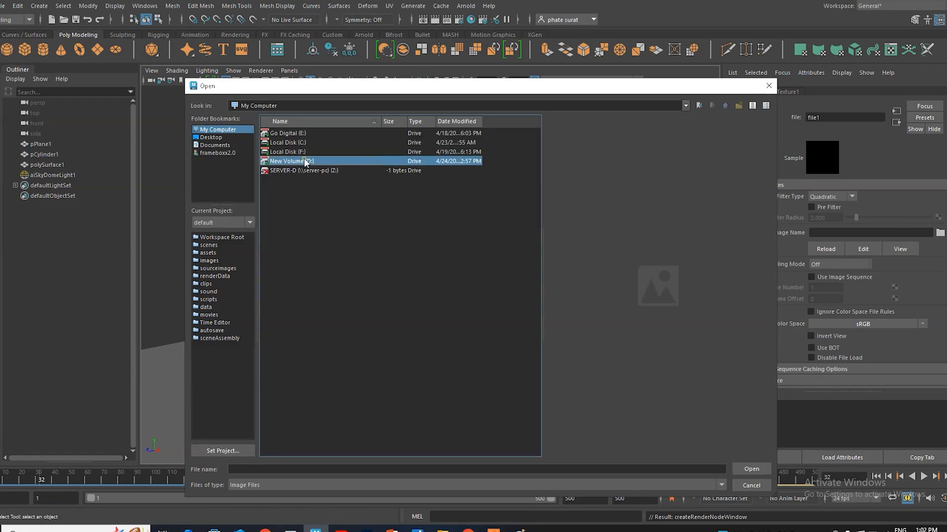
{"action": "double_click", "coordinate": [306, 143]}
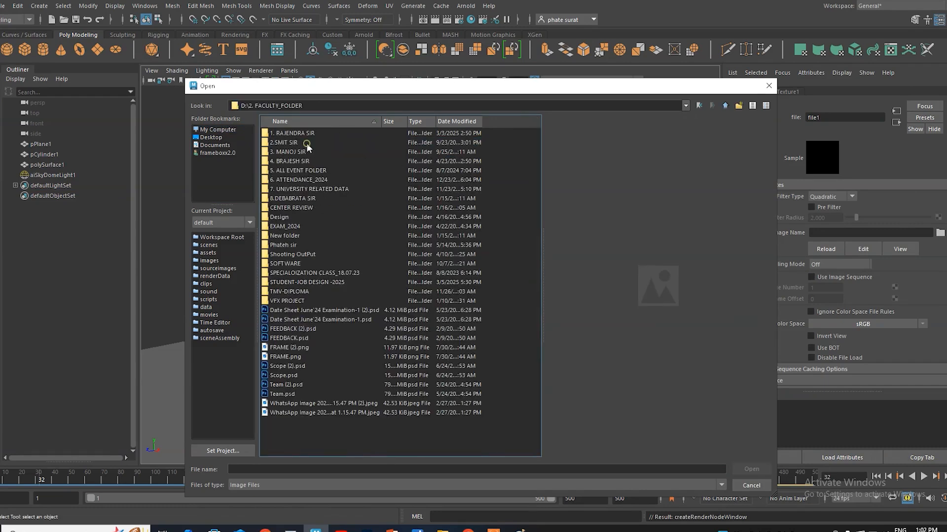
{"action": "double_click", "coordinate": [298, 161]}
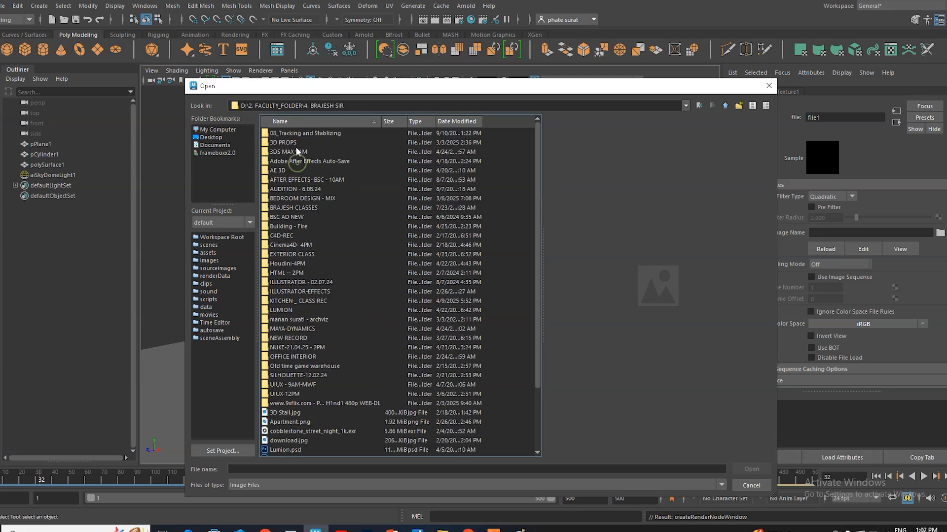
{"action": "double_click", "coordinate": [295, 151]}
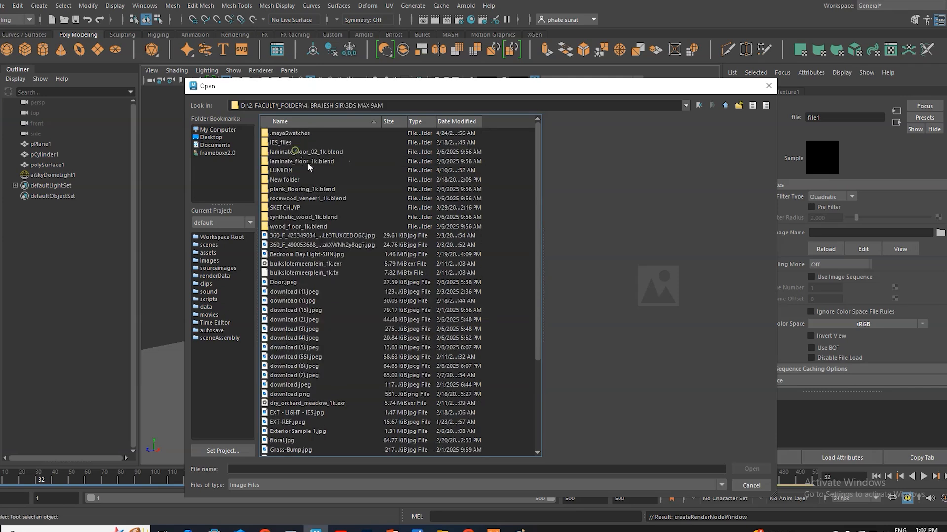
Step: Compare the EXR environment images, load buikslotermeerplein_1k.exr into the skydome's file texture, and render the scene with Arnold
{"action": "left_click", "coordinate": [291, 264]}
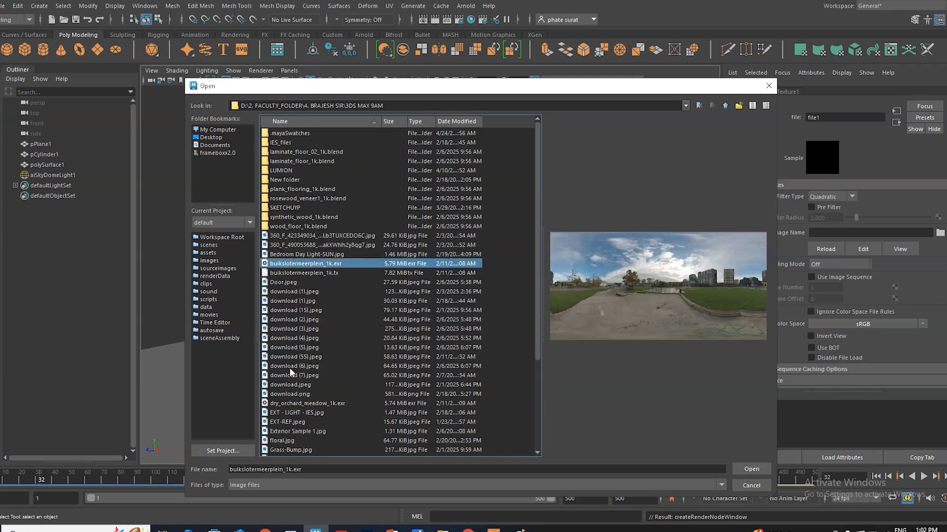
{"action": "scroll", "coordinate": [306, 402], "scroll_direction": "down", "scroll_amount": 4}
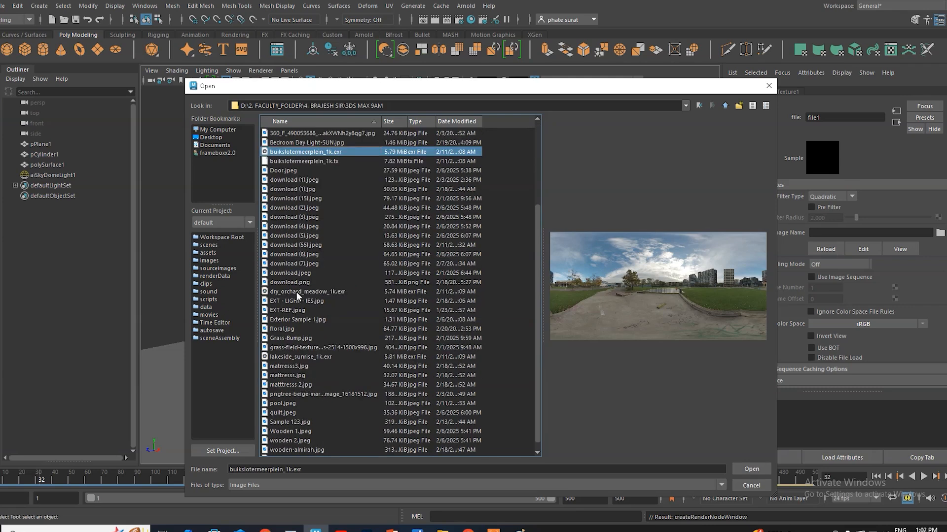
{"action": "left_click", "coordinate": [296, 291]}
{"action": "left_click", "coordinate": [293, 358]}
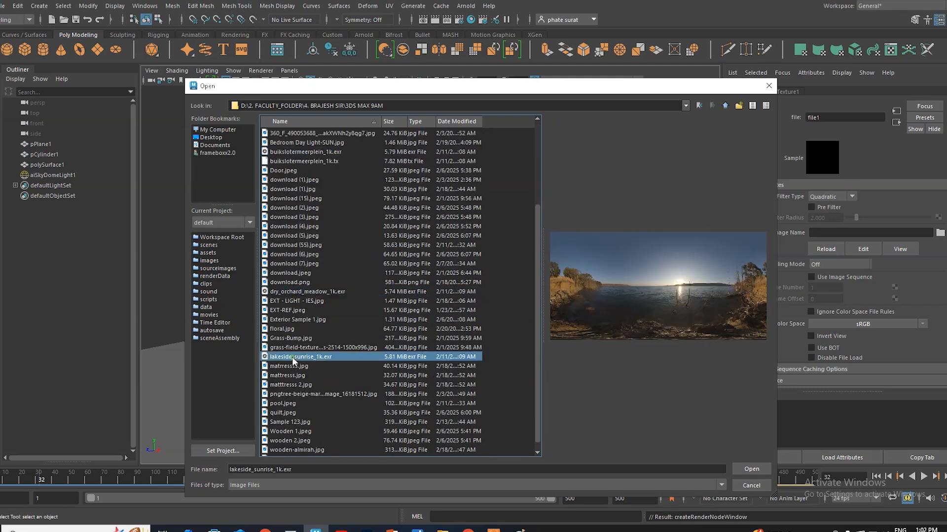
{"action": "scroll", "coordinate": [286, 263], "scroll_direction": "up", "scroll_amount": 2}
{"action": "left_click", "coordinate": [284, 207]}
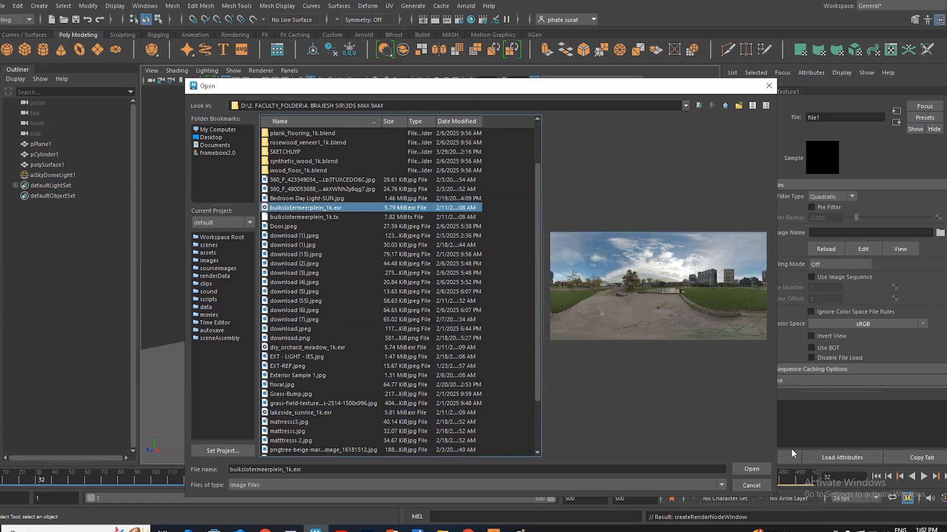
{"action": "left_click", "coordinate": [751, 469]}
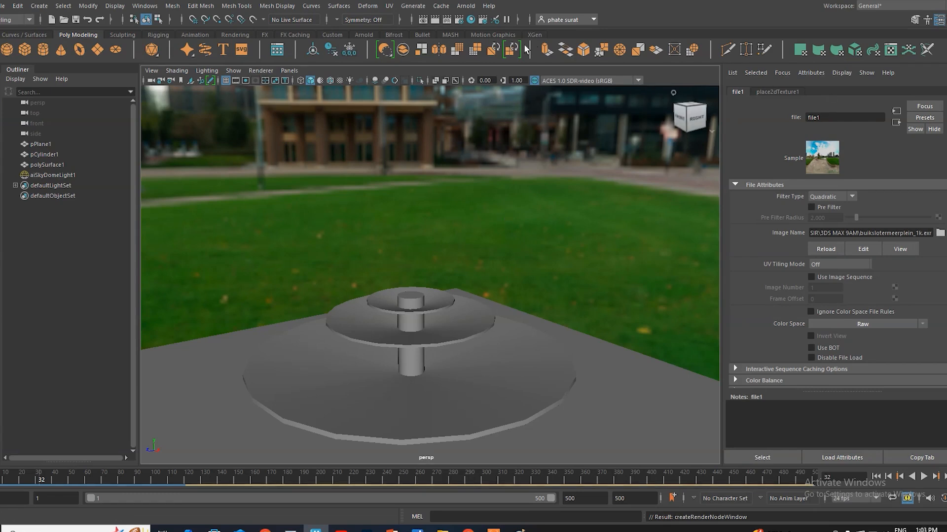
{"action": "left_click", "coordinate": [466, 6]}
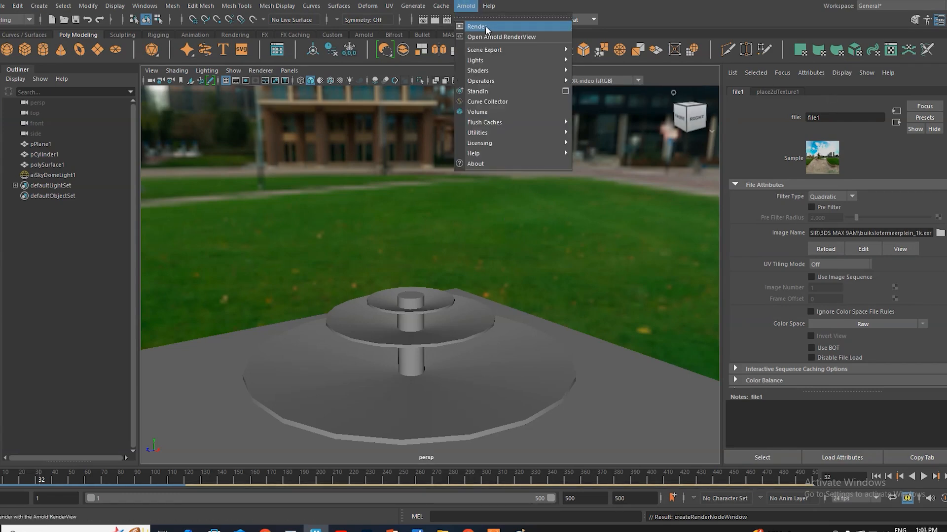
{"action": "left_click", "coordinate": [486, 27]}
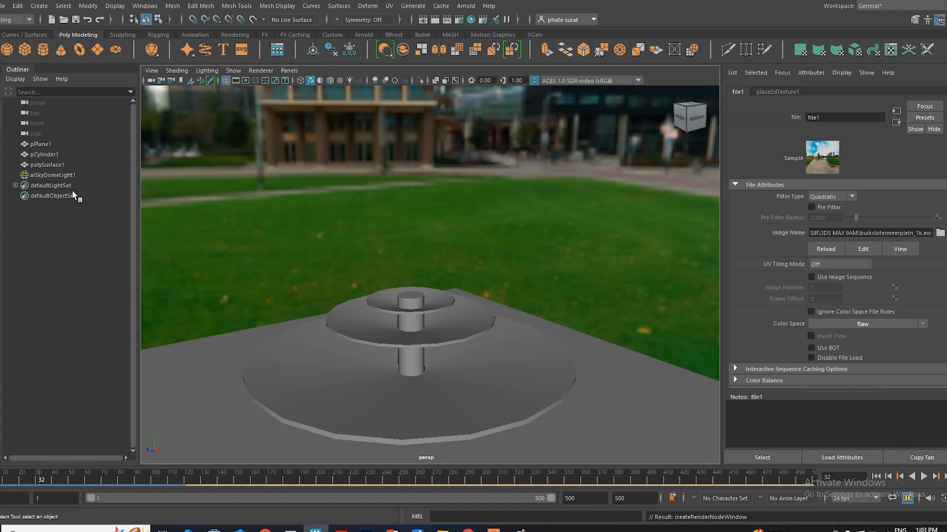
Step: Play the water animation forward, stop it, and render the frame reached with Arnold
{"action": "left_click", "coordinate": [4, 5]}
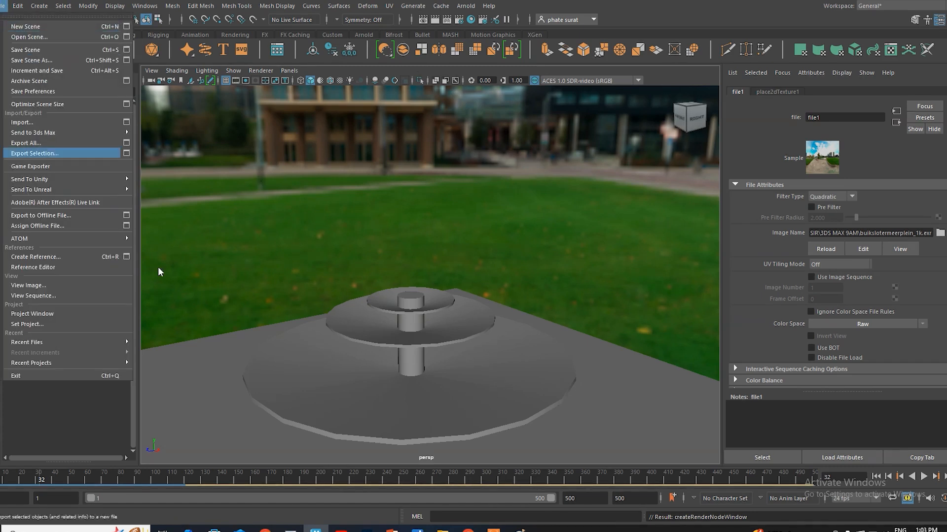
{"action": "left_click", "coordinate": [27, 481]}
{"action": "left_click", "coordinate": [40, 478]}
{"action": "key", "text": "alt+v"}
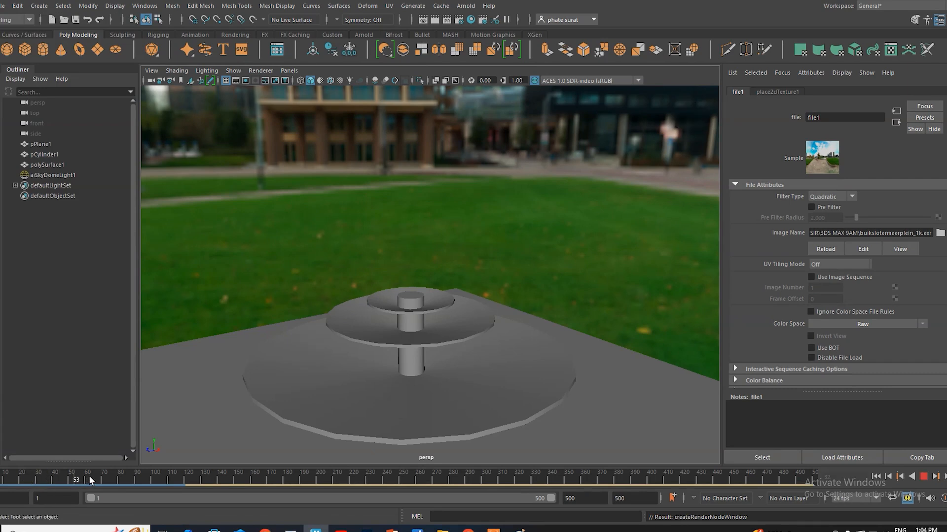
{"action": "key", "text": "alt+v"}
{"action": "left_click", "coordinate": [465, 6]}
{"action": "left_click", "coordinate": [476, 27]}
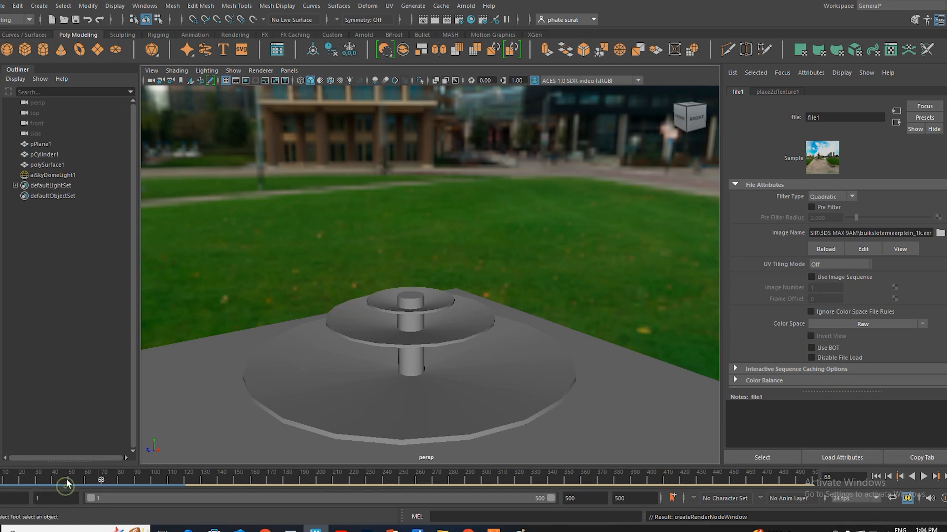
Step: Scrub the timeline through the water animation and set the current frame to 43
{"action": "left_click_drag", "start_coordinate": [67, 484], "coordinate": [46, 484]}
{"action": "left_click_drag", "start_coordinate": [45, 485], "coordinate": [58, 486]}
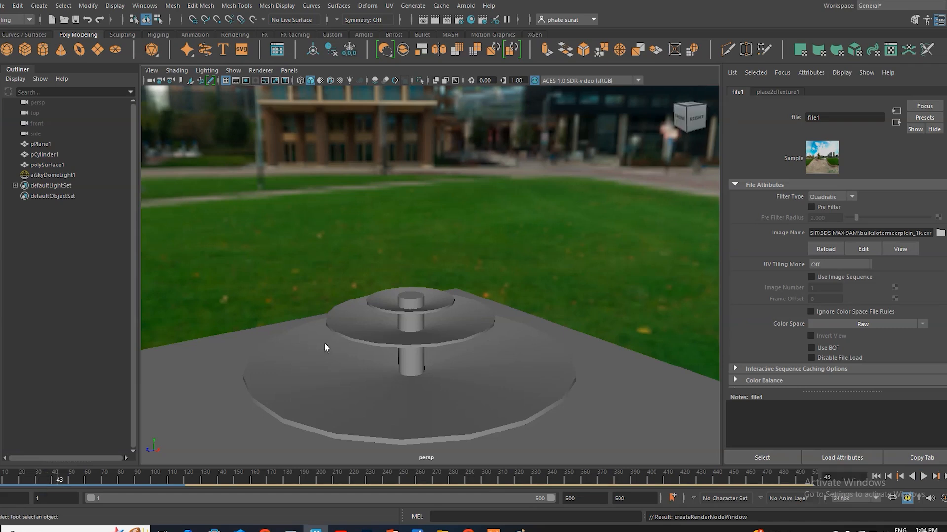
{"action": "left_click", "coordinate": [465, 5]}
{"action": "left_click", "coordinate": [492, 3]}
Step: Create a new camera and look through camera1 in the viewport
{"action": "left_click", "coordinate": [39, 5]}
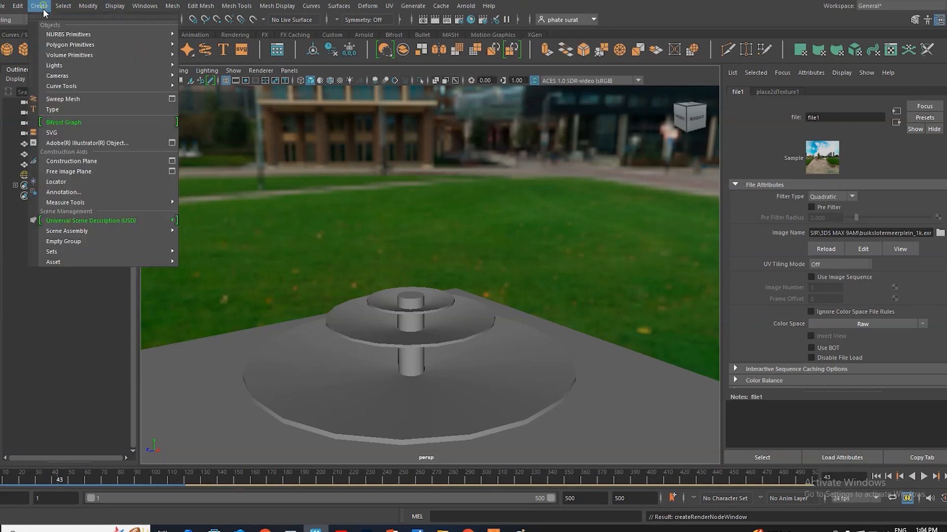
{"action": "mouse_move", "coordinate": [171, 77]}
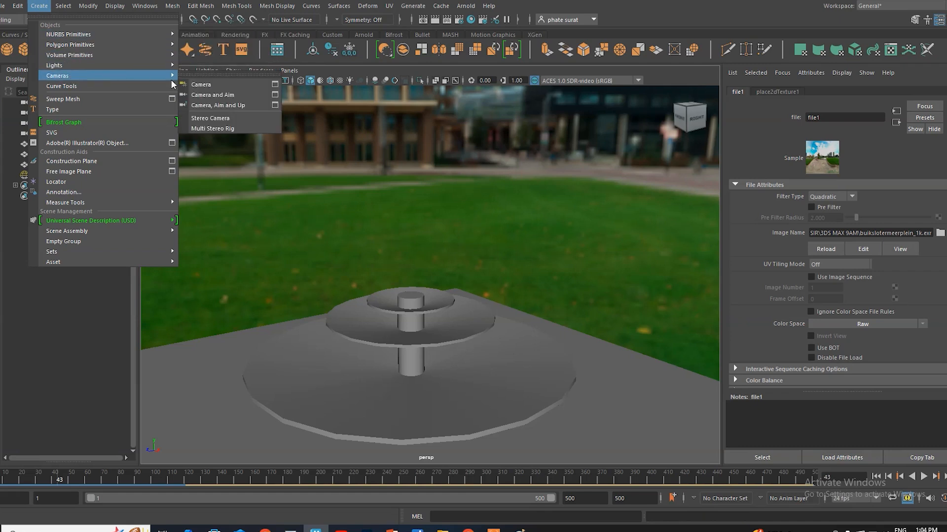
{"action": "left_click", "coordinate": [206, 85]}
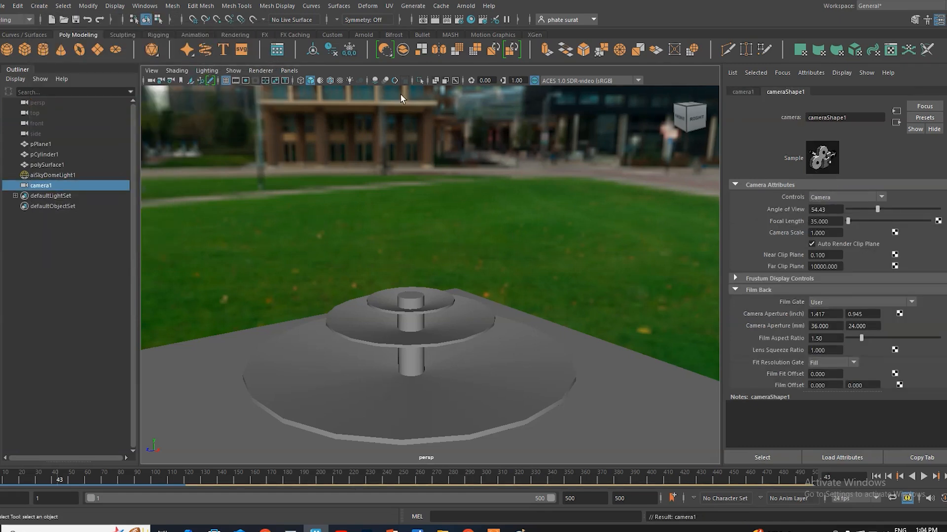
{"action": "left_click", "coordinate": [289, 70]}
{"action": "mouse_move", "coordinate": [317, 82]}
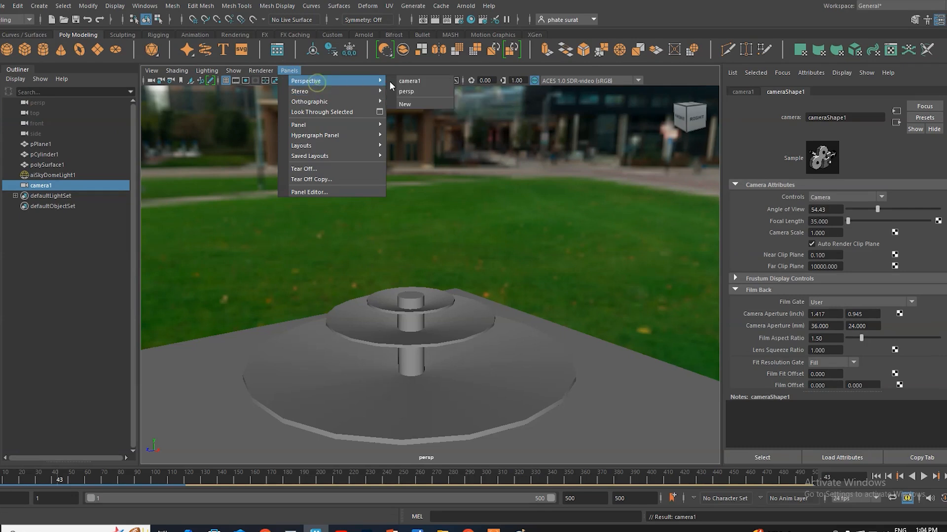
{"action": "left_click", "coordinate": [409, 80]}
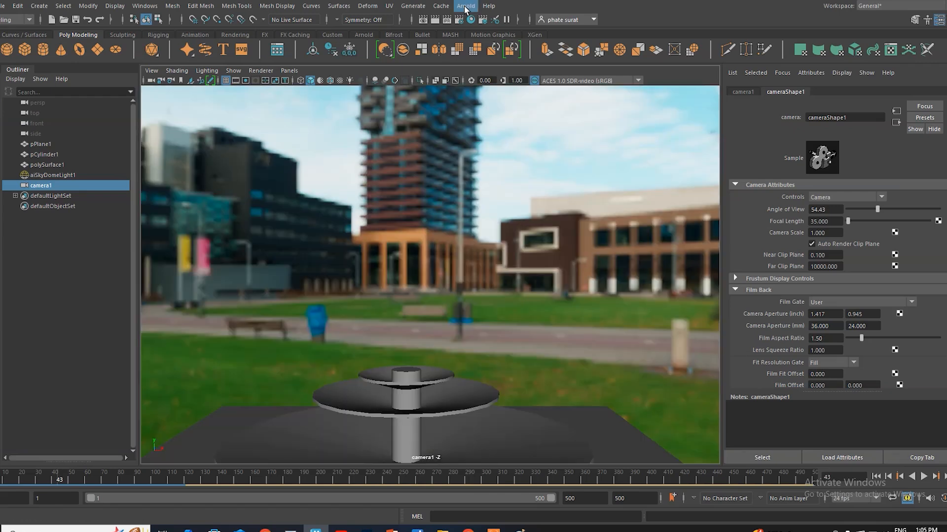
Step: Hide the ground plane pPlane1 and render the camera1 view with Arnold
{"action": "left_click", "coordinate": [599, 425]}
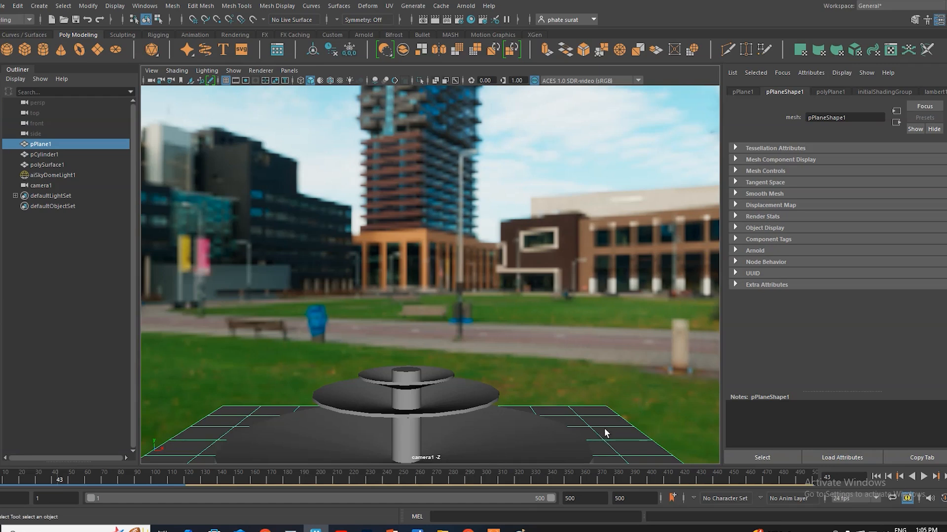
{"action": "key", "text": "h"}
{"action": "left_click", "coordinate": [466, 5]}
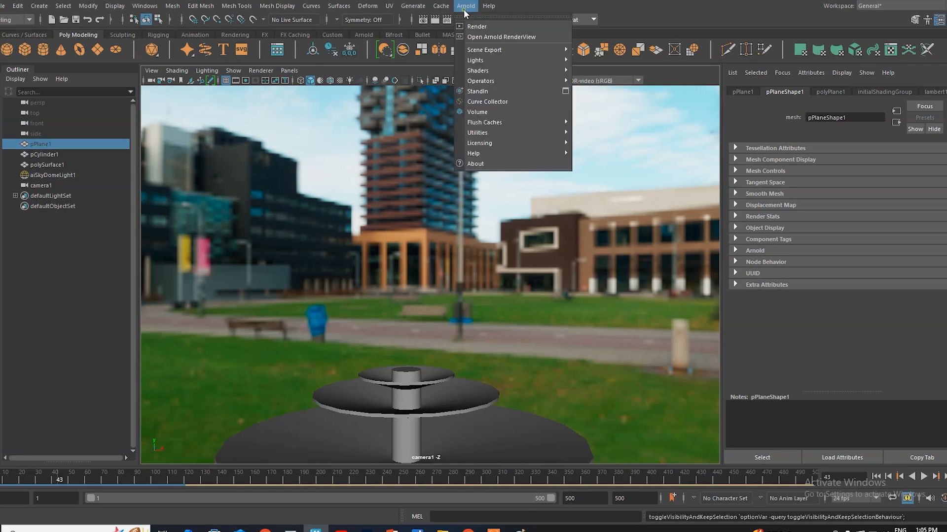
{"action": "left_click", "coordinate": [481, 28]}
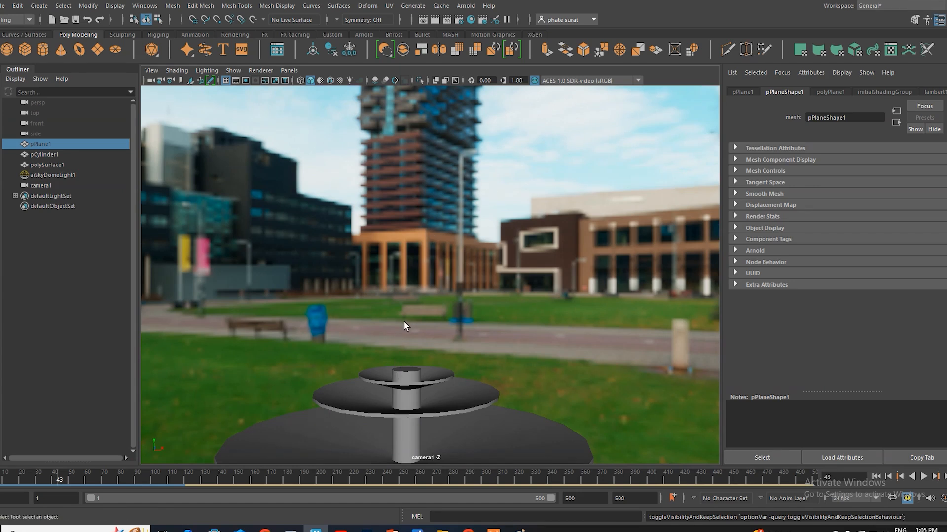
Step: Assign a second new Arnold aiStandardSurface material to the water mesh polySurface1
{"action": "left_click", "coordinate": [46, 166]}
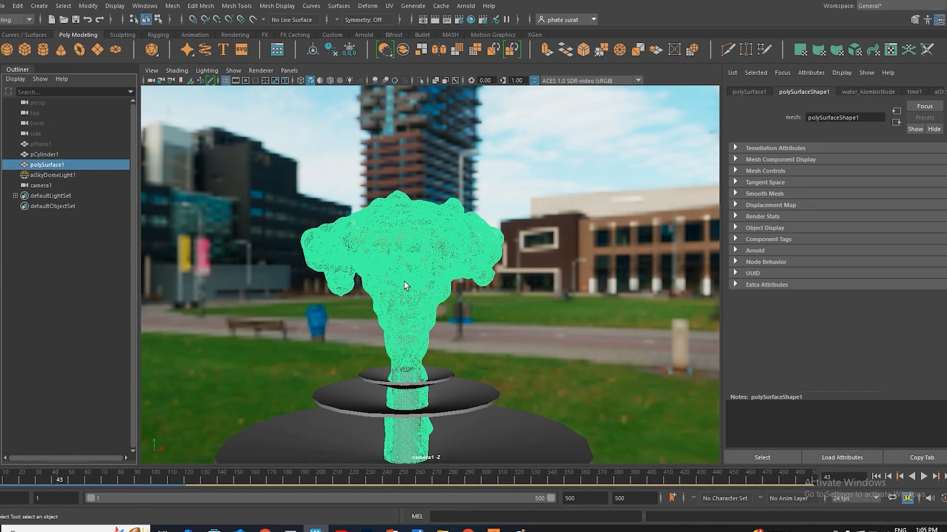
{"action": "right_click_drag", "start_coordinate": [411, 229], "coordinate": [412, 495]}
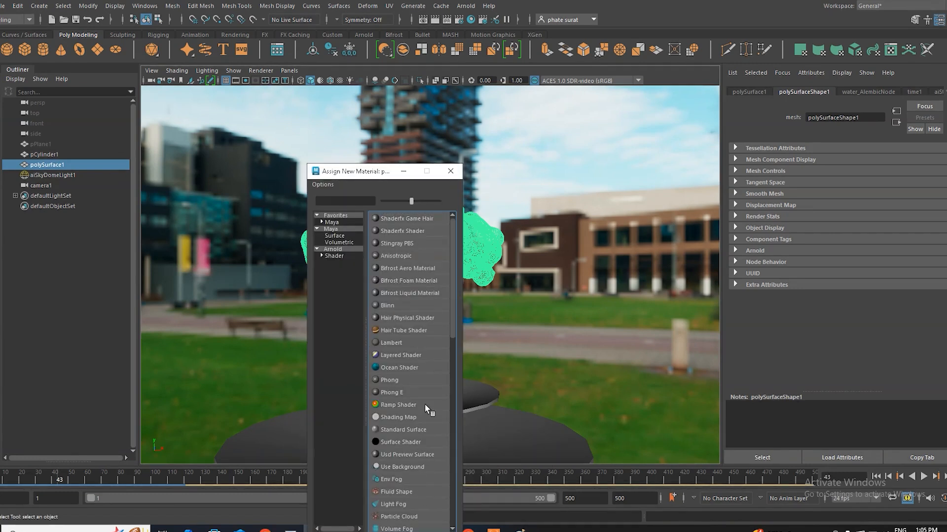
{"action": "scroll", "coordinate": [413, 382], "scroll_direction": "down", "scroll_amount": 5}
{"action": "left_click", "coordinate": [334, 256]}
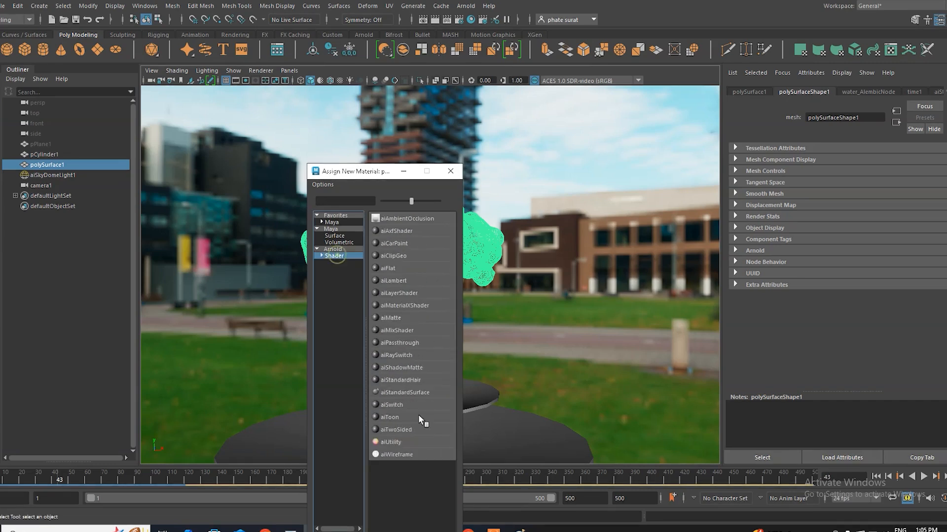
{"action": "left_click", "coordinate": [405, 392]}
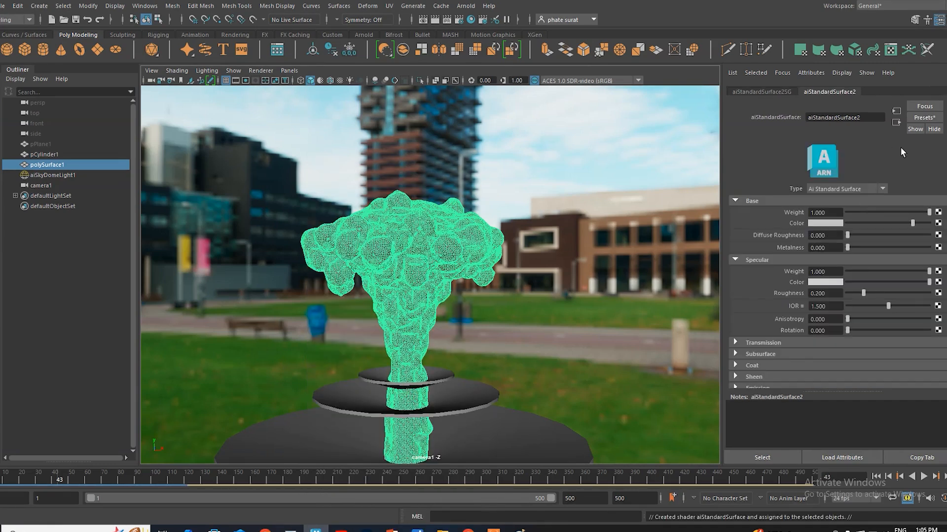
Step: Replace the new water material's settings with the Deep_Water preset and render the result with Arnold
{"action": "left_click", "coordinate": [924, 117]}
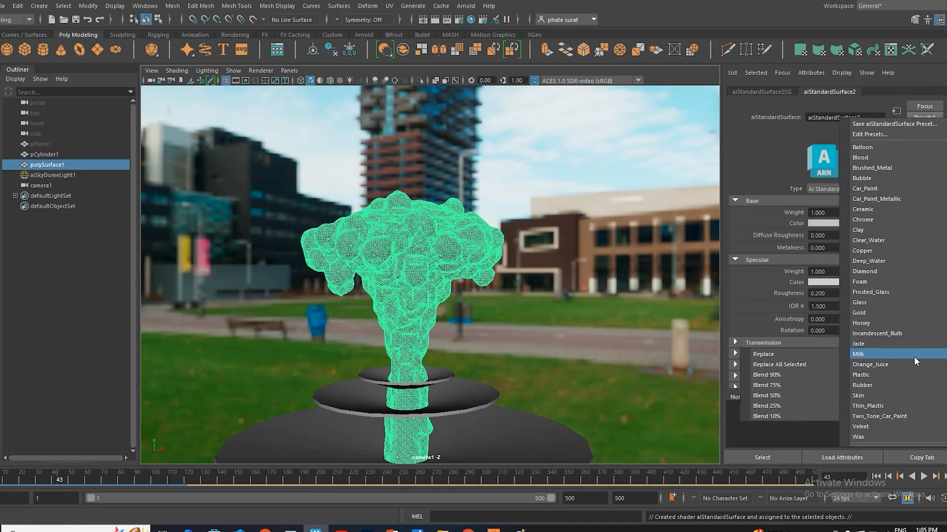
{"action": "mouse_move", "coordinate": [882, 245]}
{"action": "mouse_move", "coordinate": [876, 261]}
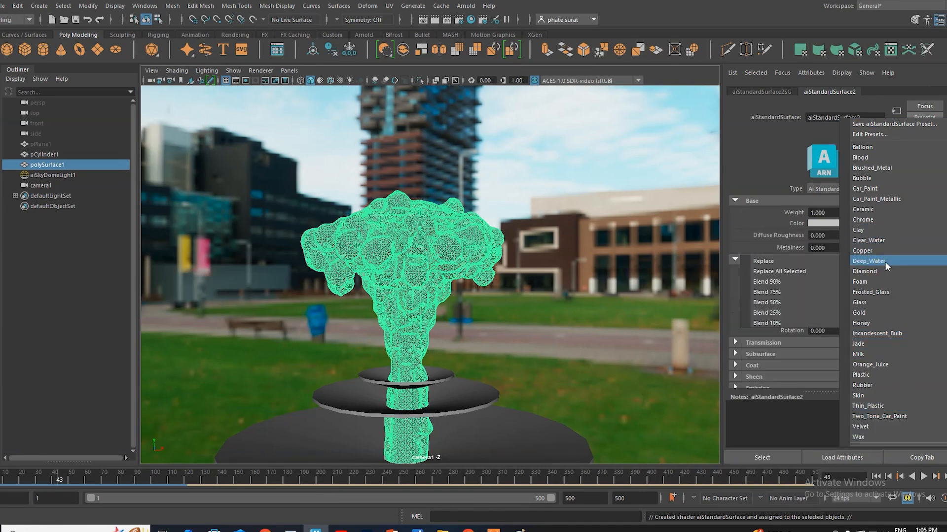
{"action": "left_click", "coordinate": [792, 259]}
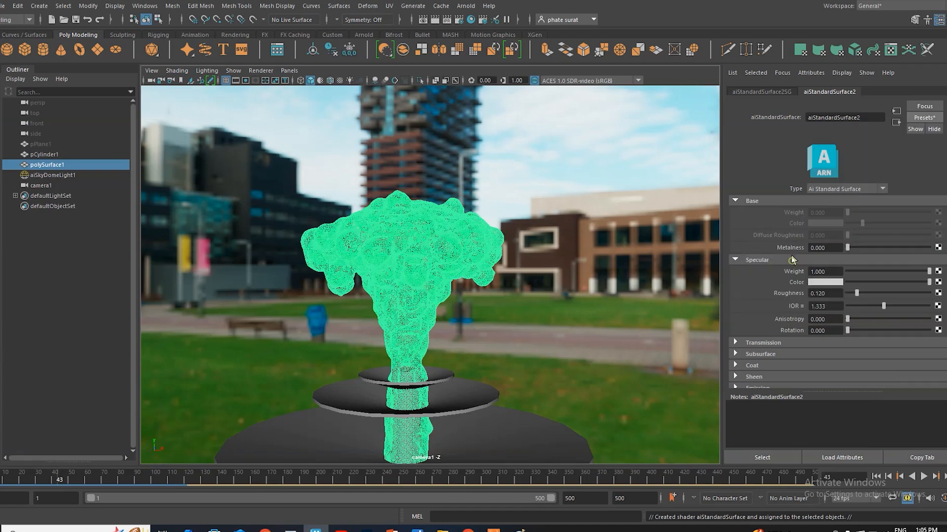
{"action": "left_click", "coordinate": [465, 6]}
{"action": "left_click", "coordinate": [486, 27]}
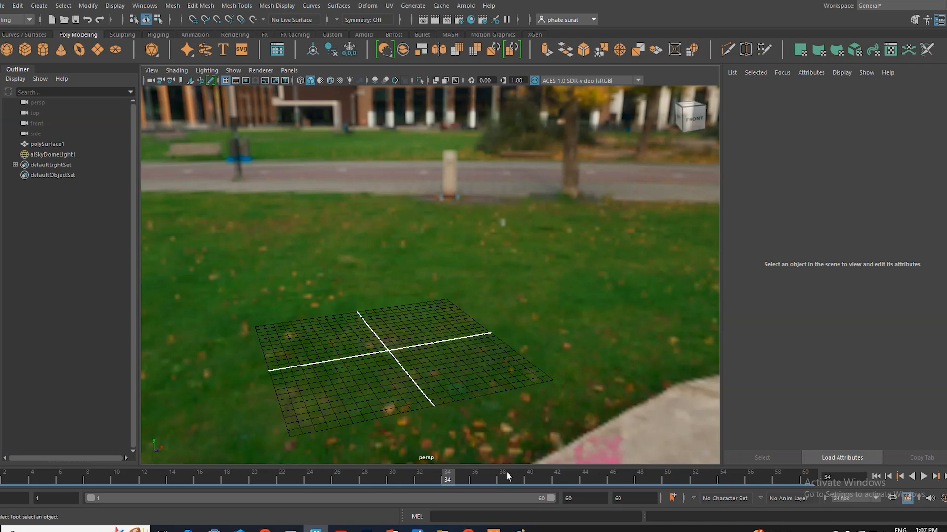
Step: Set the animation's end frame to 60
{"action": "left_click", "coordinate": [631, 498]}
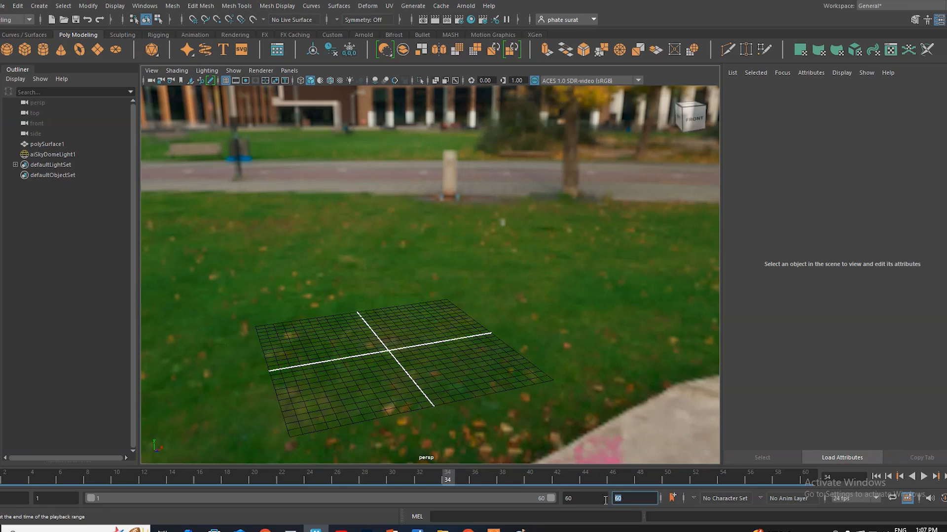
{"action": "left_click", "coordinate": [635, 501]}
{"action": "key", "text": "Return"}
{"action": "left_click", "coordinate": [465, 6]}
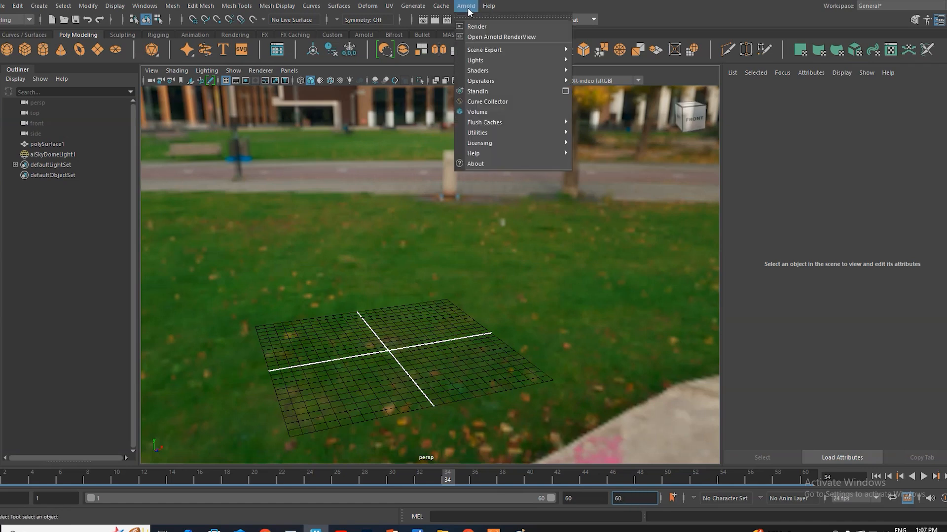
{"action": "left_click", "coordinate": [438, 6]}
{"action": "left_click", "coordinate": [439, 6]}
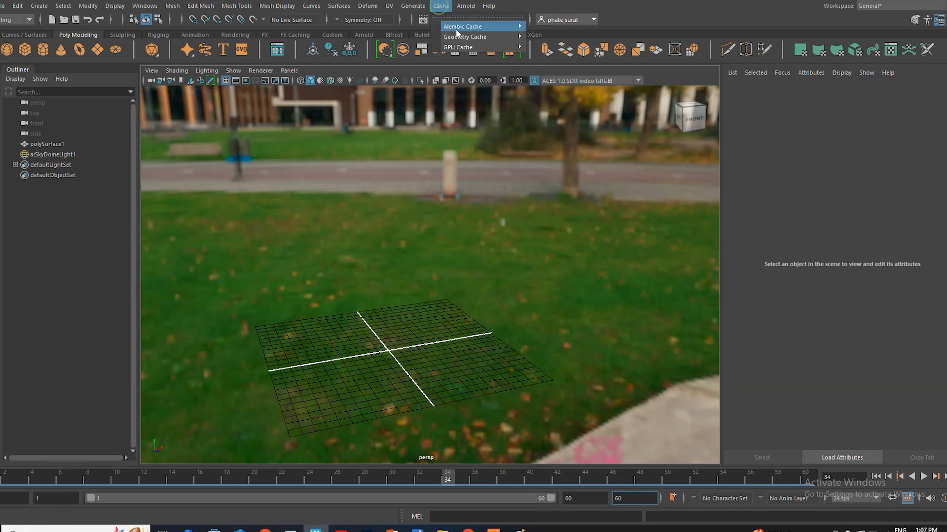
{"action": "mouse_move", "coordinate": [474, 28]}
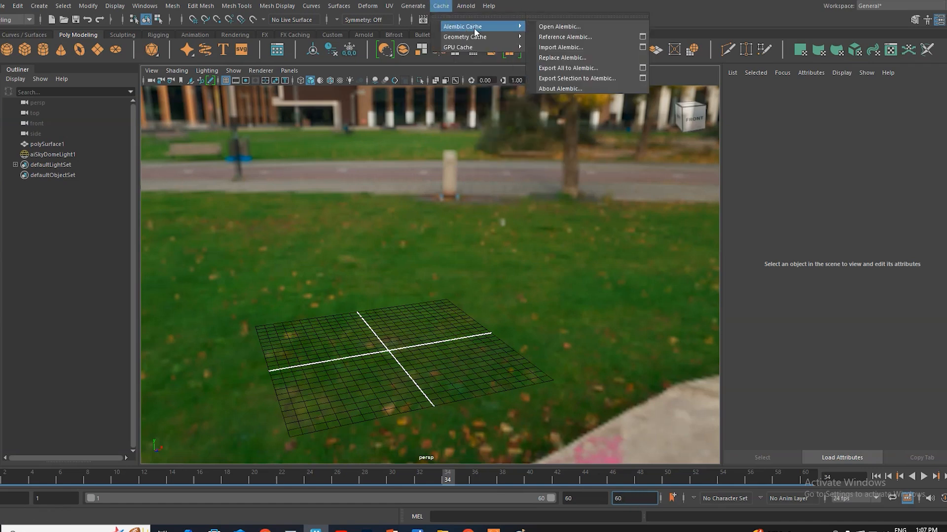
{"action": "left_click", "coordinate": [574, 69]}
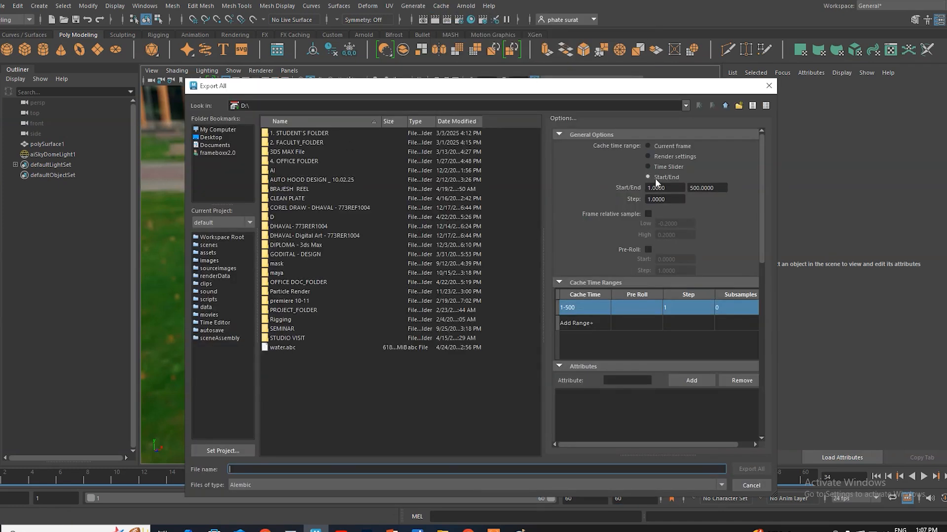
{"action": "left_click", "coordinate": [713, 188]}
{"action": "double_click", "coordinate": [712, 188]}
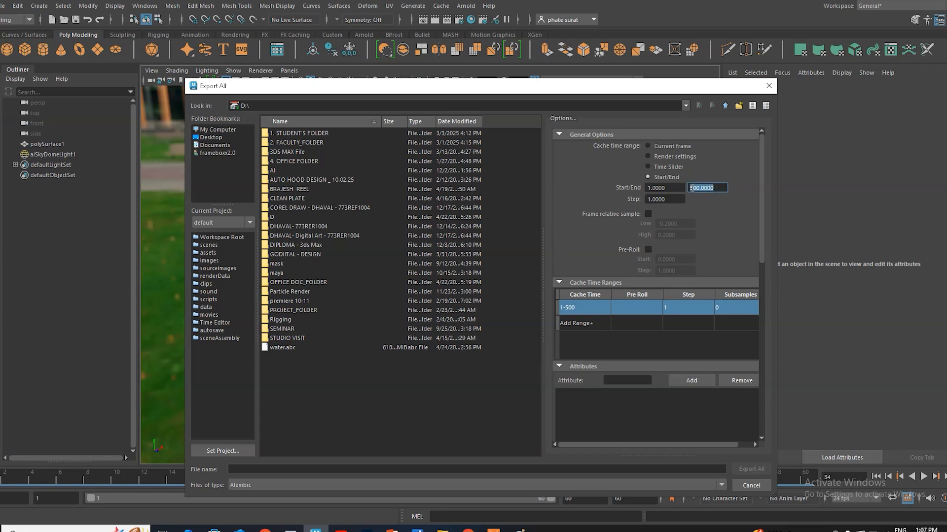
{"action": "type", "text": "60"}
{"action": "left_click", "coordinate": [751, 485]}
Step: Move to frame 59 and render the perspective view of the water with Arnold
{"action": "left_click", "coordinate": [634, 498]}
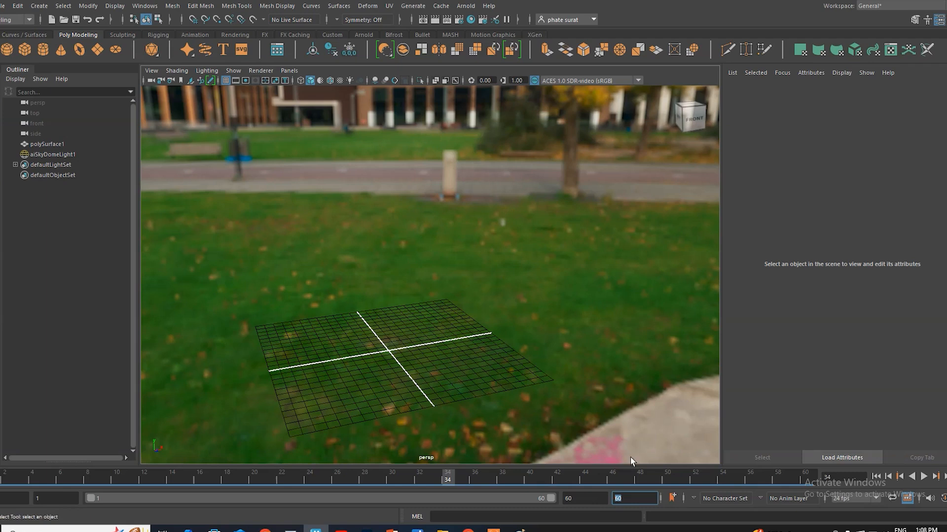
{"action": "left_click", "coordinate": [792, 481]}
{"action": "left_click", "coordinate": [466, 6]}
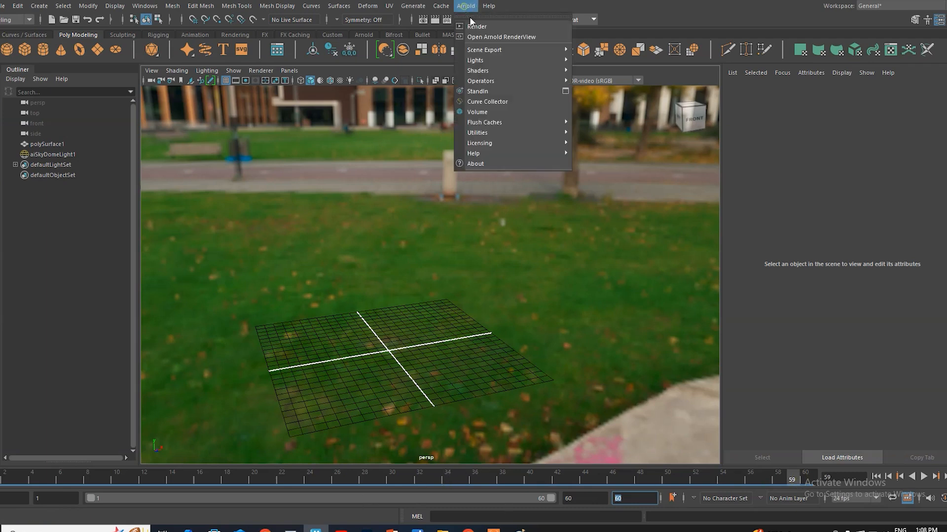
{"action": "left_click", "coordinate": [474, 28]}
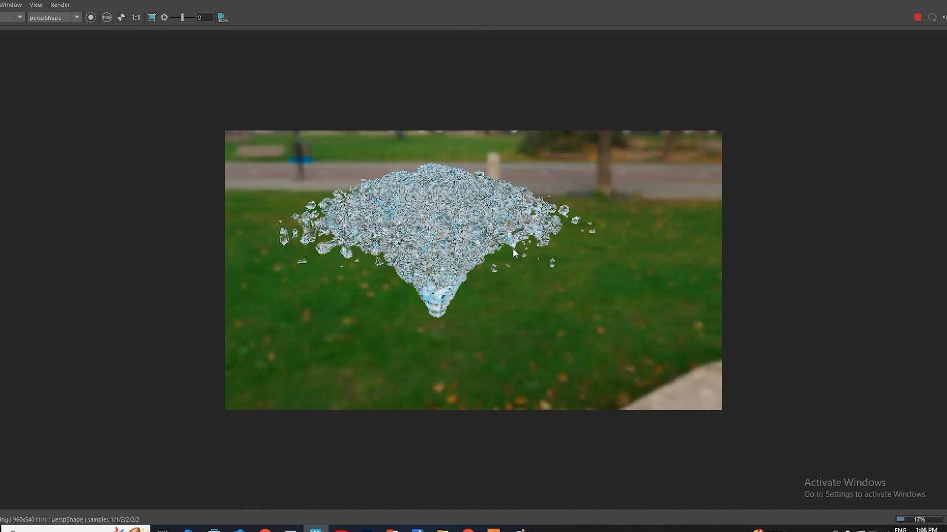